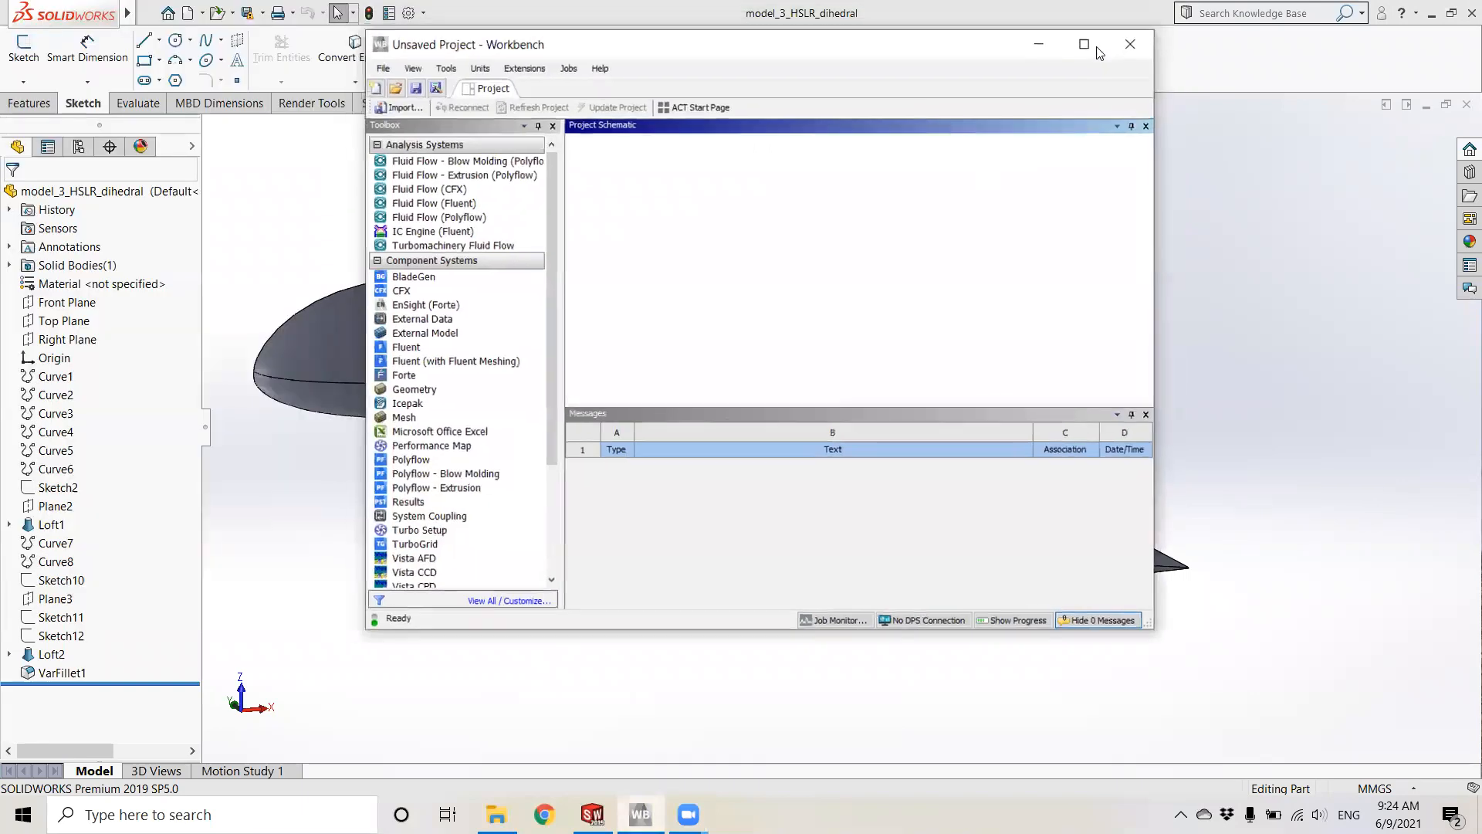
- Maximize the Workbench window and add a standalone Geometry component system to the empty project schematic, keeping its default name
click(1094, 48)
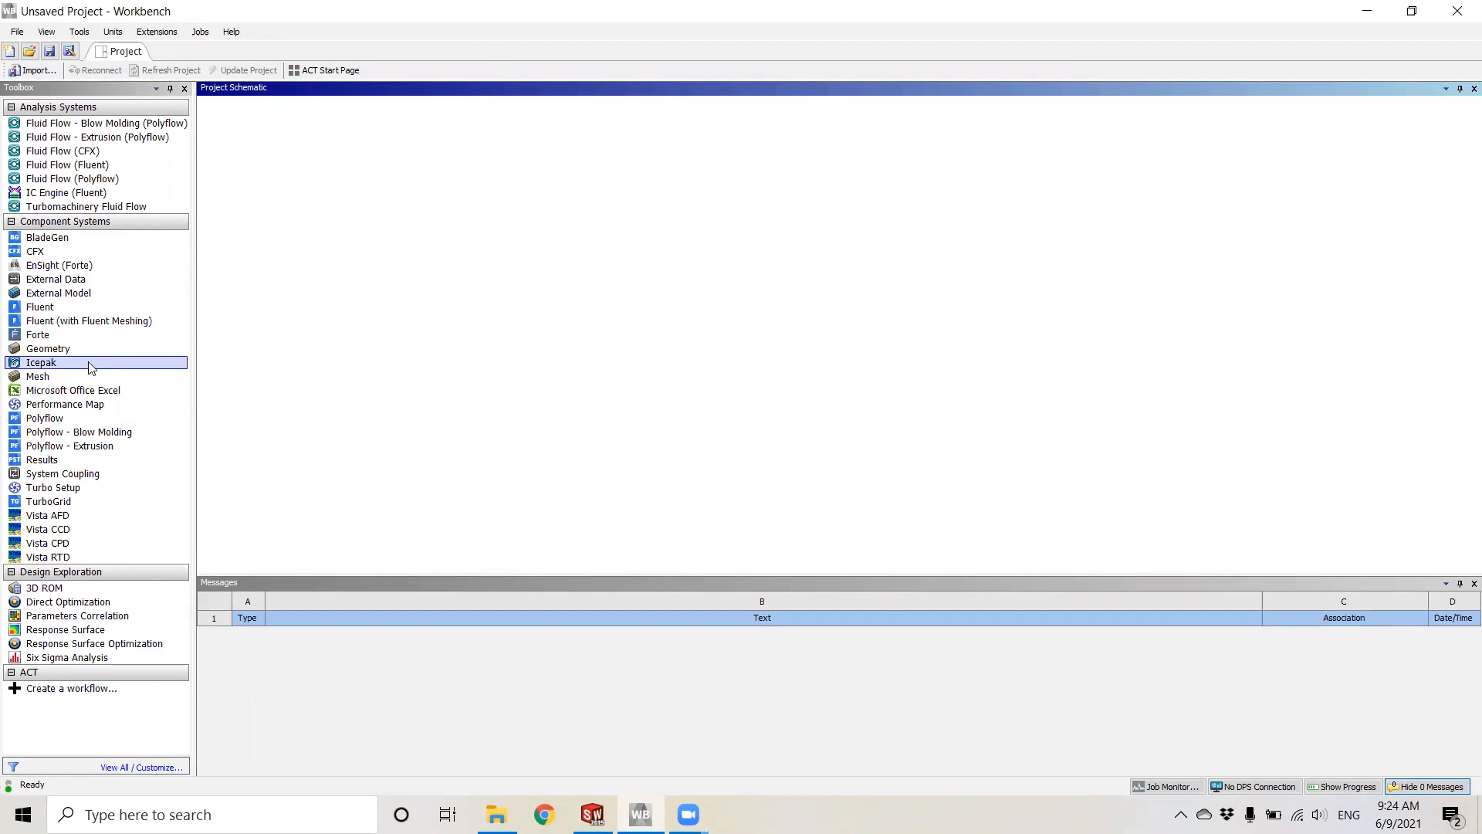
click(62, 349)
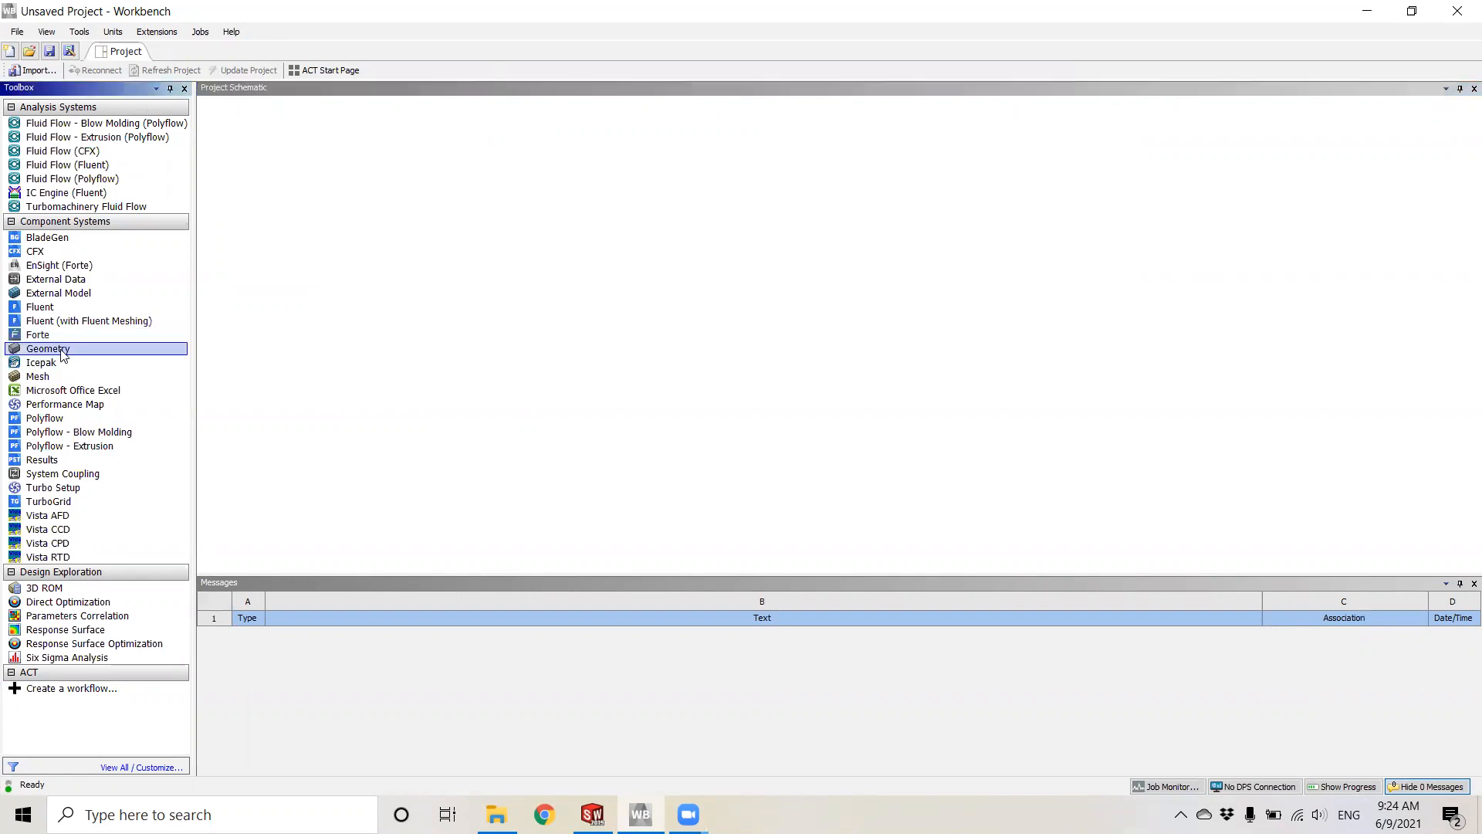
drag(53, 354, 324, 157)
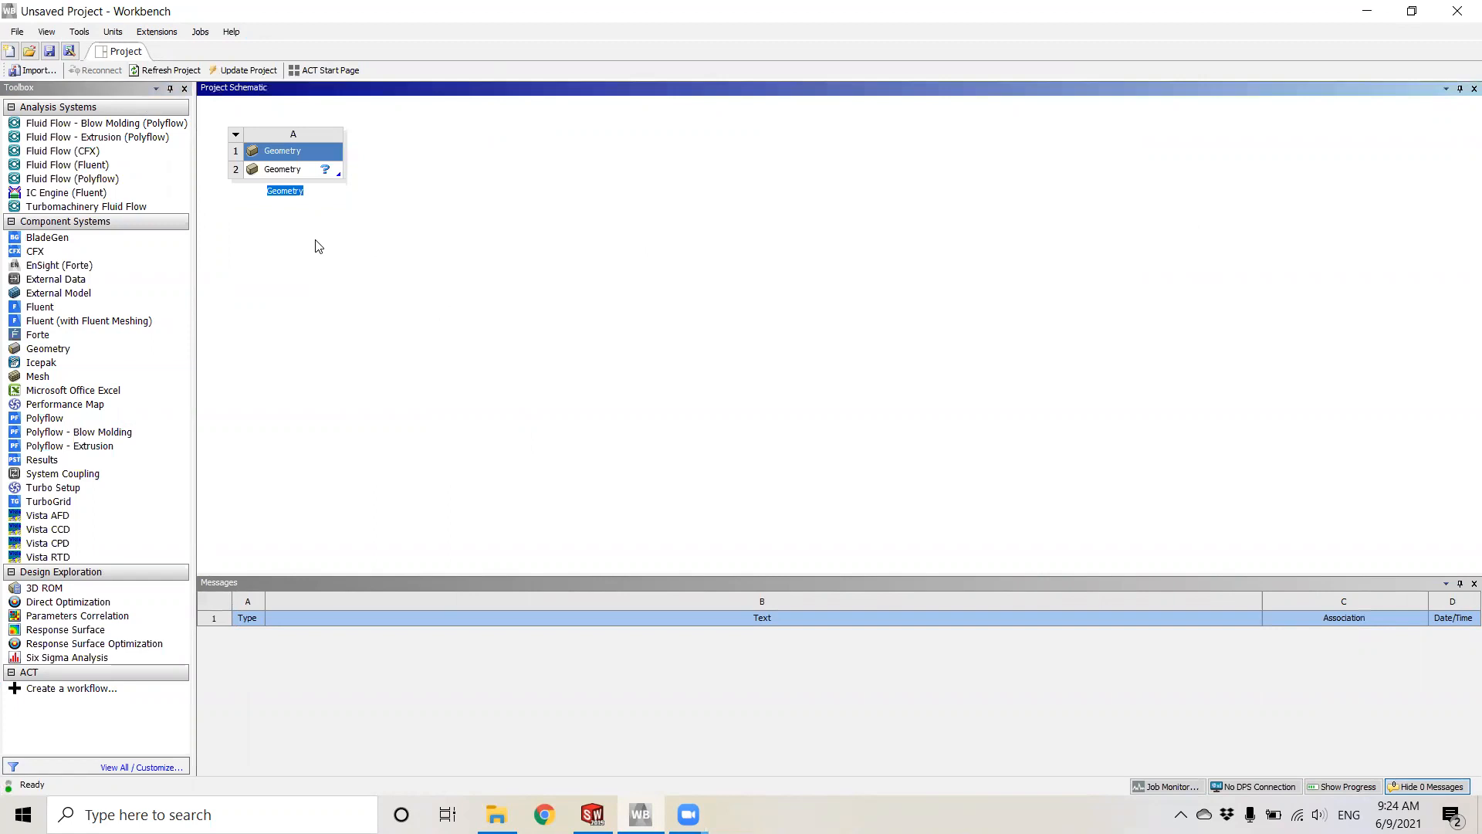
click(419, 269)
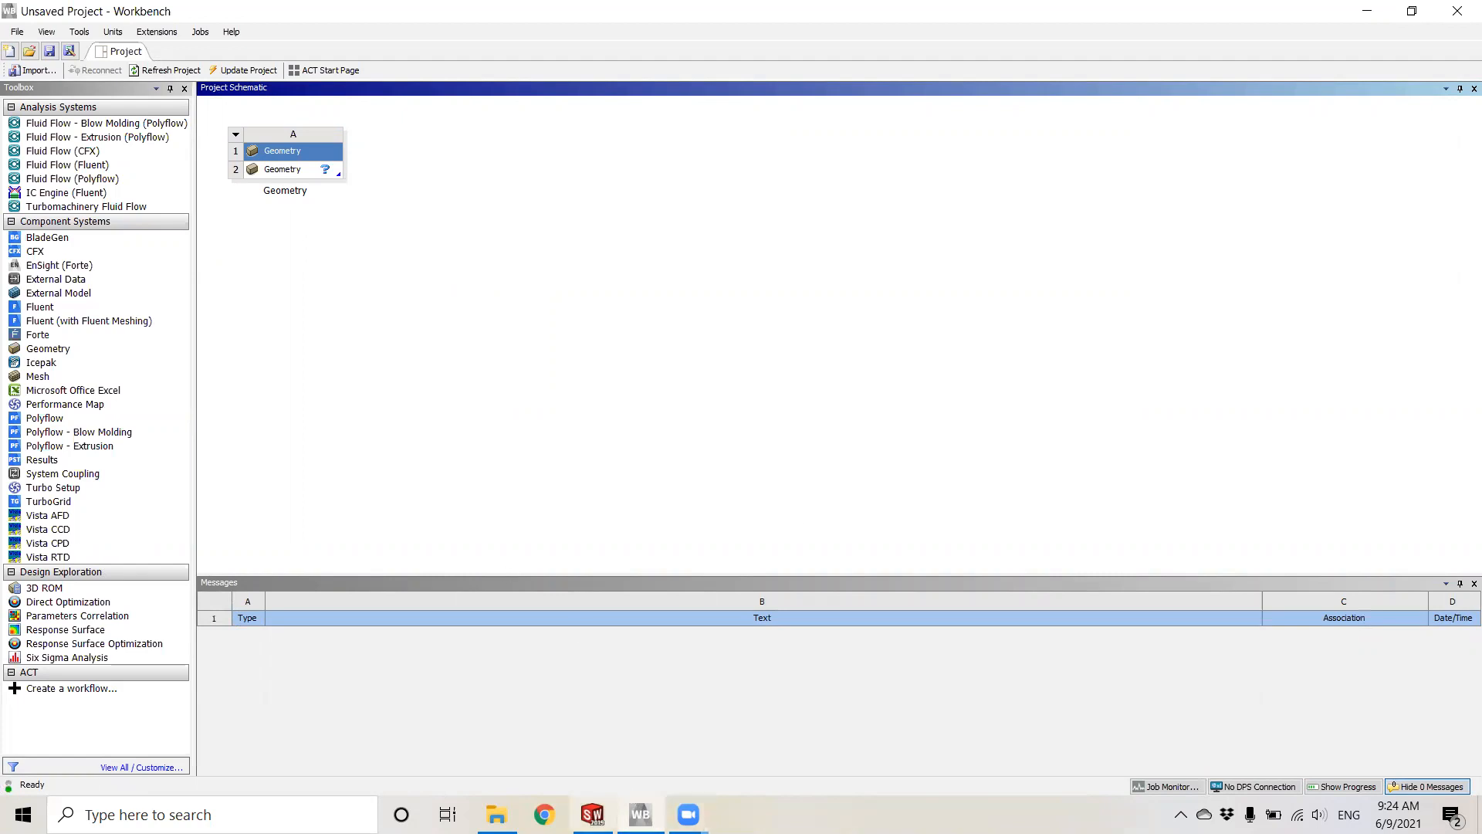
- Switch to SOLIDWORKS and examine the overall shape of the model_3_HSLR_dihedral part from several directions
click(593, 815)
scroll(624, 434, up, 4)
middle_drag(617, 421, 681, 471)
middle_drag(913, 451, 854, 546)
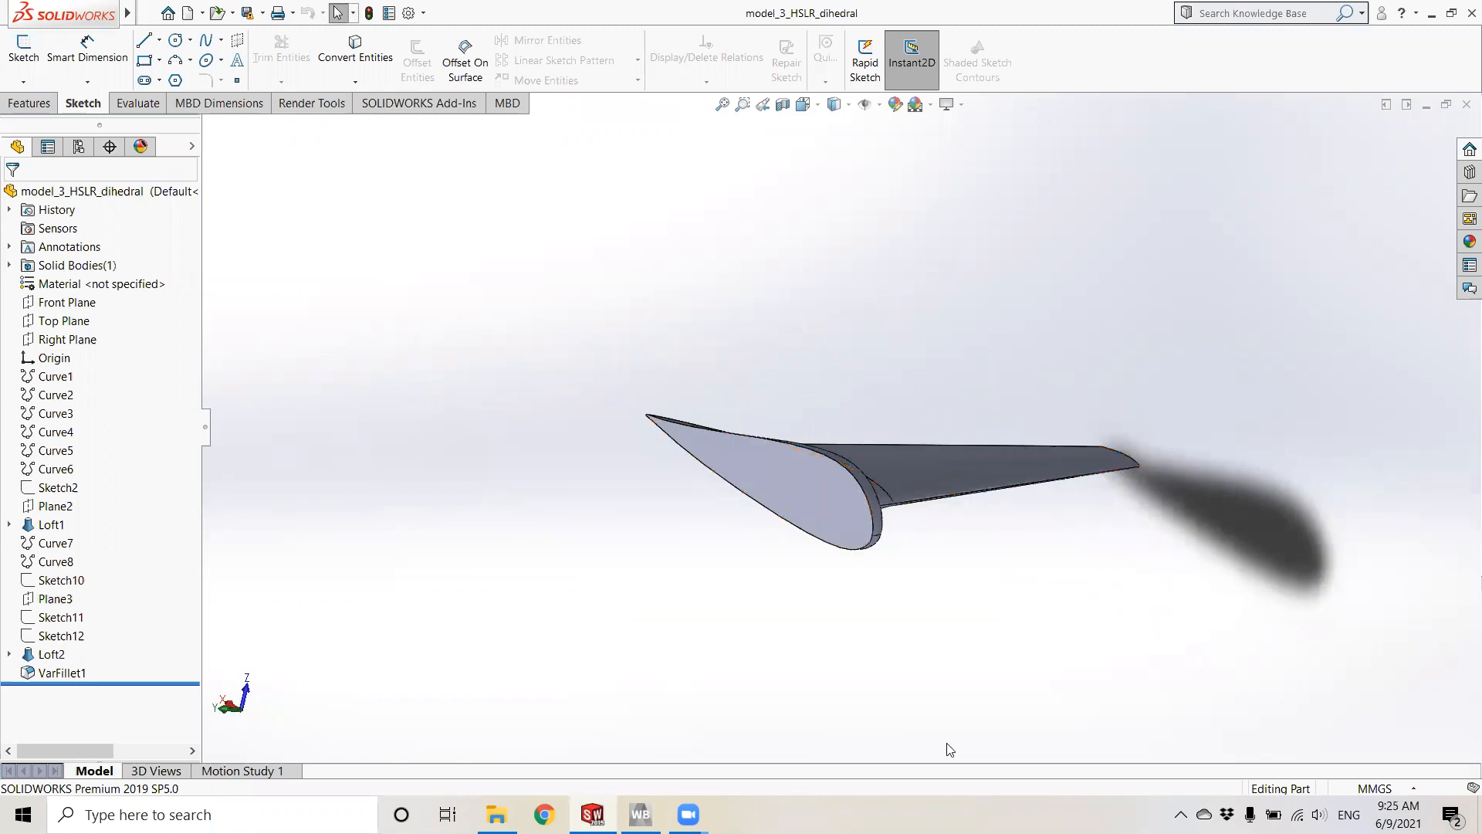
middle_drag(962, 592, 834, 575)
middle_drag(1044, 410, 1004, 520)
scroll(976, 490, down, 5)
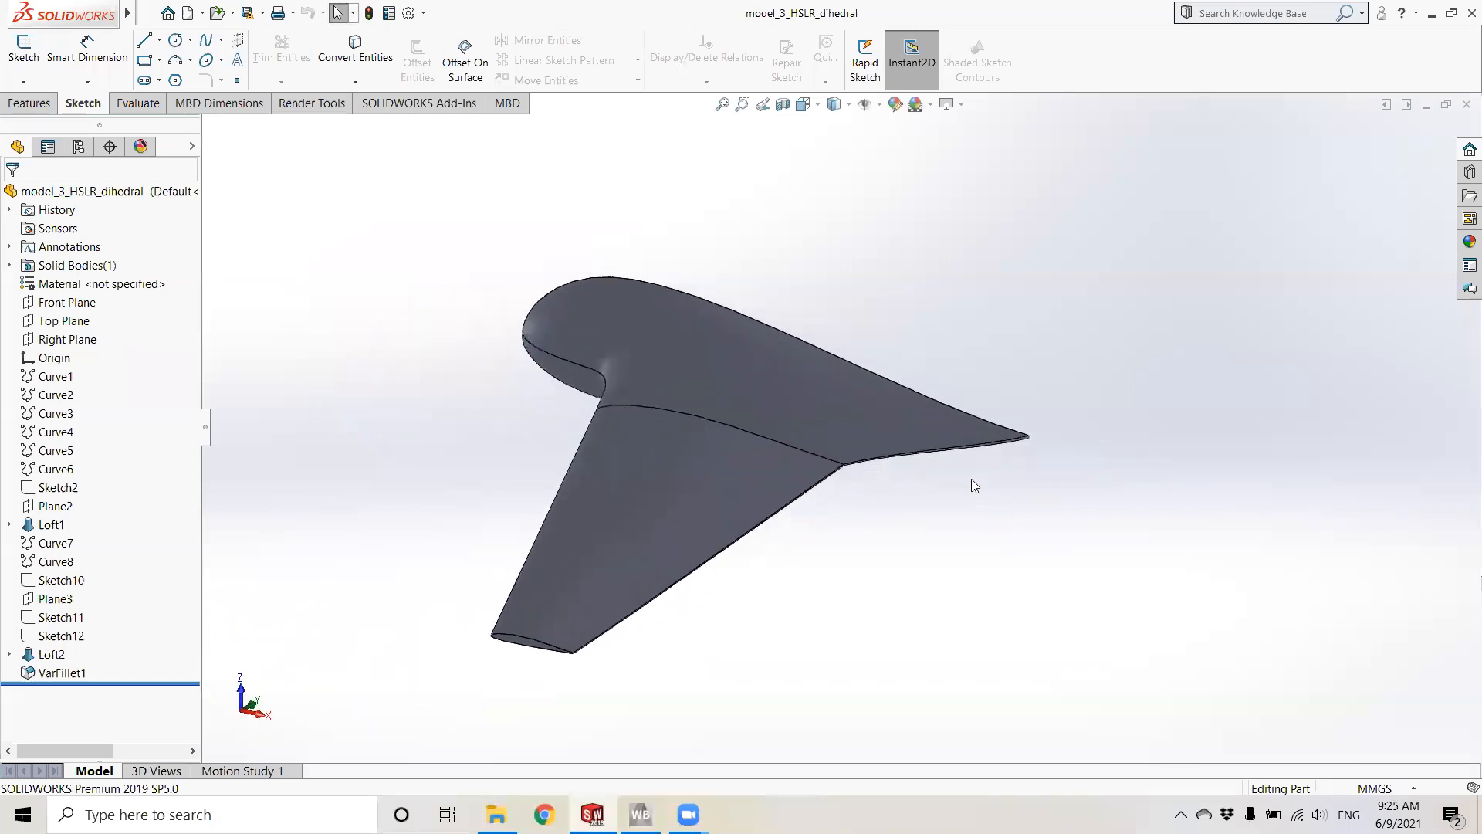
- Examine the filleted trailing edge of the centre body, from its aft tip to the junction with the outer wing
scroll(865, 409, up, 2)
scroll(888, 425, down, 5)
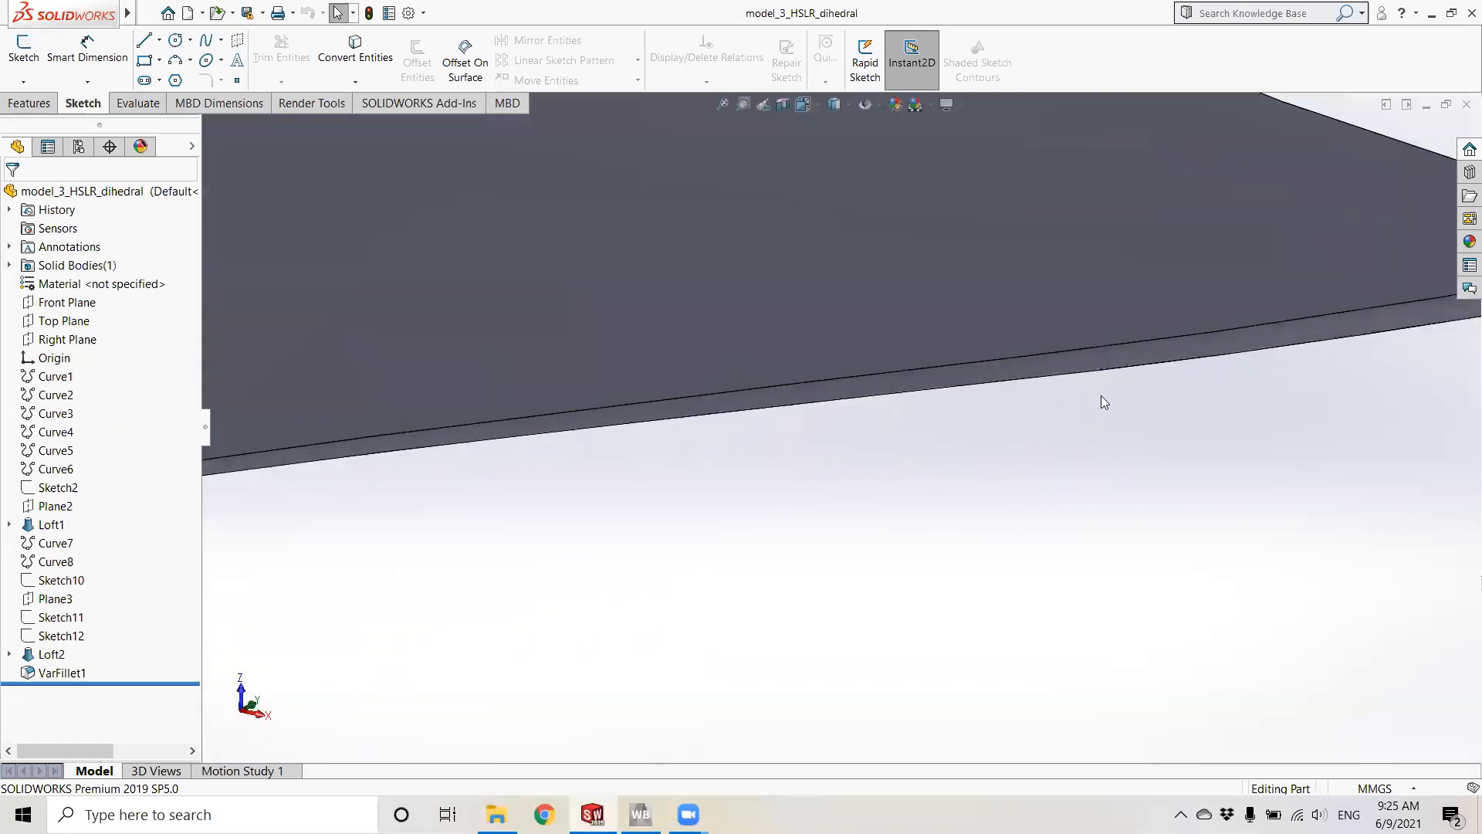
scroll(1101, 398, up, 6)
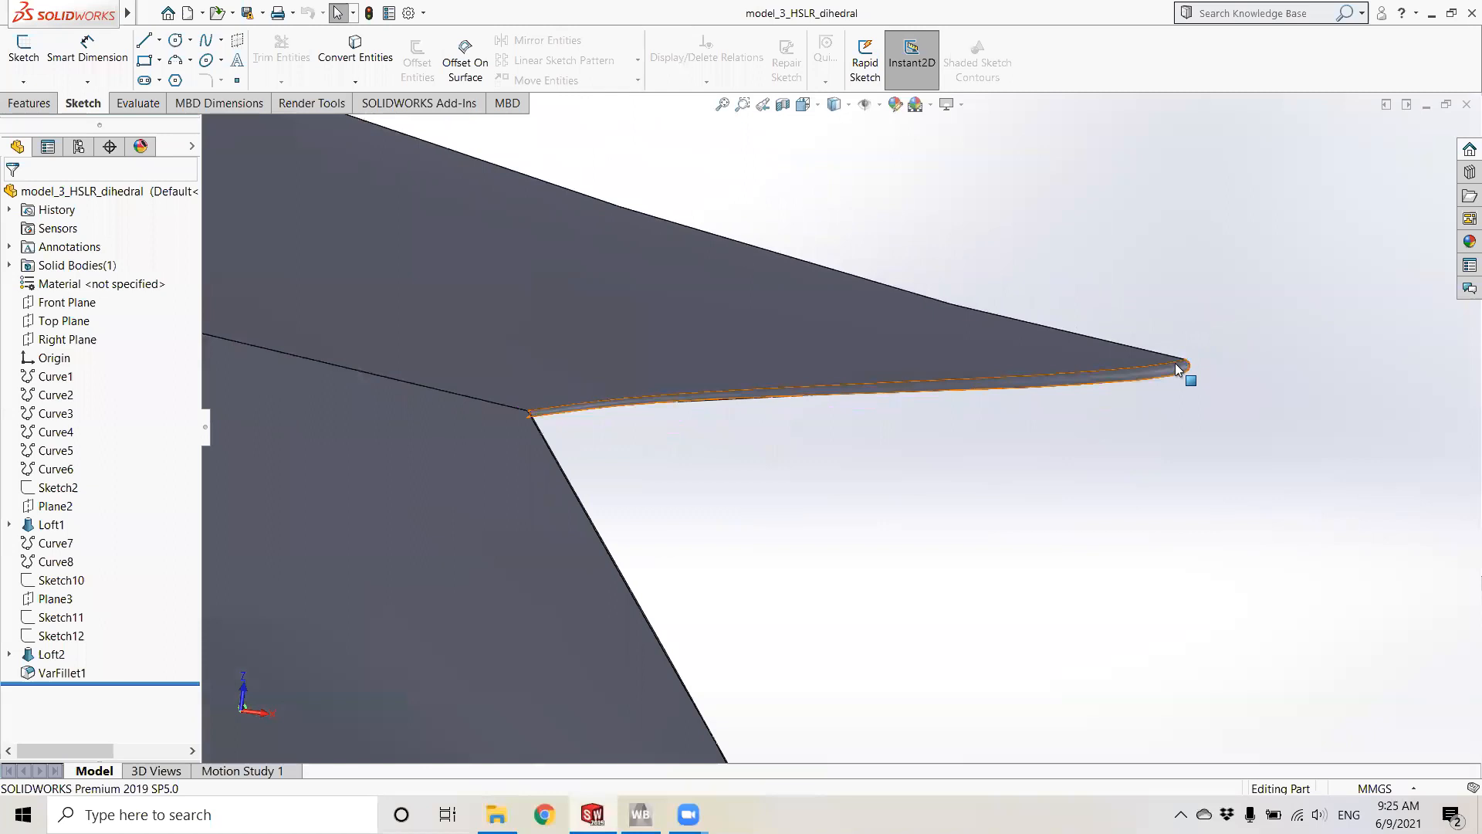
scroll(1119, 382, down, 4)
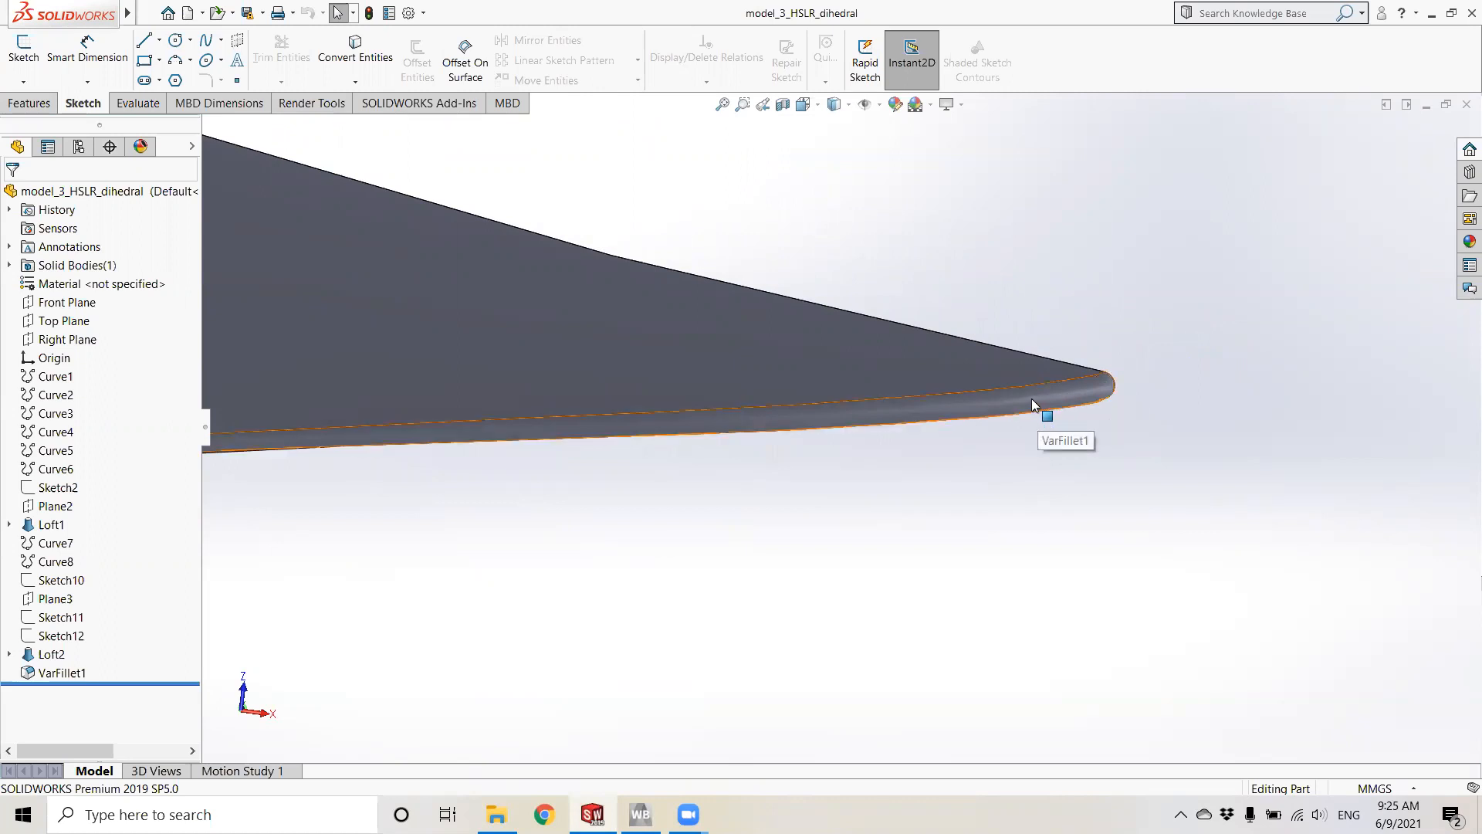
middle_drag(1007, 384, 733, 463)
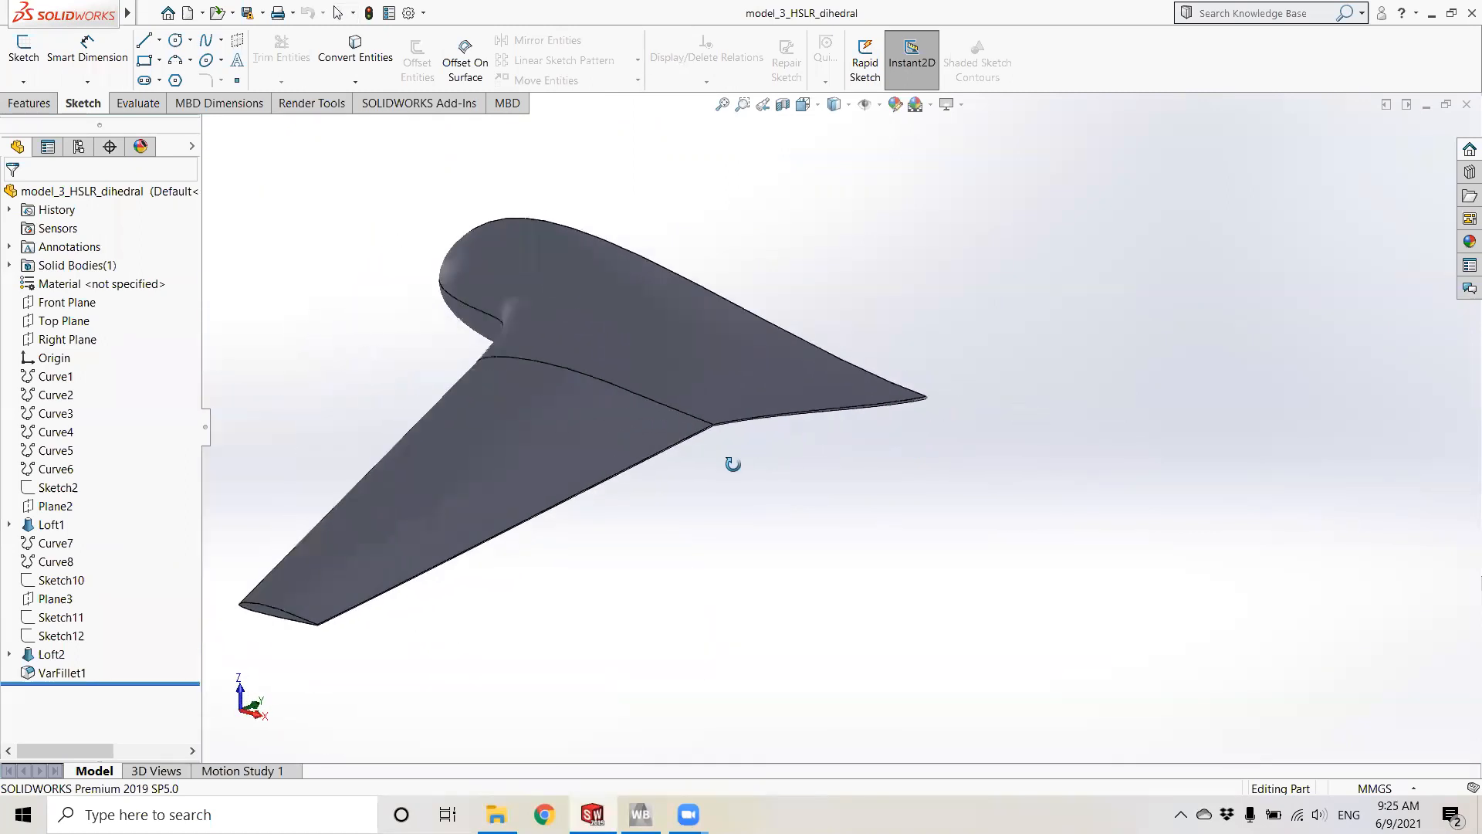
scroll(834, 397, down, 5)
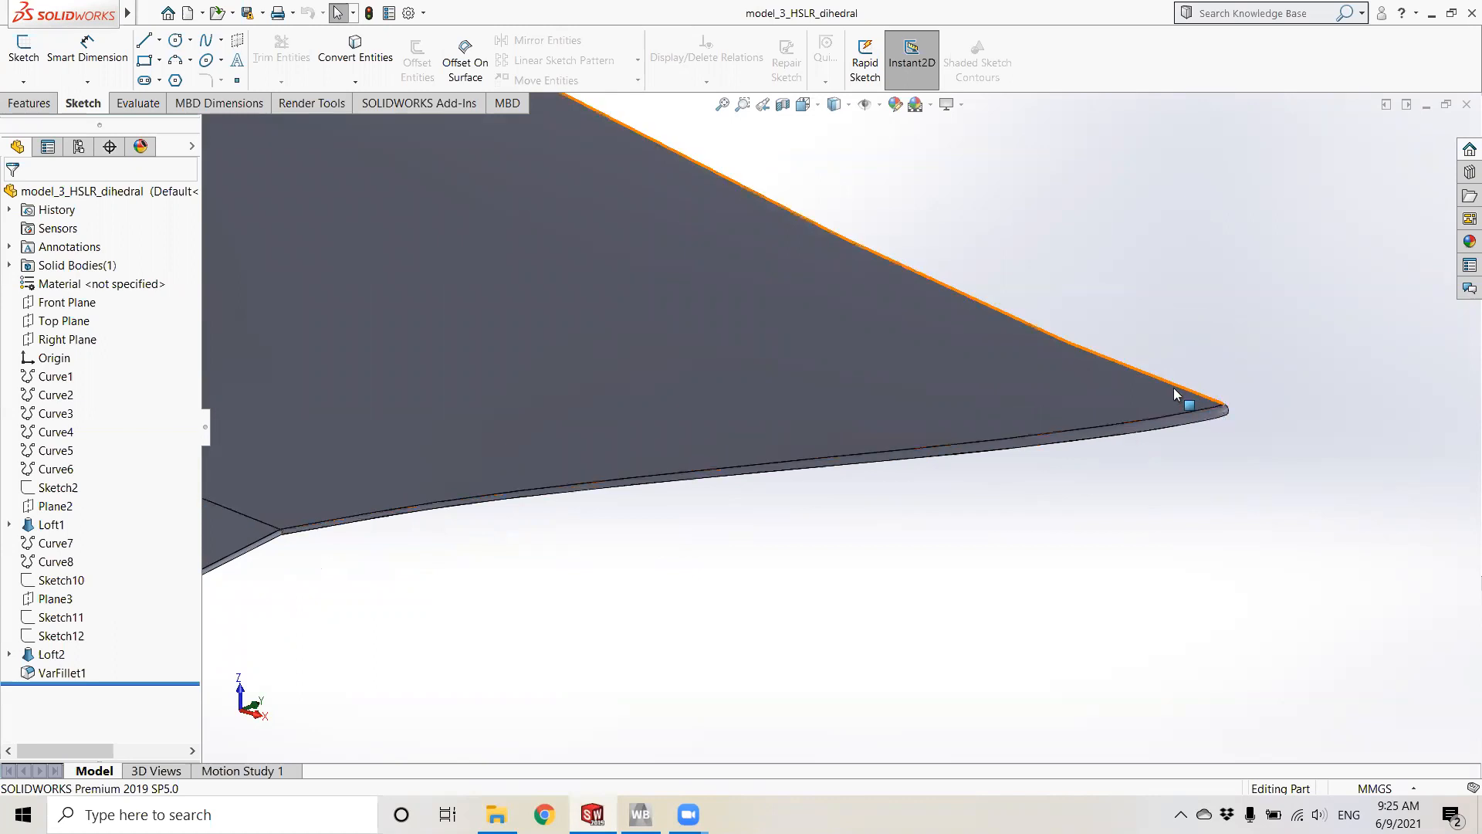
scroll(996, 423, up, 6)
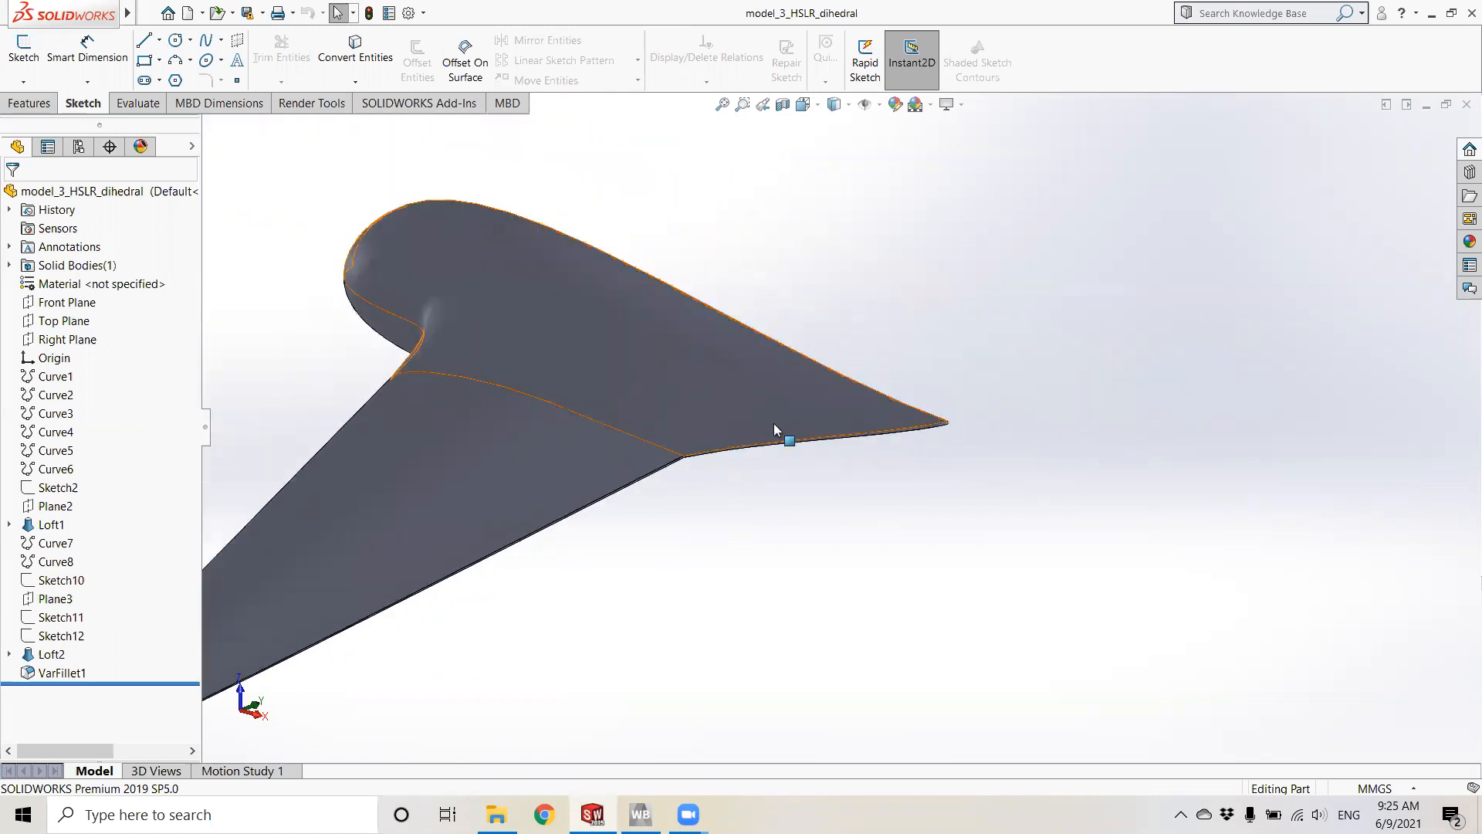
scroll(513, 531, up, 2)
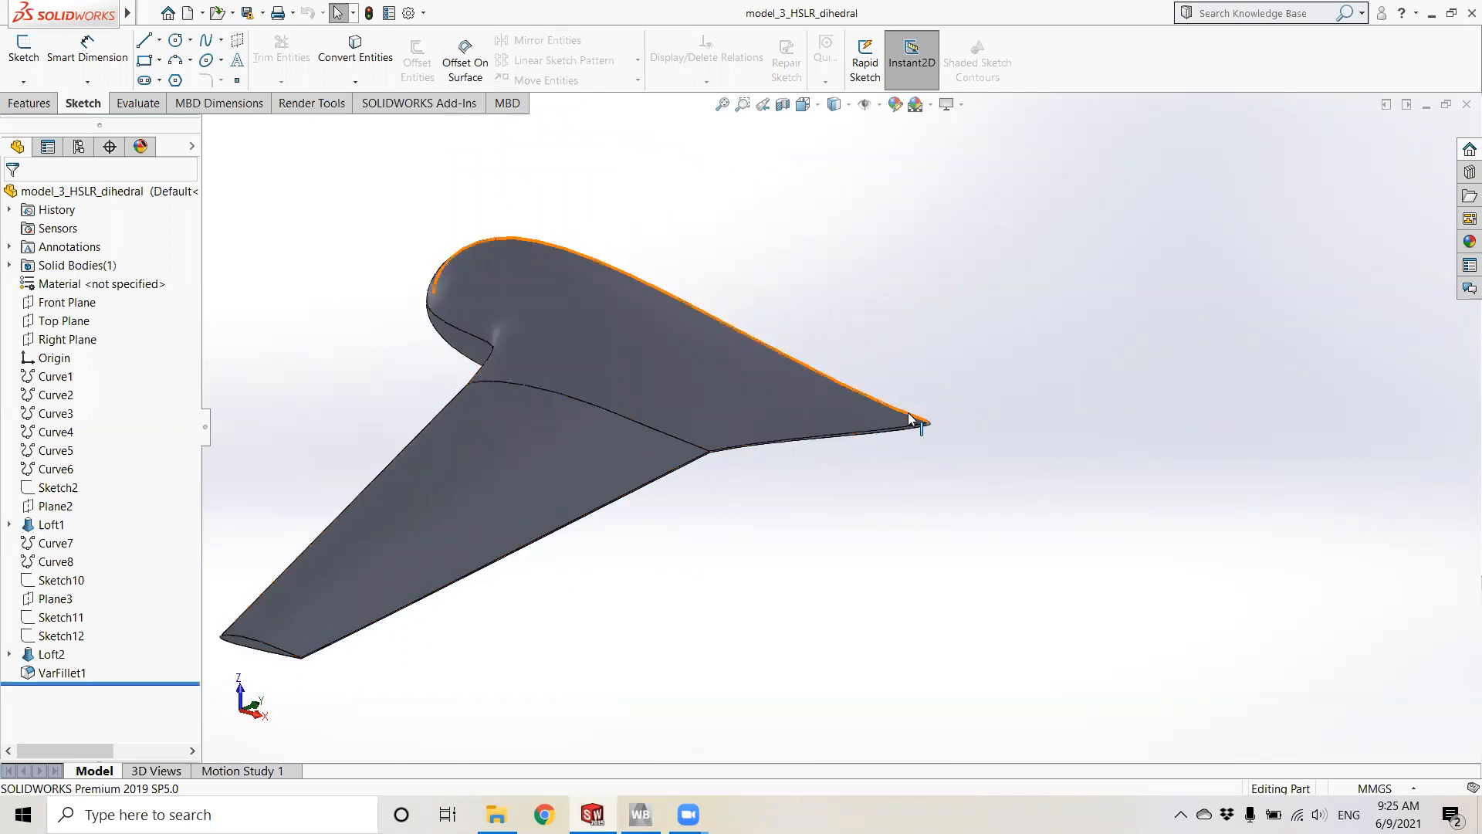
scroll(918, 426, down, 4)
scroll(676, 477, down, 3)
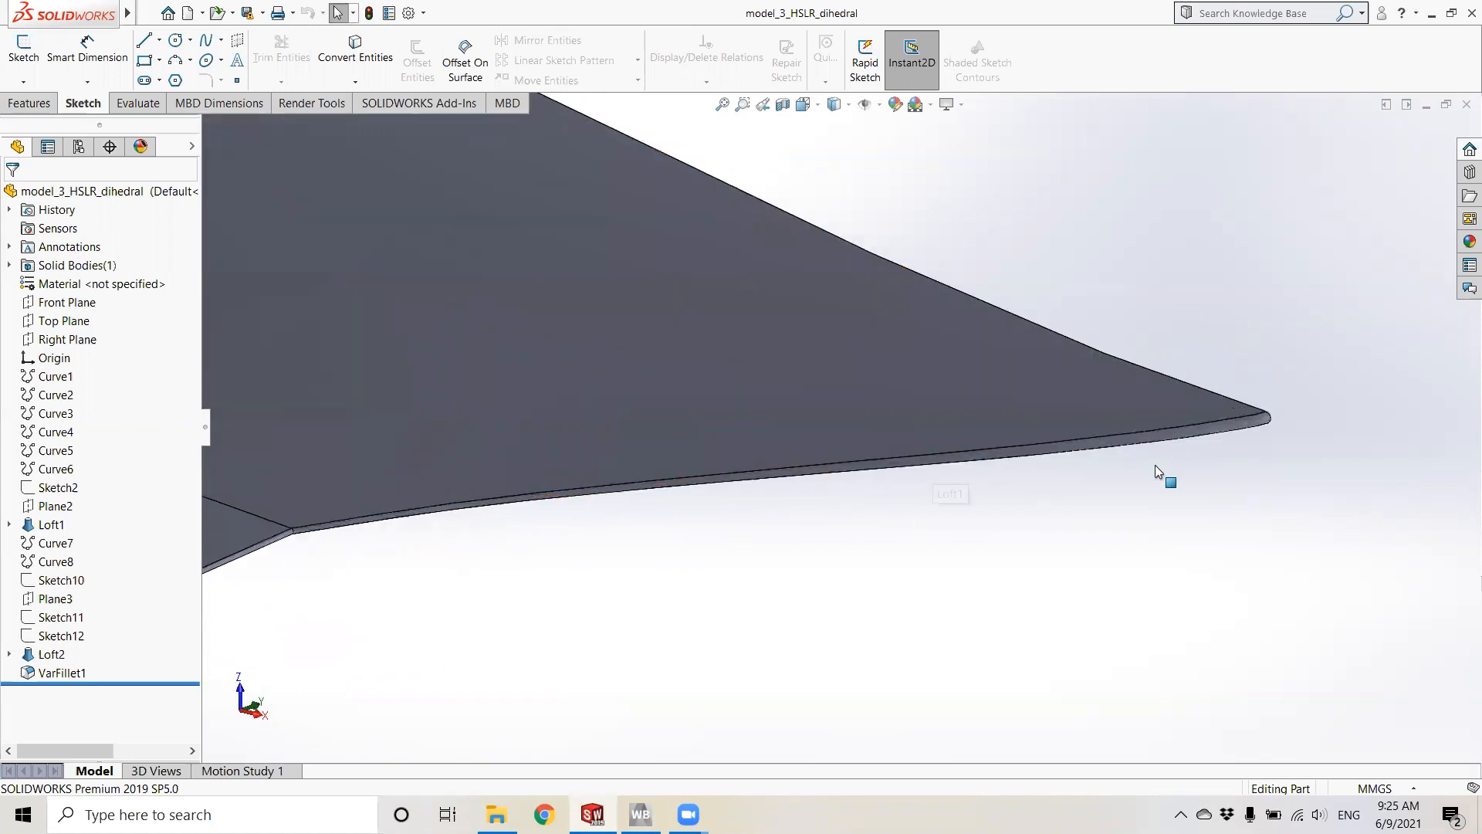
scroll(1207, 386, down, 1)
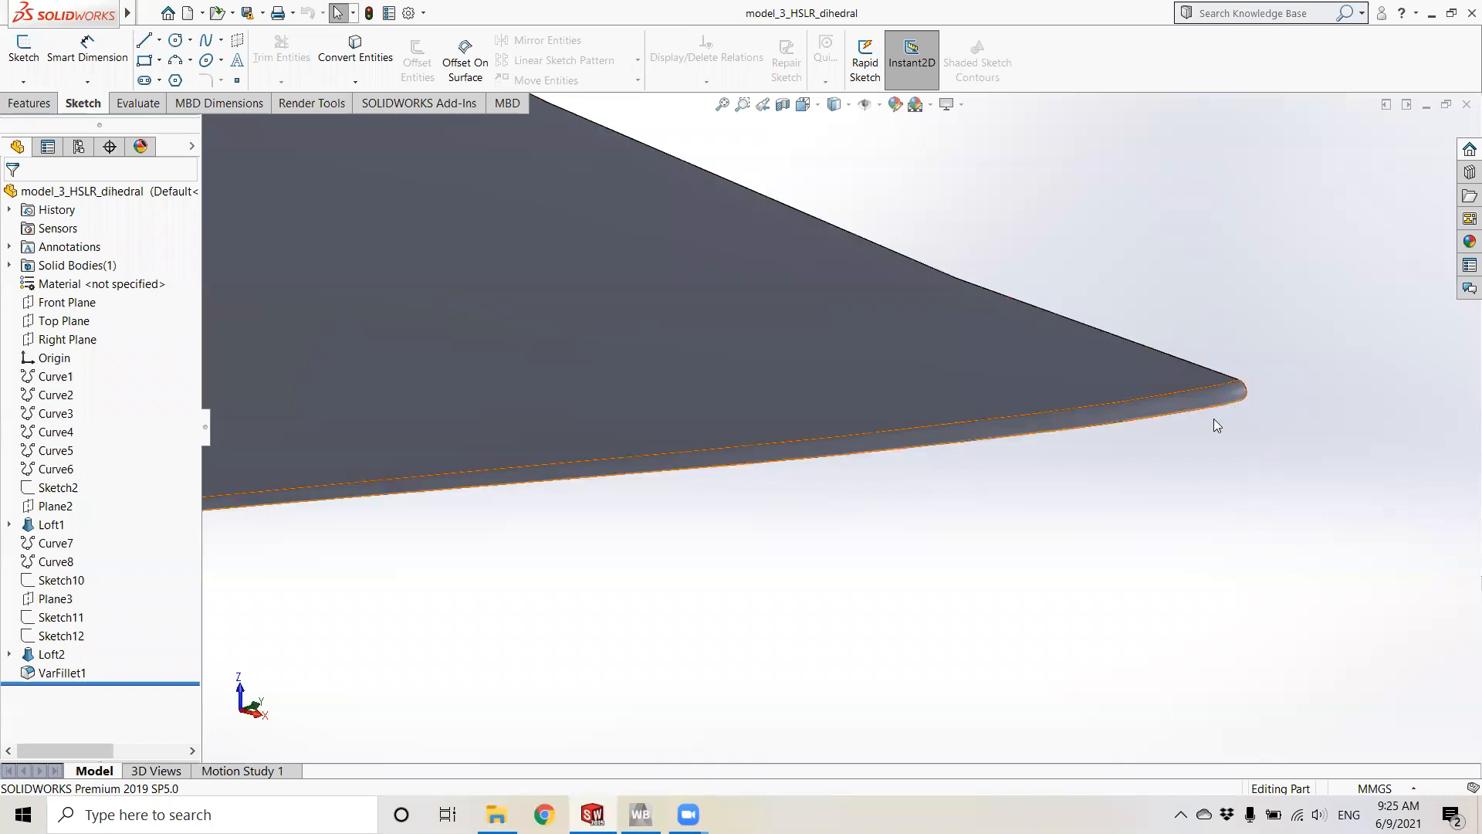
scroll(803, 459, down, 5)
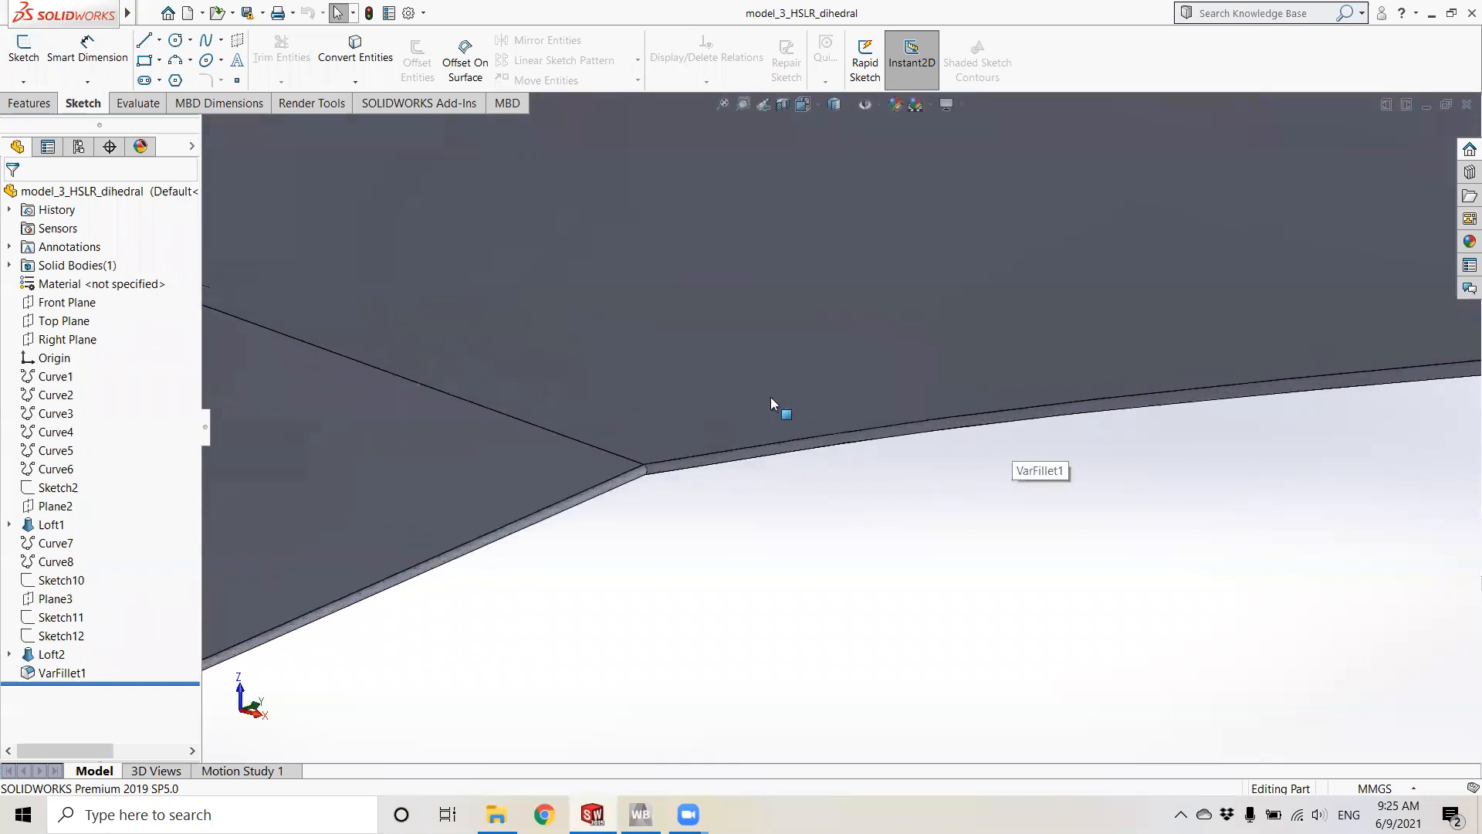
scroll(679, 471, up, 3)
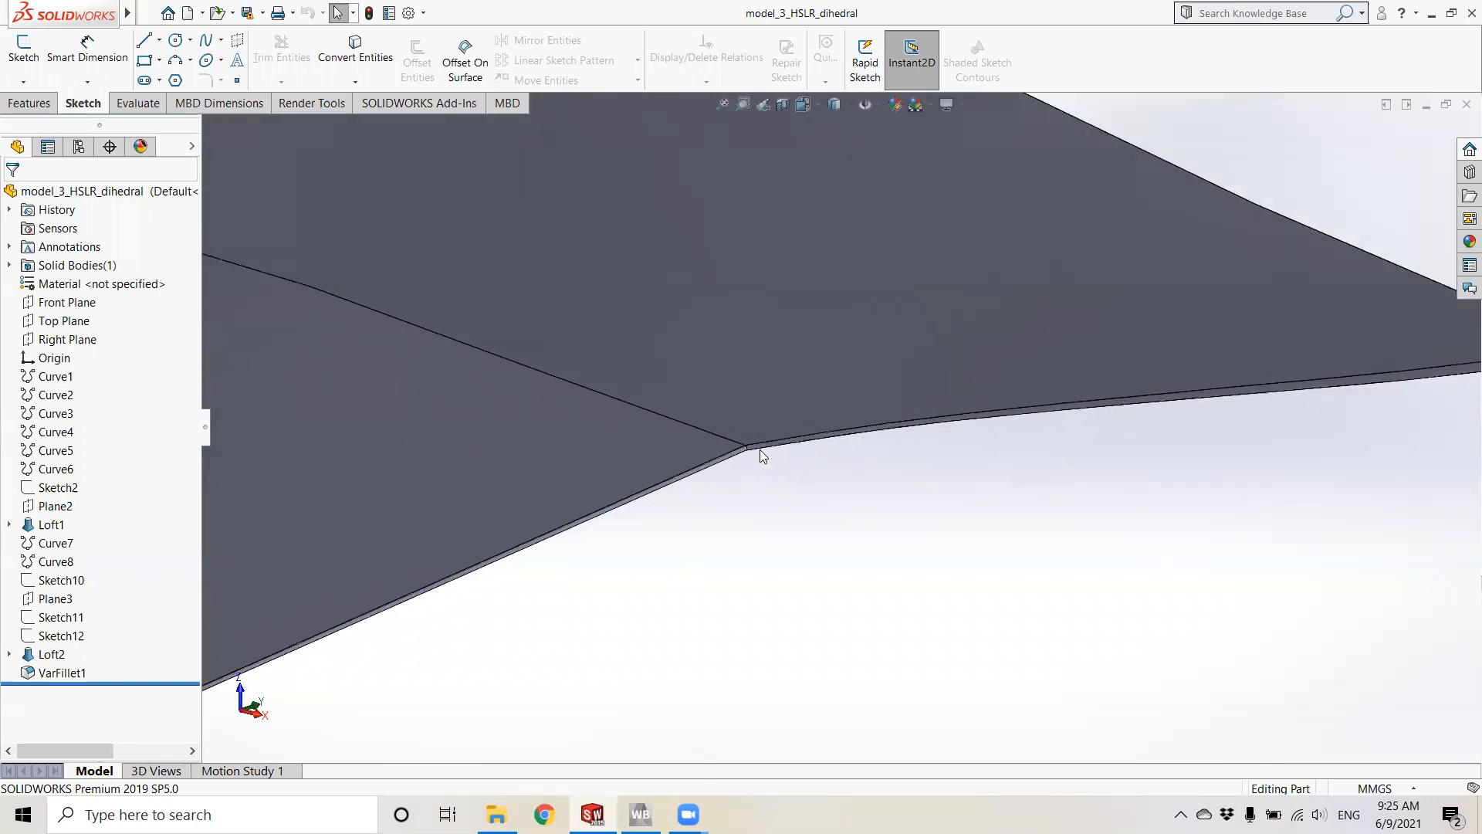
scroll(772, 443, up, 4)
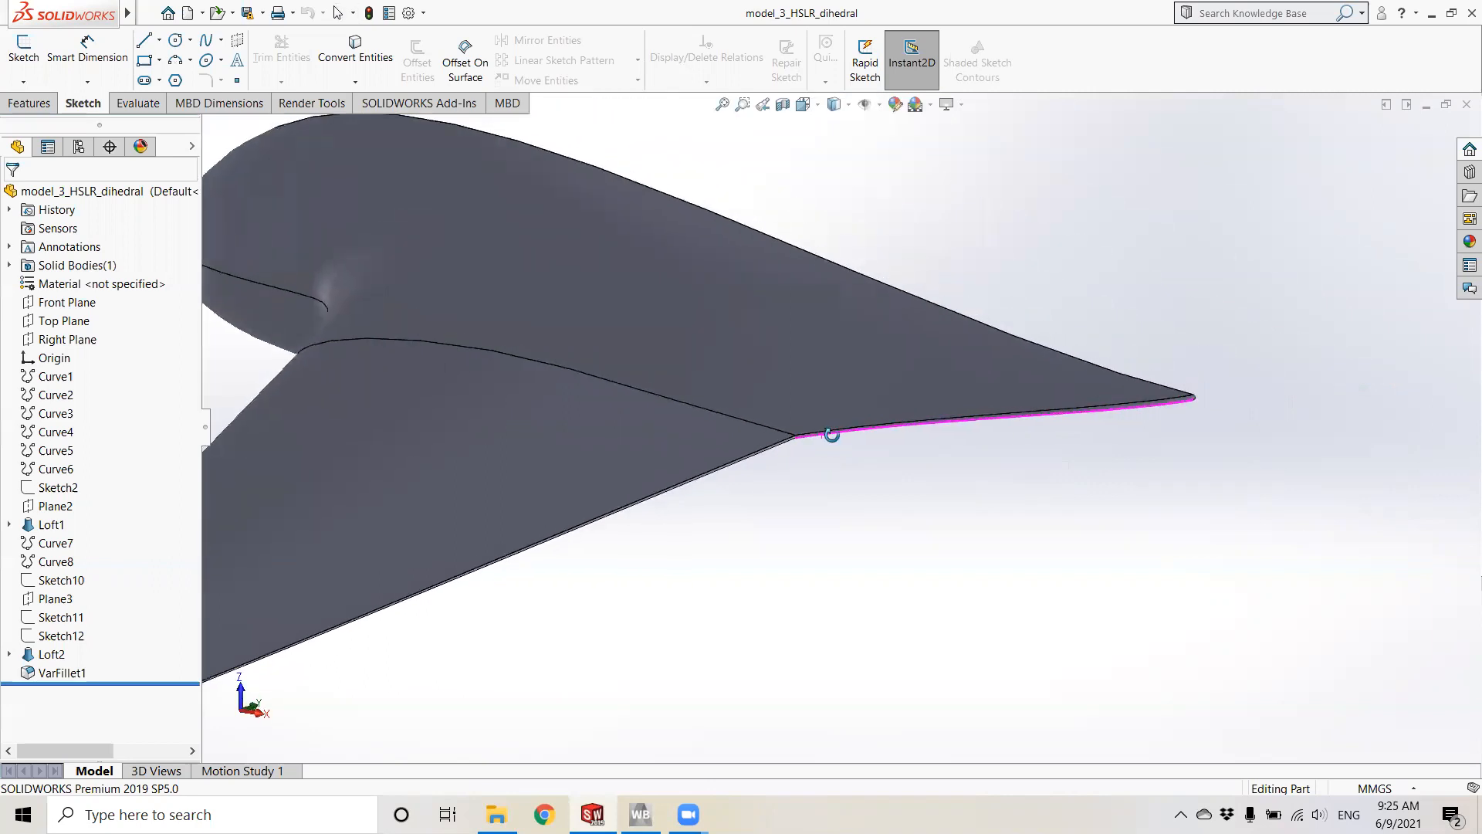
scroll(826, 453, up, 2)
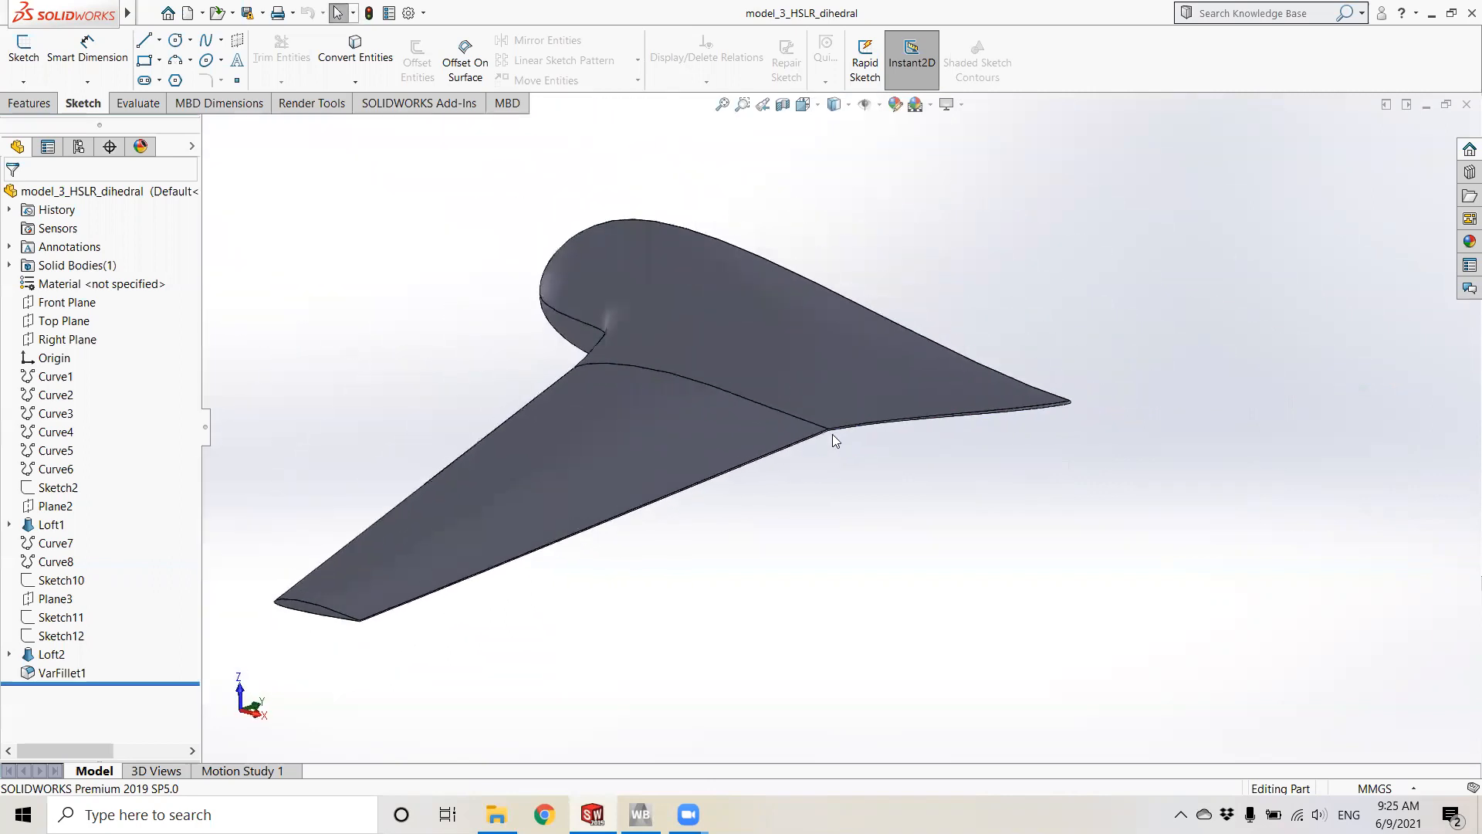
scroll(832, 434, down, 5)
scroll(964, 410, down, 3)
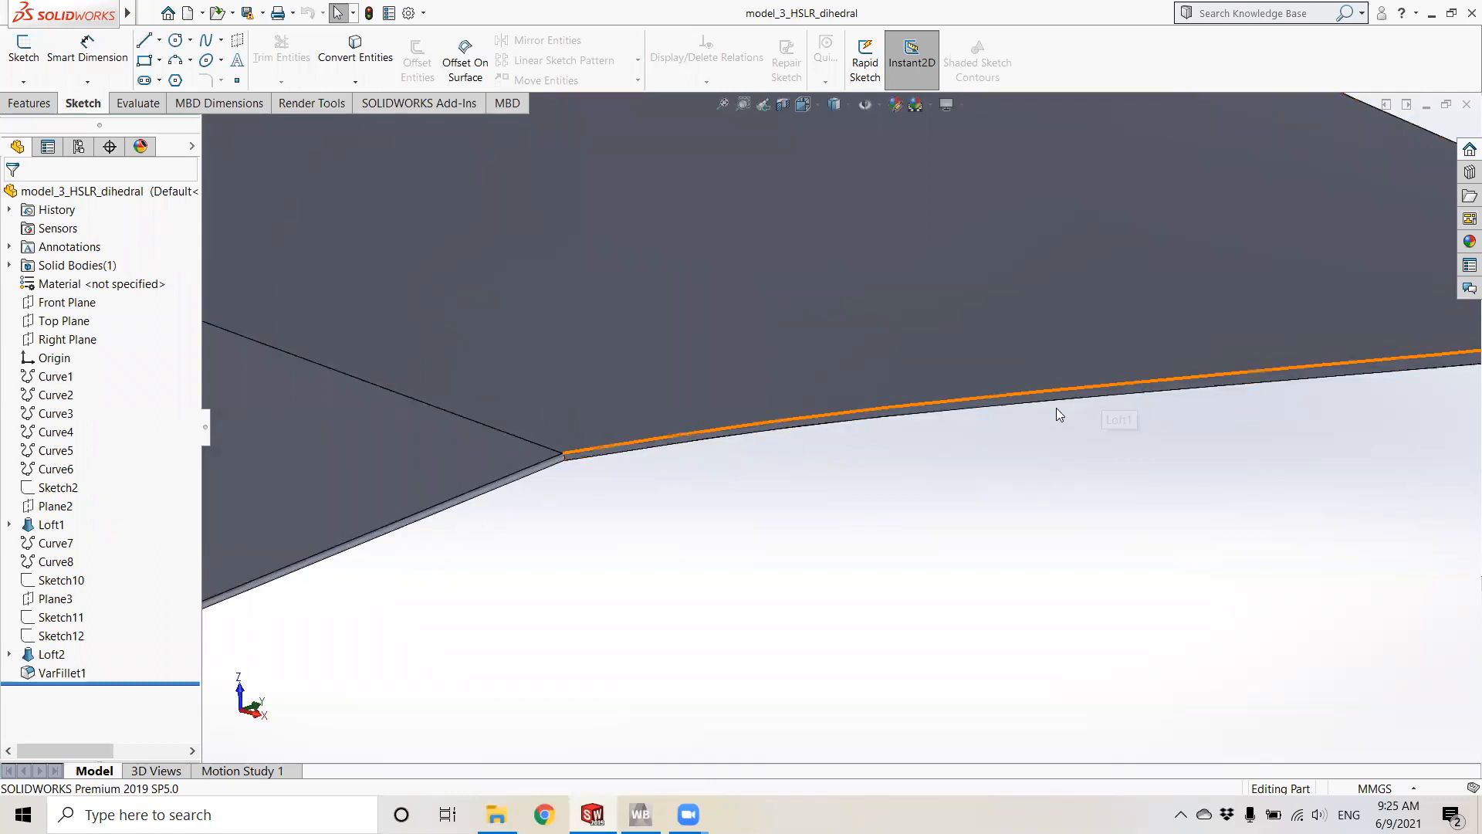
scroll(664, 462, up, 6)
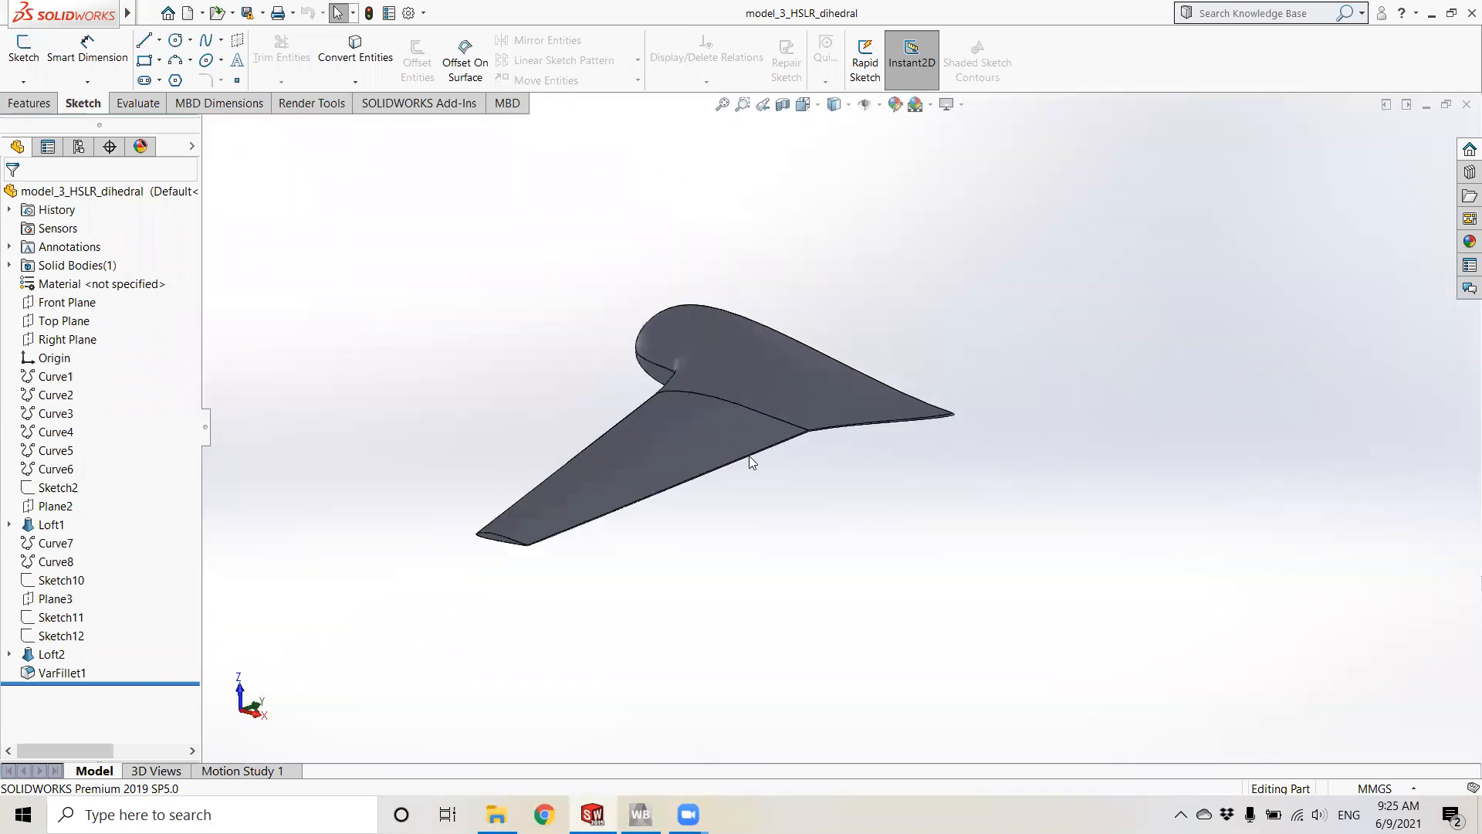
- Examine the outer wing's trailing edge out to the wing tip, and view the half model from the other side
scroll(733, 502, down, 1)
scroll(710, 543, down, 3)
scroll(694, 468, up, 3)
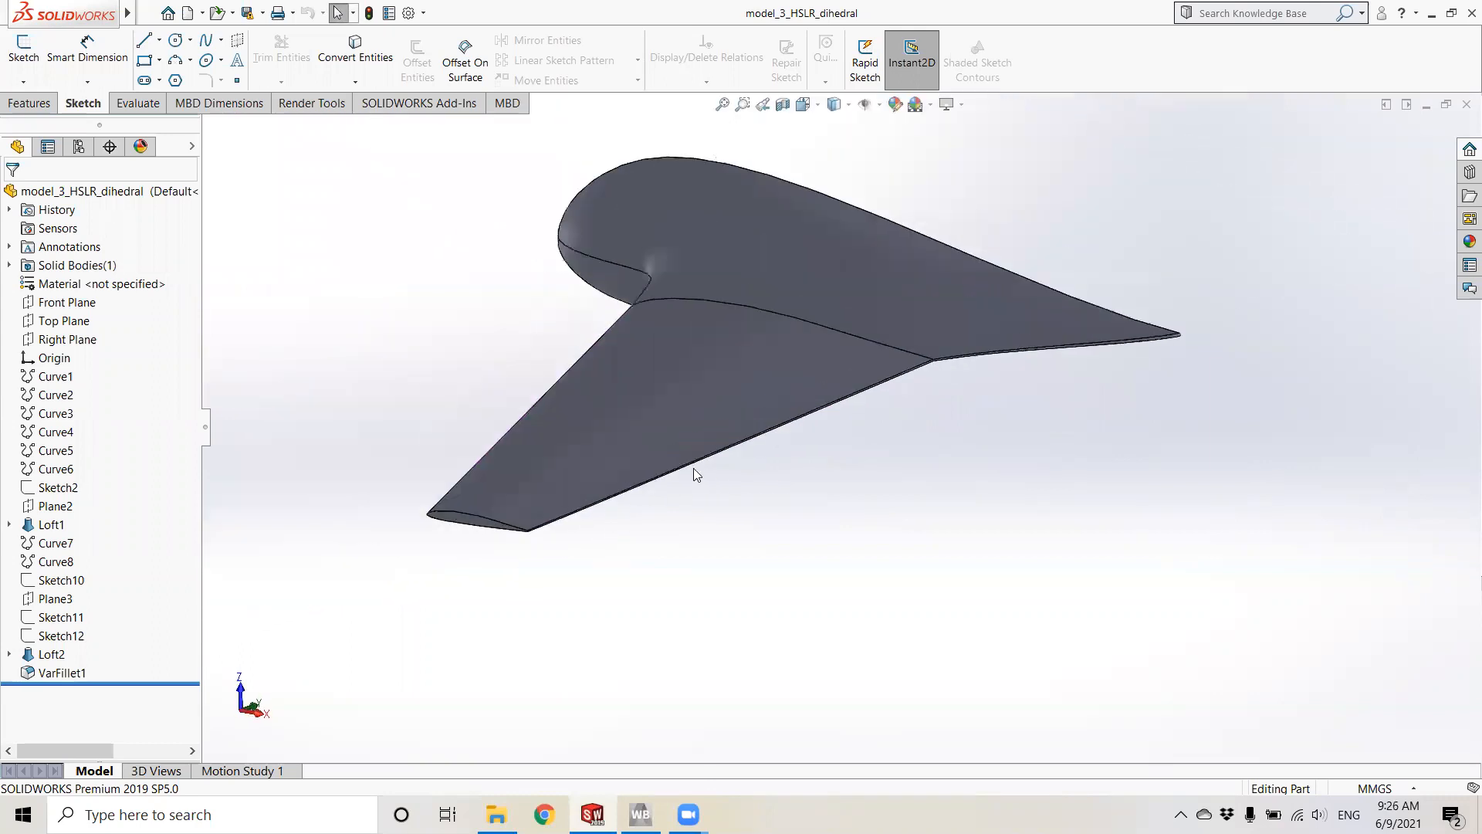
scroll(651, 492, down, 3)
scroll(677, 435, down, 2)
scroll(845, 440, up, 3)
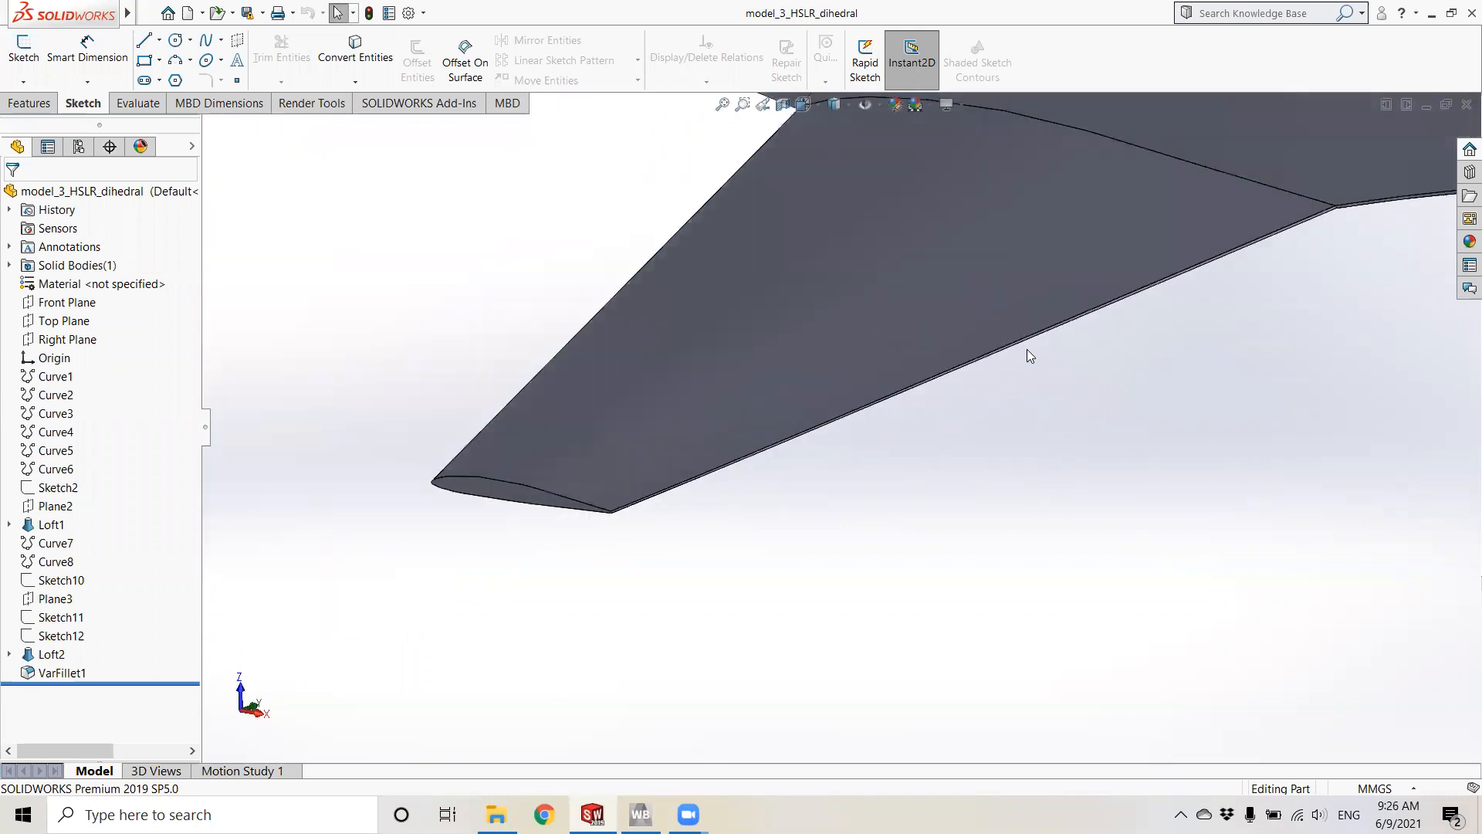
scroll(1004, 348, down, 3)
scroll(999, 346, up, 5)
scroll(811, 430, down, 3)
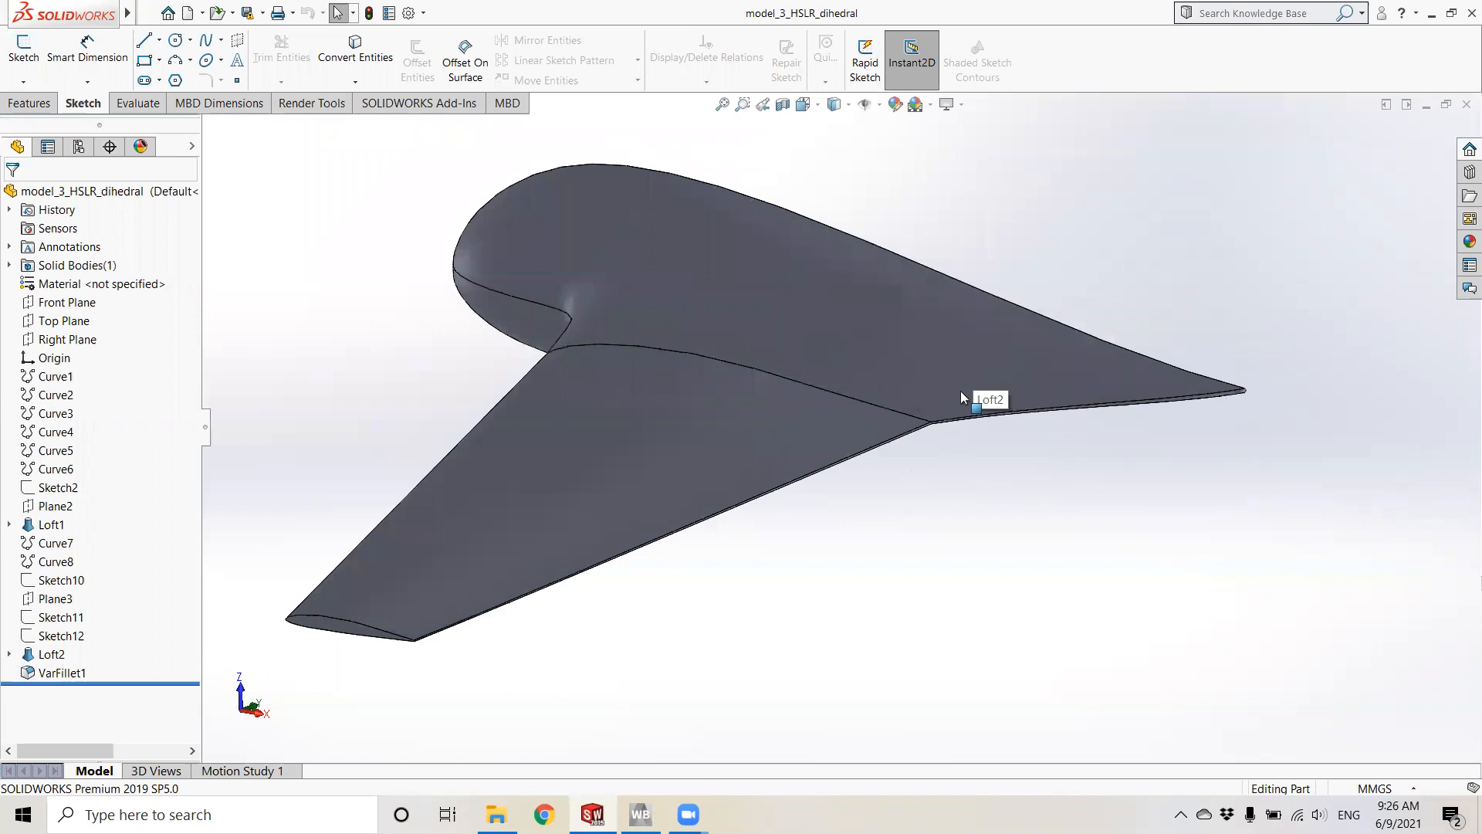
scroll(949, 396, up, 1)
scroll(674, 551, down, 3)
scroll(727, 516, up, 3)
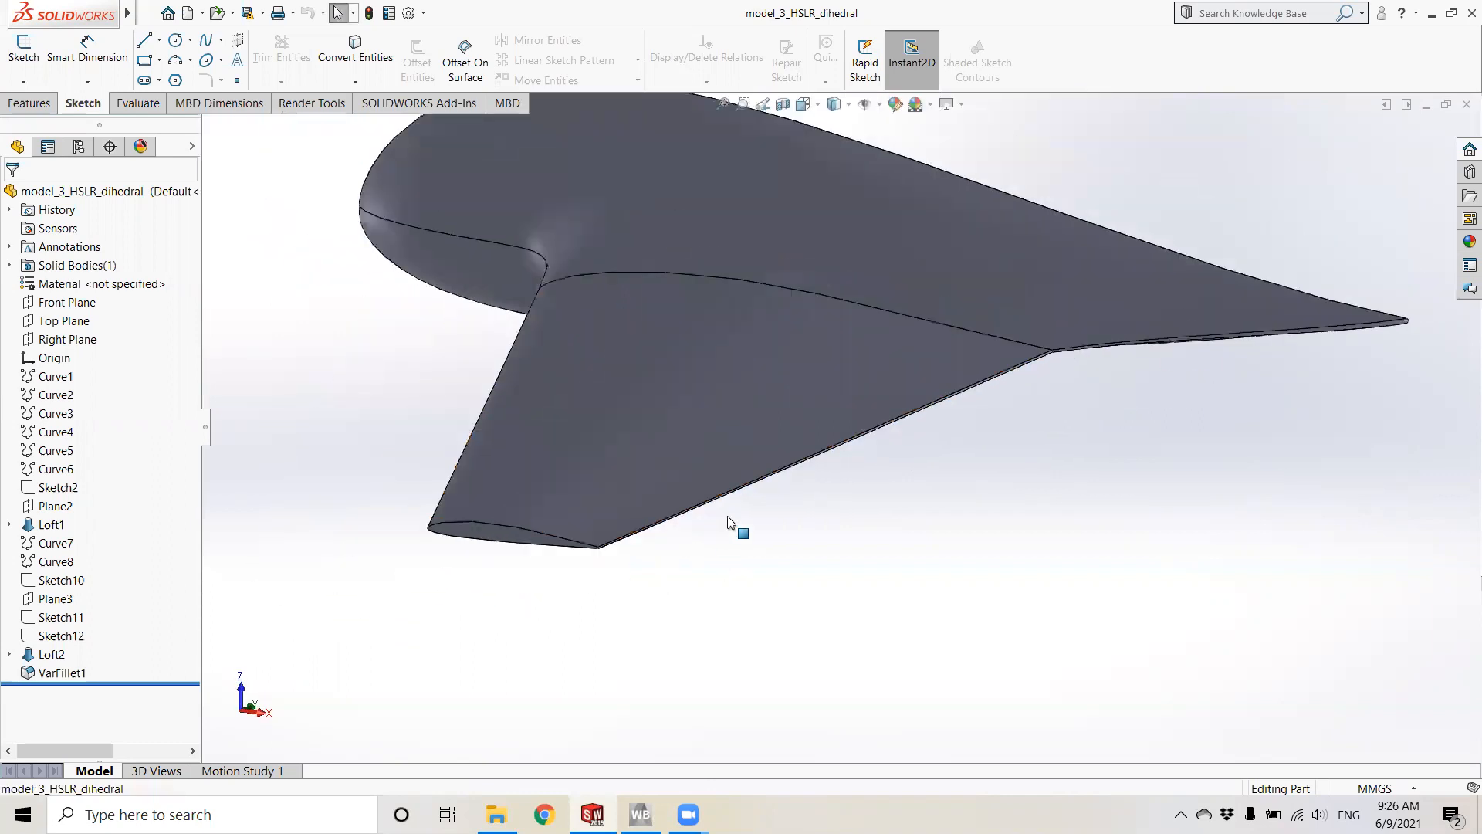
scroll(798, 483, down, 2)
scroll(800, 401, up, 2)
middle_drag(800, 401, 625, 321)
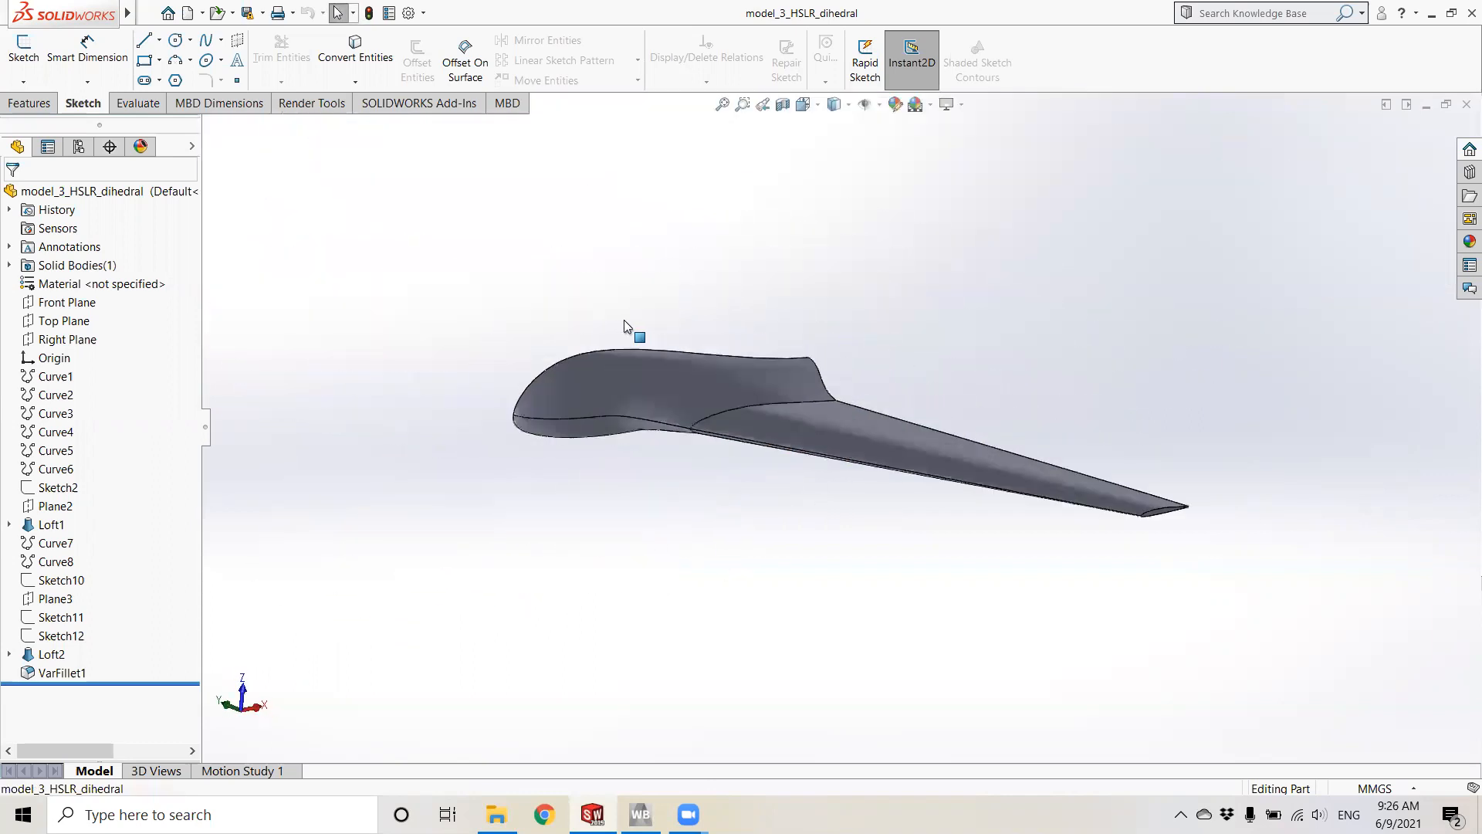
click(262, 13)
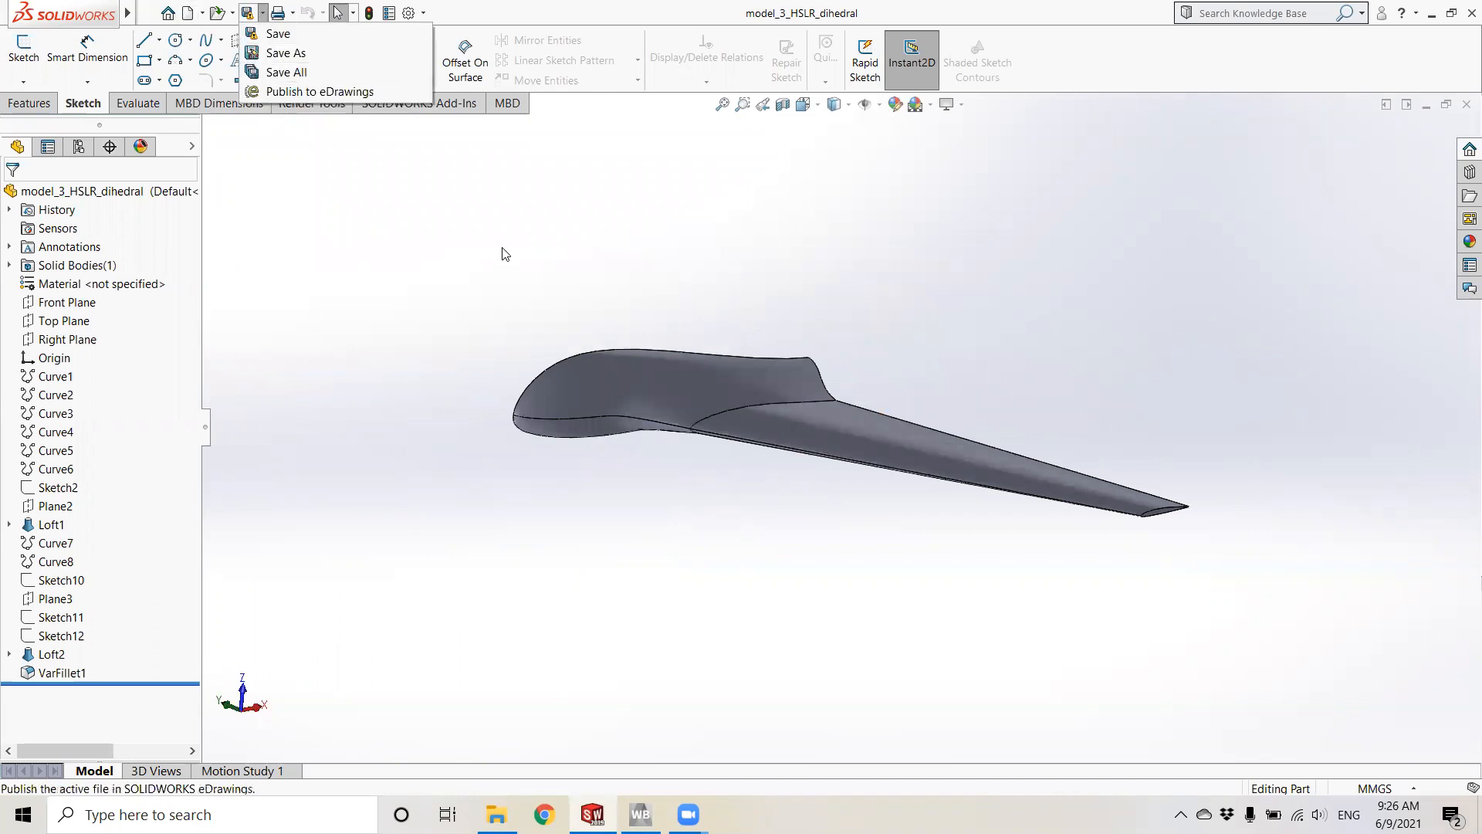
click(286, 53)
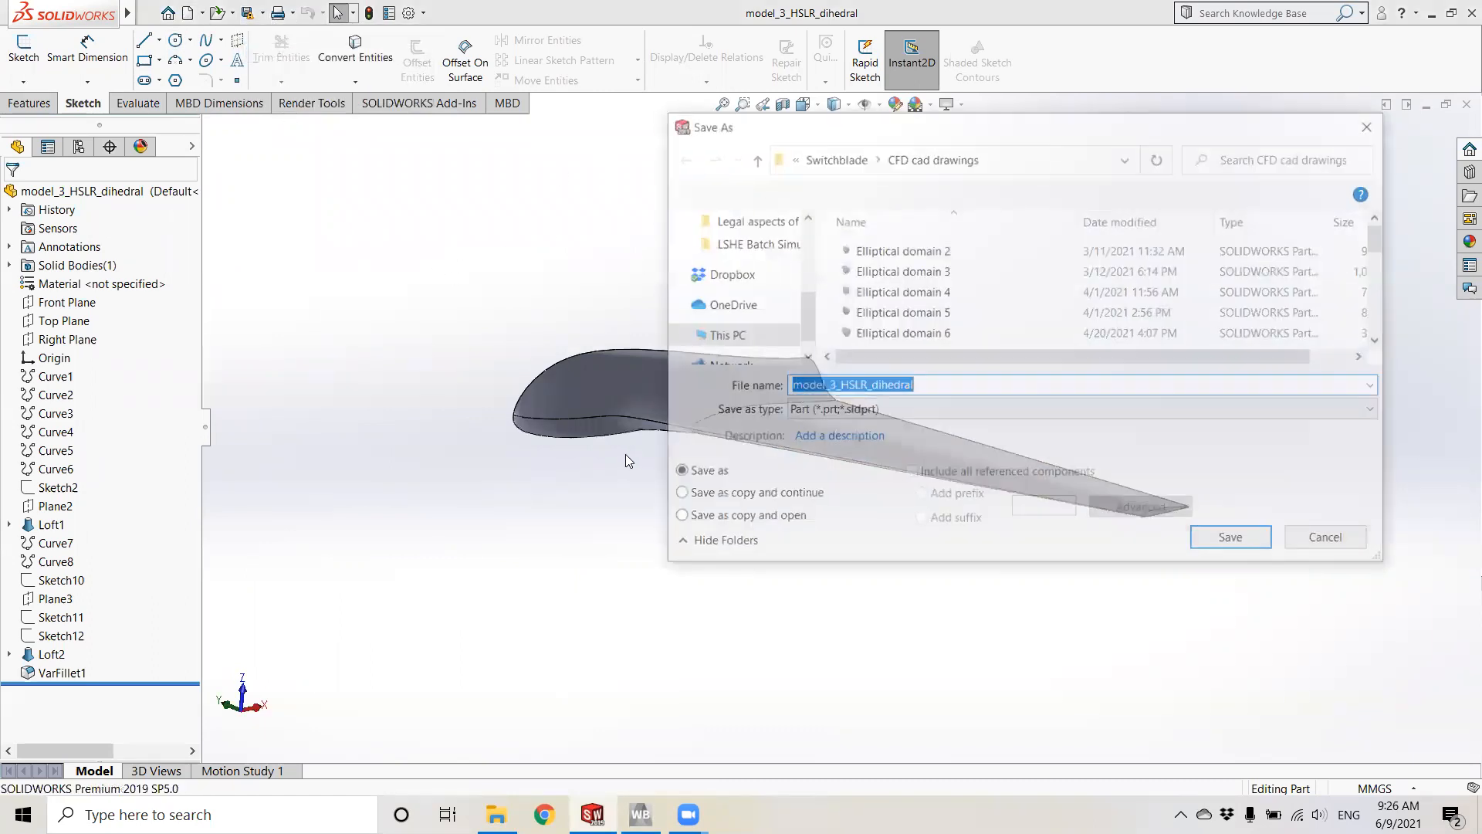
click(910, 410)
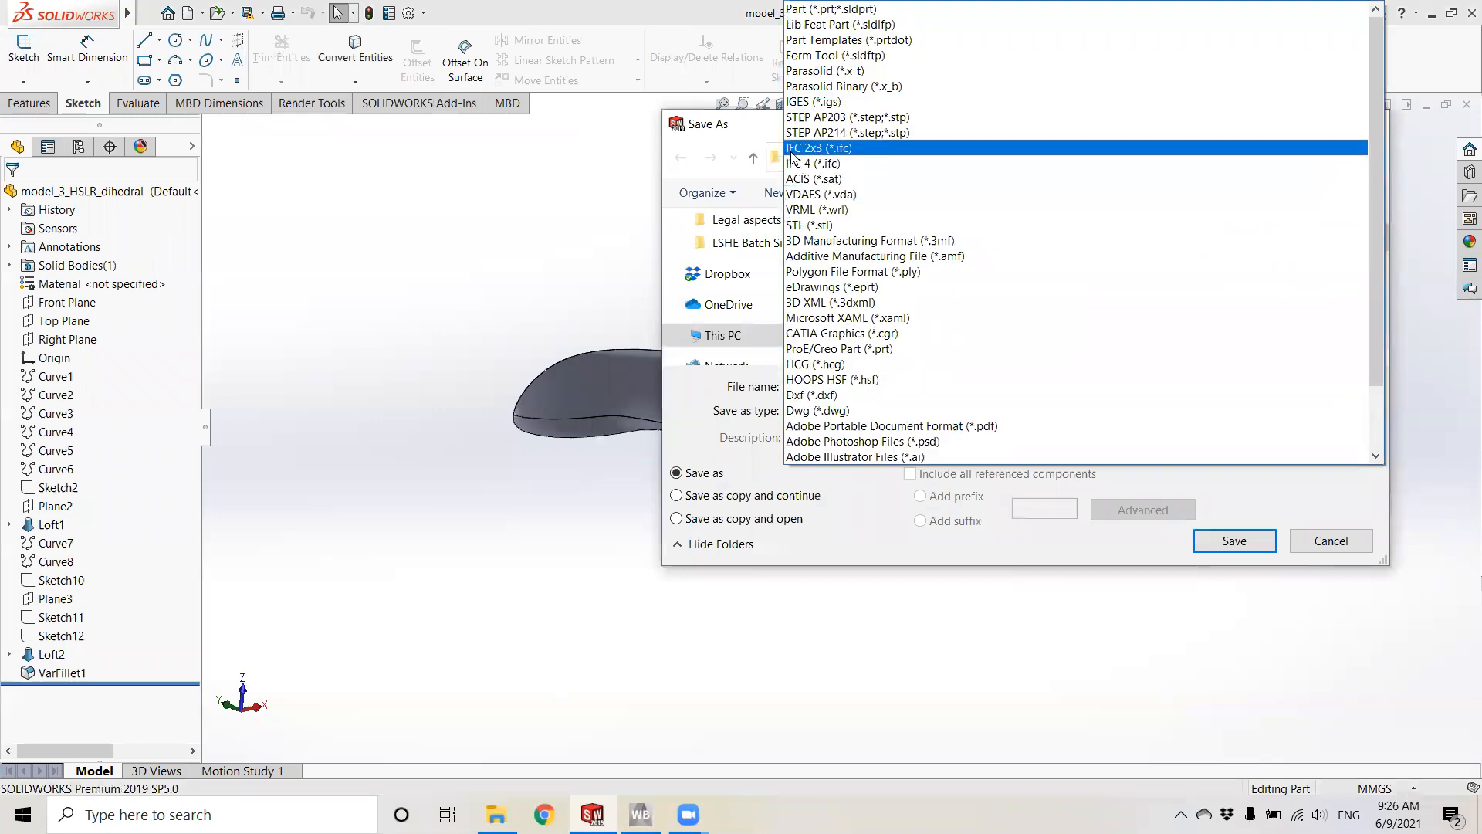
click(805, 102)
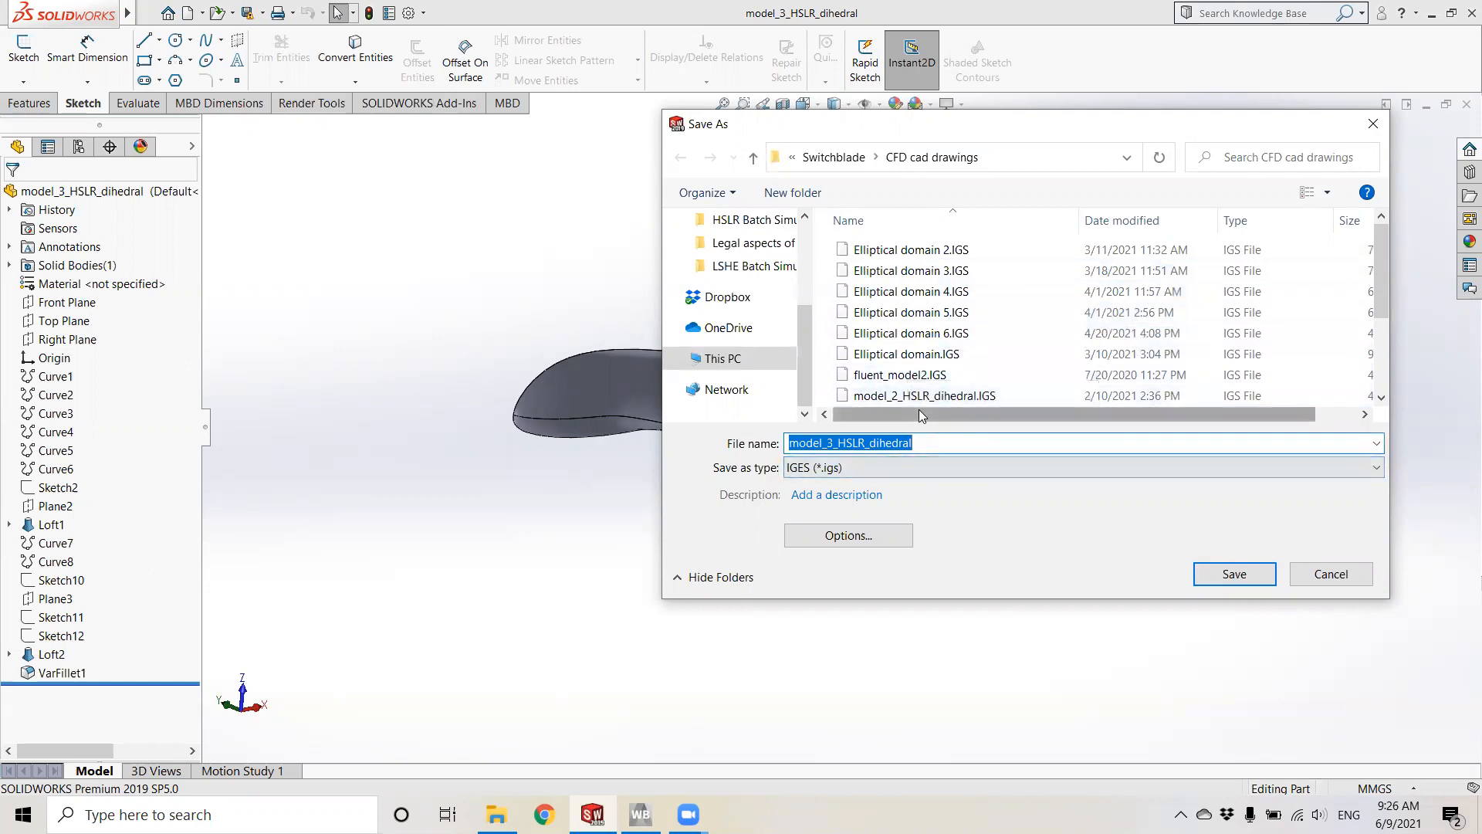
click(1347, 575)
- Take a last look at the wing model and close the model_3_HSLR_dihedral part document
middle_drag(1021, 396, 931, 372)
scroll(979, 414, down, 3)
scroll(931, 372, up, 3)
scroll(931, 372, up, 1)
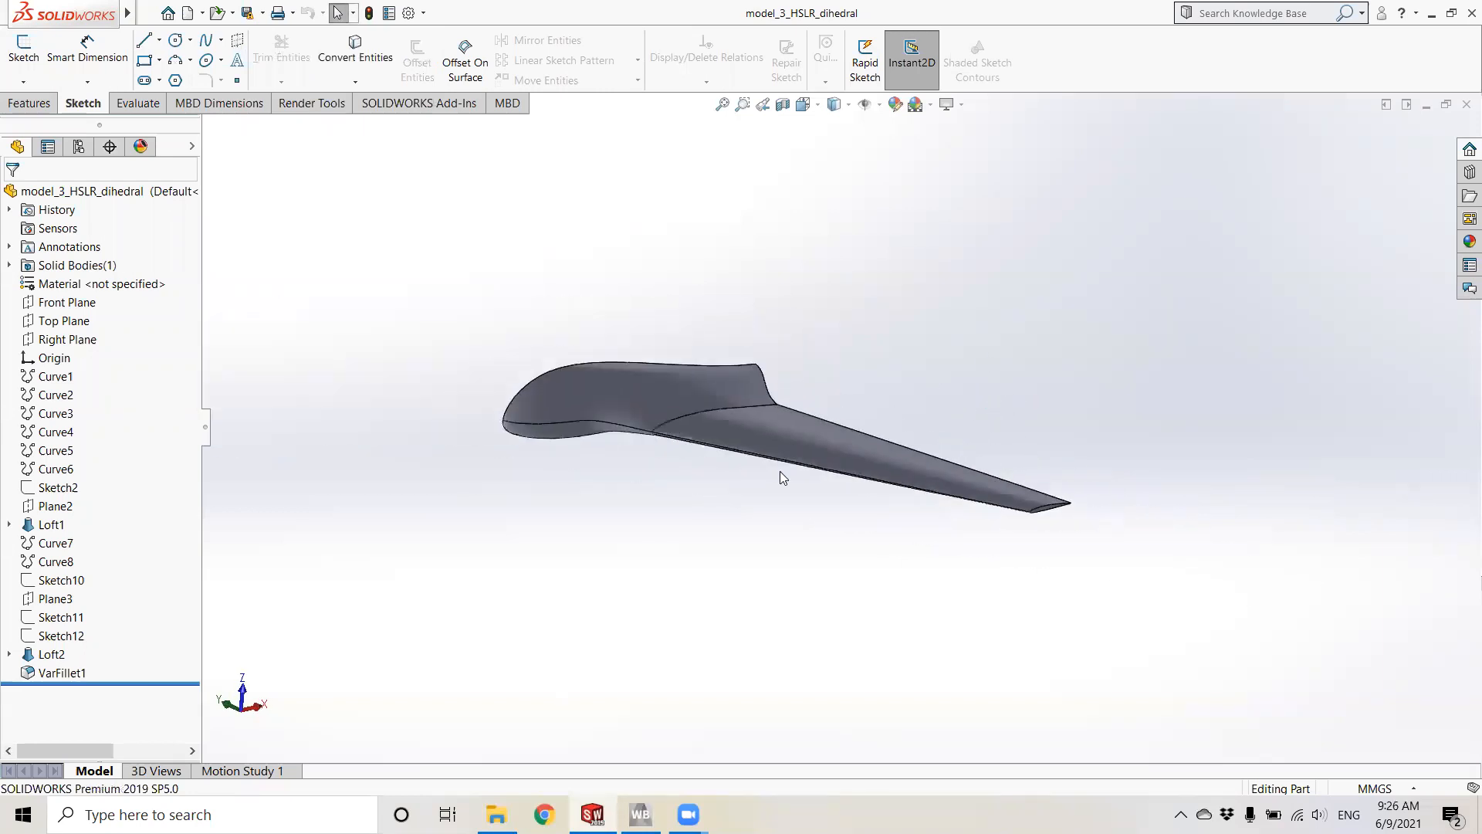
click(1465, 104)
- Switch to Workbench and import model_3_HSLR_dihedral.IGS from the CFD cad drawings folder into the Geometry cell
click(640, 815)
click(286, 170)
right_click(290, 173)
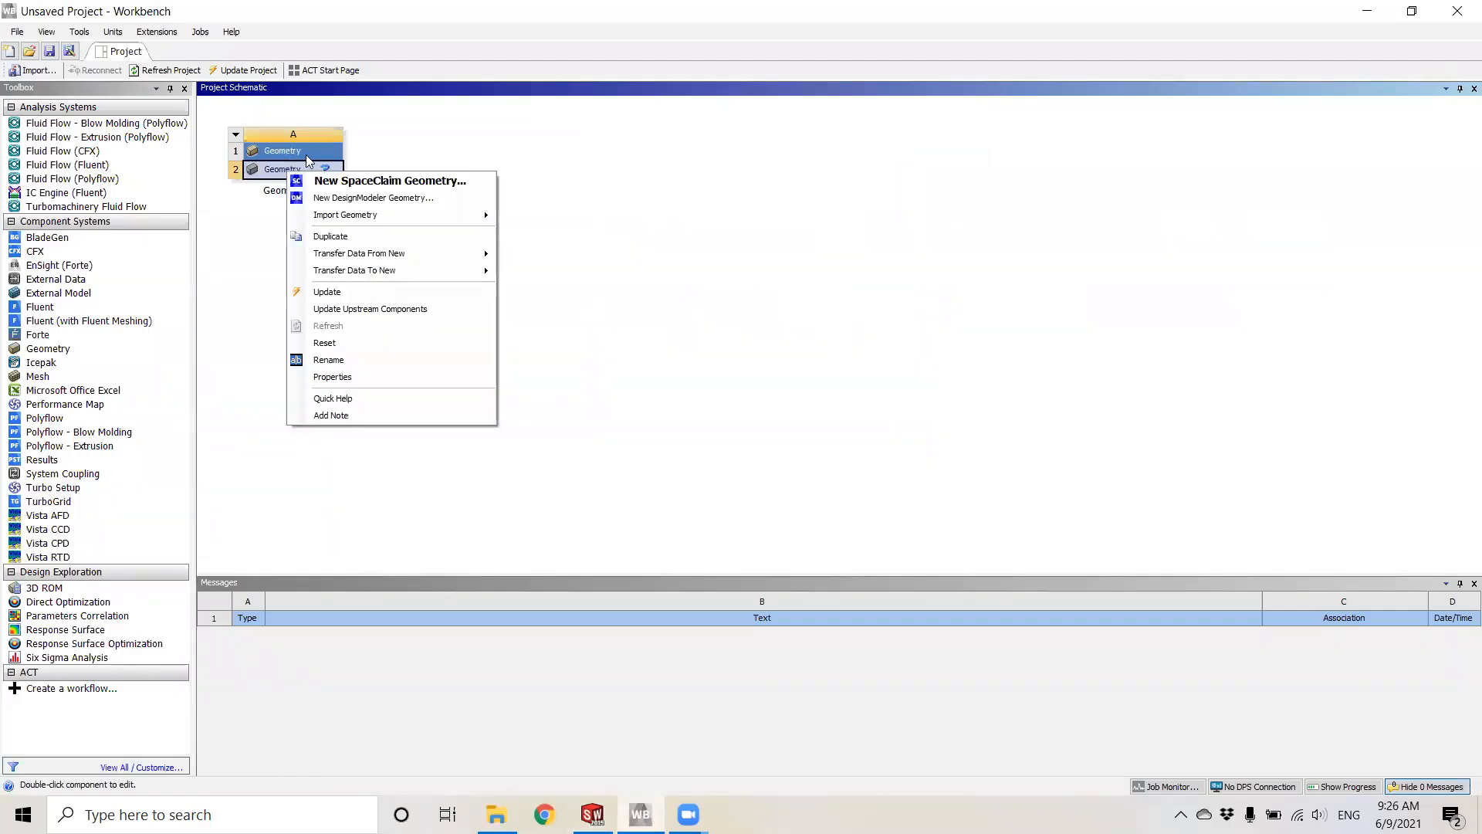
mouse_move(400, 215)
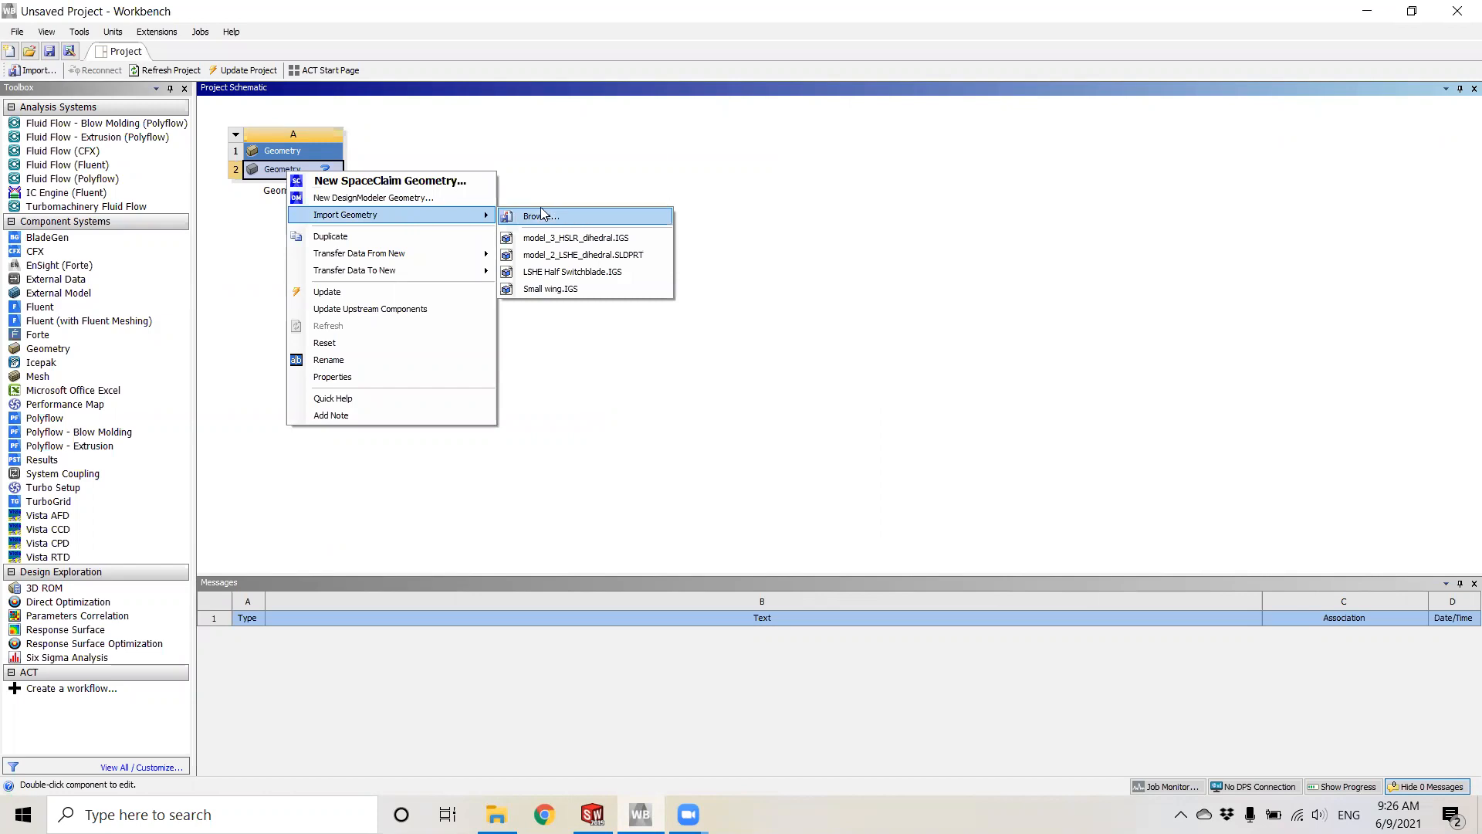
click(544, 215)
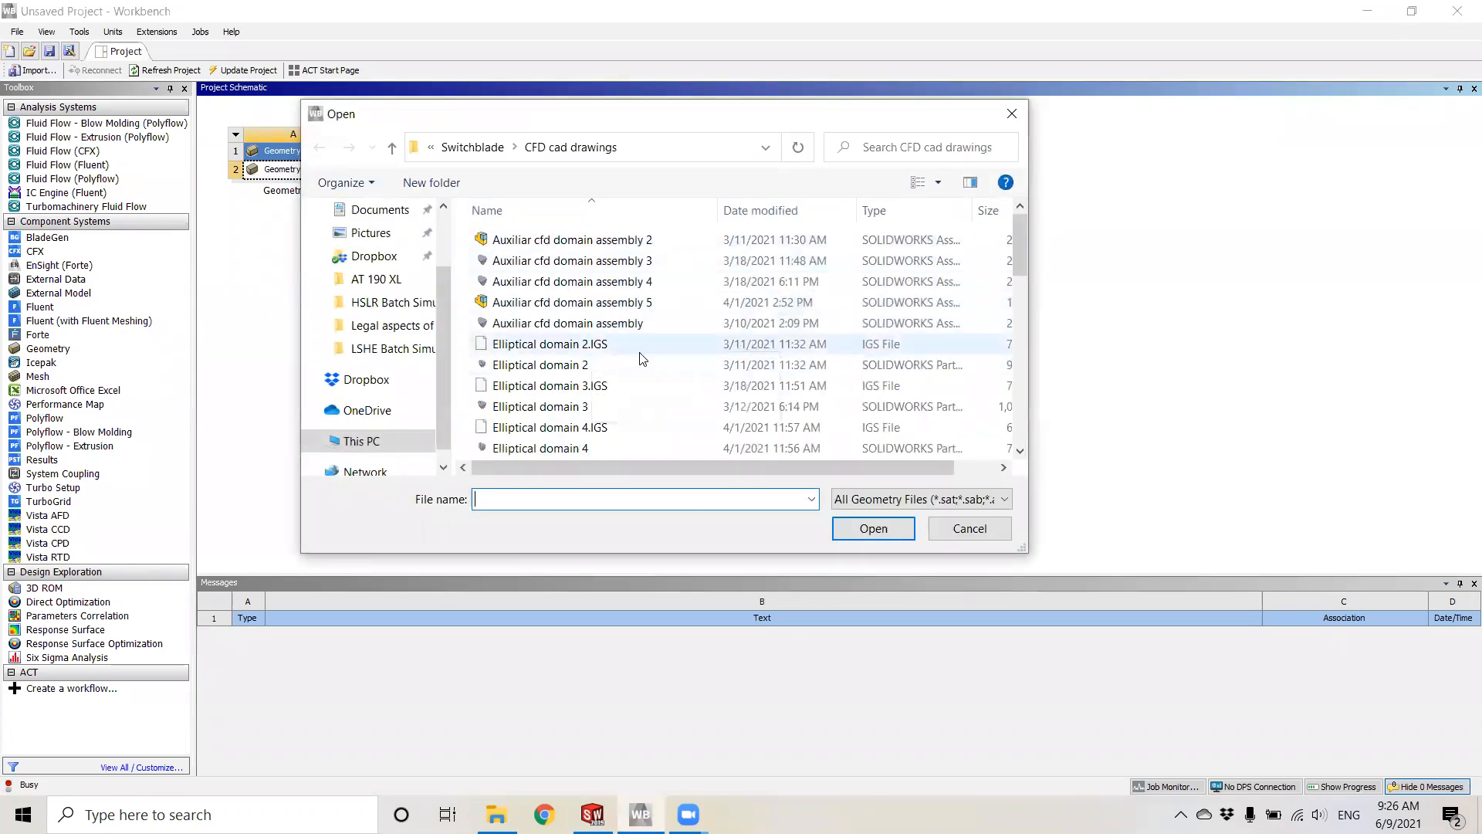
scroll(637, 357, down, 1)
scroll(637, 358, down, 5)
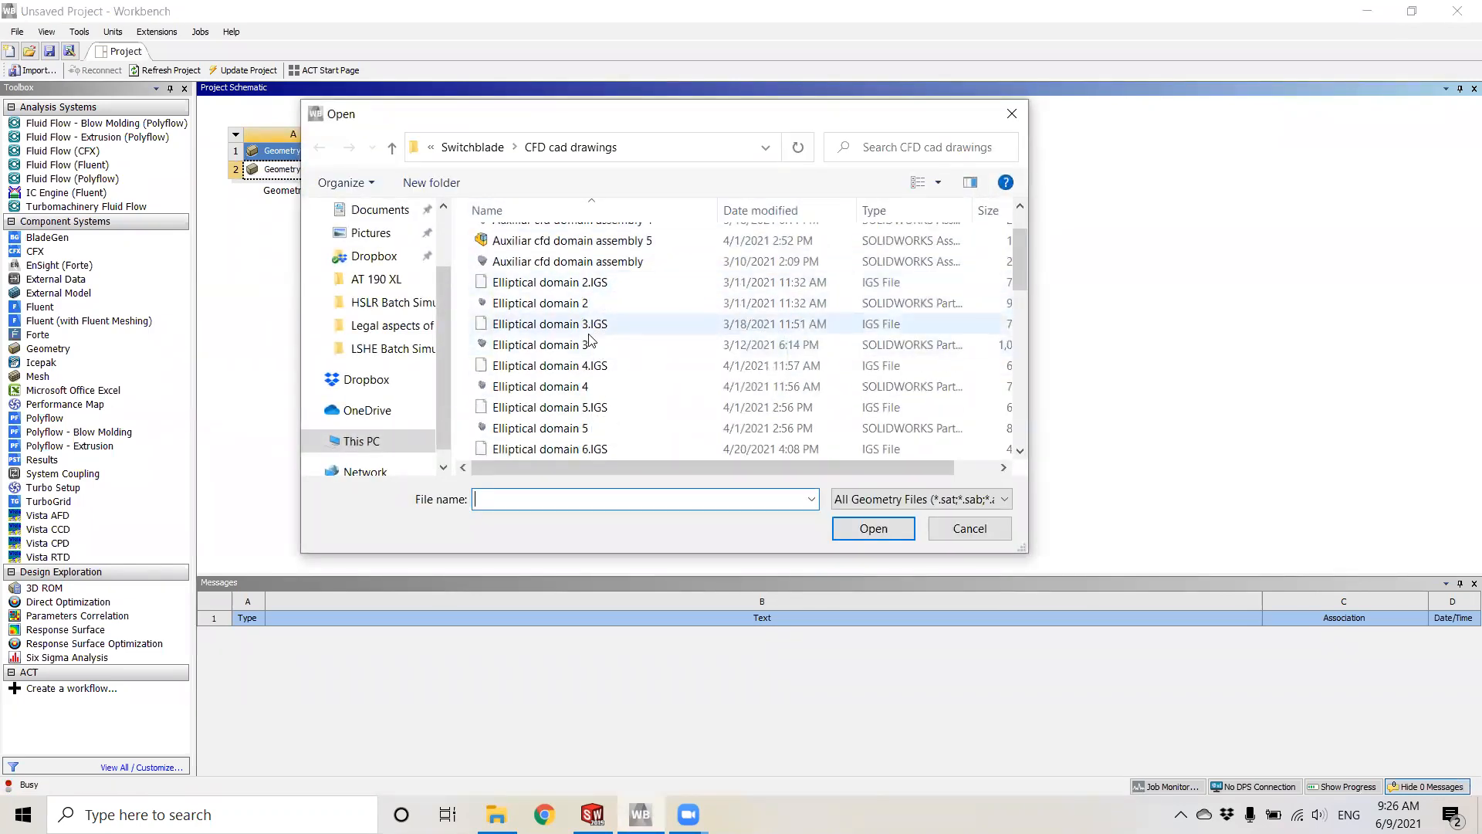
scroll(569, 340, down, 1)
scroll(569, 348, up, 3)
scroll(571, 366, down, 2)
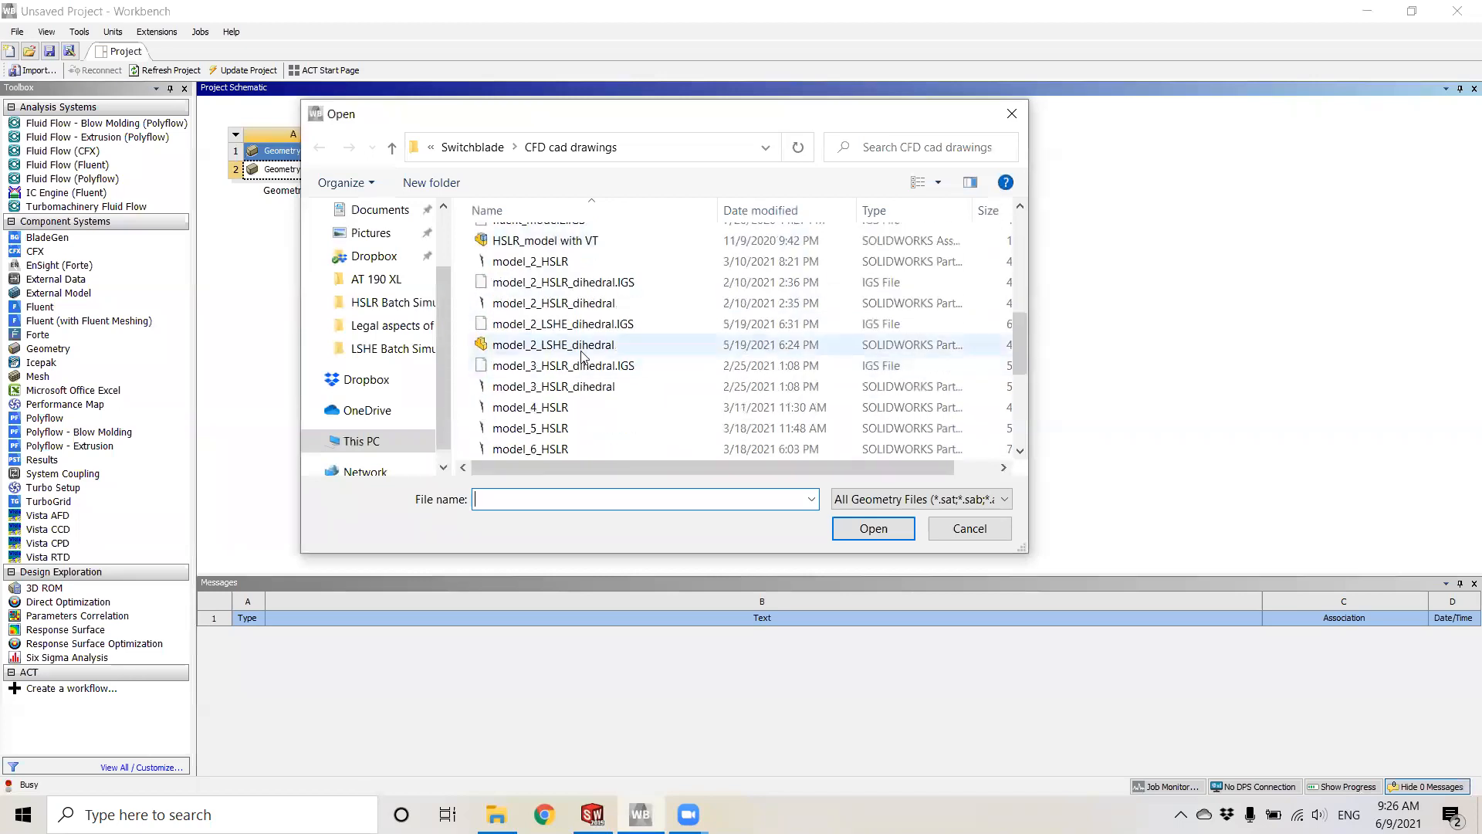
click(570, 366)
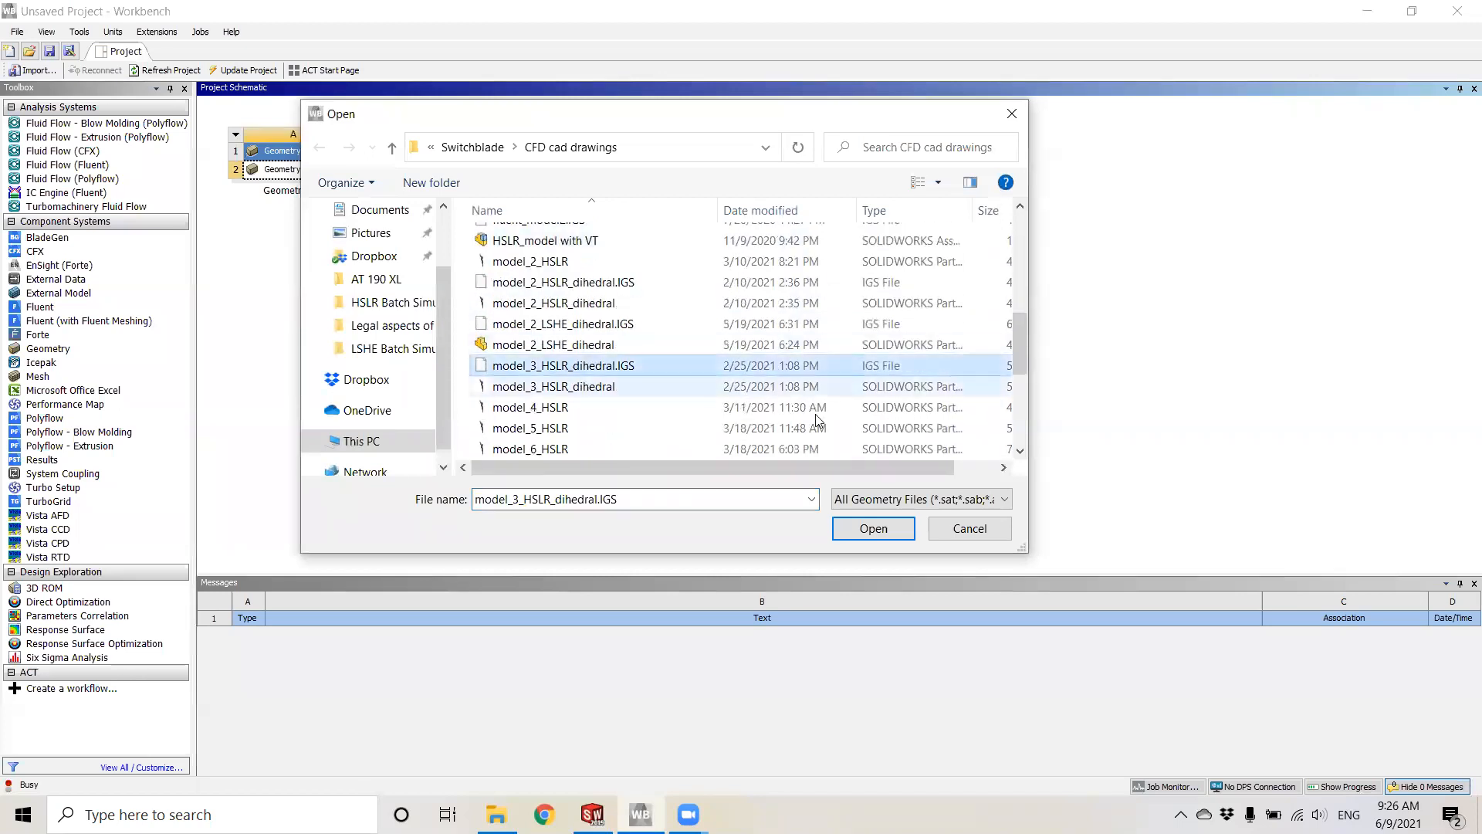
click(871, 529)
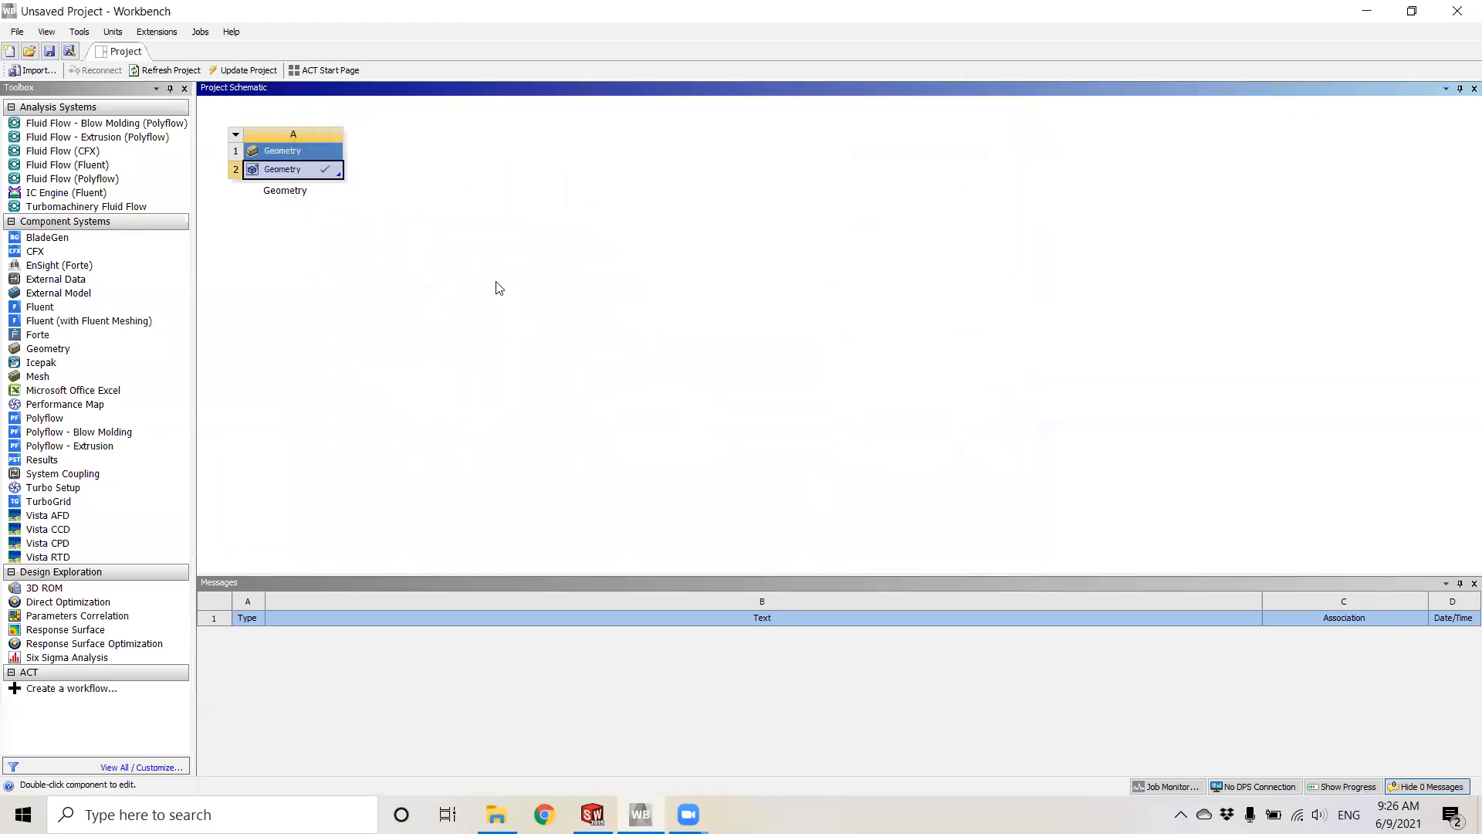
- Open the imported geometry in DesignModeler and set the import feature's operation to Add Material
right_click(280, 169)
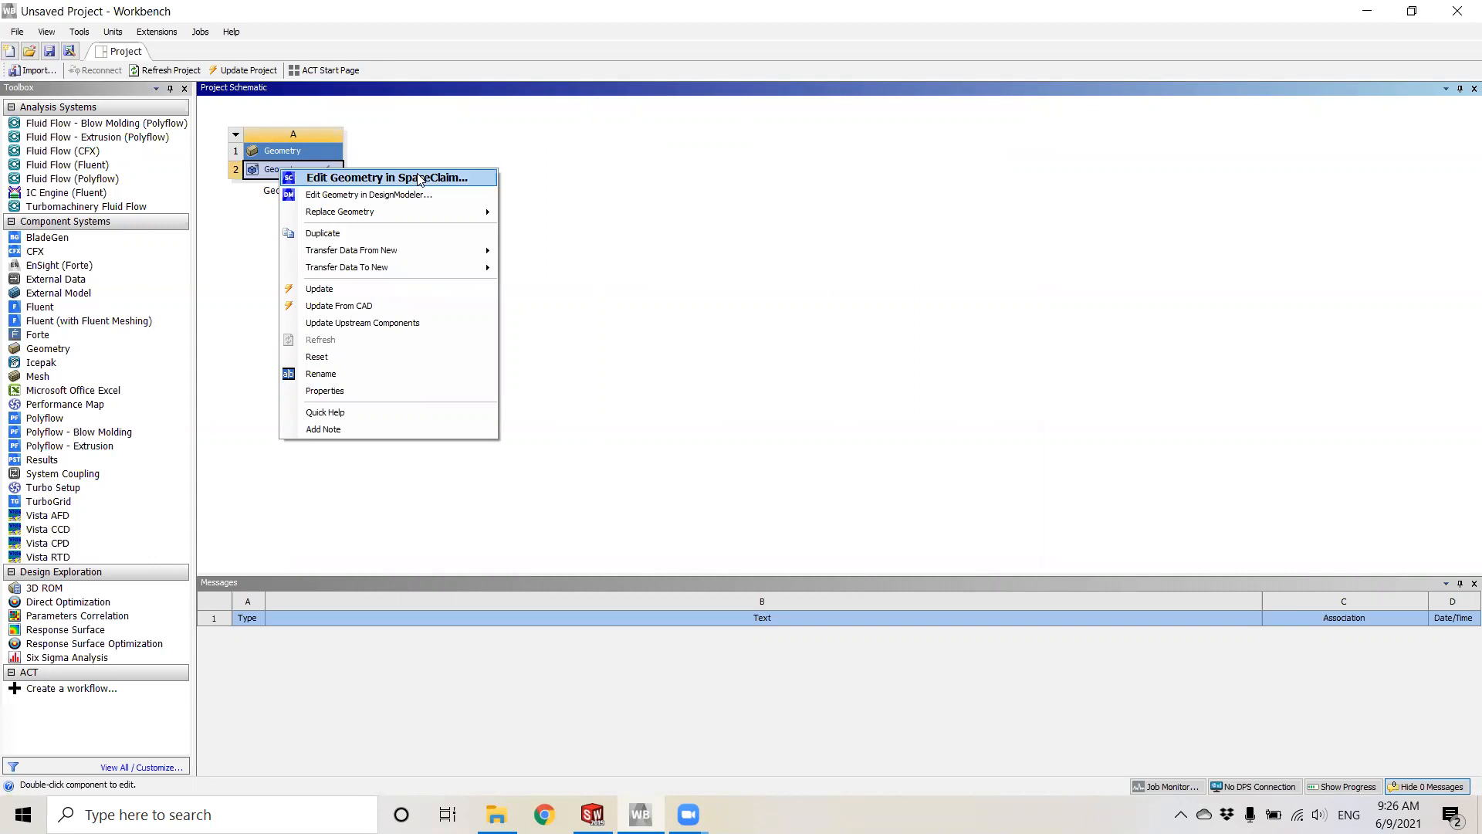
click(399, 196)
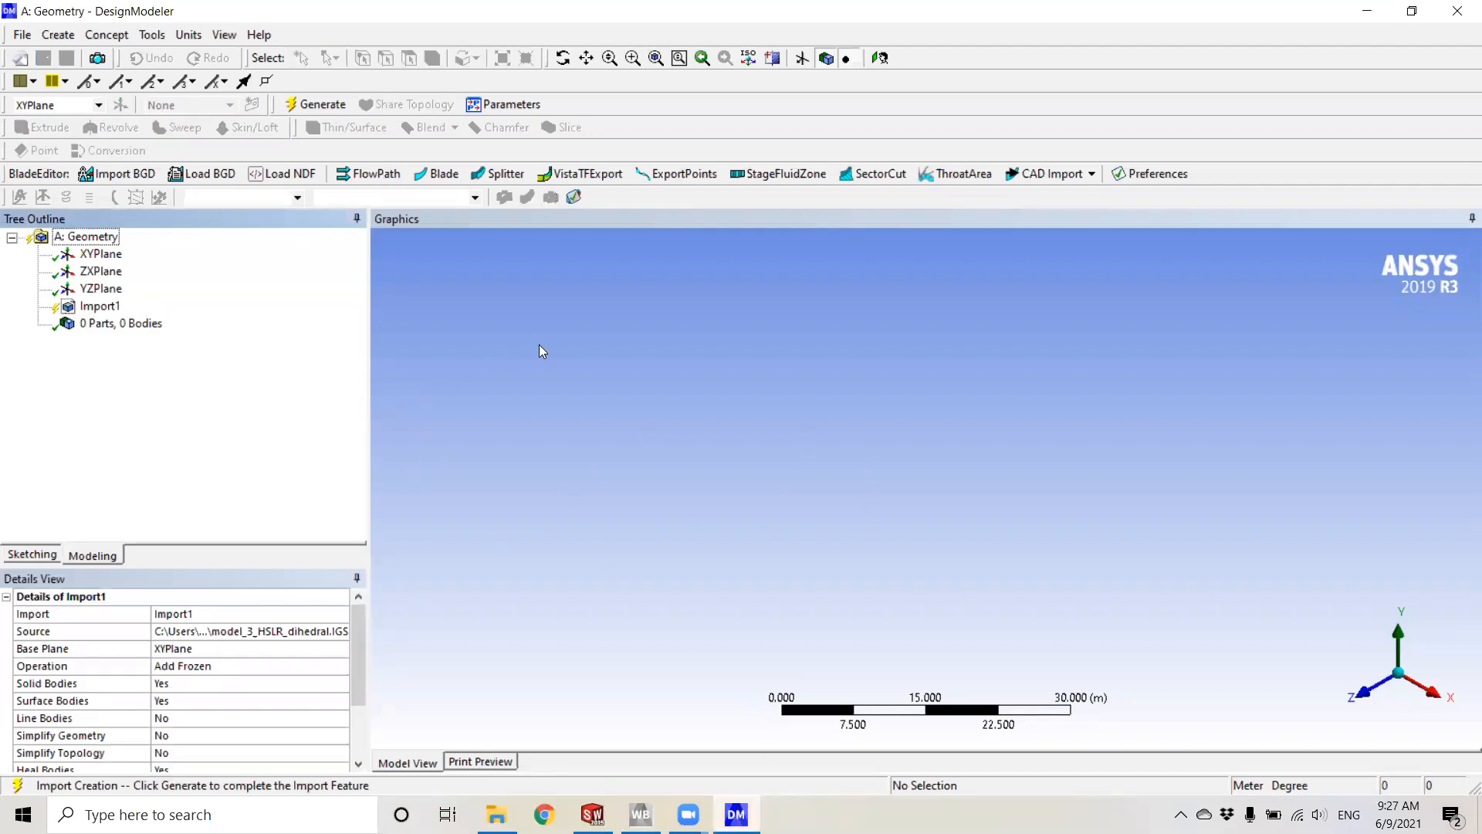
click(198, 671)
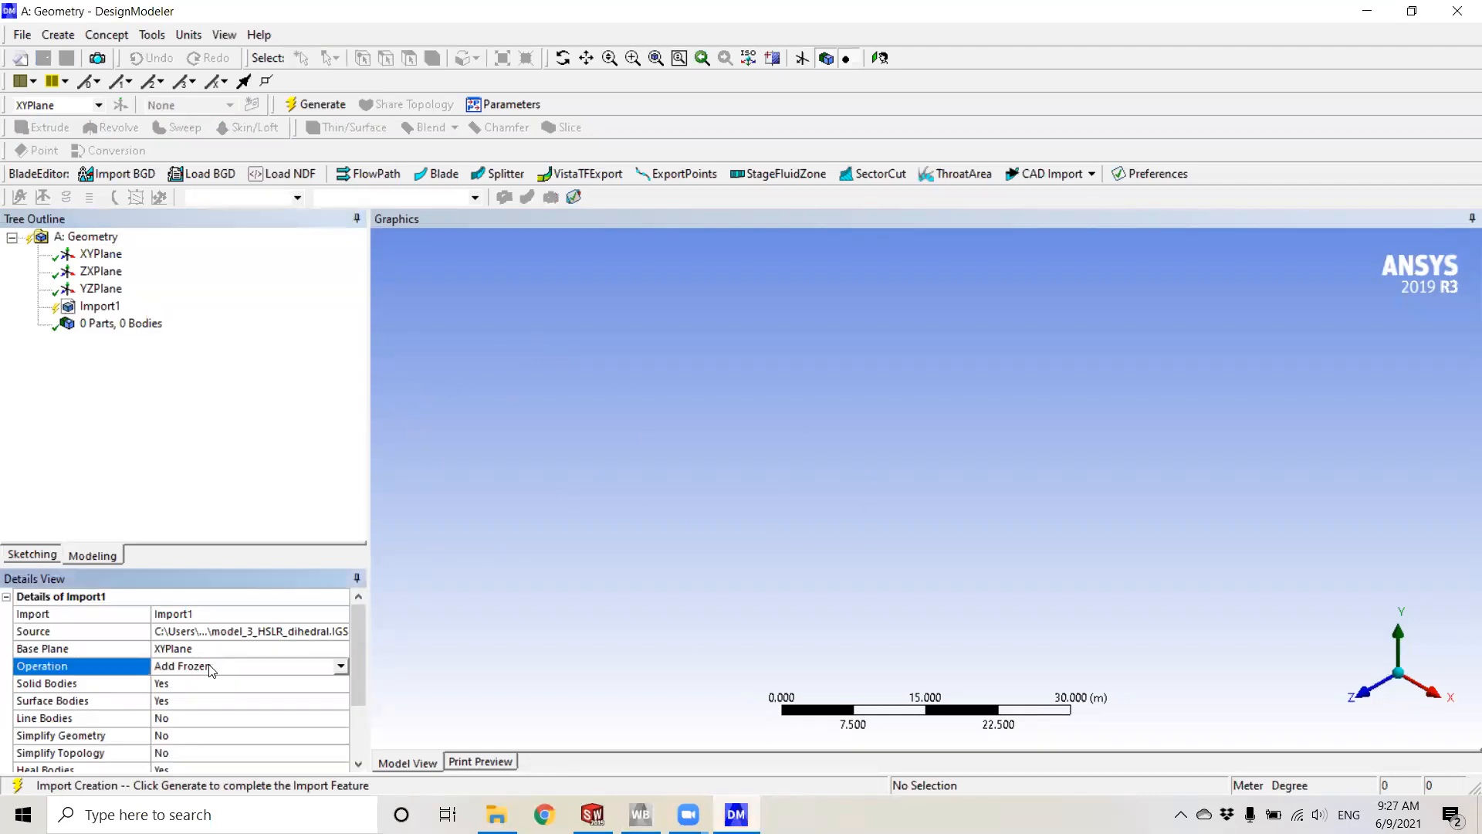
click(340, 667)
click(199, 695)
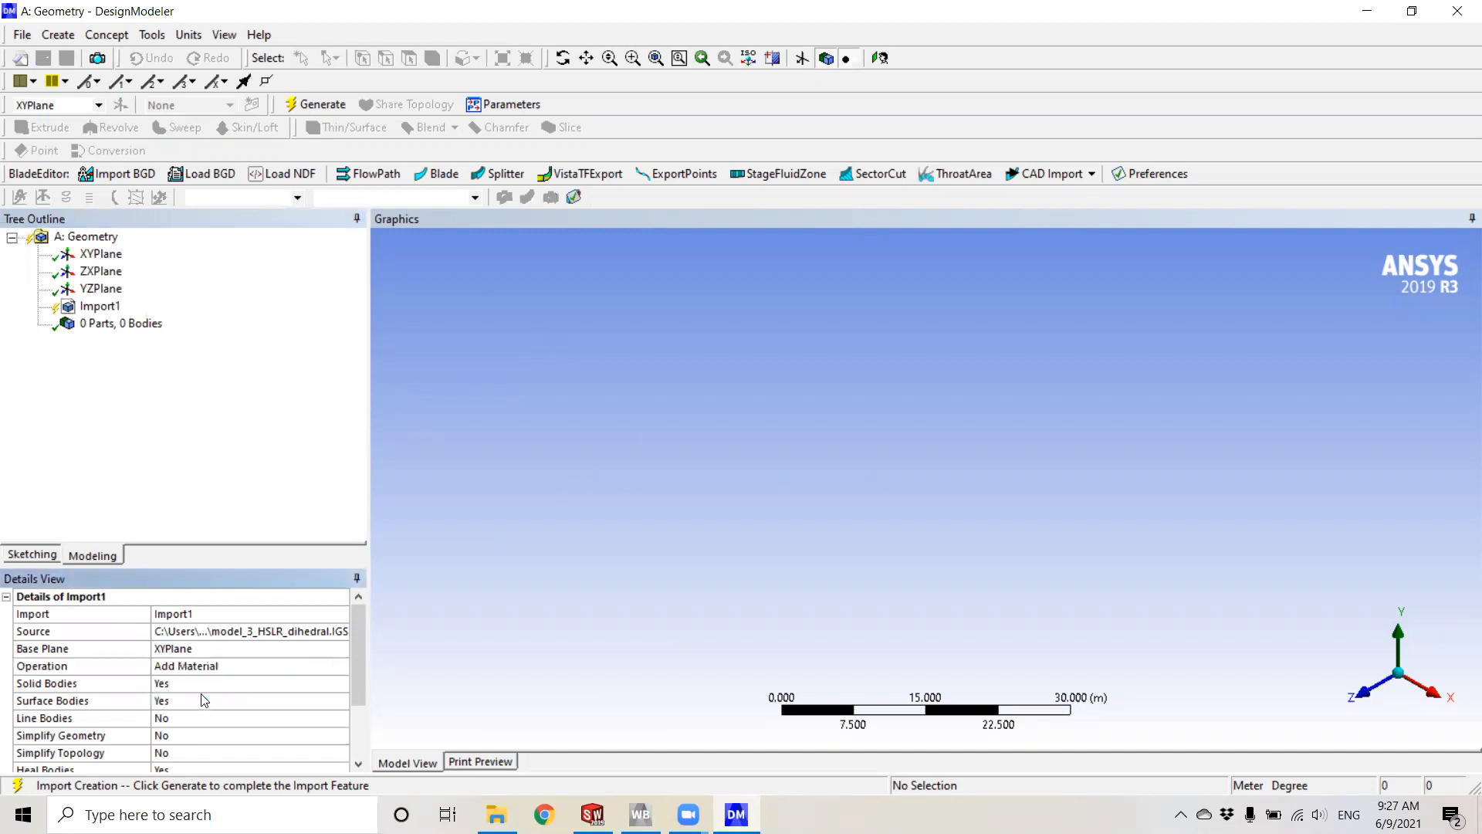
- Switch the import feature's operation back to Add Frozen
click(341, 665)
click(340, 667)
click(231, 683)
click(219, 667)
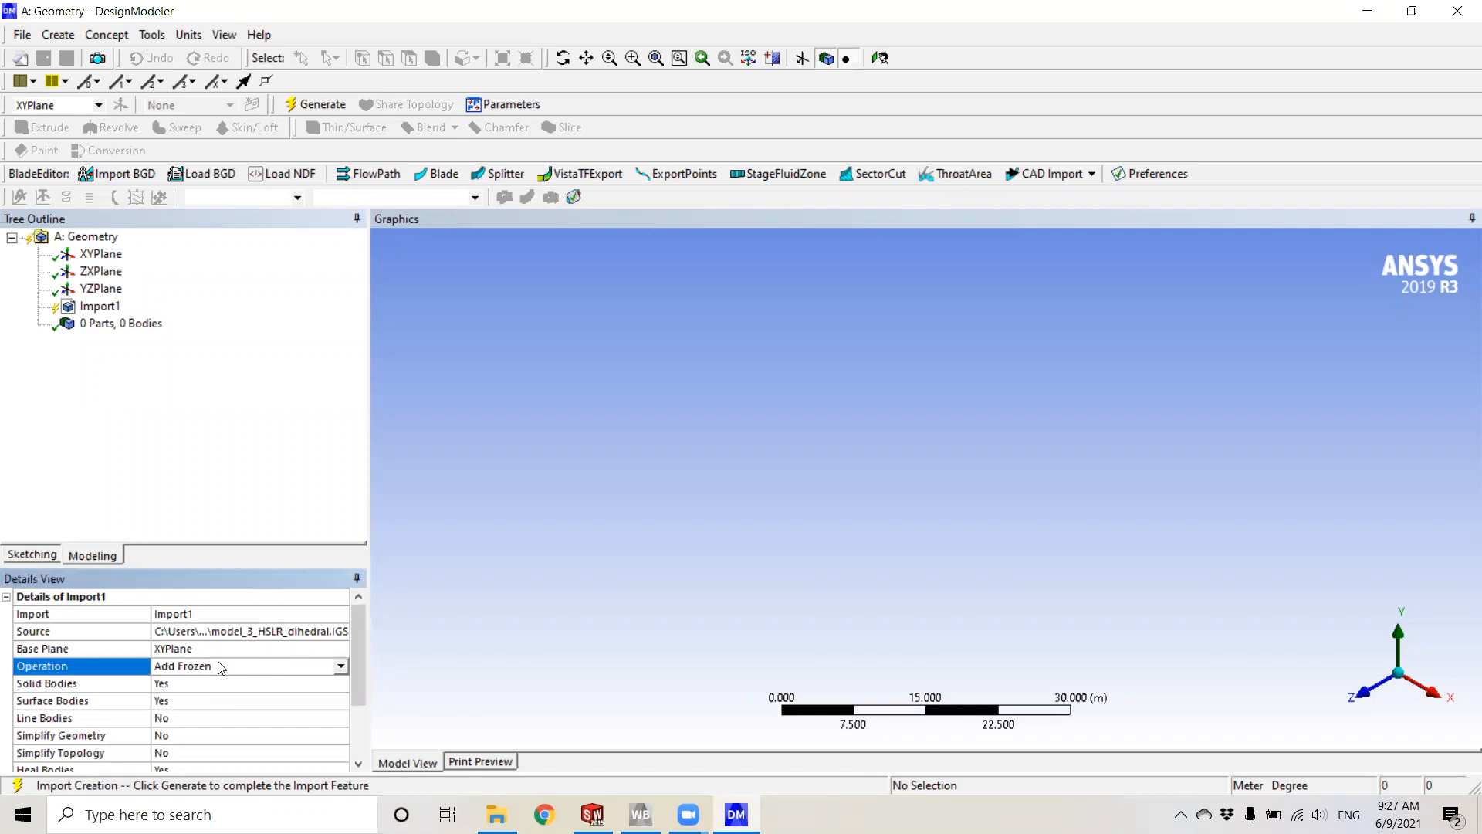
click(341, 667)
click(300, 672)
- Choose Add Material as the import feature's operation and generate the wing body
click(341, 666)
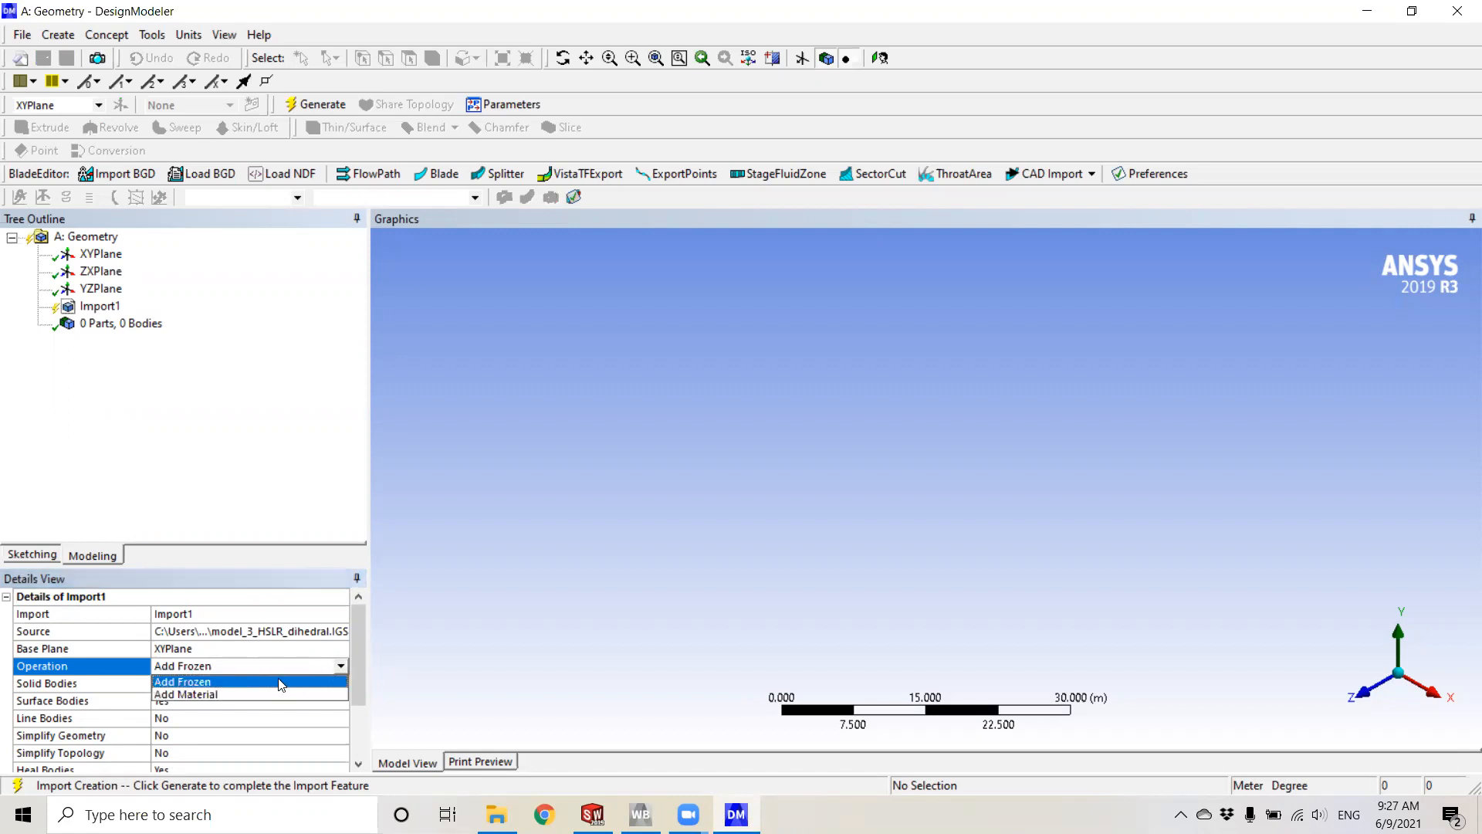
click(236, 694)
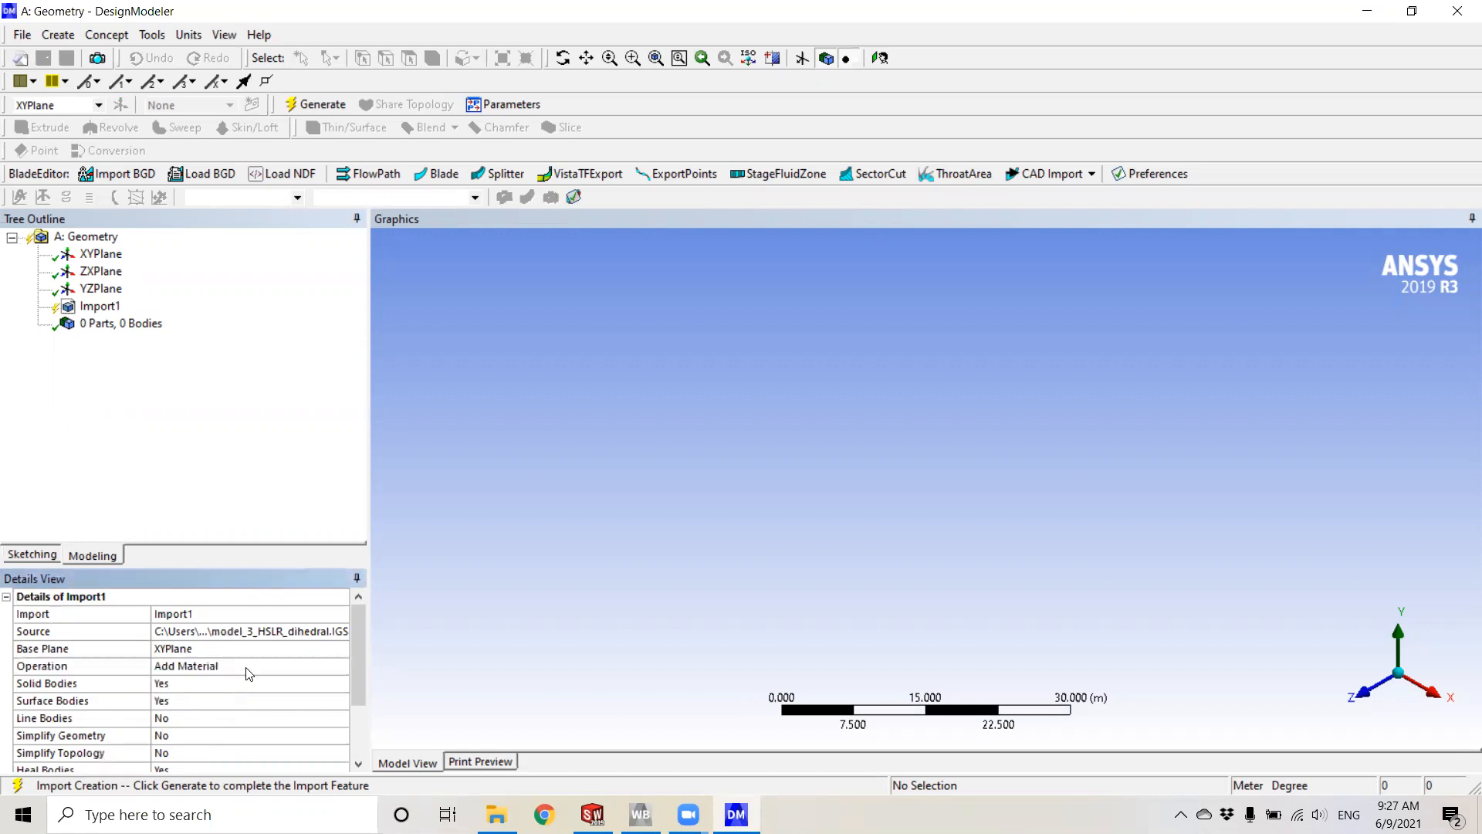
click(317, 105)
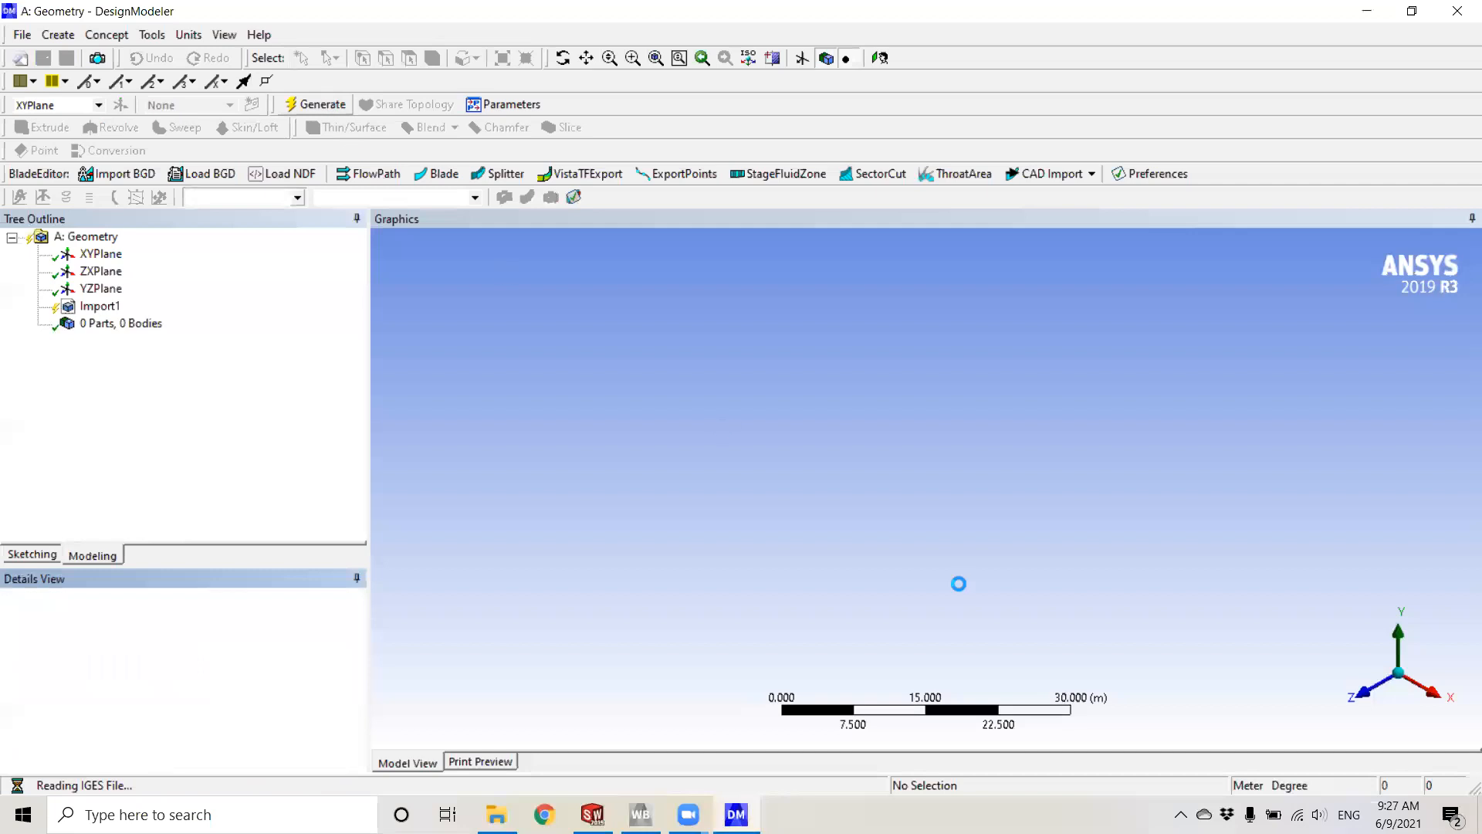
- Examine the imported half wing-body from several directions, ending with a side view of its flat symmetry face
middle_drag(919, 527, 1123, 452)
scroll(906, 484, up, 4)
click(1370, 679)
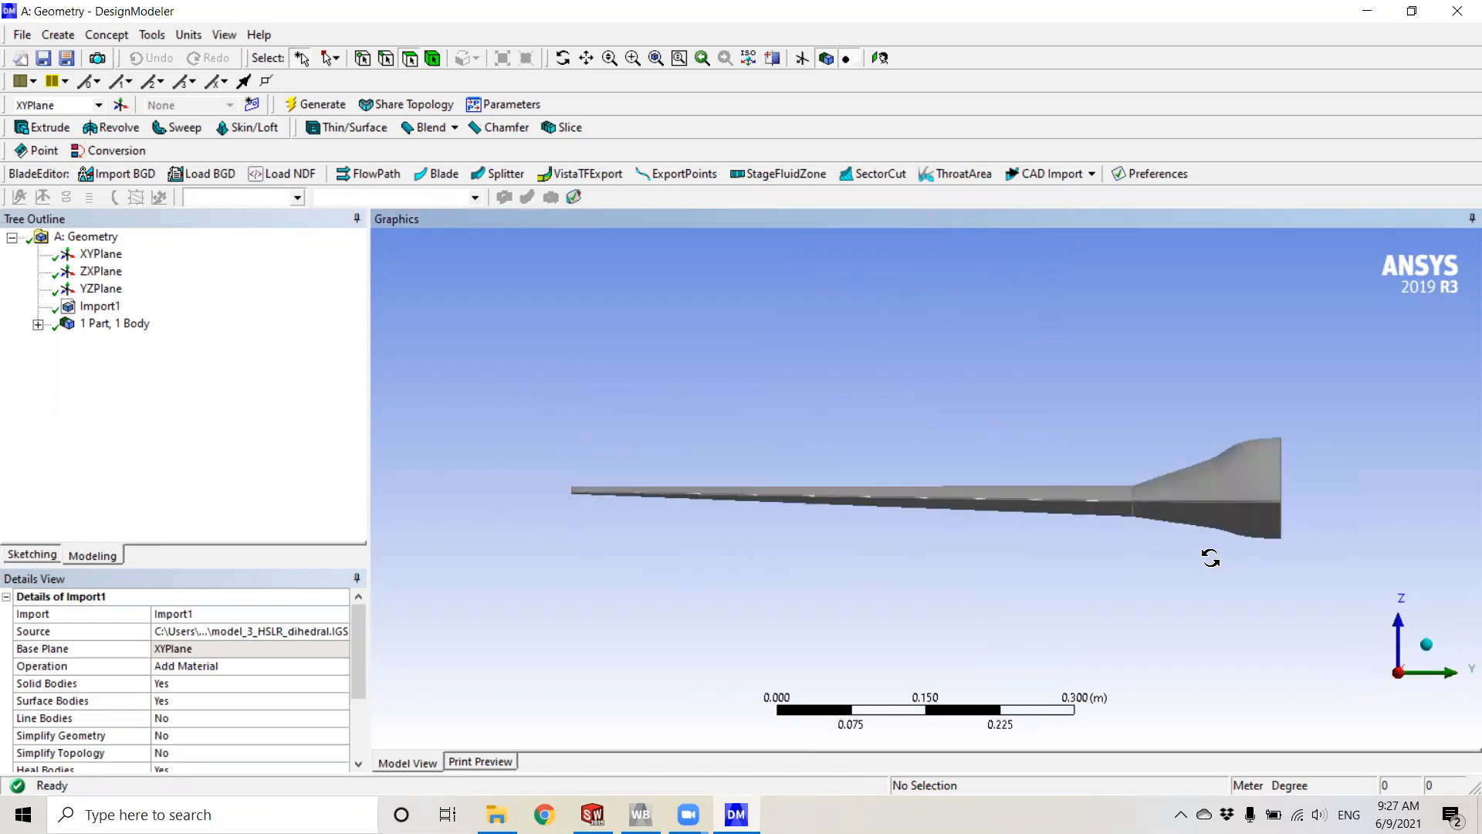
click(1436, 675)
click(1436, 679)
scroll(1068, 516, up, 2)
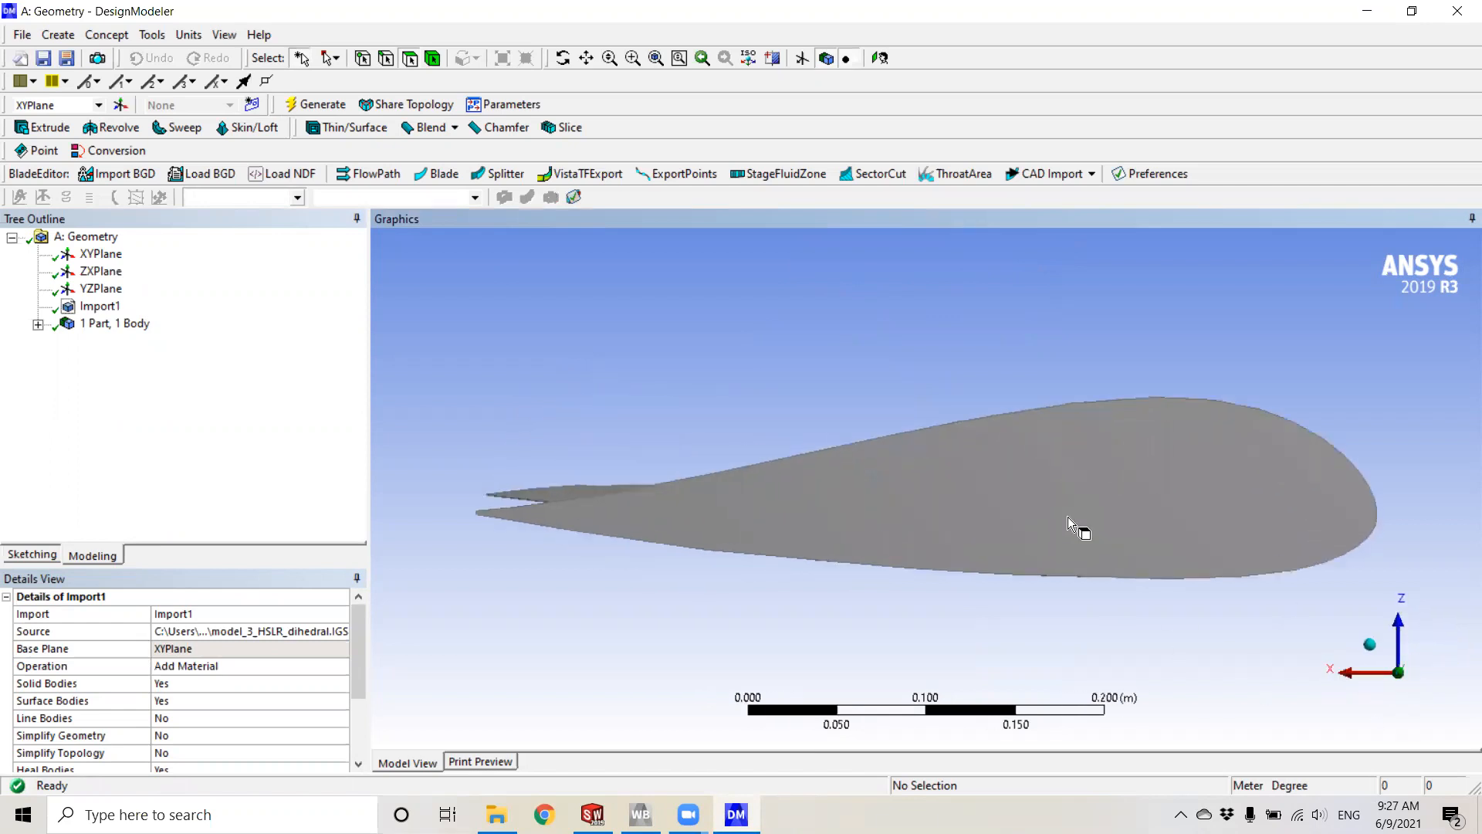
scroll(1068, 515, down, 5)
scroll(1073, 459, up, 1)
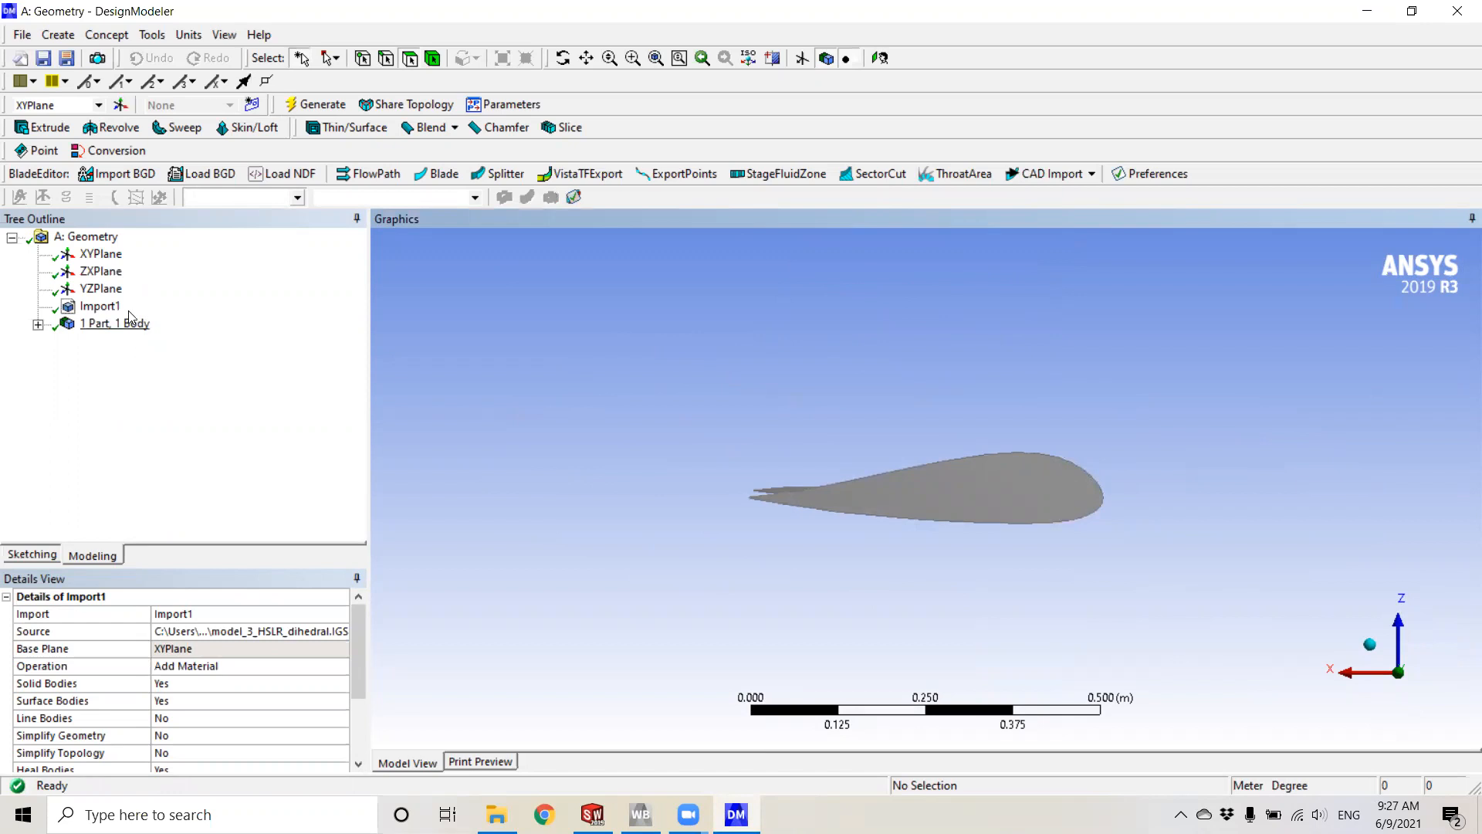
- Create a new sketch on the ZXPlane
click(101, 273)
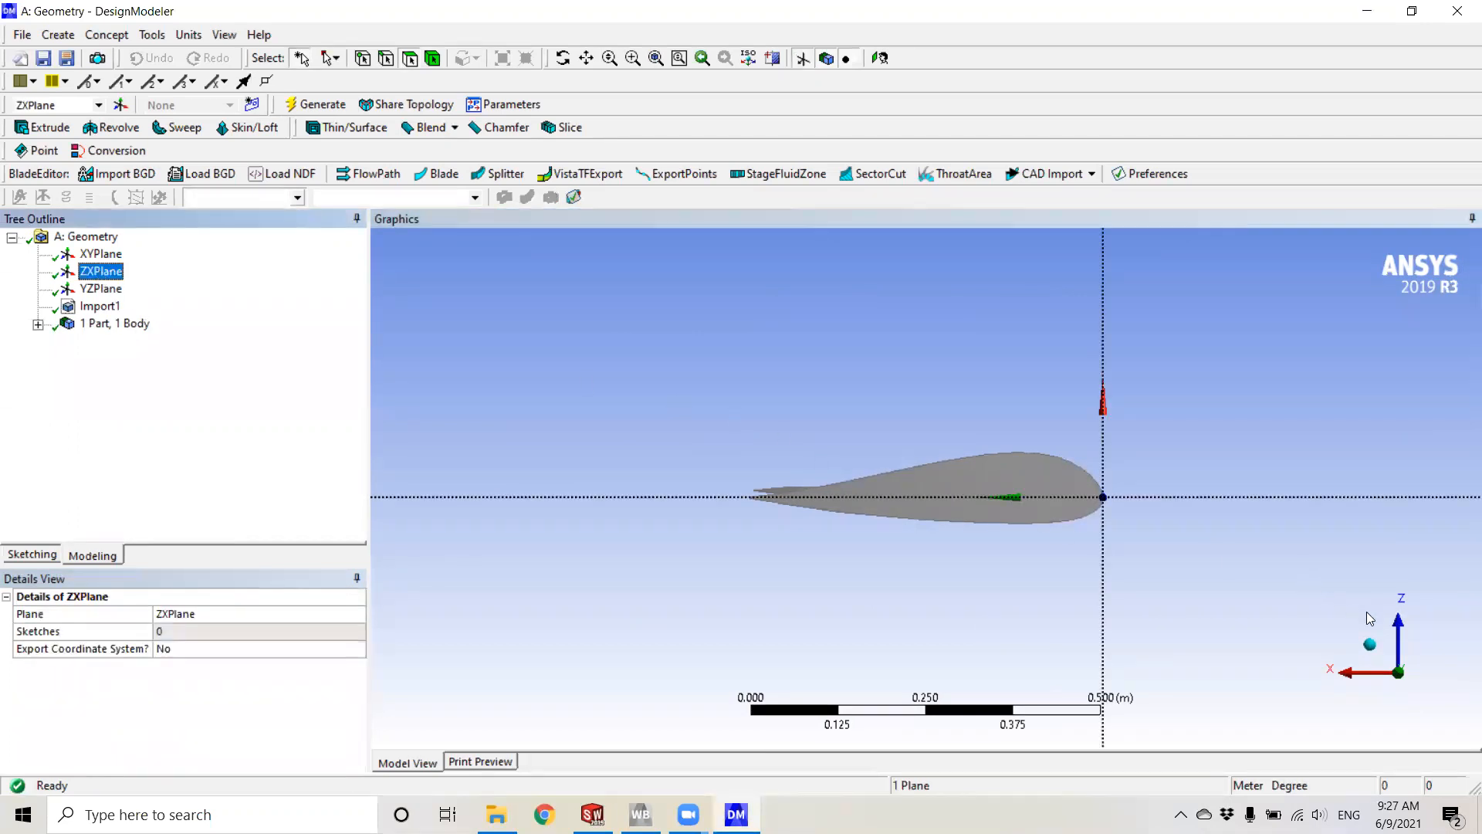
click(251, 105)
scroll(803, 465, up, 2)
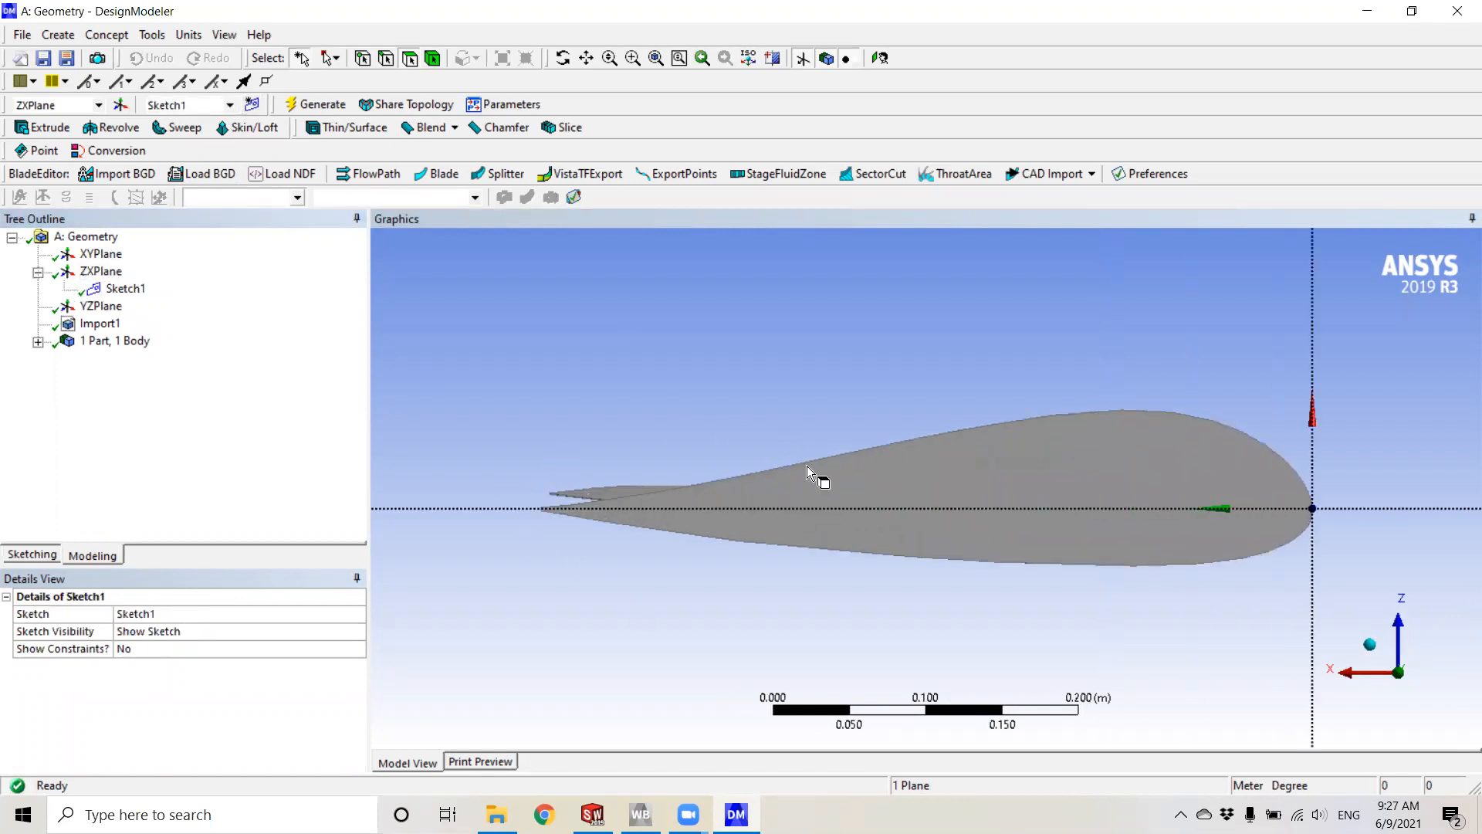
scroll(862, 457, down, 6)
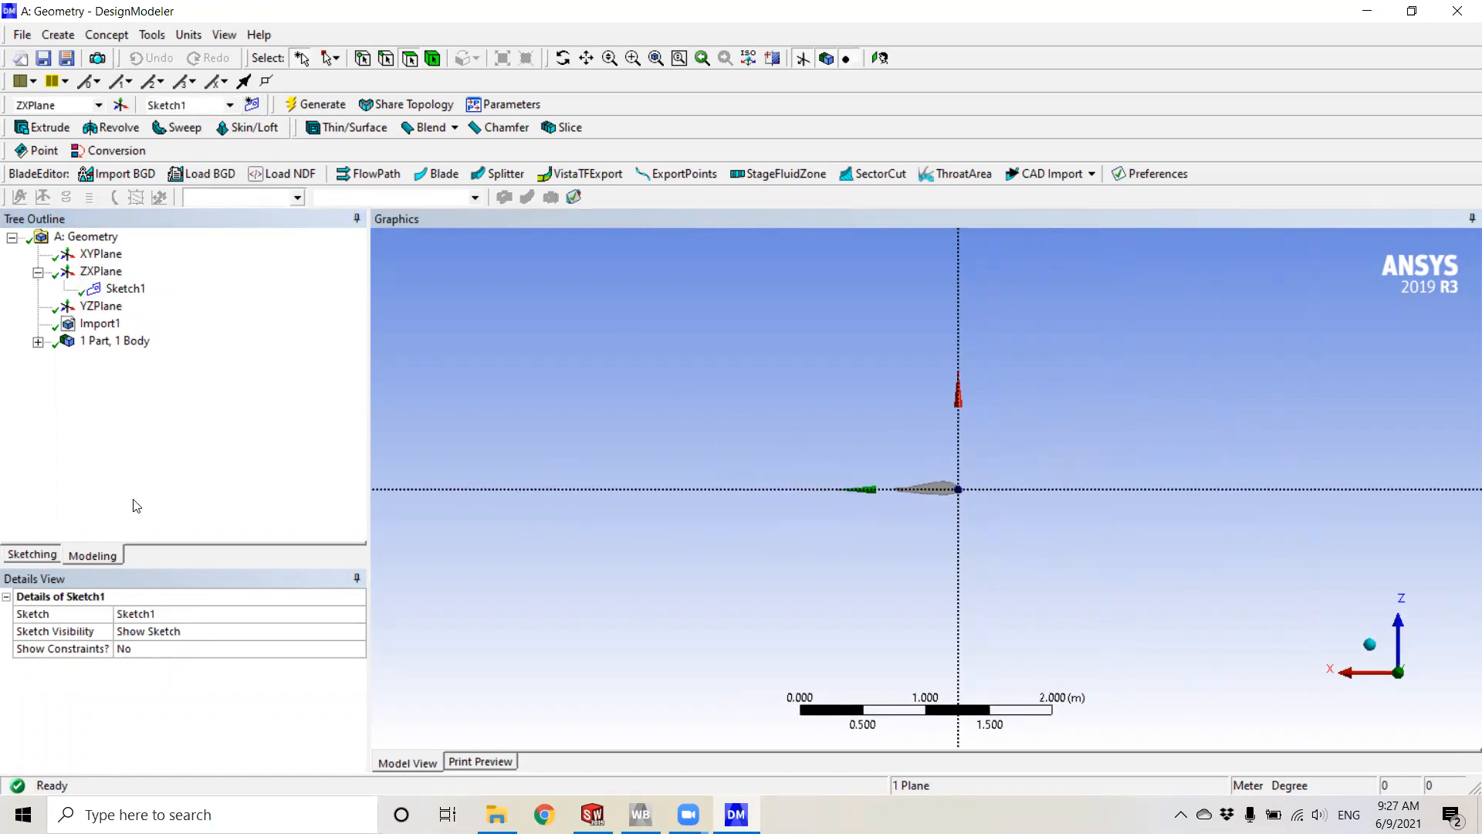
- Sketch a horizontal line about 4.2 m long from the origin along negative X, ahead of the wing's nose
click(48, 556)
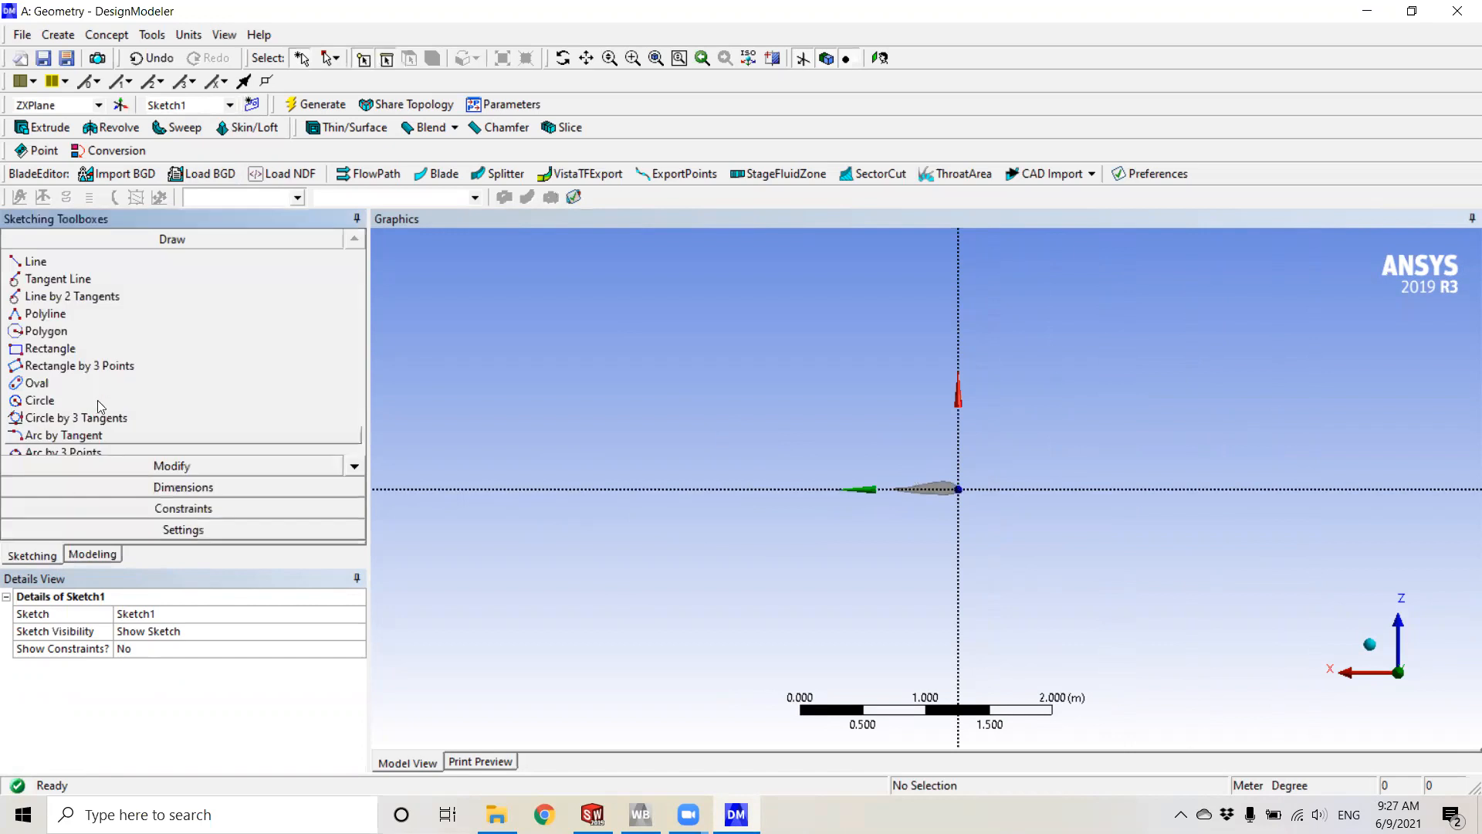
click(55, 261)
scroll(1003, 490, down, 2)
scroll(979, 464, up, 2)
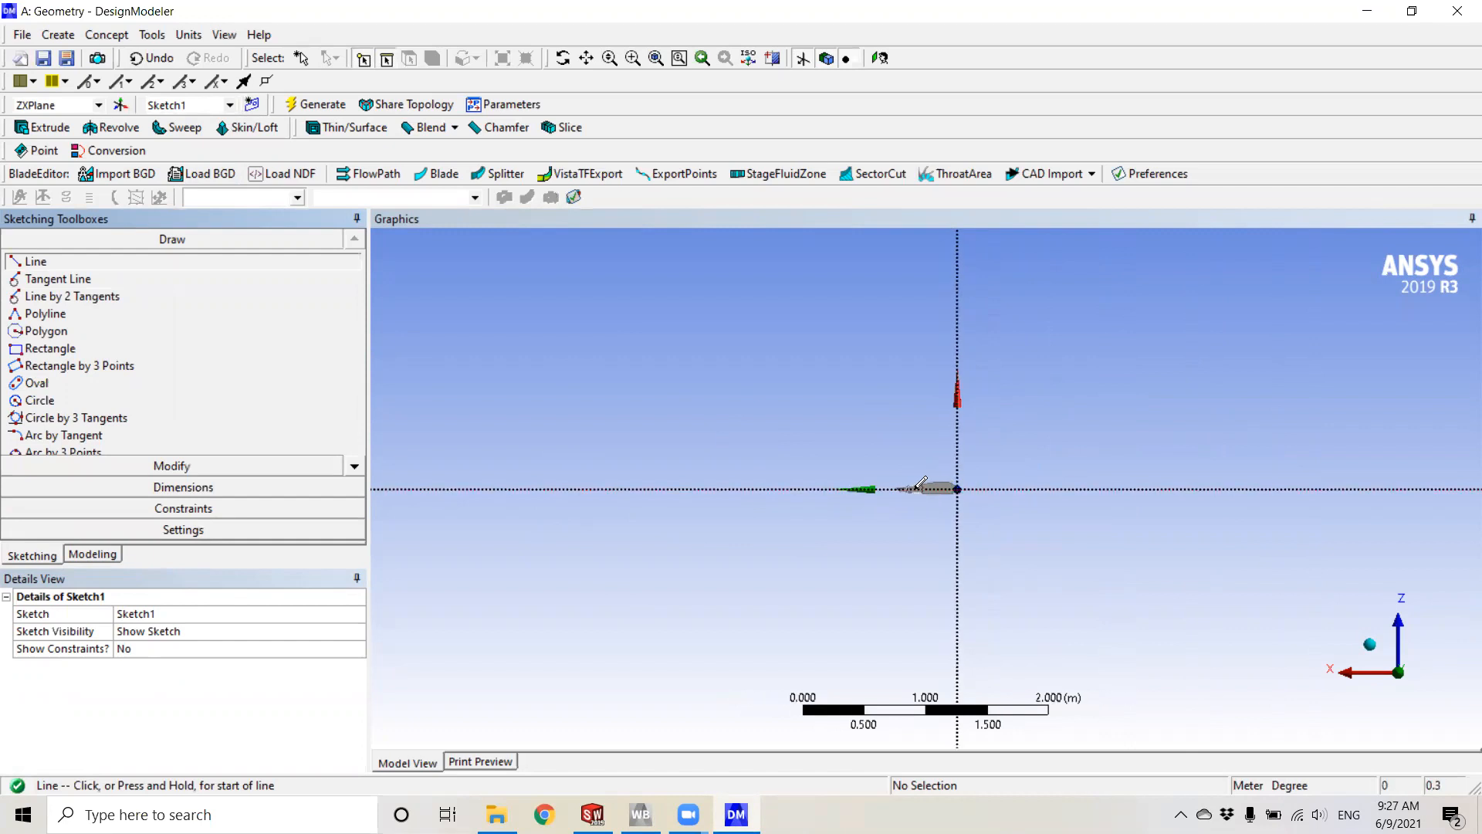
scroll(974, 496, up, 3)
scroll(996, 507, up, 2)
click(1006, 491)
scroll(1403, 490, down, 3)
click(1352, 488)
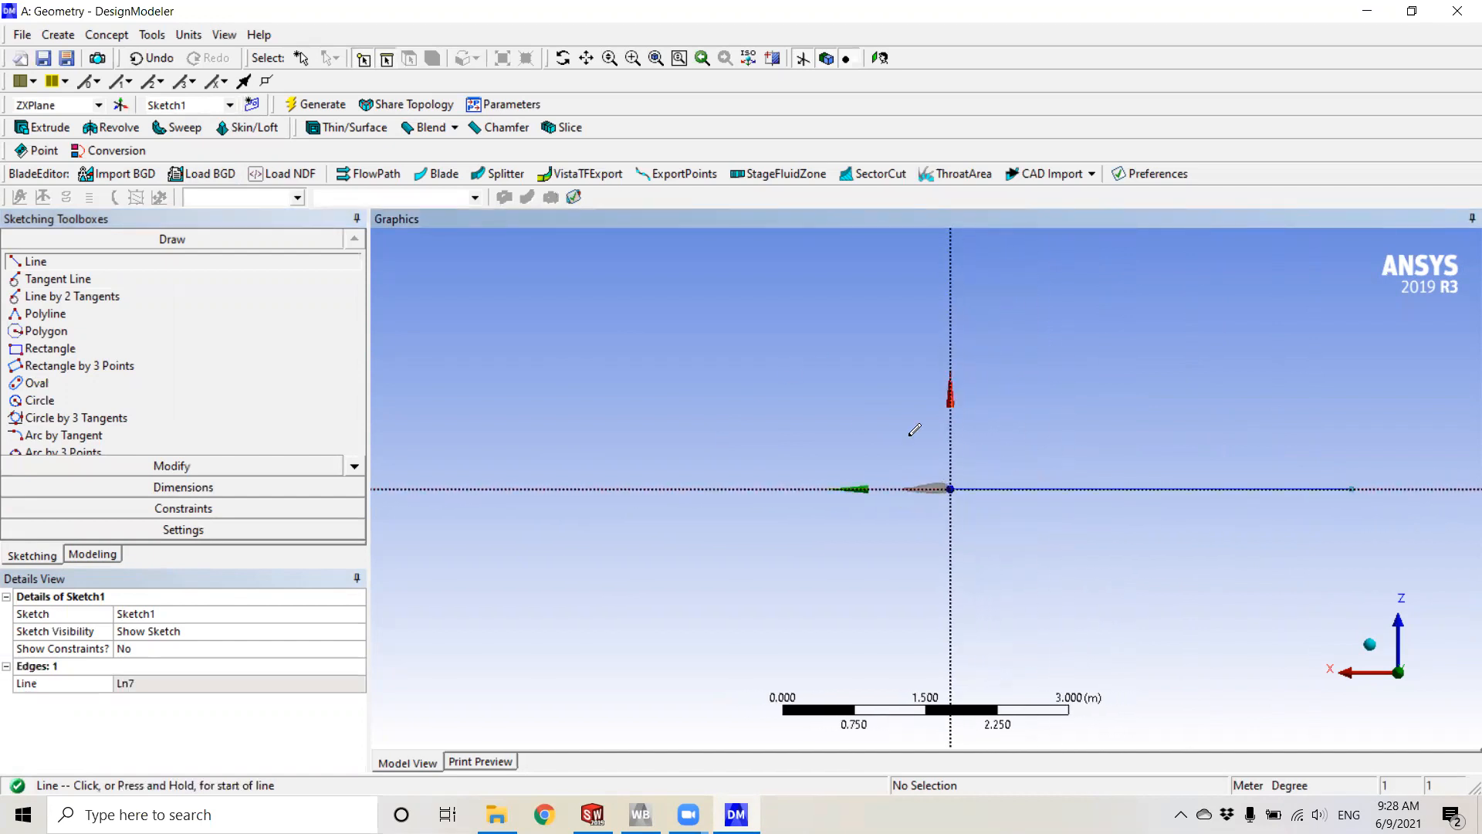
- Sketch a second horizontal line about 4.6 m long from the origin along positive X, past the wing's trailing edge
click(951, 488)
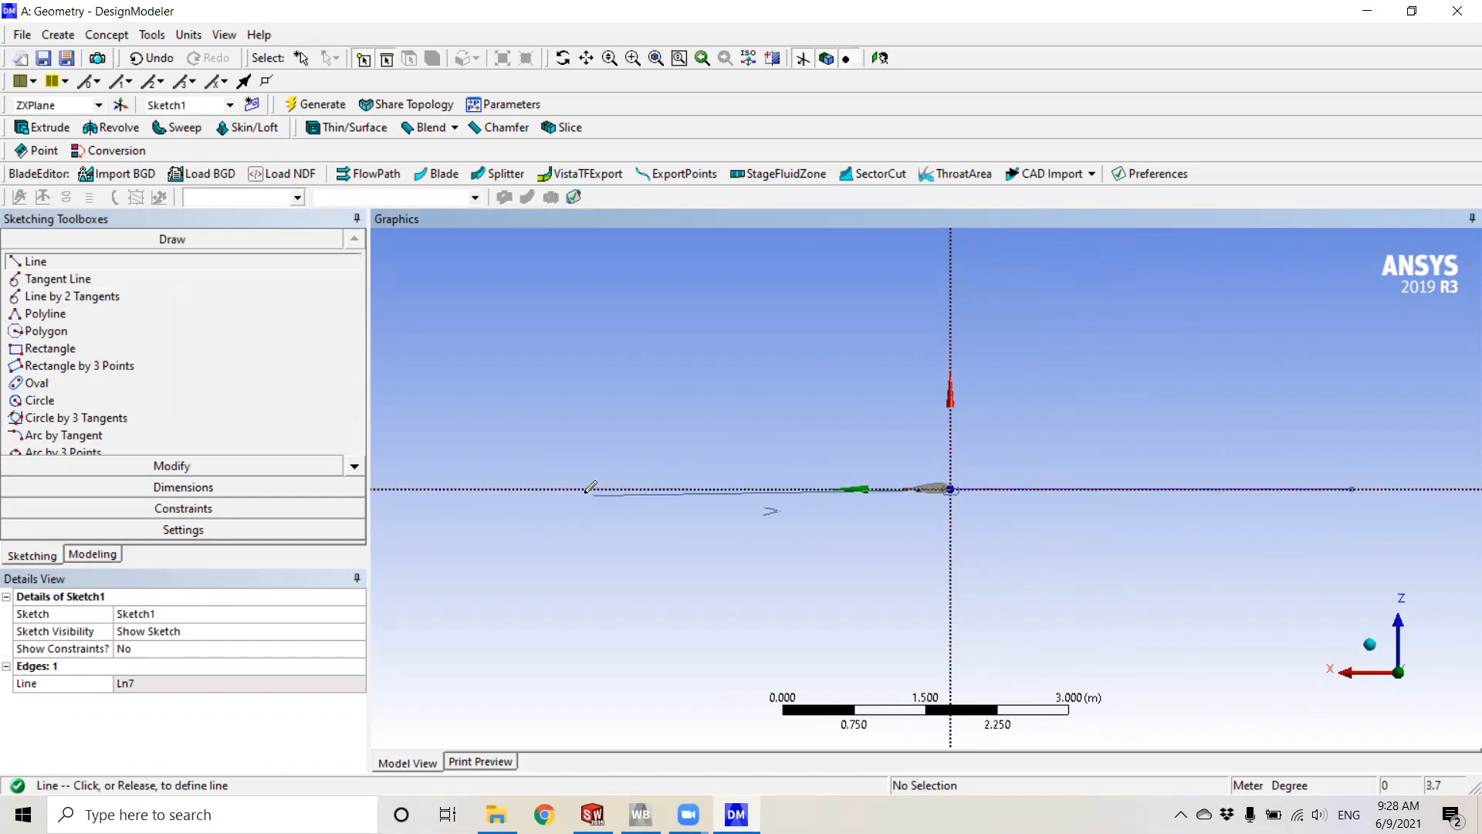
click(509, 489)
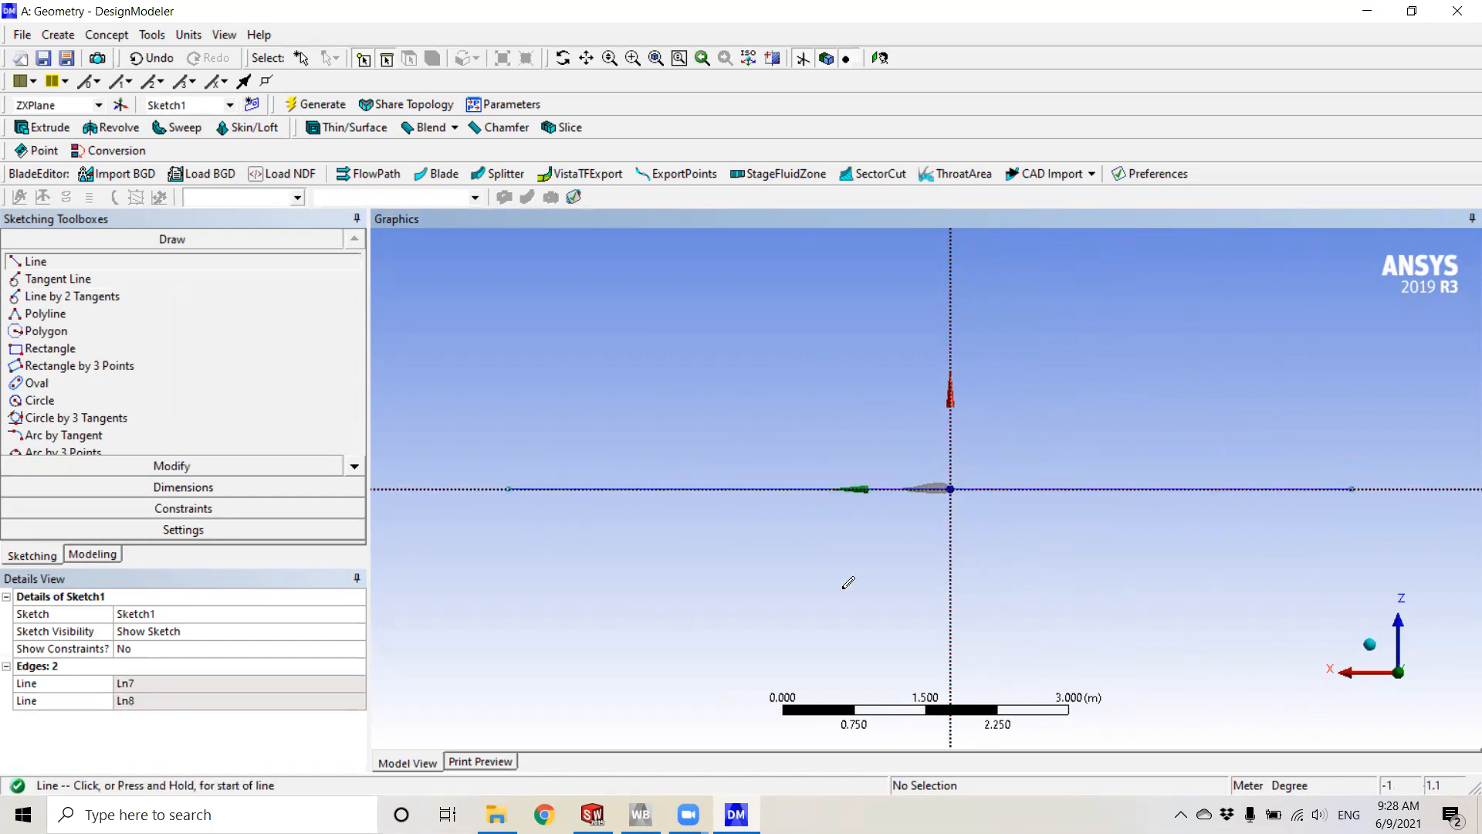
scroll(951, 502, down, 2)
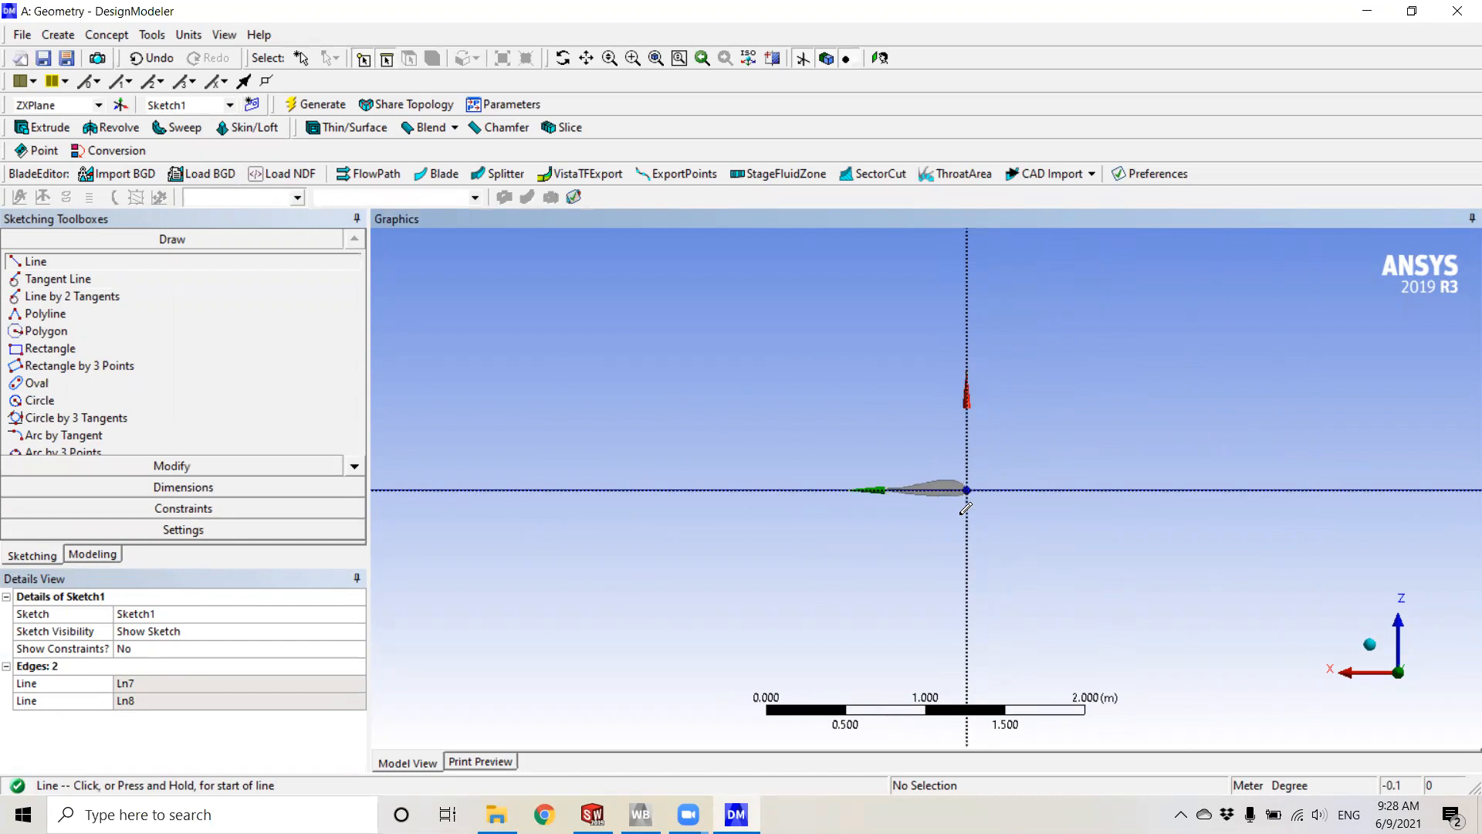
click(687, 488)
key(Escape)
- Sketch a vertical line about 2.2 m long upward from the free end of the line behind the wing
click(60, 266)
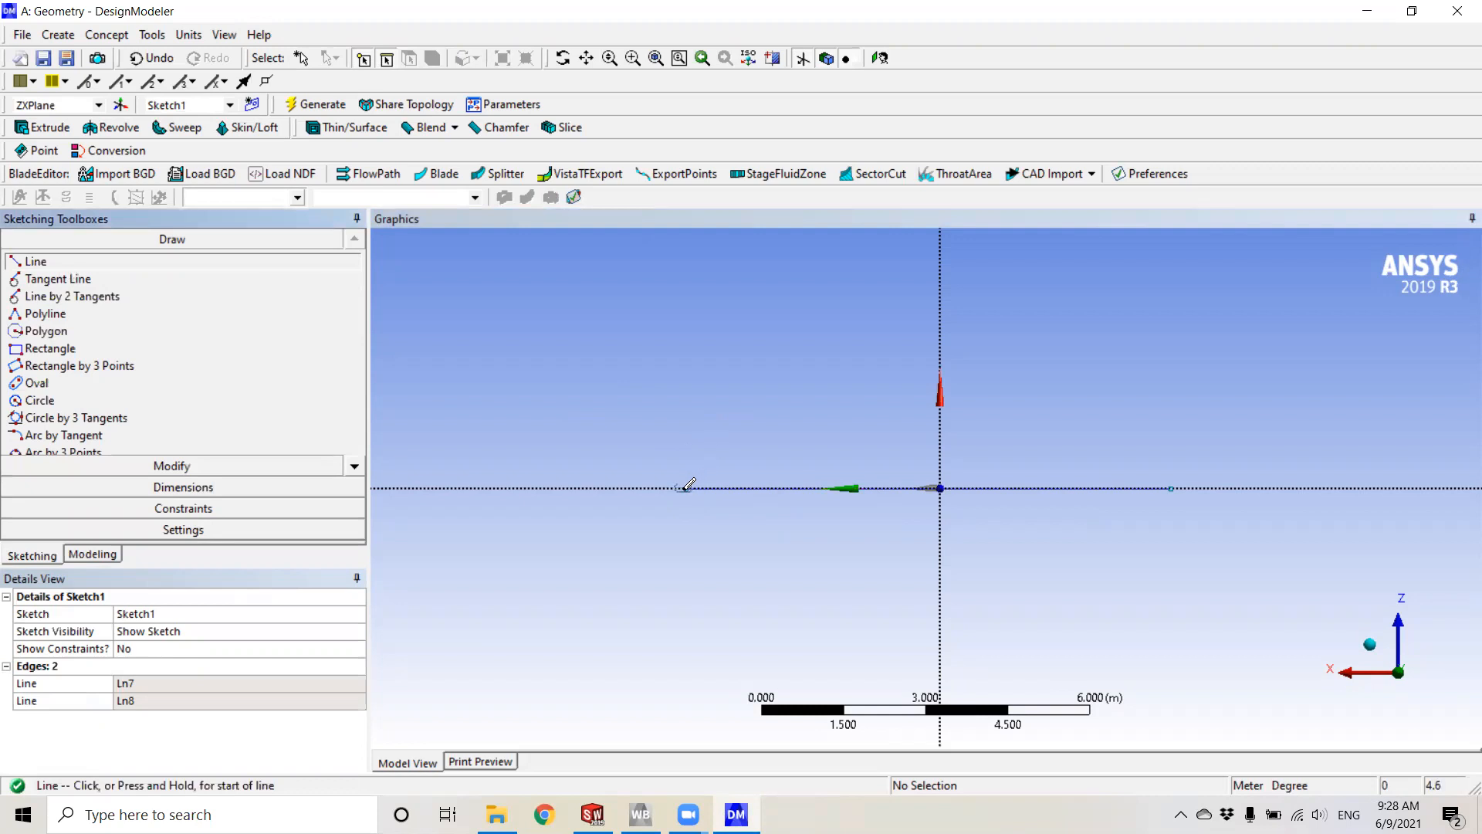
scroll(690, 488, down, 3)
scroll(783, 507, up, 6)
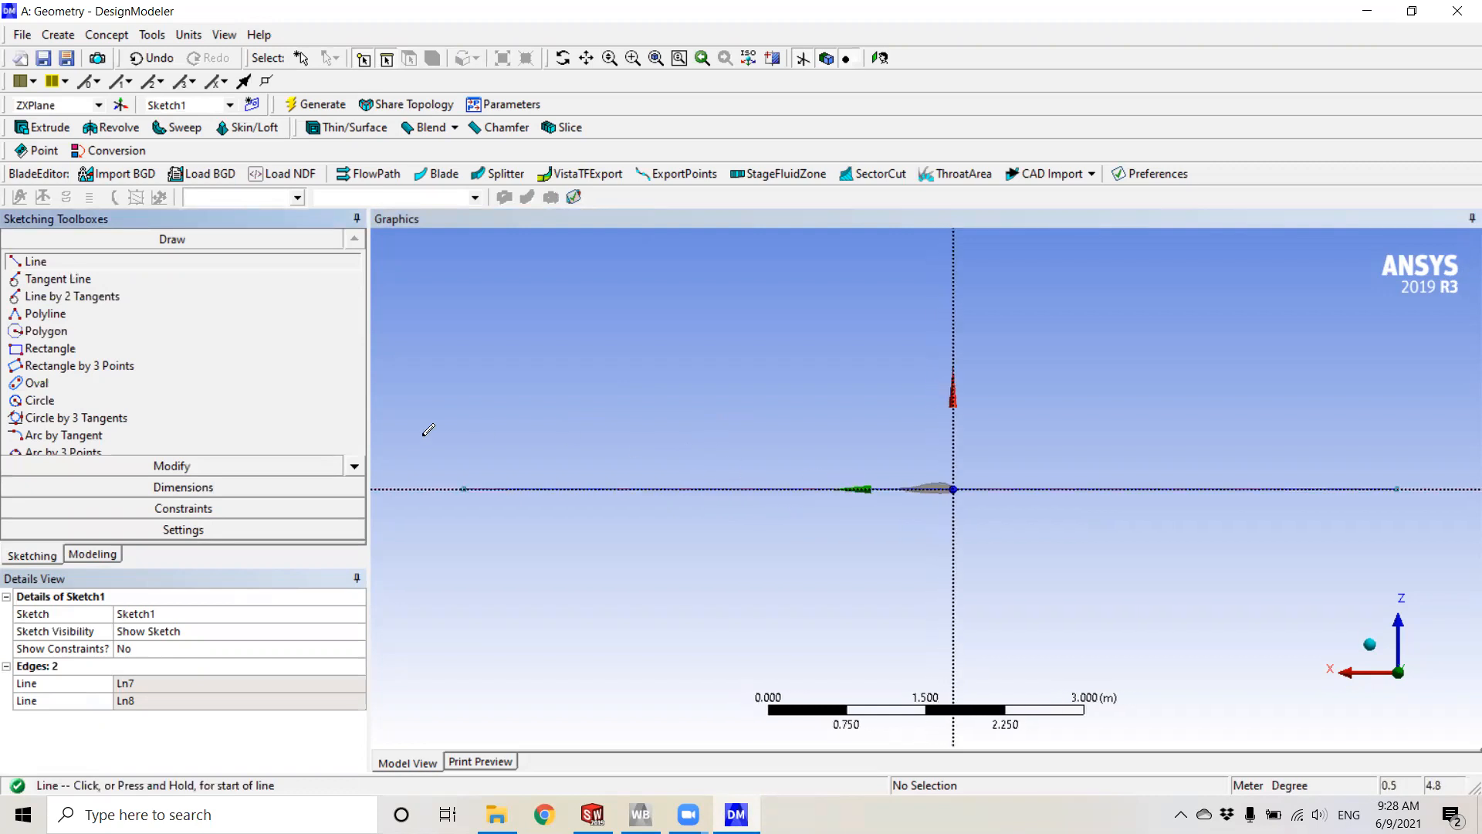
click(463, 488)
click(465, 255)
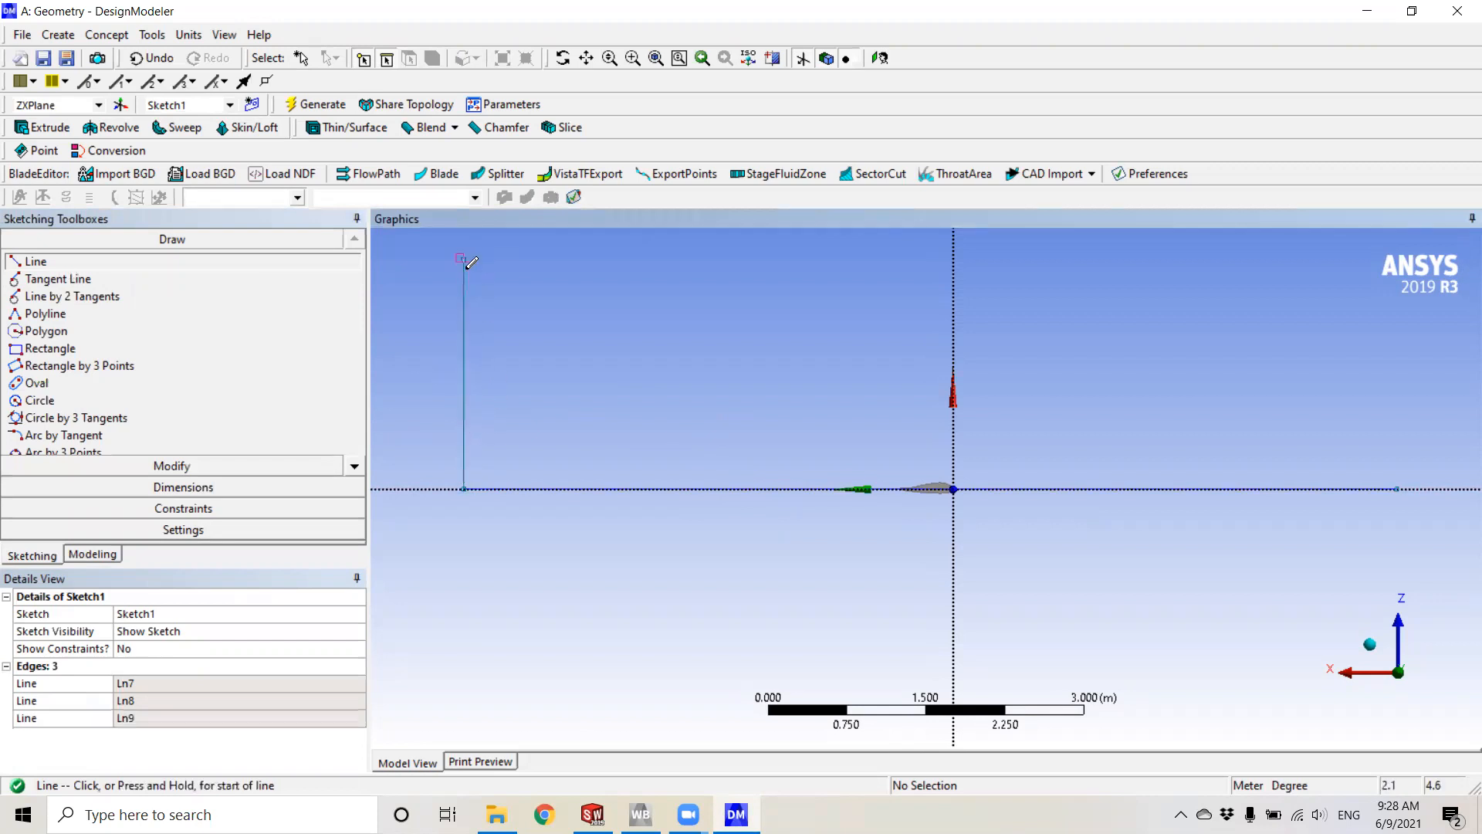
- Draw an ellipse centred at the vertical line's foot, passing through that line's upper end and the forward horizontal line's free end
scroll(678, 354, down, 2)
scroll(811, 394, down, 2)
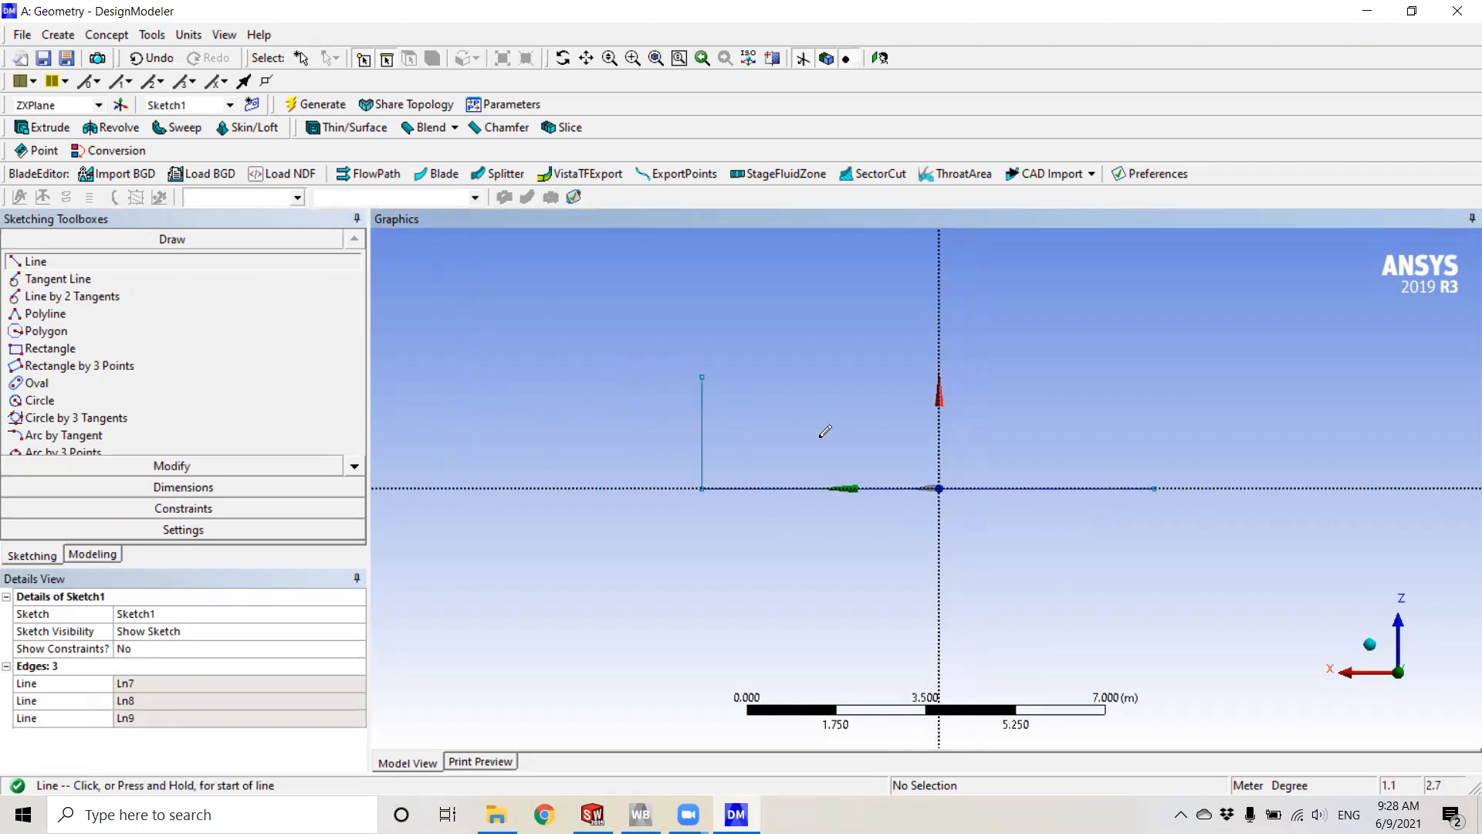
scroll(799, 405, up, 2)
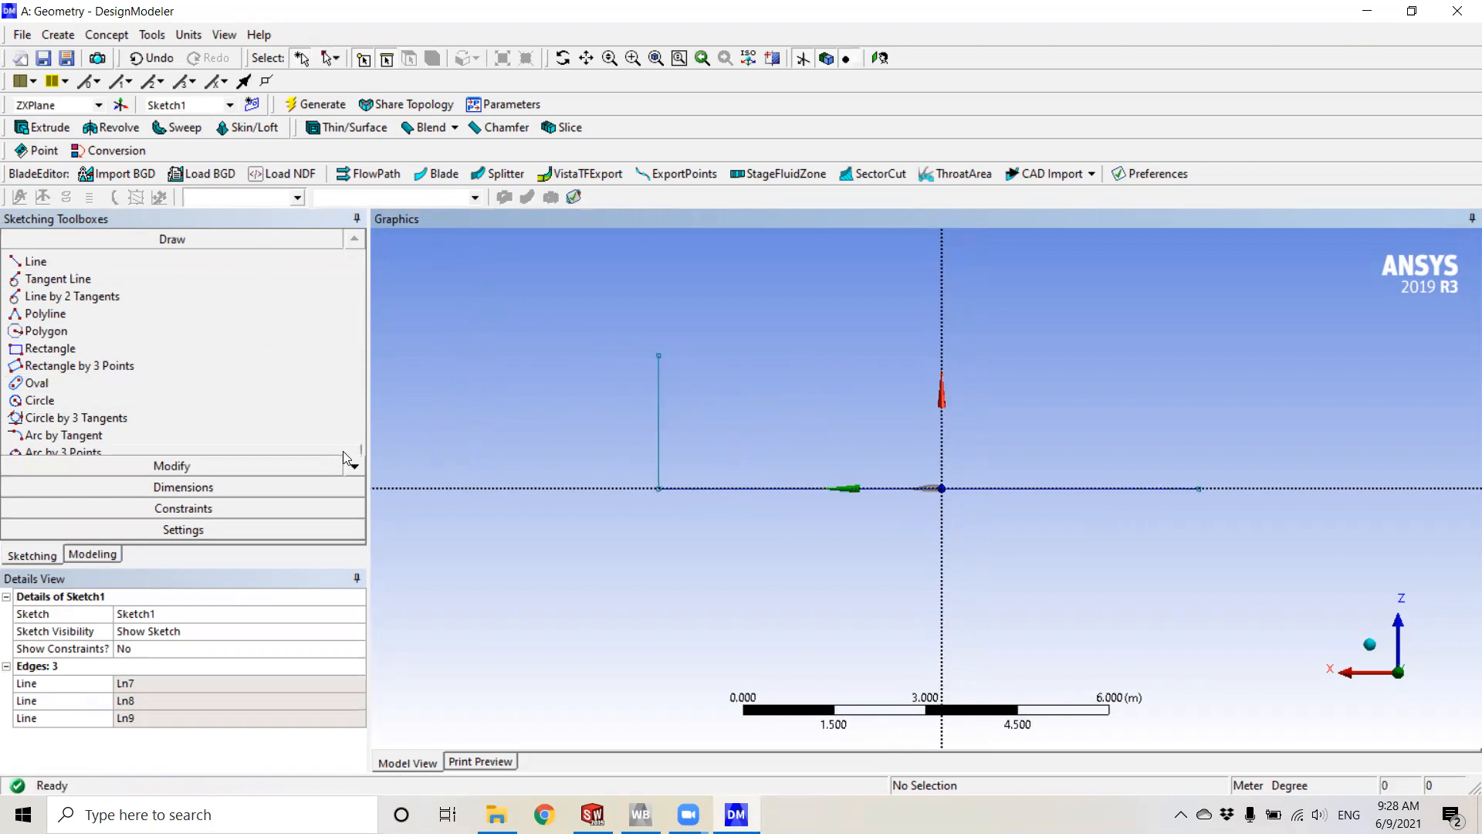
click(355, 467)
click(355, 468)
click(354, 467)
click(354, 467)
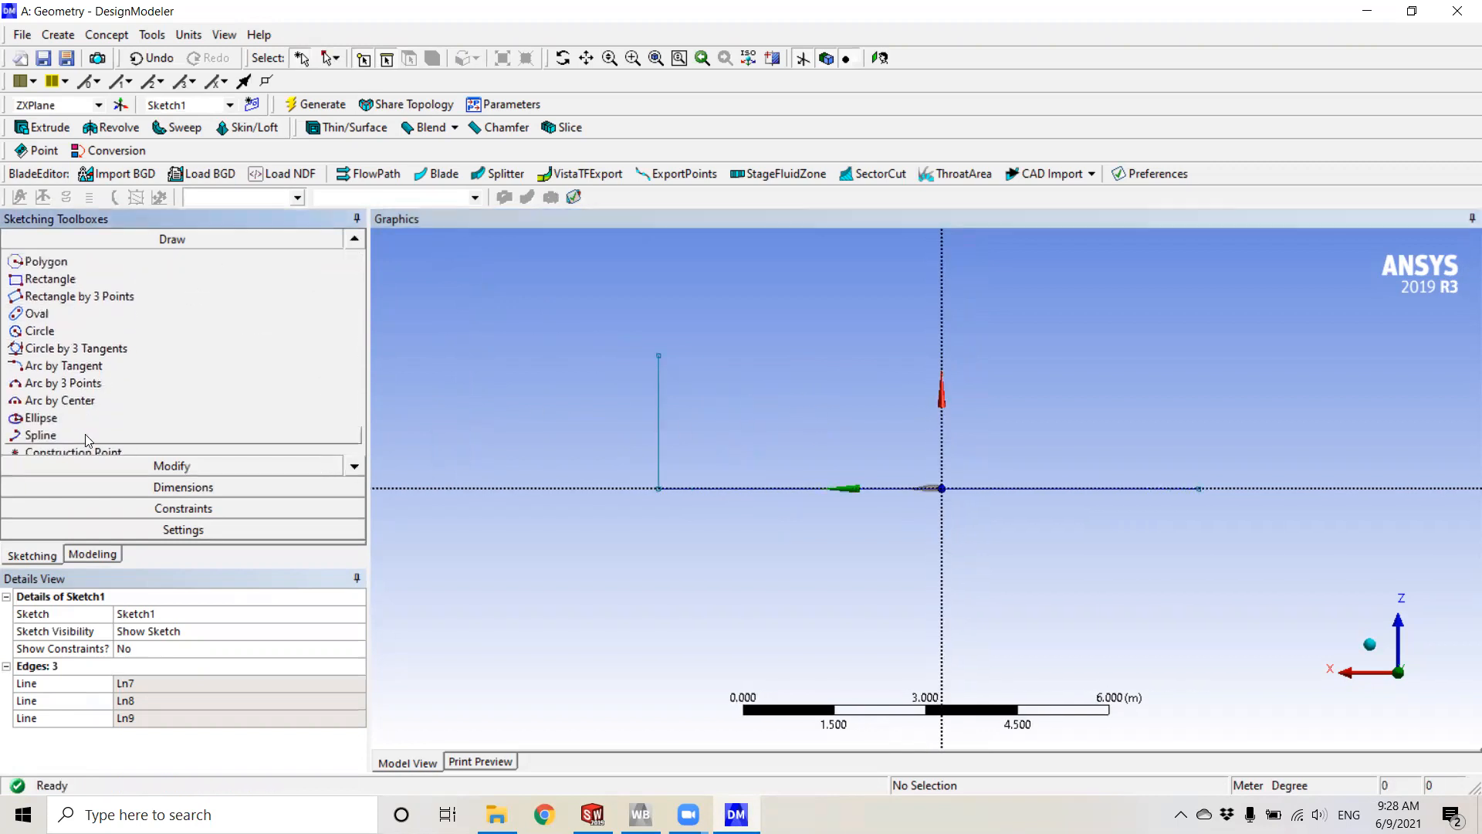
click(42, 418)
click(659, 487)
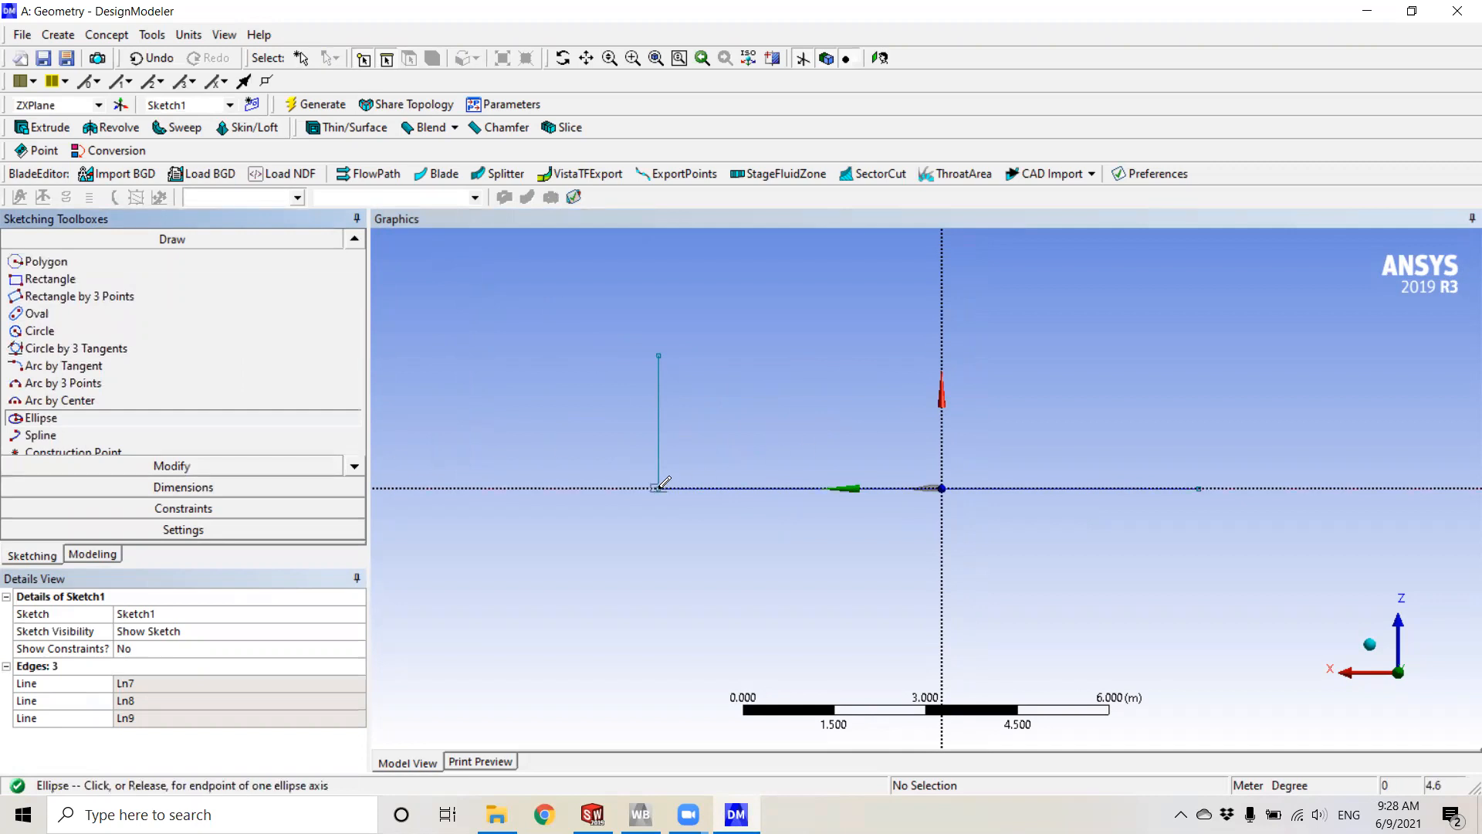
click(658, 354)
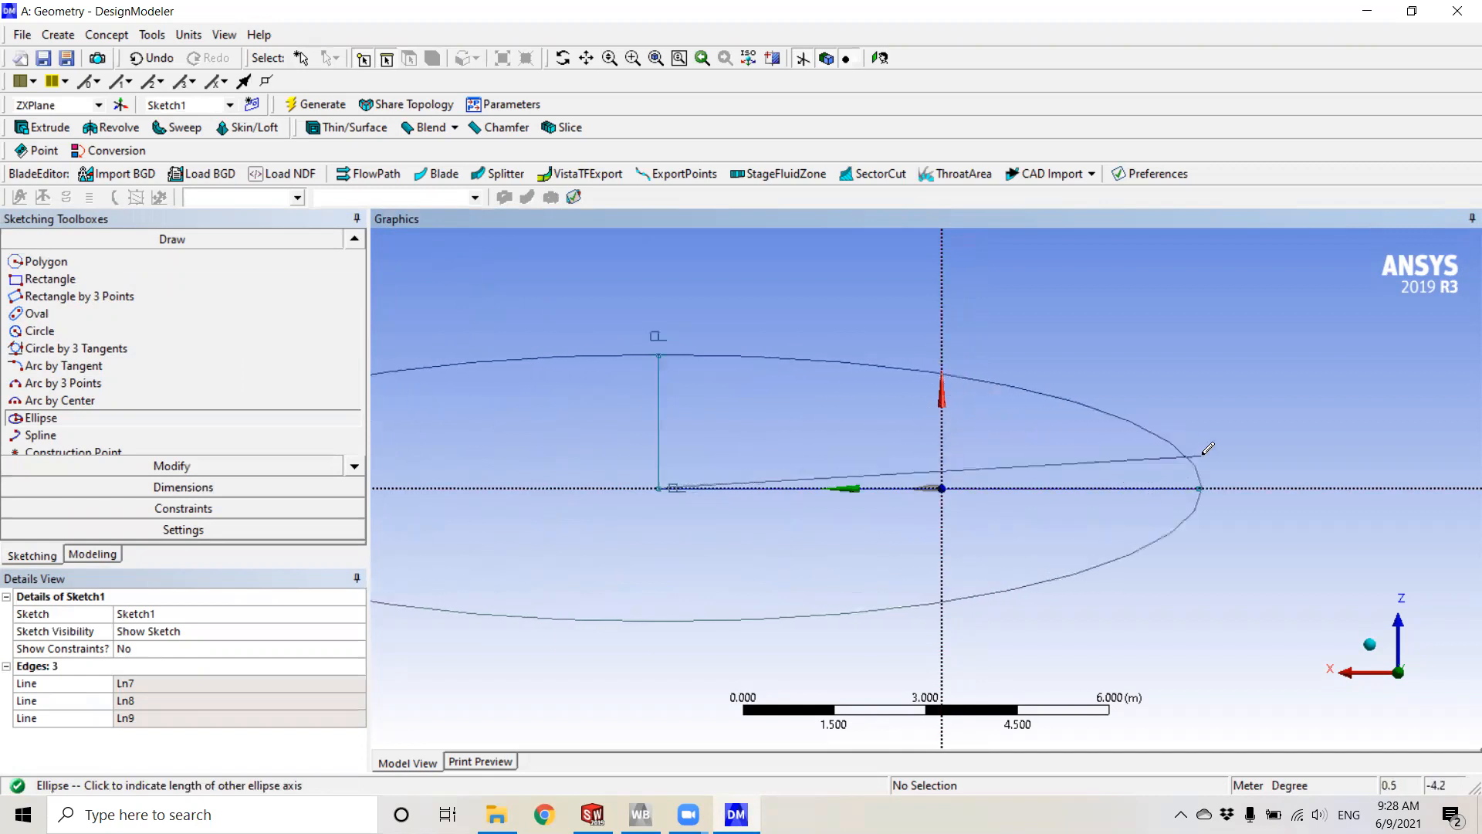
click(1205, 487)
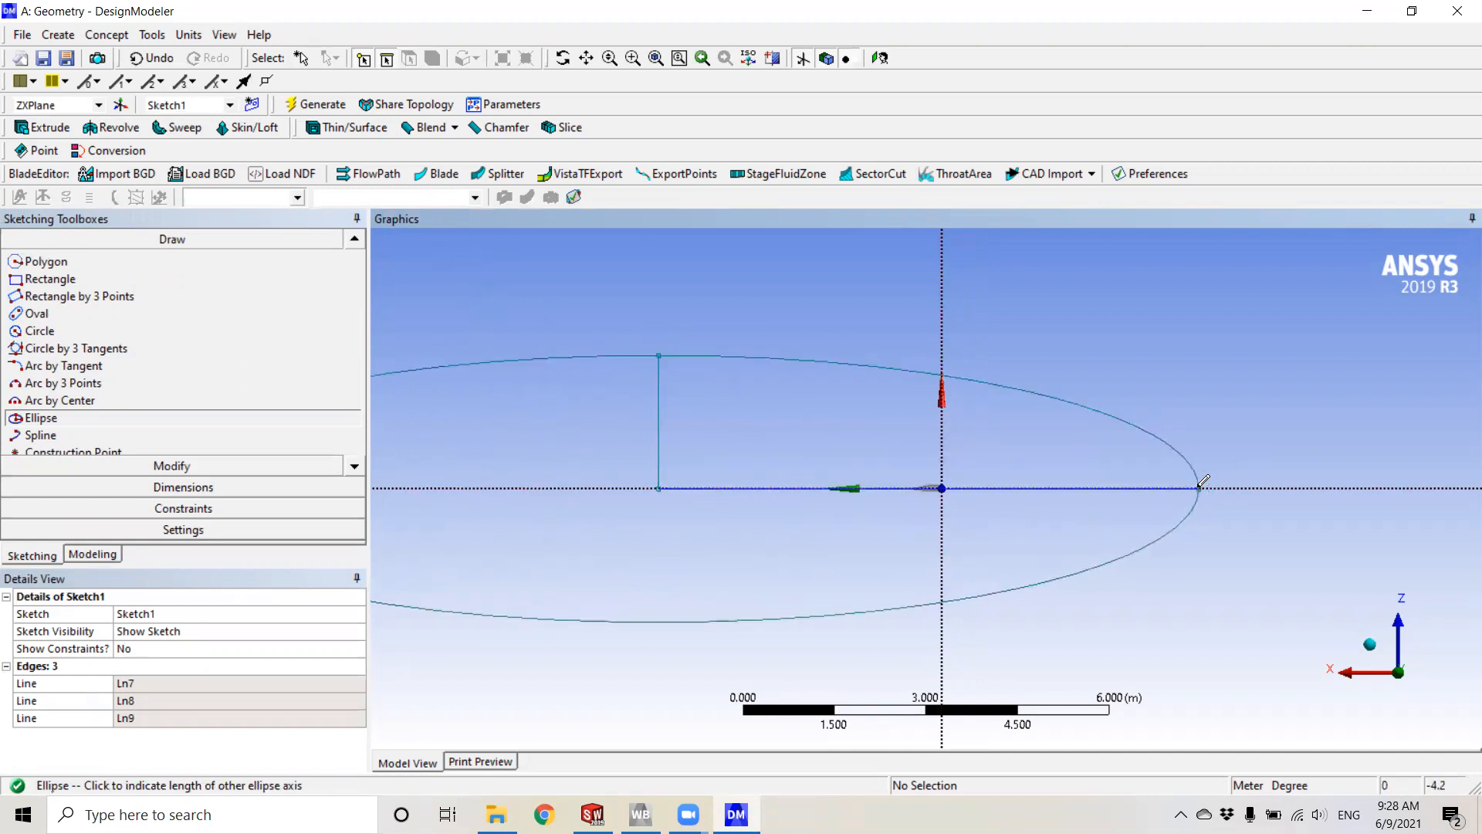
scroll(858, 520, up, 2)
scroll(858, 519, down, 5)
key(Escape)
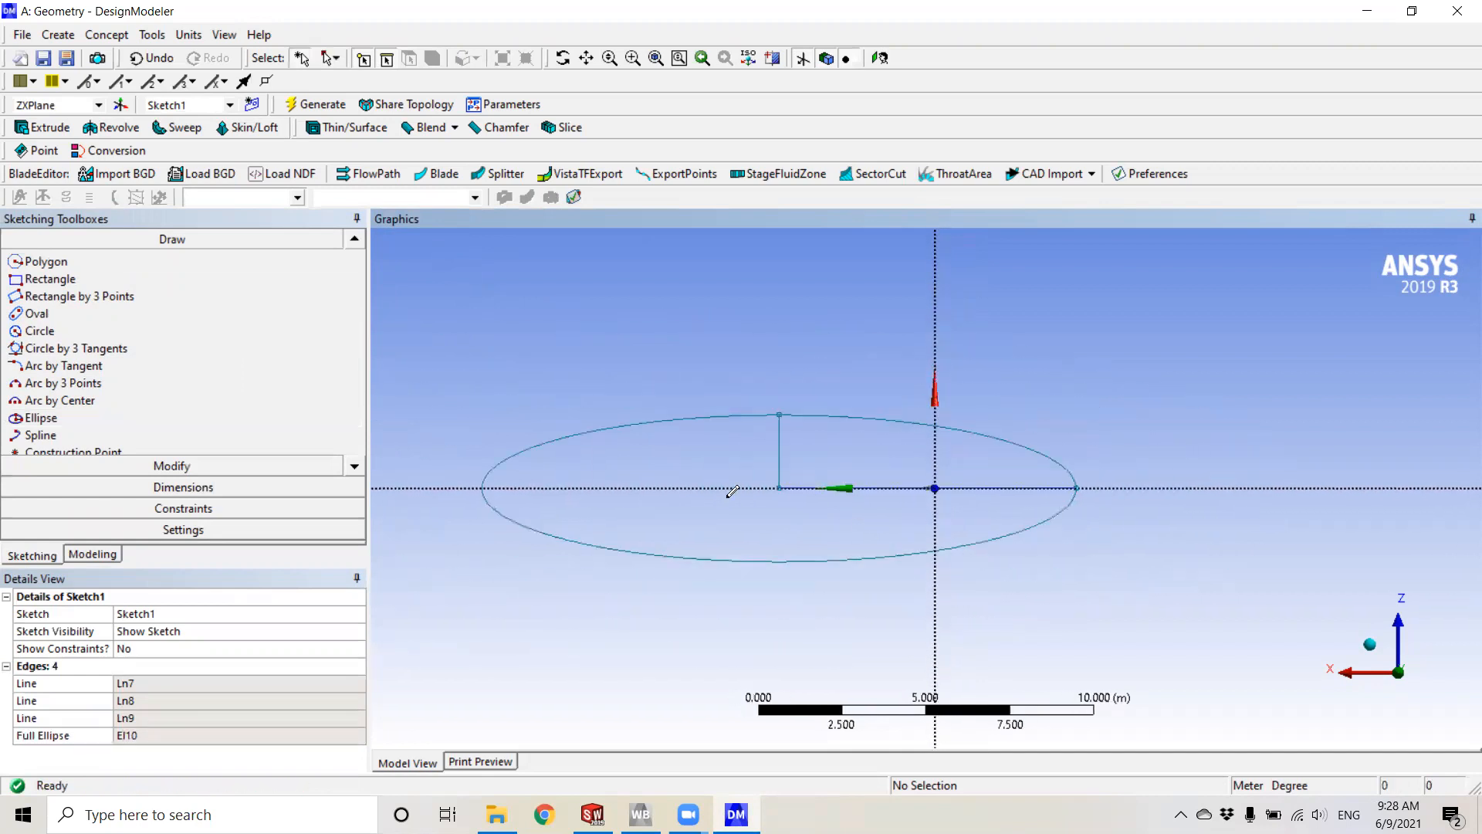
- Trim the ellipse behind the vertical line and below the horizontal axis, keeping only the upper front quarter arc
click(231, 468)
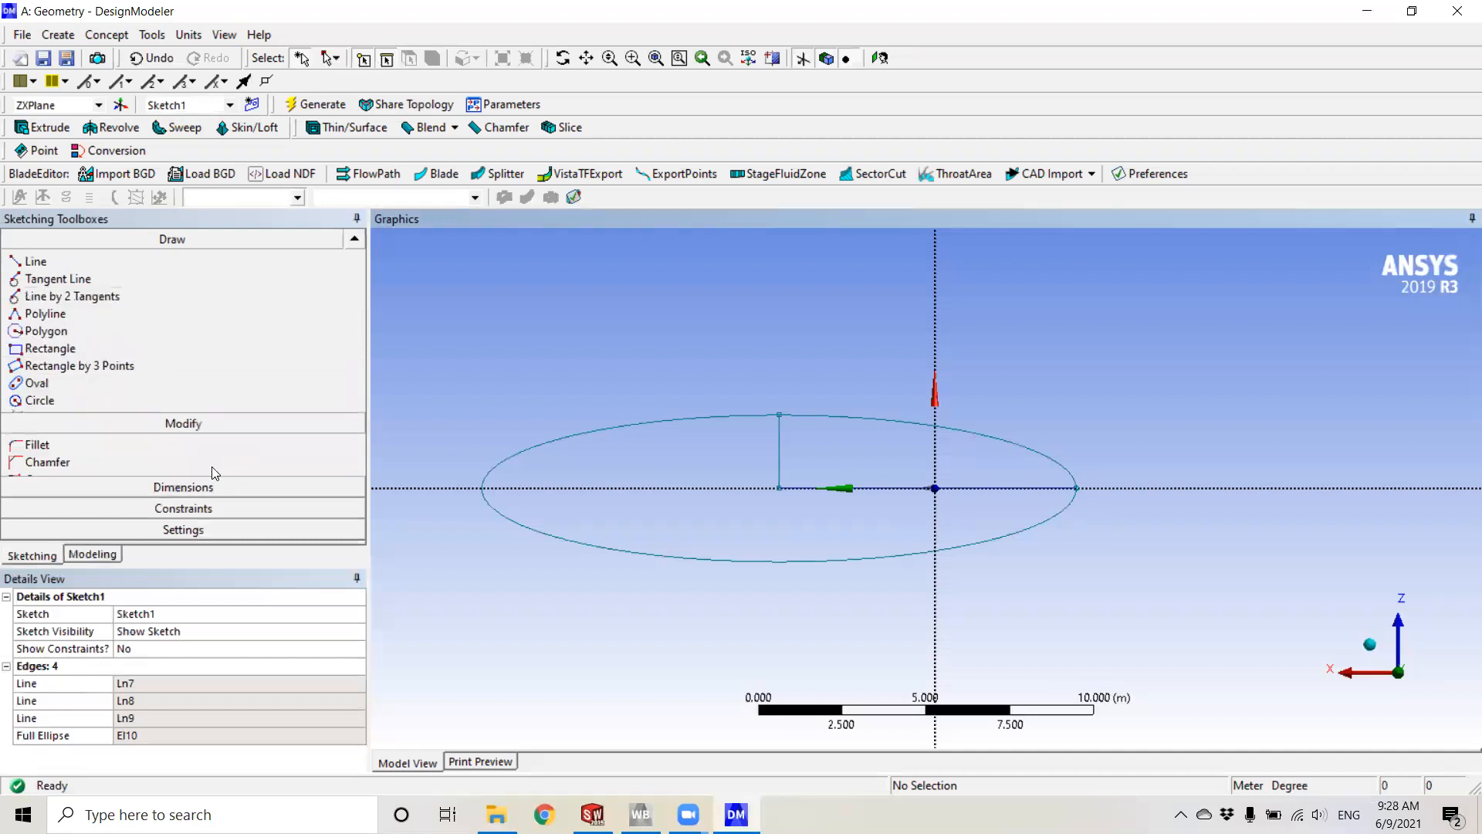
click(116, 335)
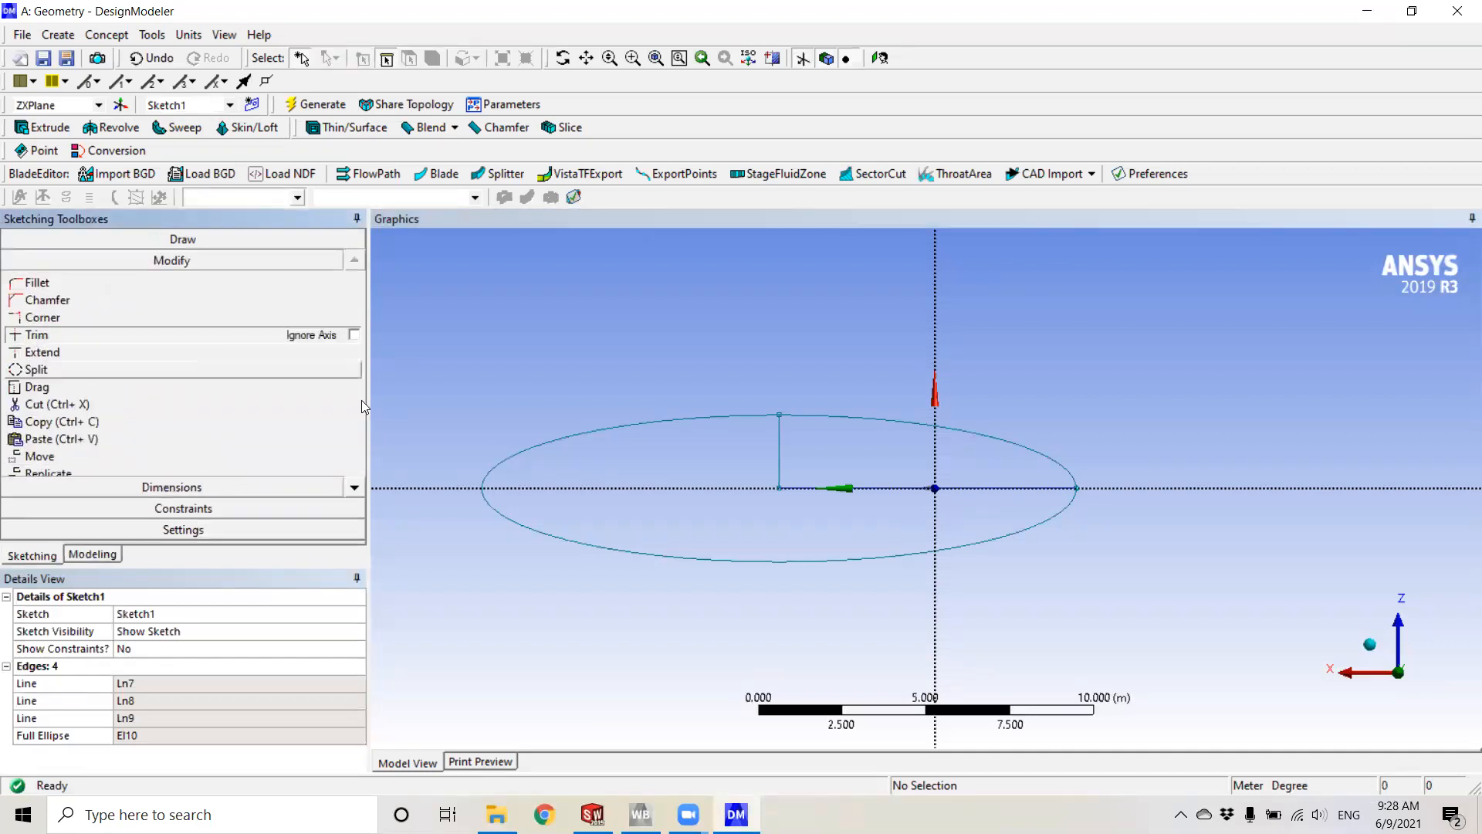
click(641, 418)
click(569, 533)
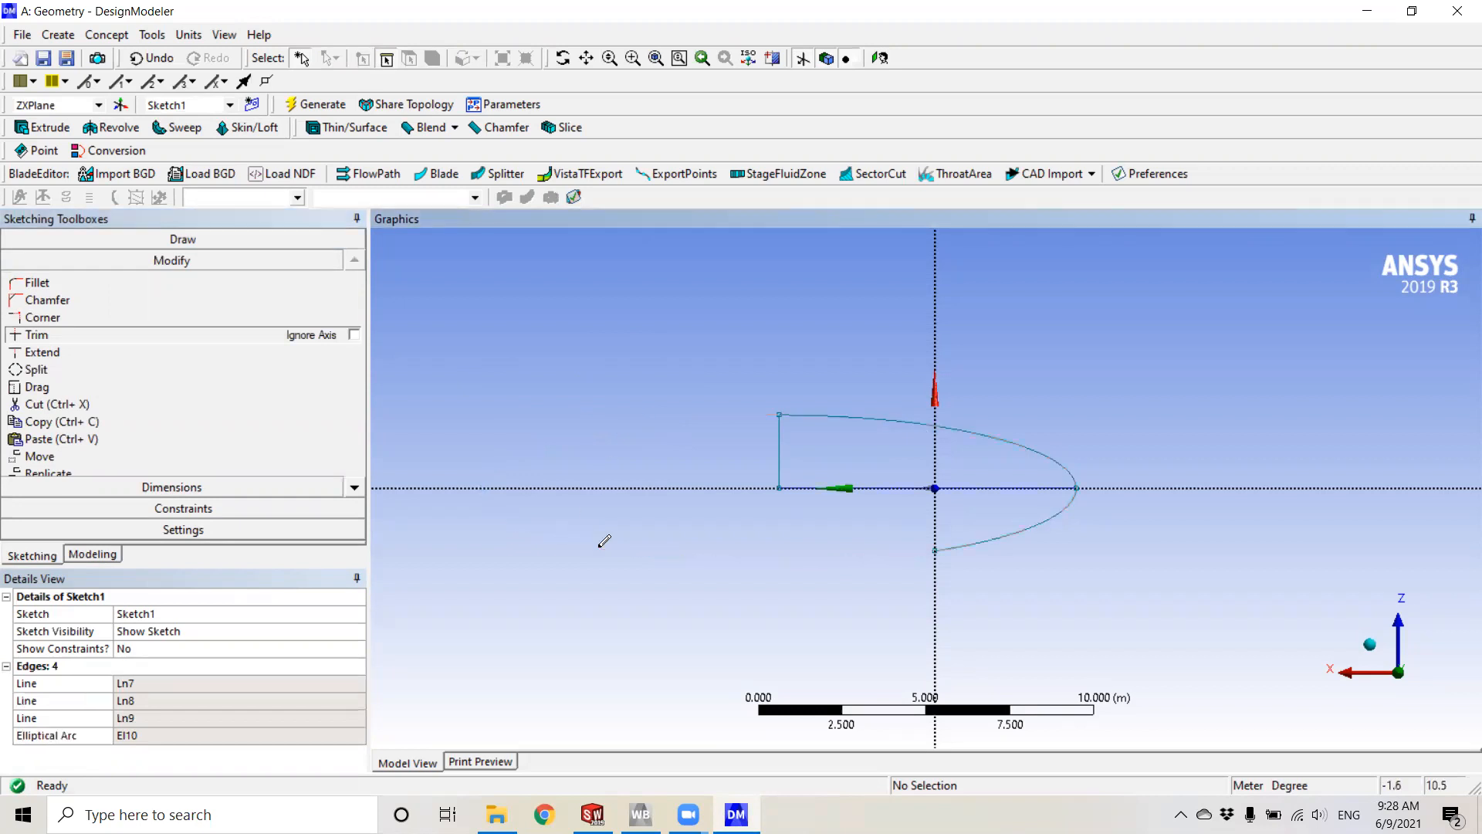
click(1016, 535)
scroll(988, 460, down, 3)
scroll(963, 480, up, 5)
scroll(963, 480, up, 3)
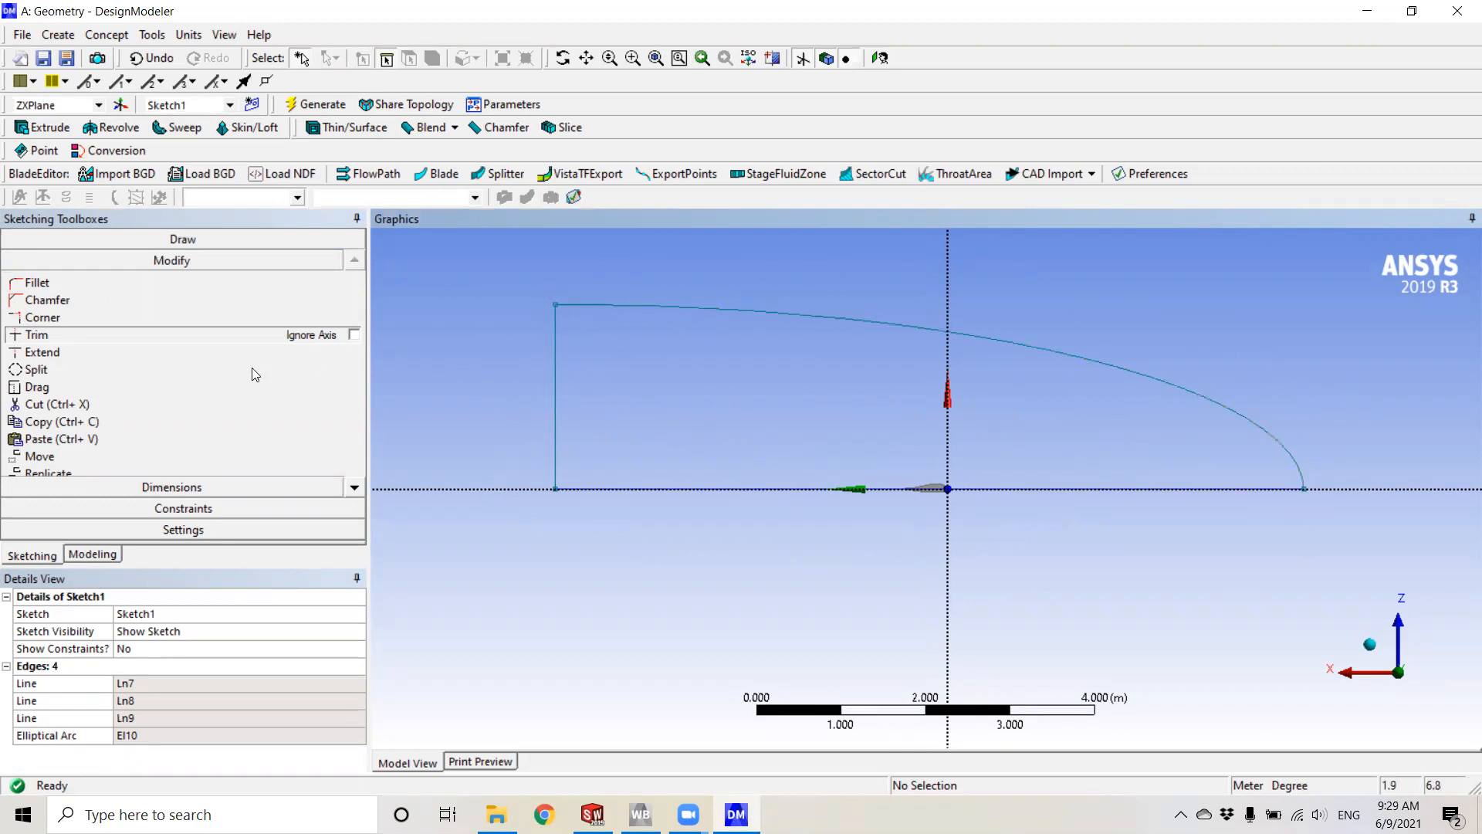
- Dimension the distances from the Z axis to the rear vertical line and to the arc's front endpoint, placing both below the profile
click(202, 488)
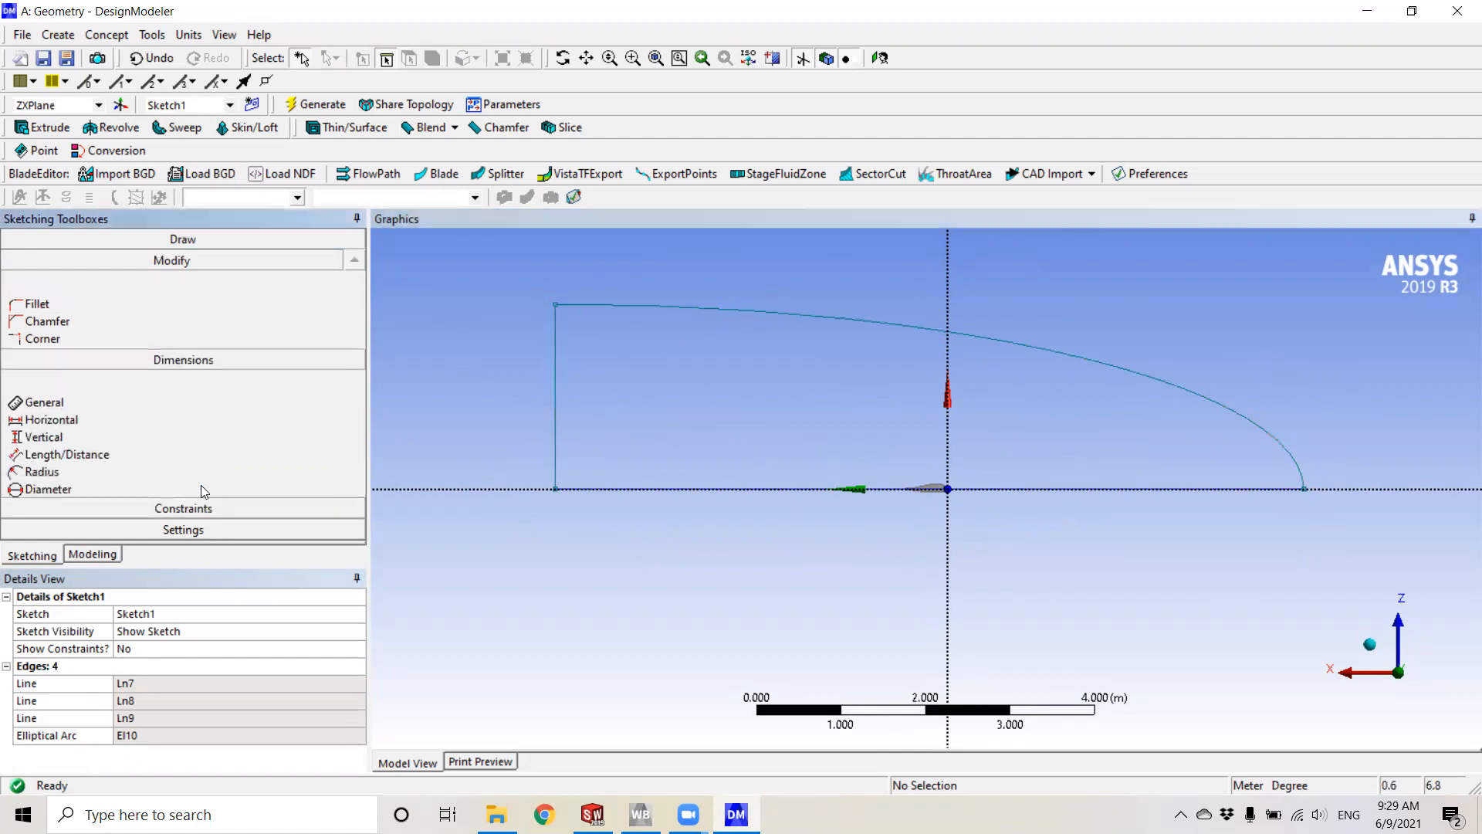
click(42, 338)
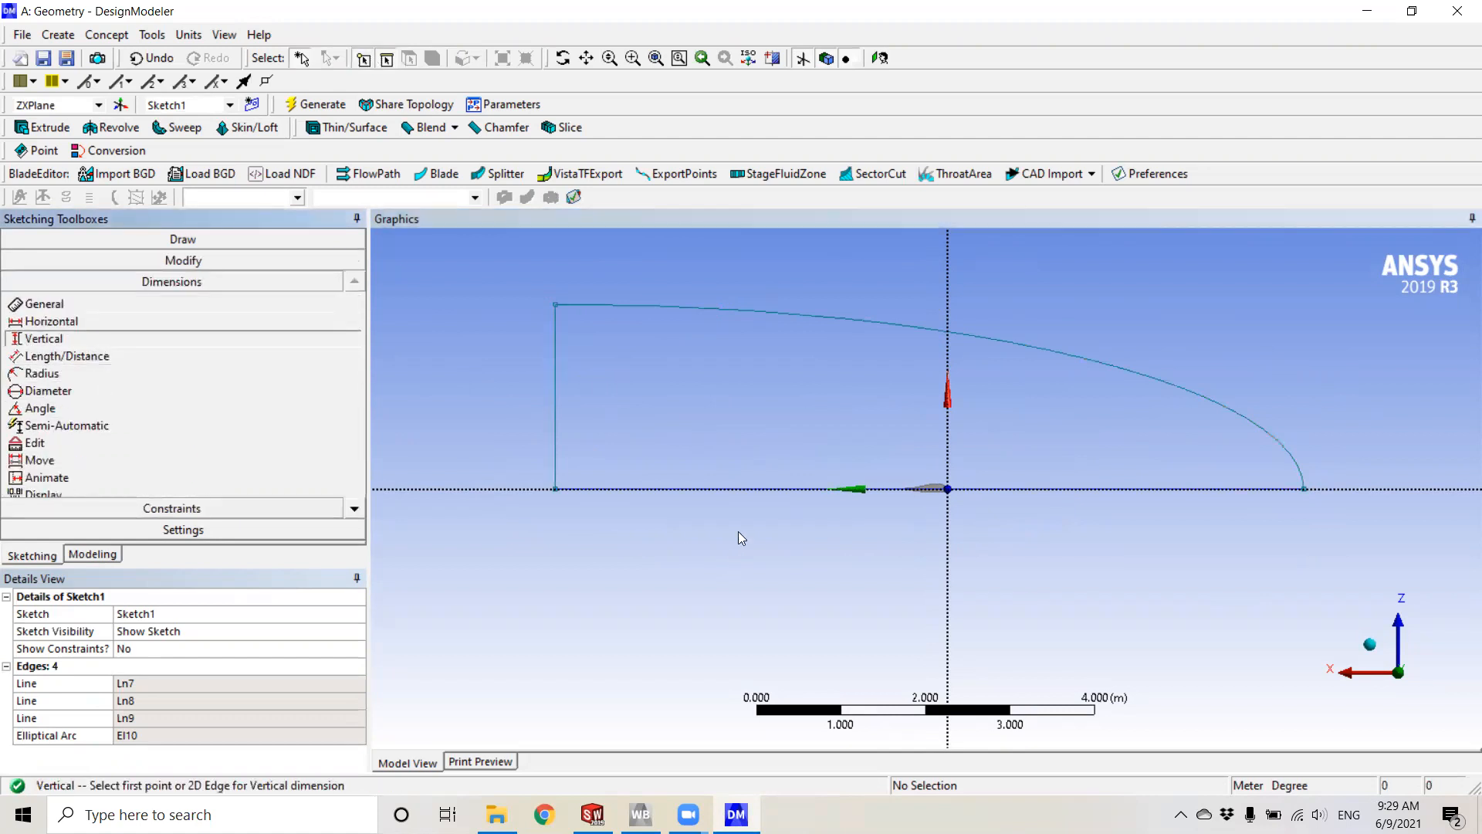
click(950, 467)
click(556, 448)
click(668, 590)
click(948, 452)
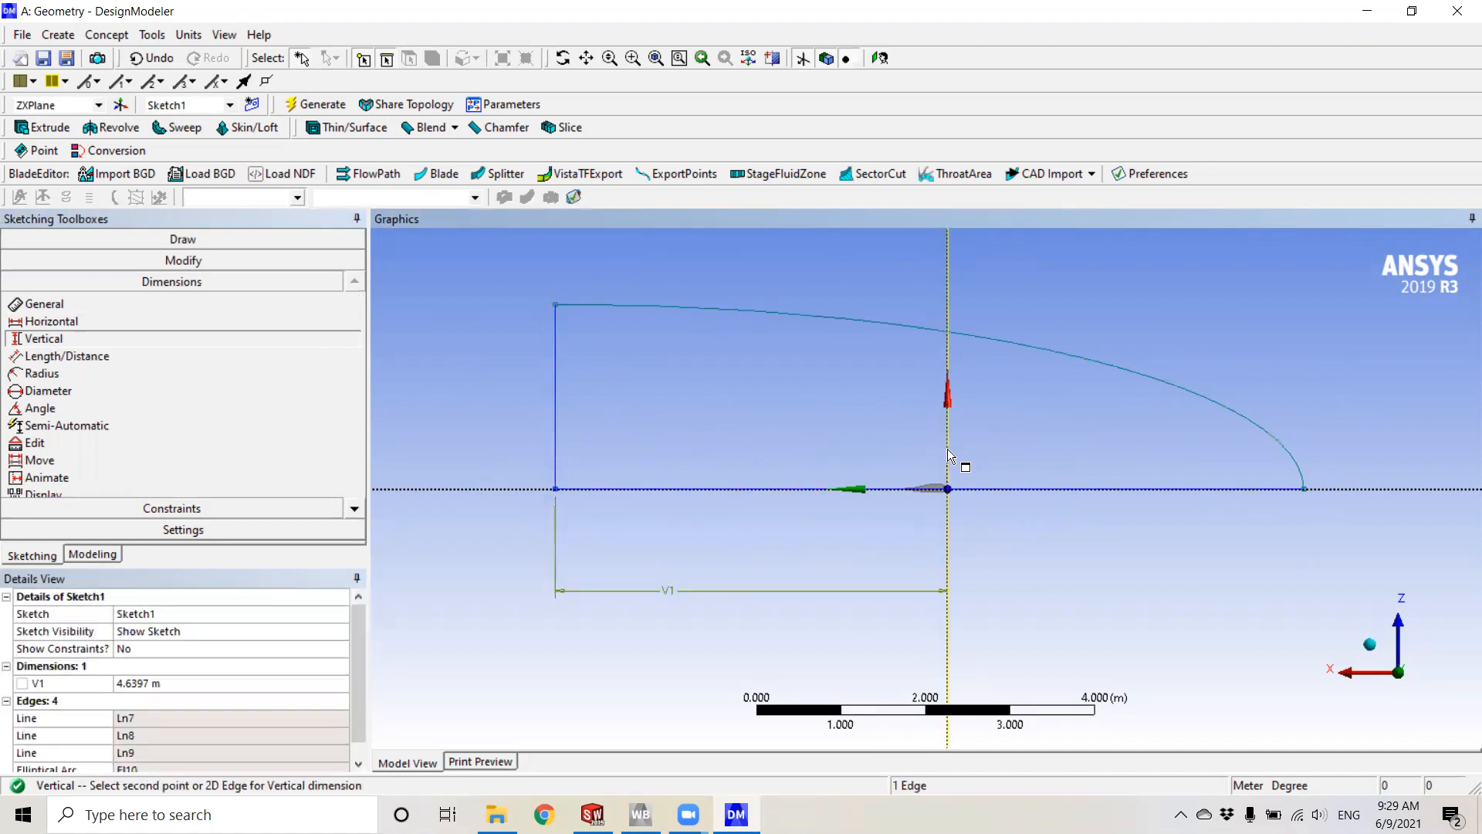
click(1304, 488)
click(1199, 592)
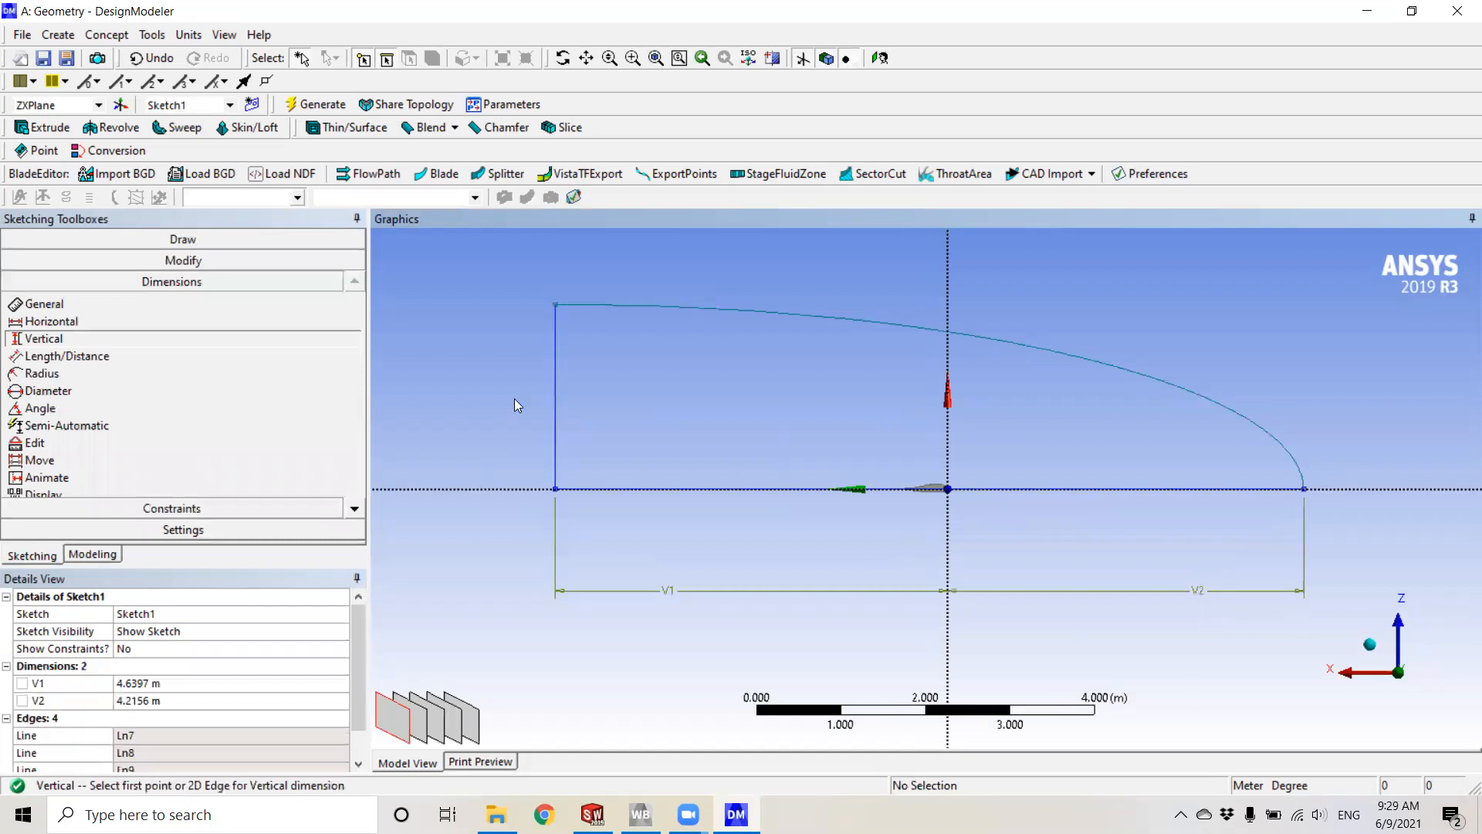
- Dimension the height of the rear vertical line, placing the dimension behind the profile
click(51, 321)
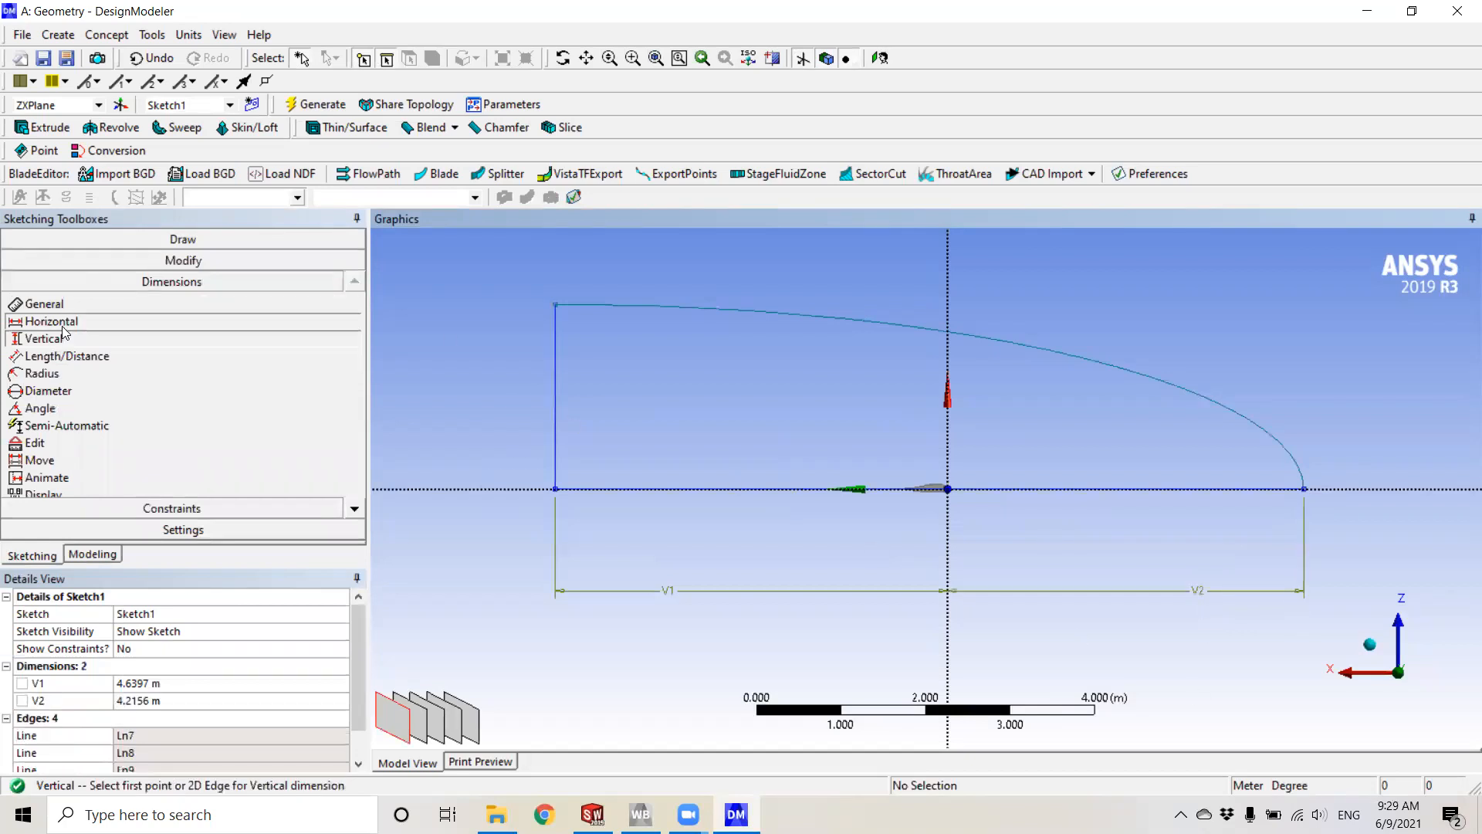
click(555, 304)
click(556, 488)
click(448, 409)
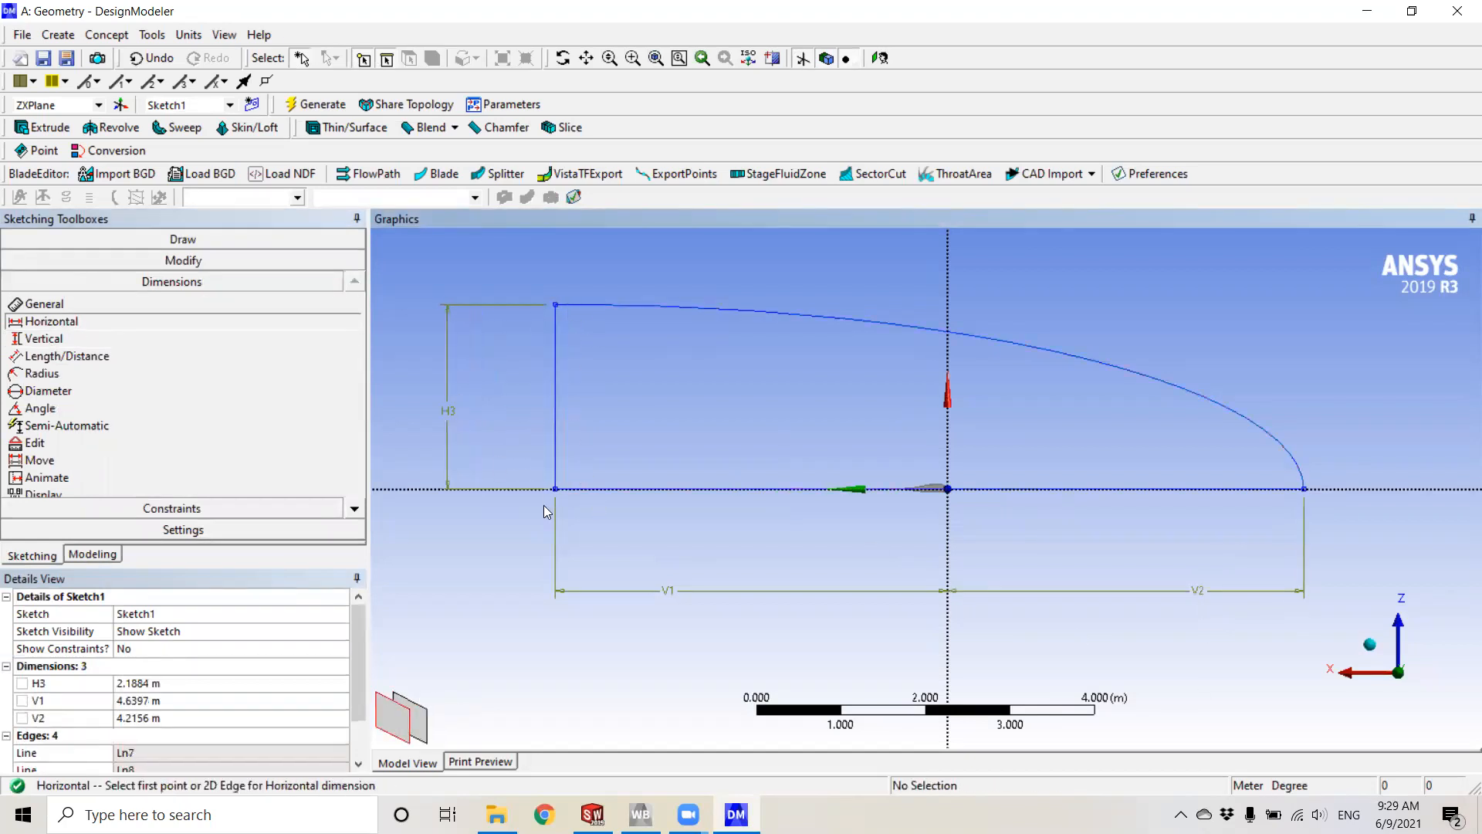
- Set the domain's height H3, rear length V1 and front length V2 to 13 m each
scroll(942, 452, down, 2)
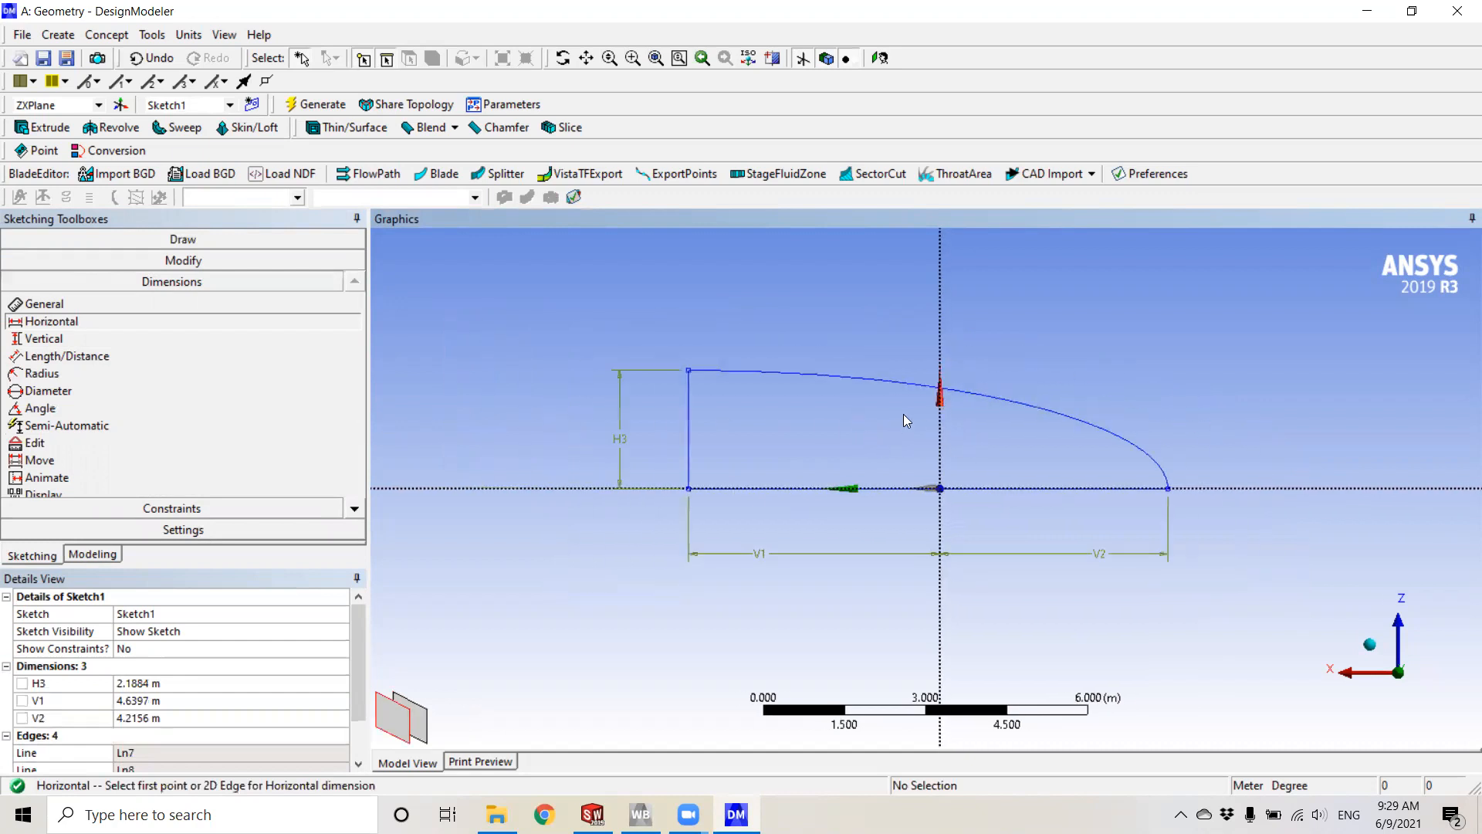
click(189, 682)
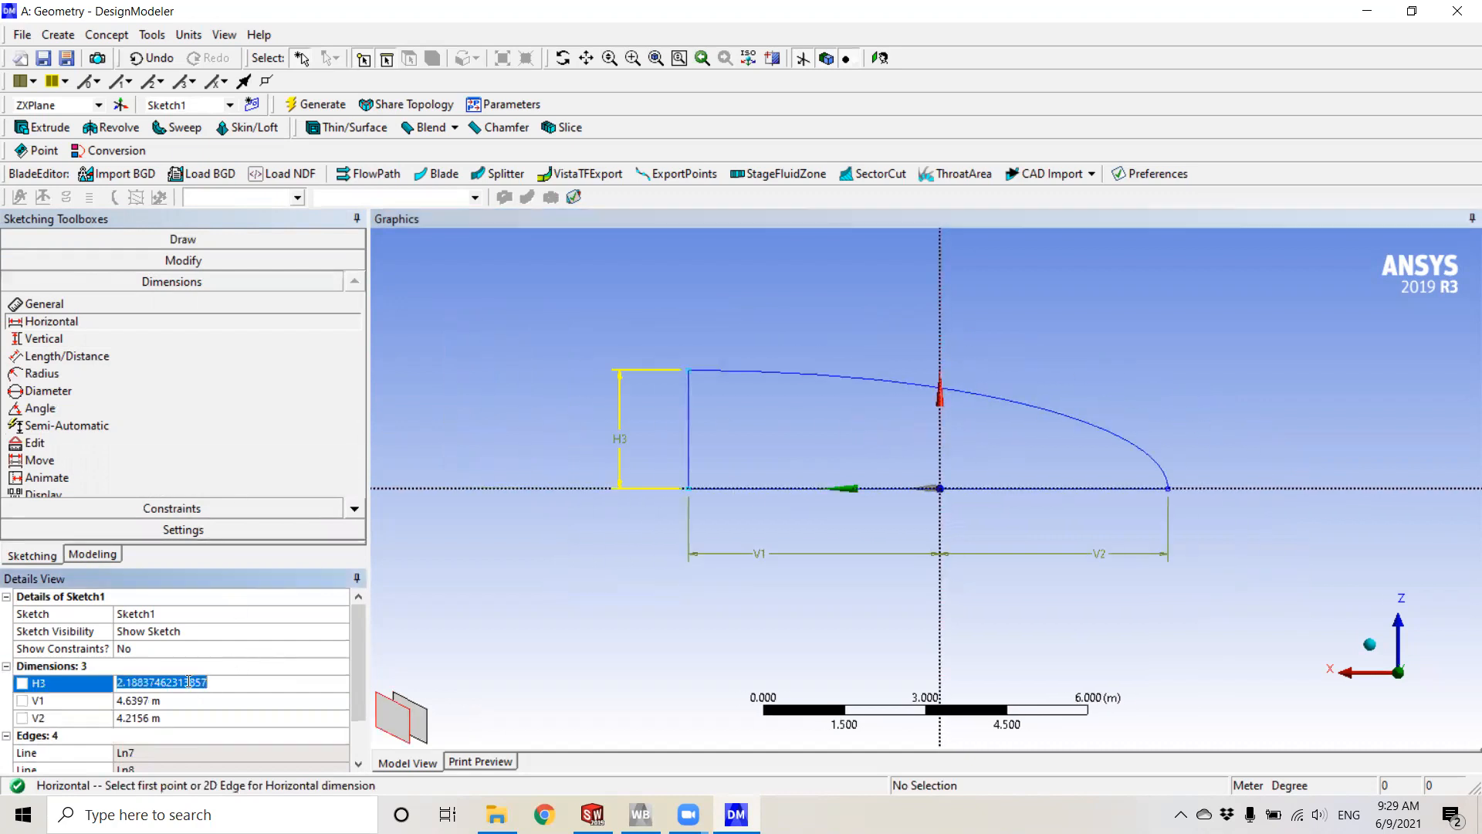
text(13)
click(158, 703)
text(13)
key(Return)
click(160, 718)
text(13)
key(Return)
scroll(854, 502, down, 5)
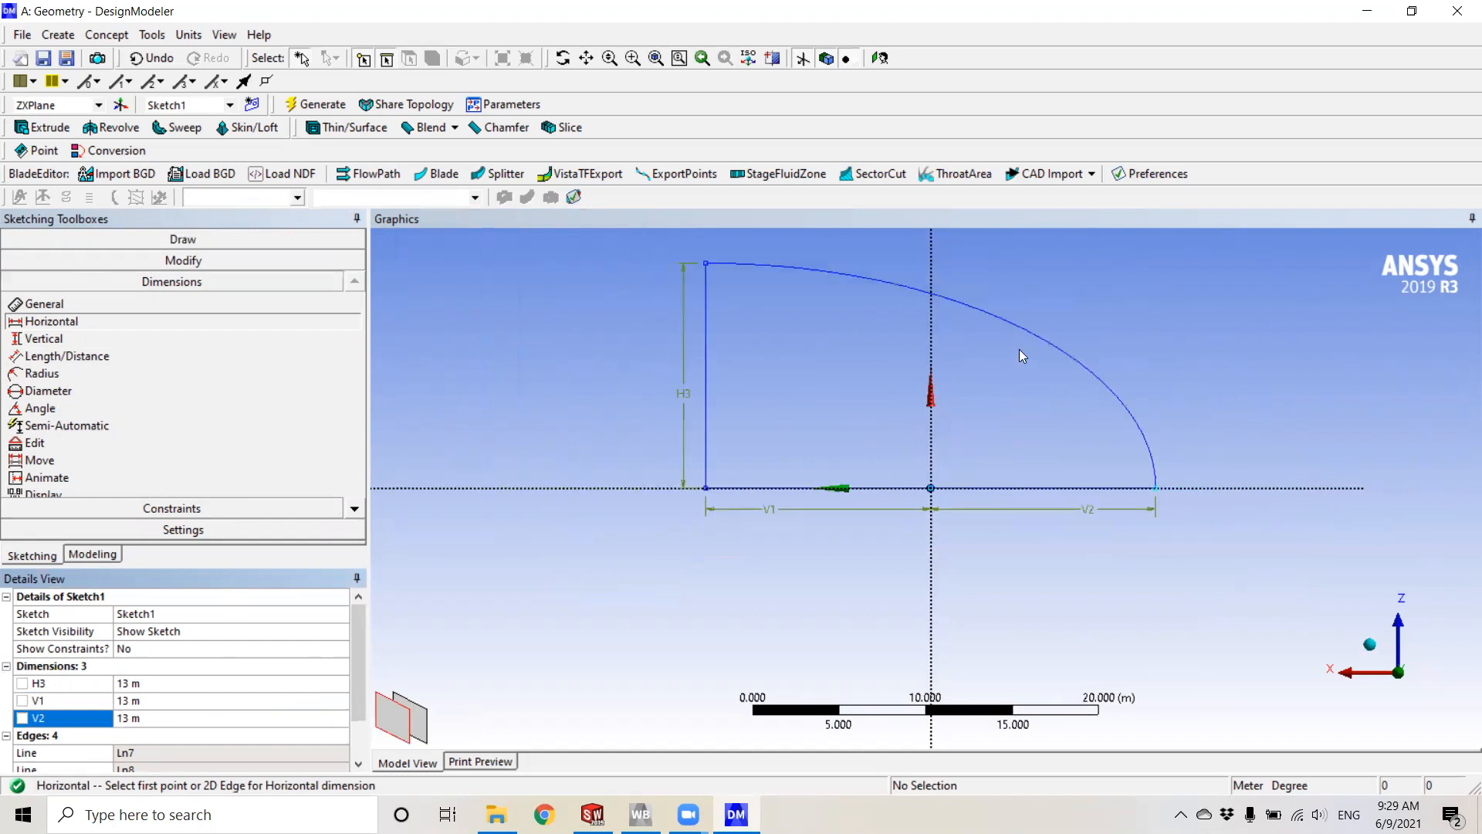
- Examine the overall shape and proportions of the dimensioned quarter-ellipse domain outline
scroll(979, 371, up, 4)
scroll(987, 371, down, 3)
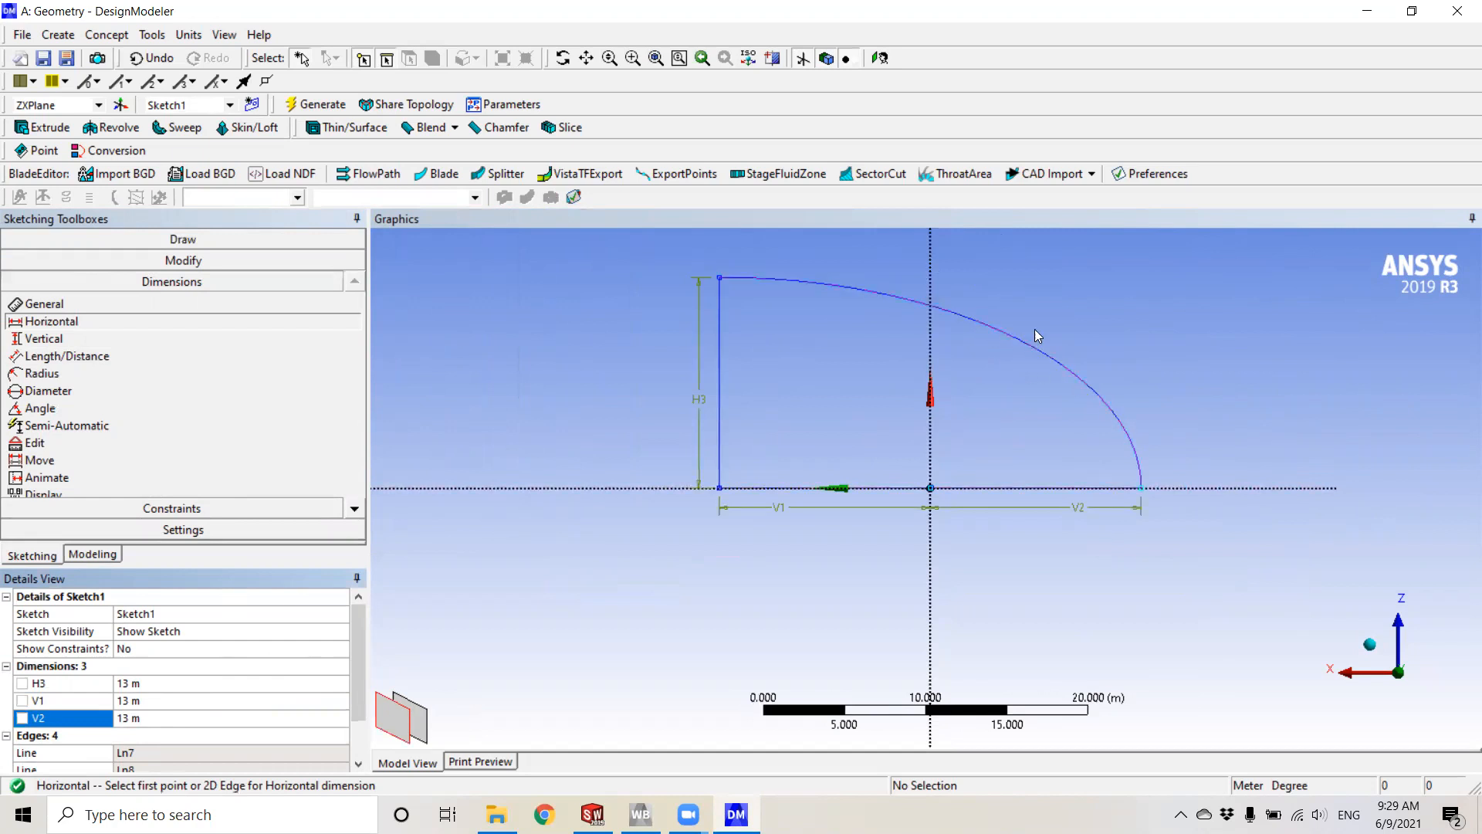
scroll(1029, 306, up, 2)
scroll(1019, 308, down, 3)
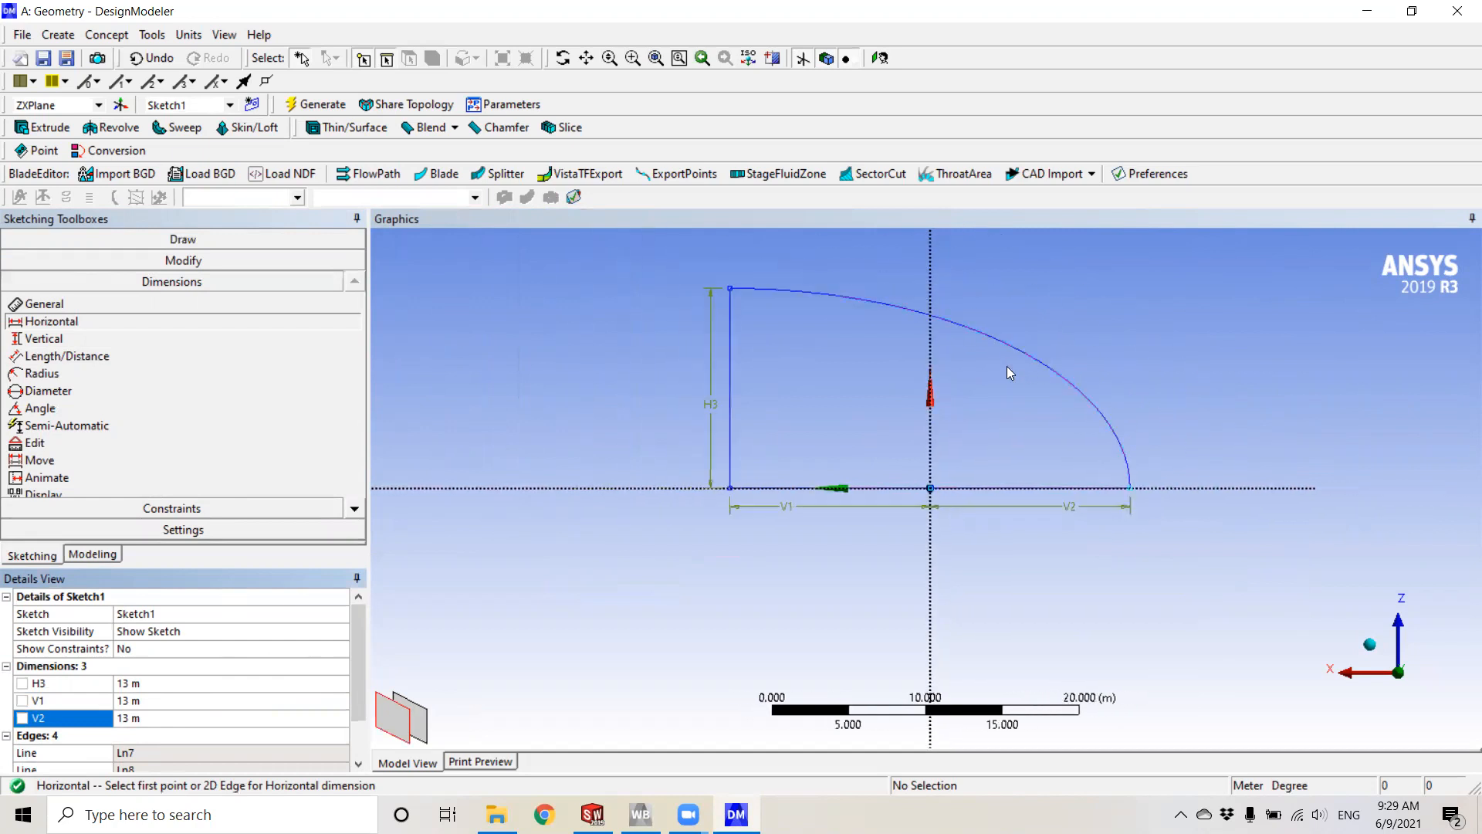
scroll(1024, 415, up, 1)
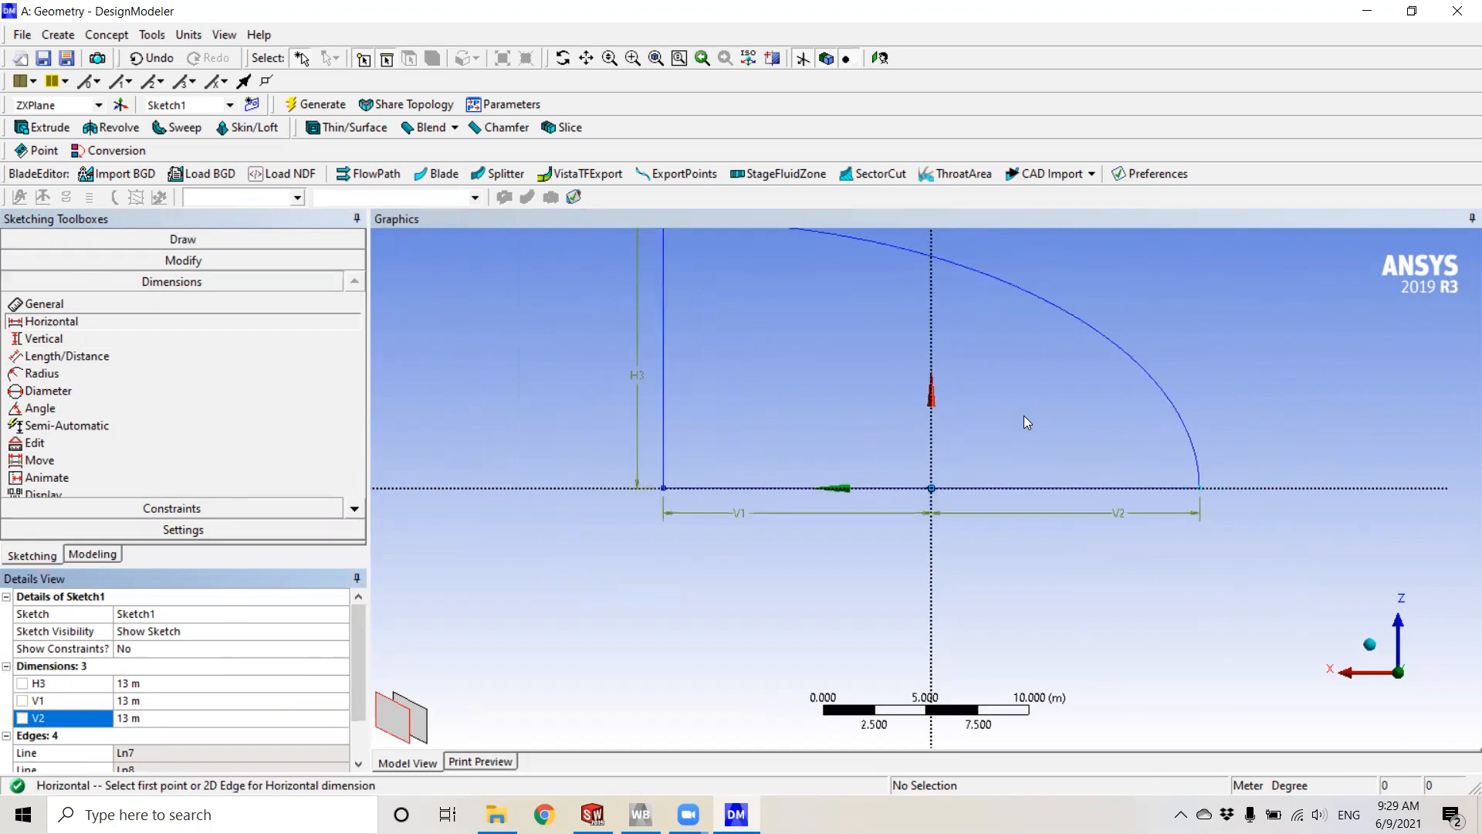
scroll(1024, 415, up, 1)
scroll(1023, 413, down, 1)
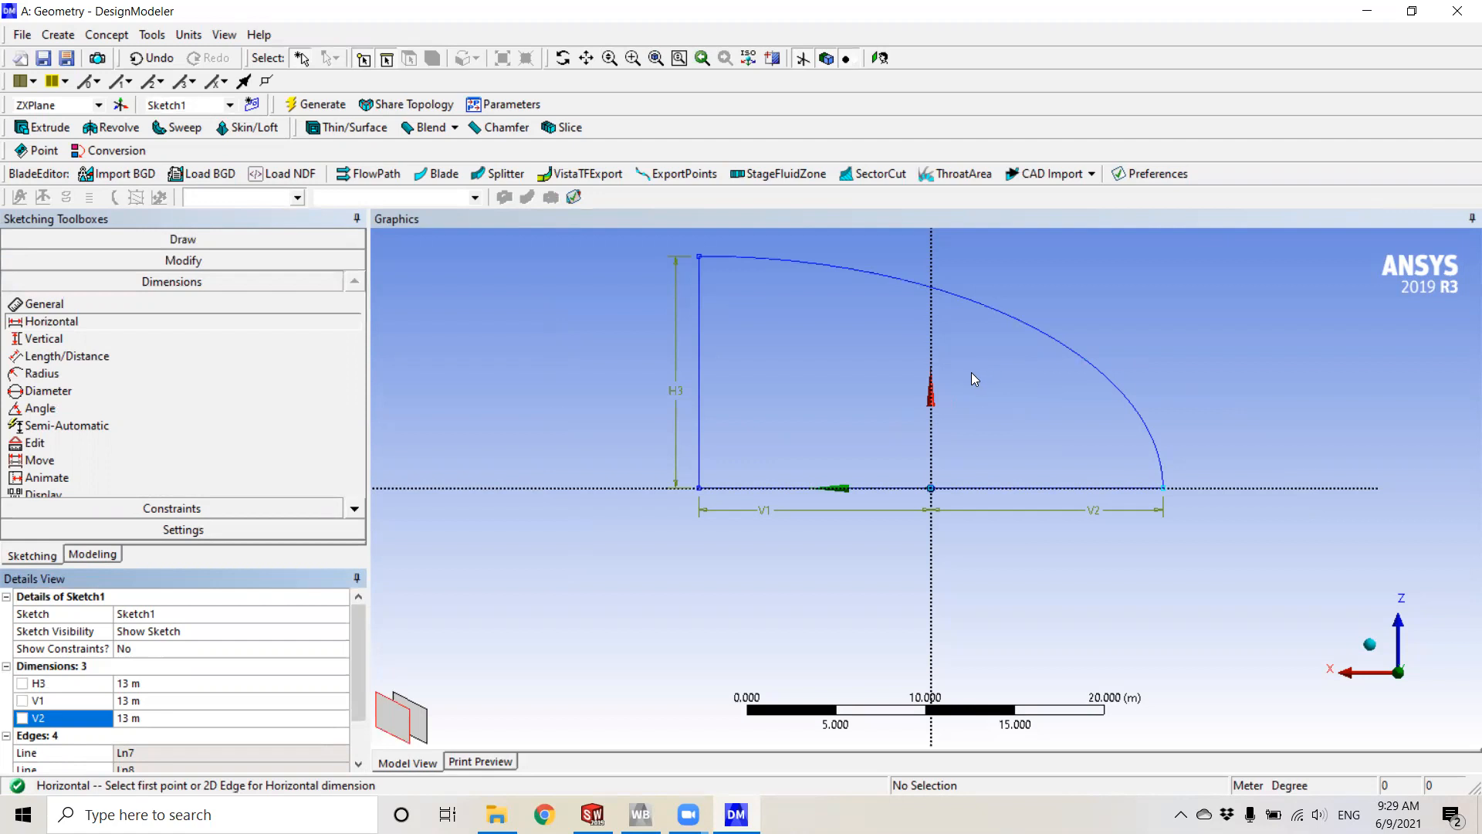
scroll(972, 372, down, 2)
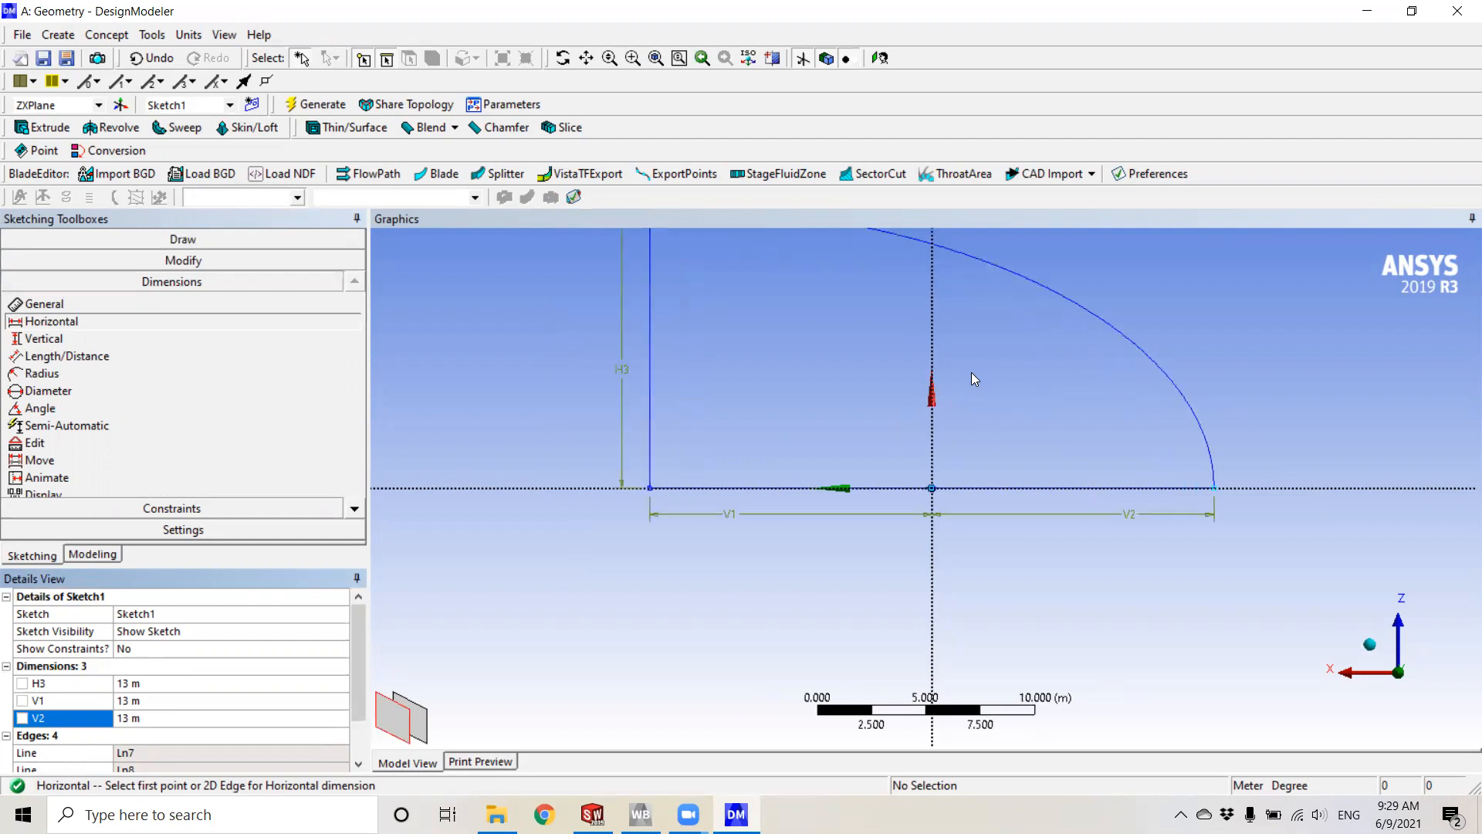
- Inspect the wing section at the origin and compare its size with the domain's extents ahead of, behind and above it
click(588, 59)
drag(918, 255, 879, 314)
scroll(938, 421, up, 2)
drag(947, 450, 913, 466)
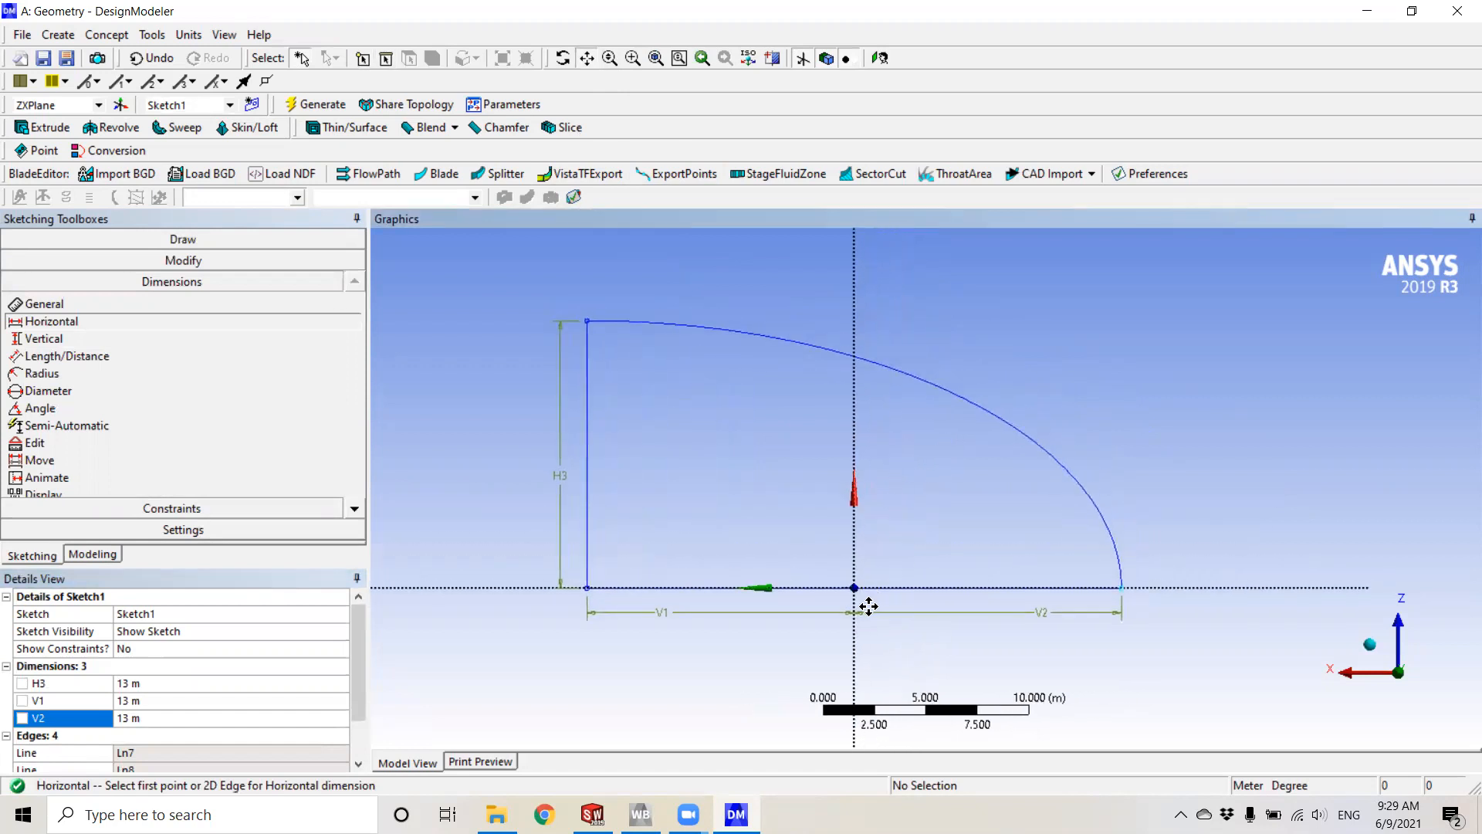
scroll(865, 586, up, 2)
drag(864, 556, 907, 456)
scroll(860, 513, up, 5)
drag(847, 539, 924, 463)
scroll(864, 487, up, 9)
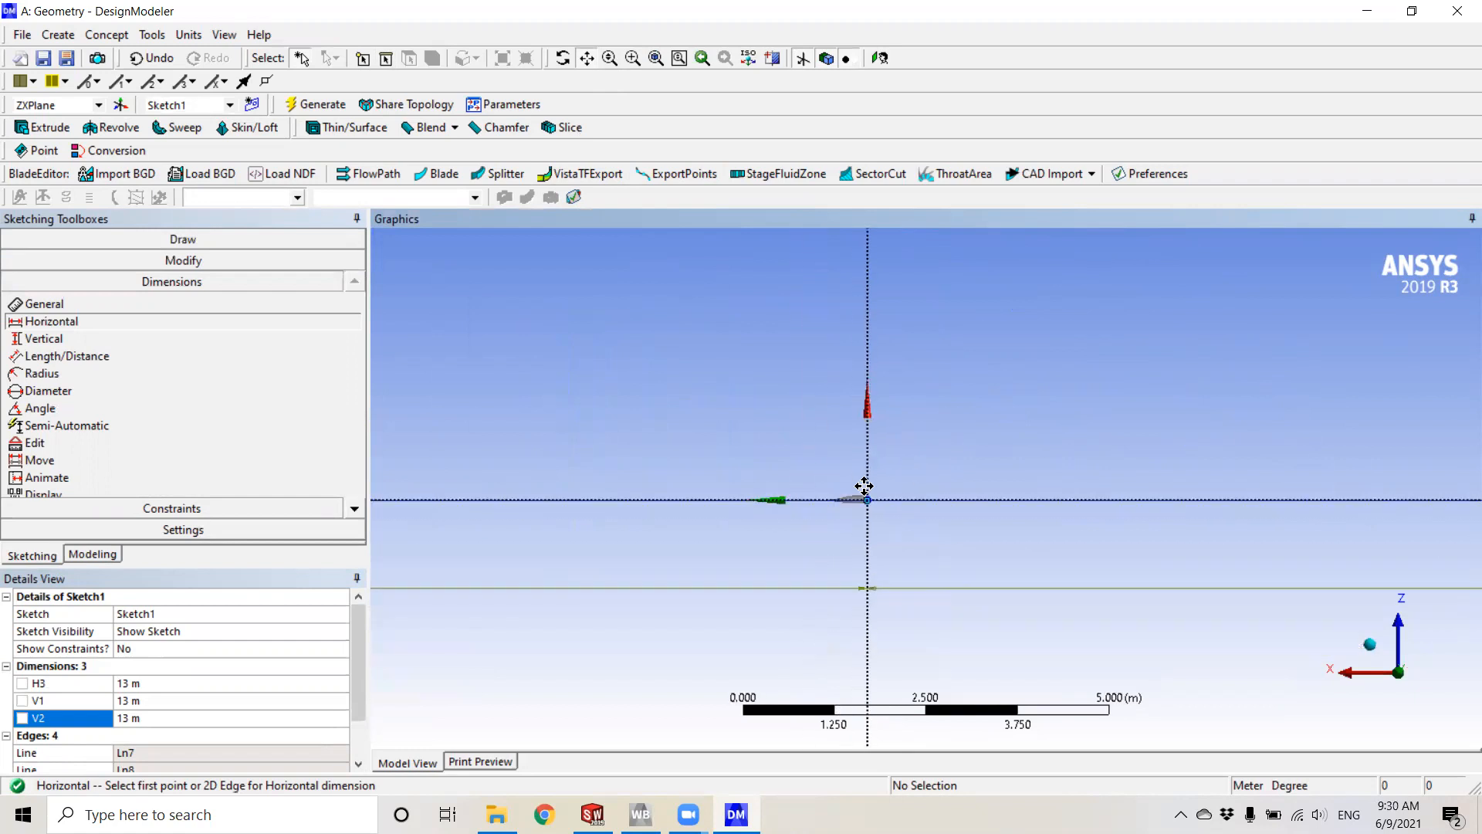
drag(832, 485, 1016, 443)
scroll(850, 488, up, 5)
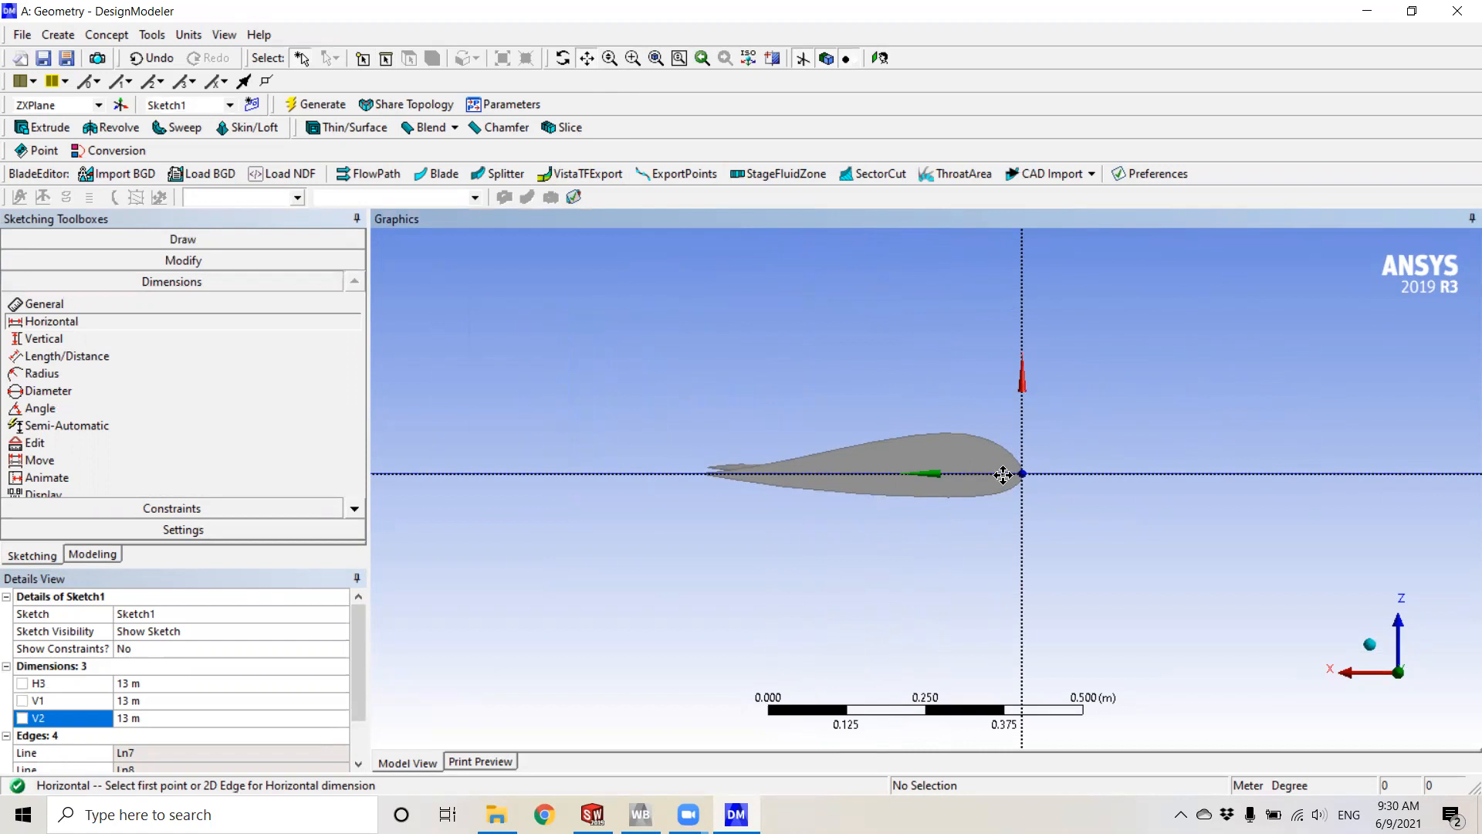
scroll(974, 455, down, 2)
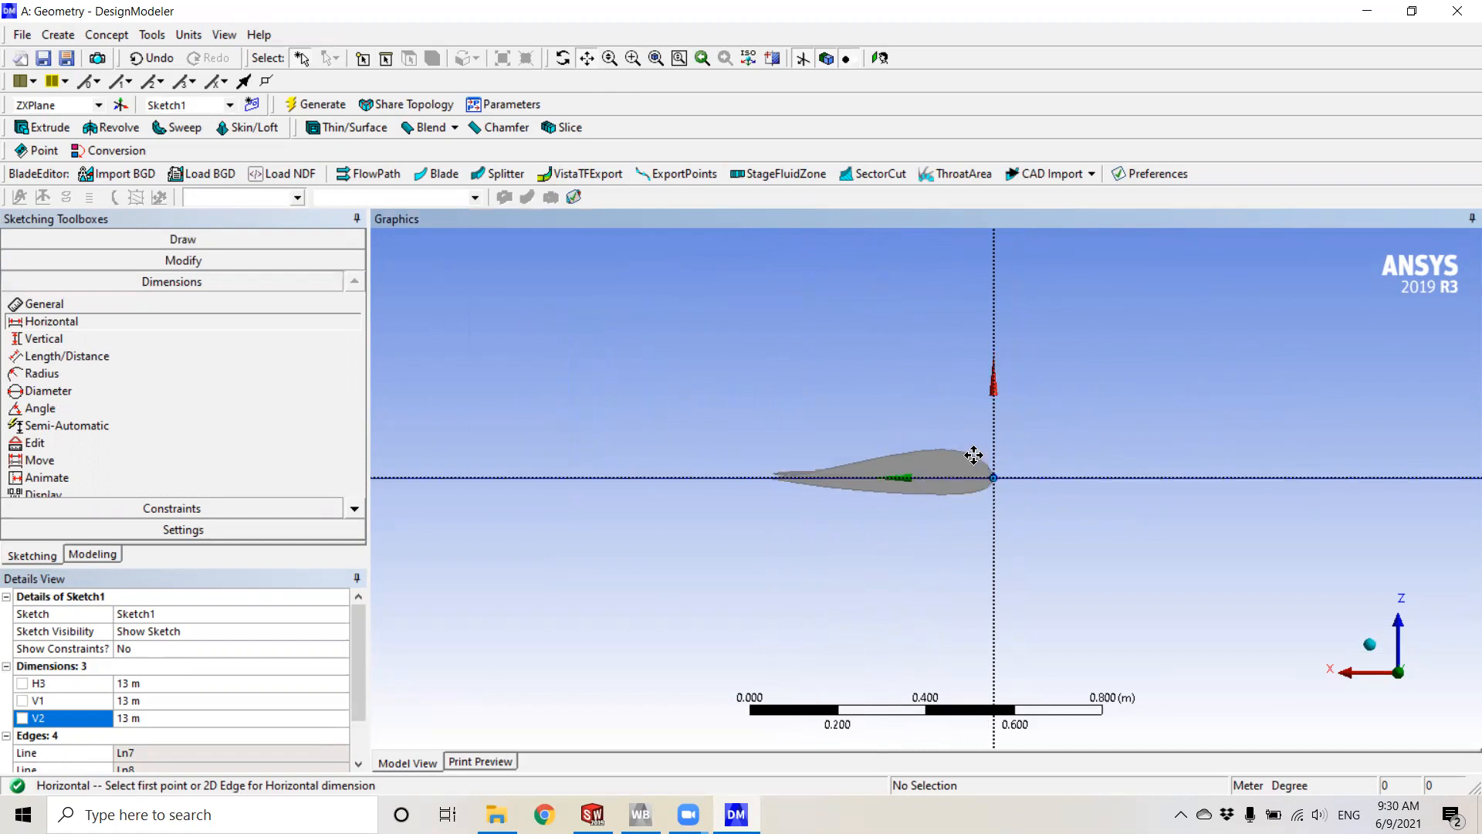
scroll(973, 455, down, 3)
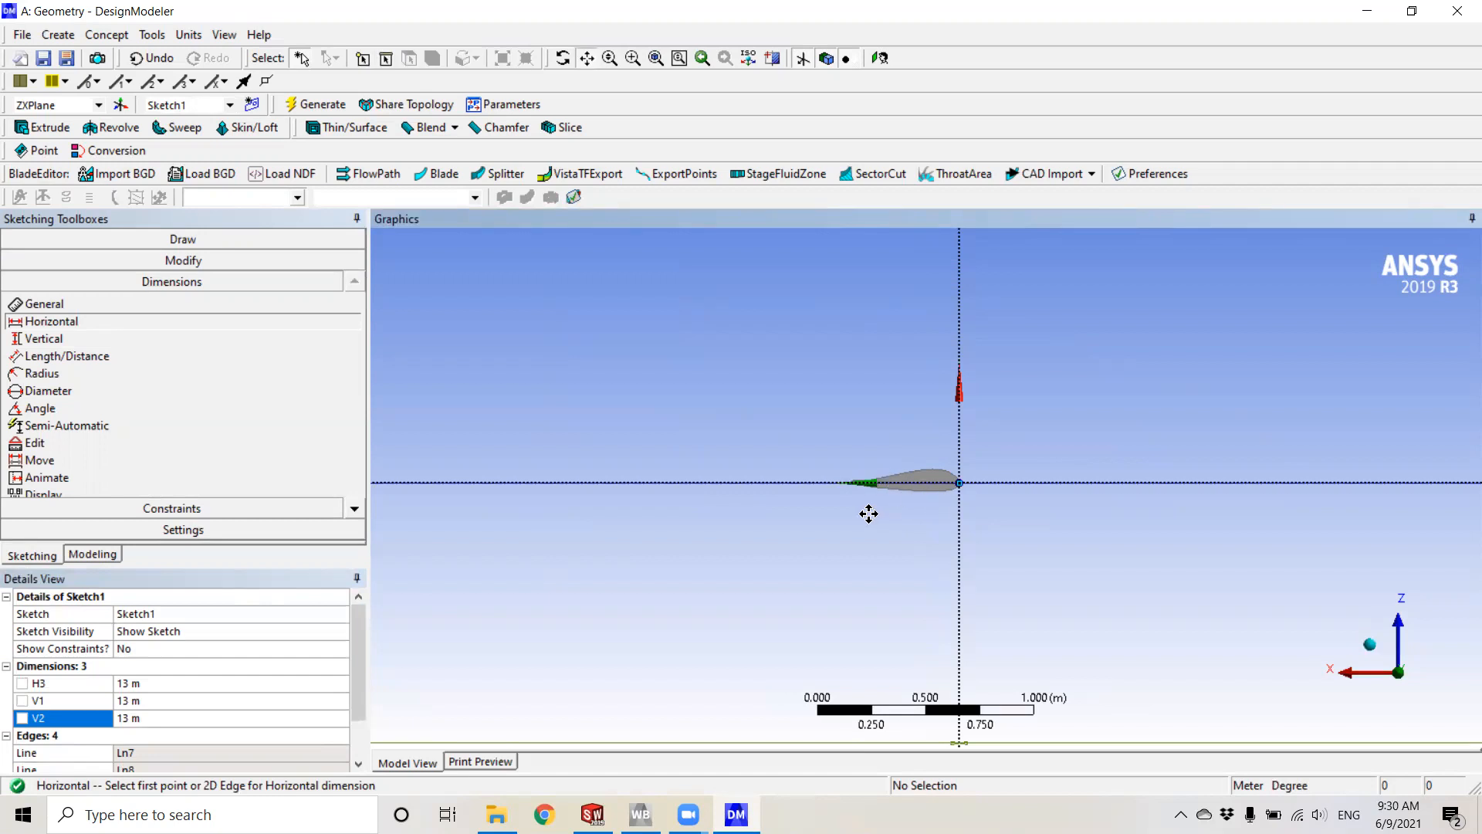
scroll(939, 482, up, 3)
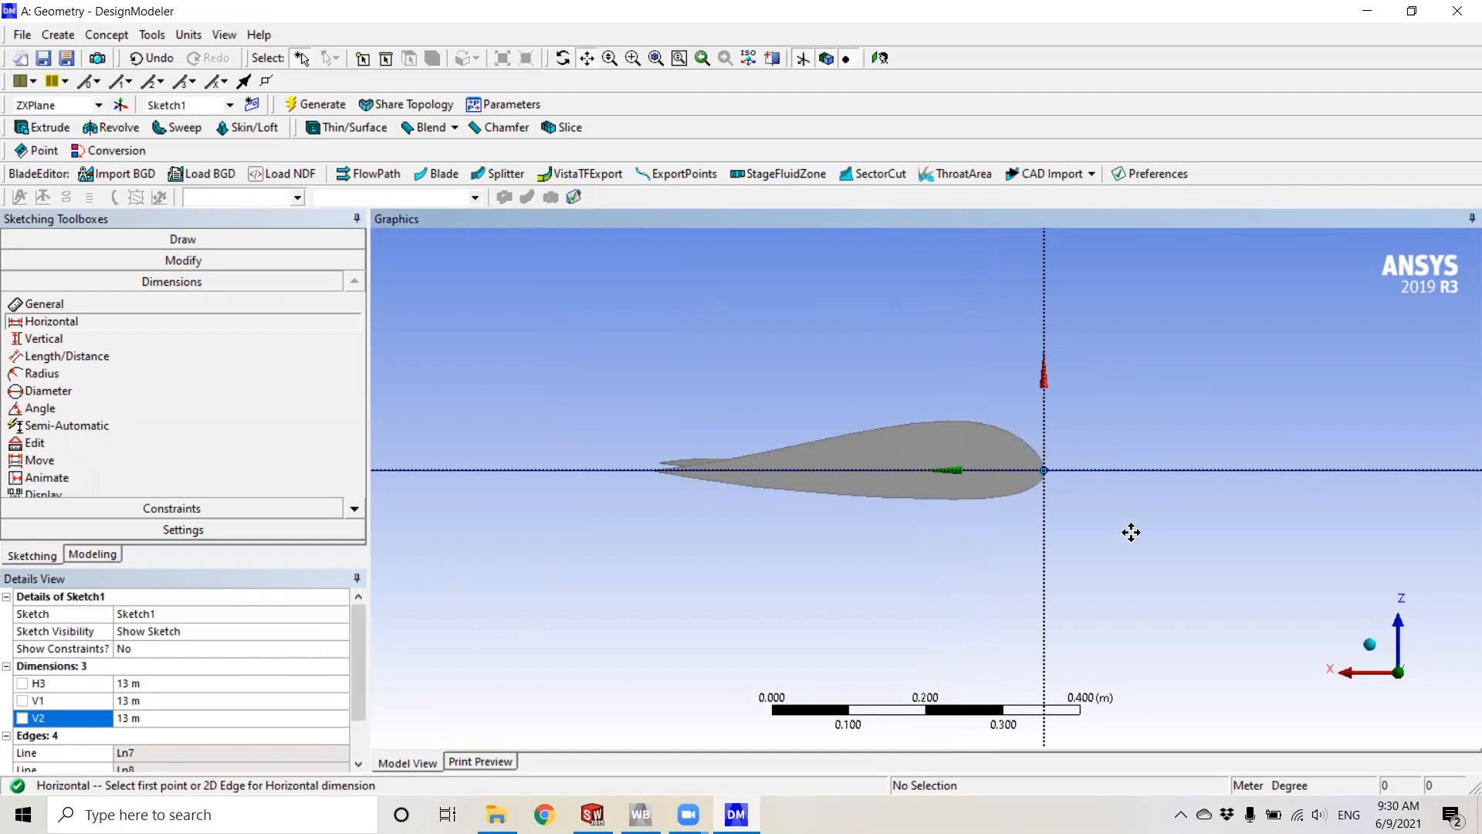
scroll(1111, 516, down, 10)
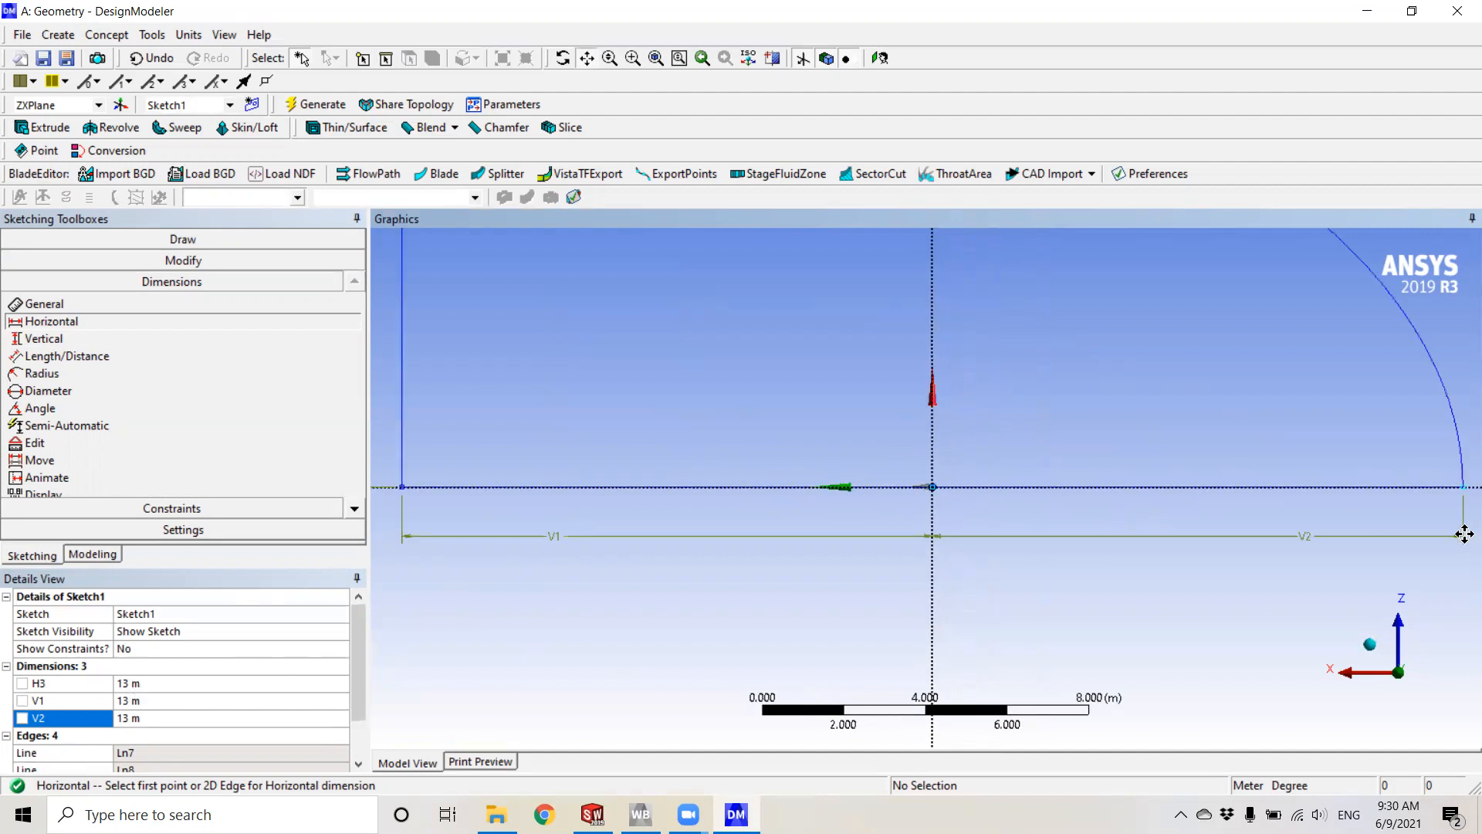
scroll(1465, 534, down, 2)
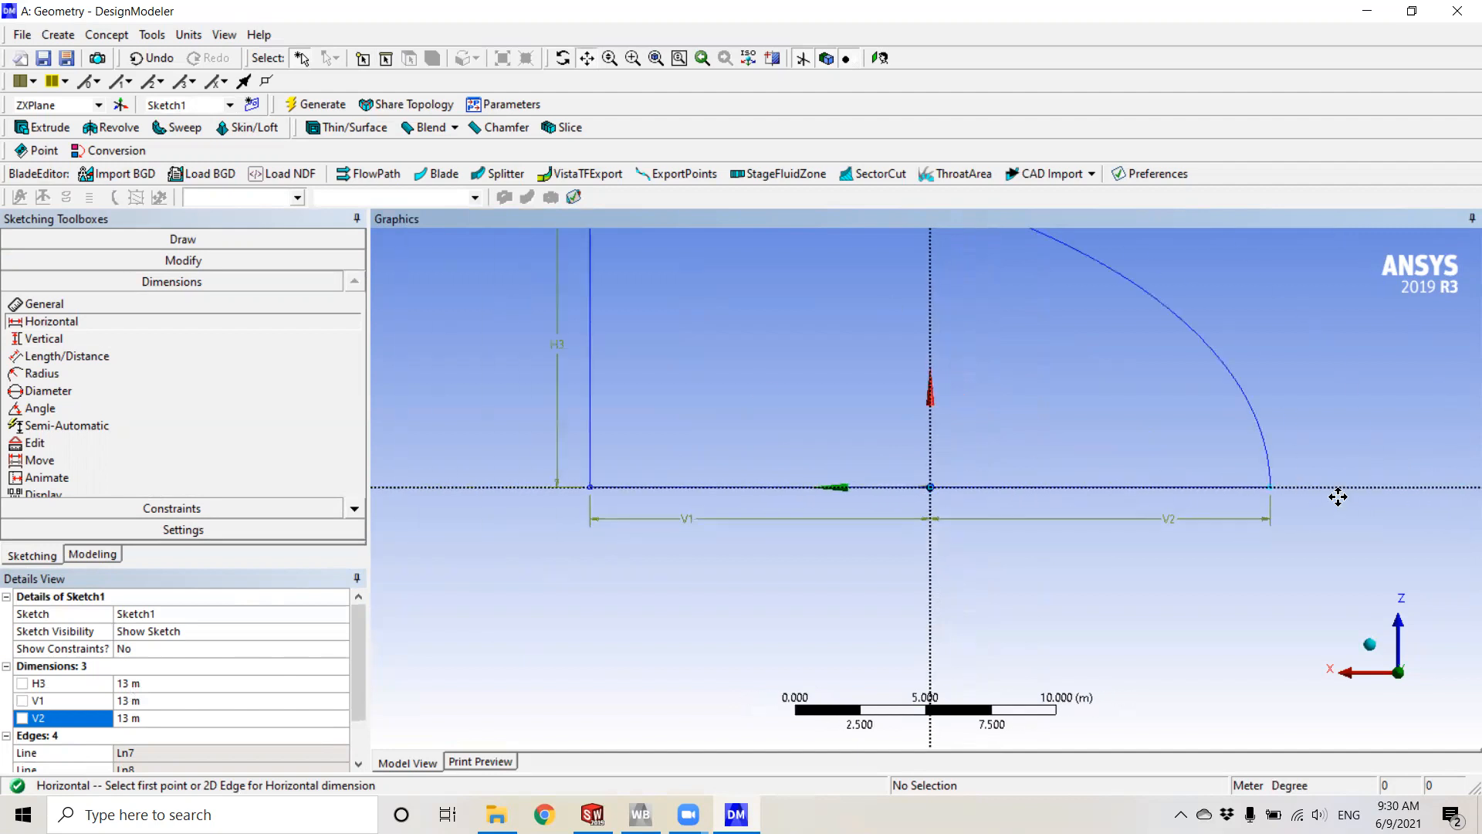
scroll(675, 463, down, 3)
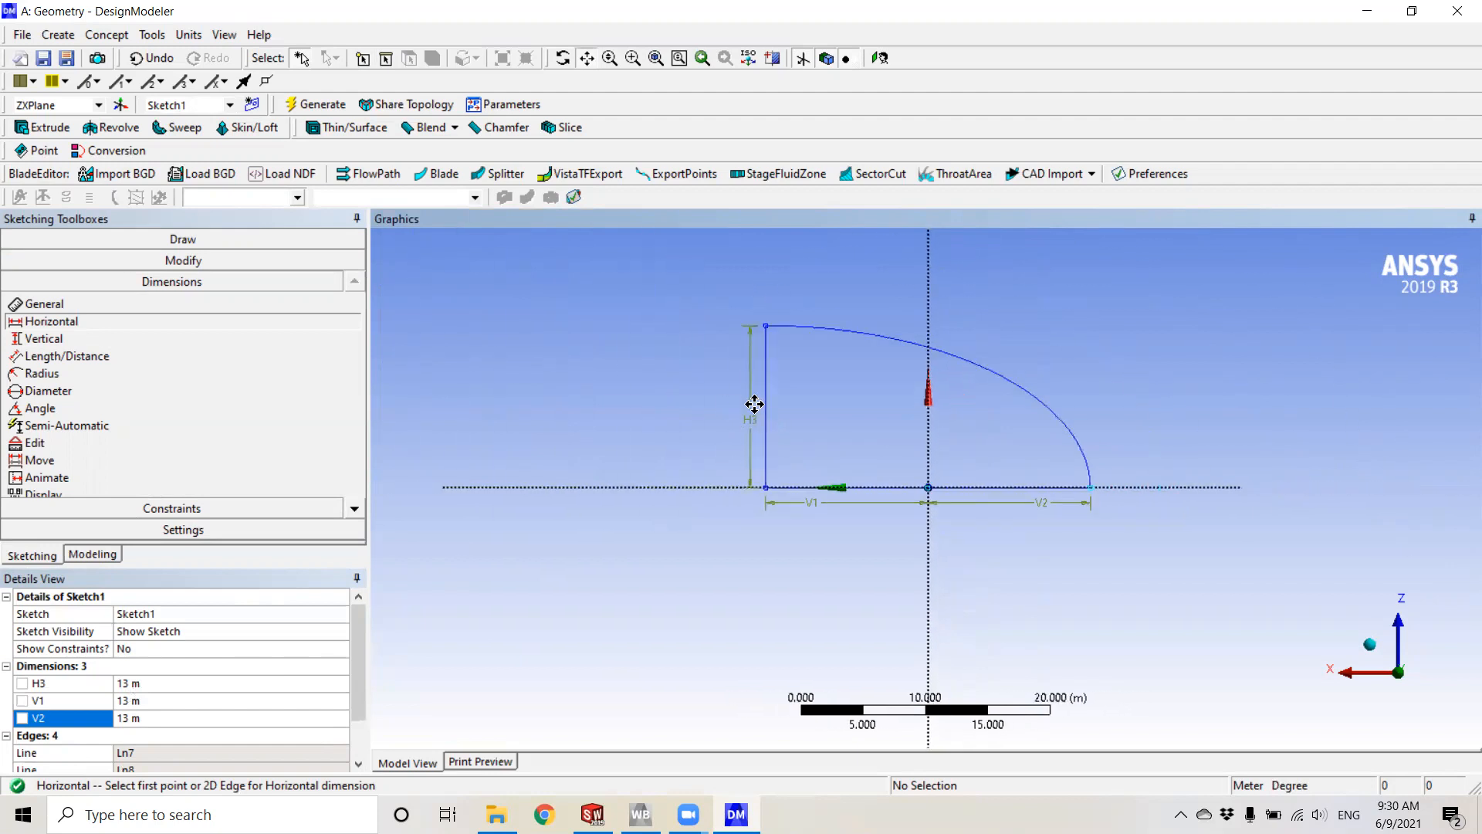
scroll(779, 414, up, 5)
scroll(745, 382, down, 1)
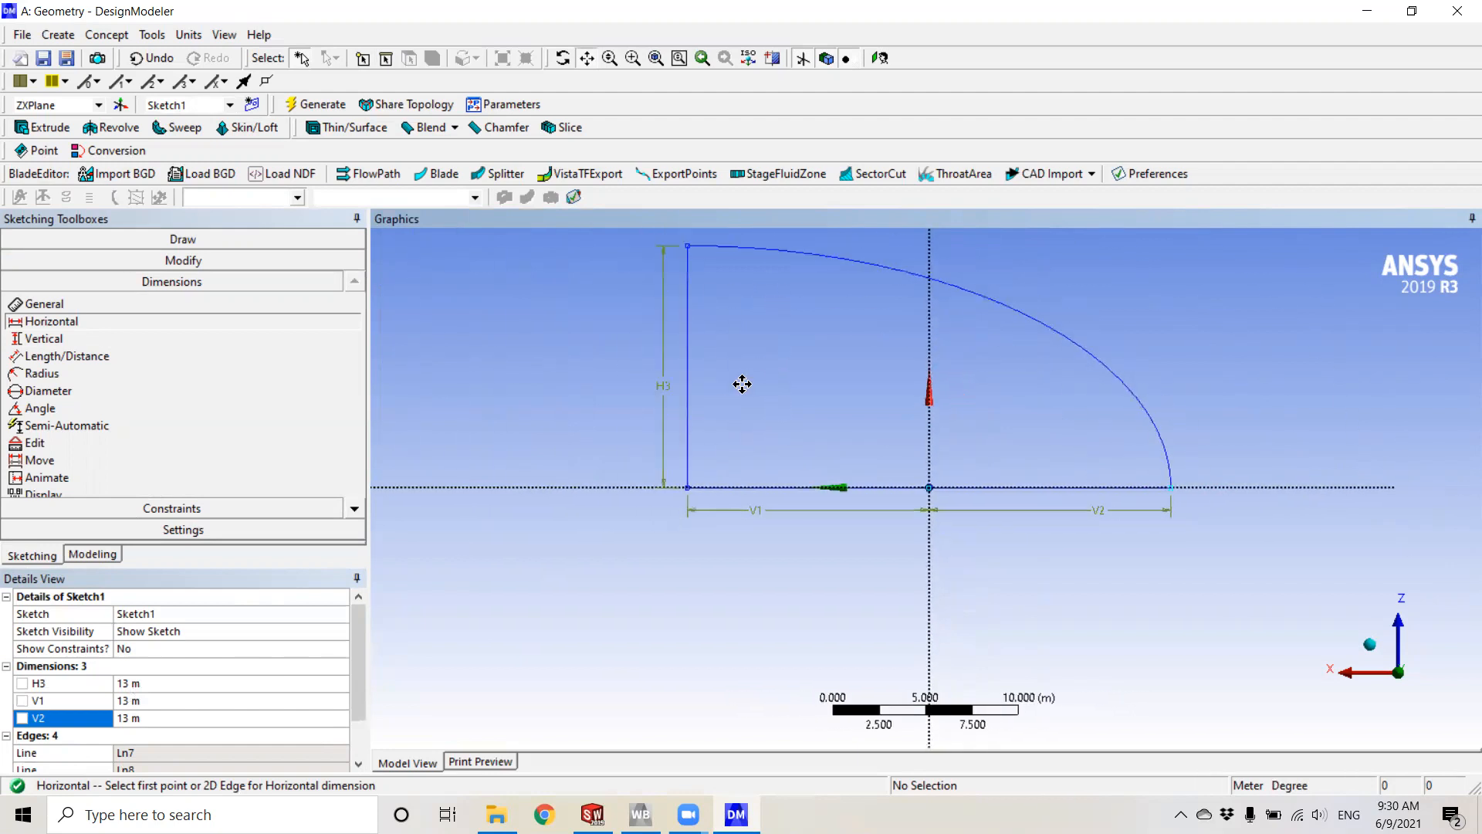
- Start a Revolve of the quarter-ellipse Sketch1, using the horizontal sketch axis along its base line as the rotation axis
scroll(742, 384, down, 1)
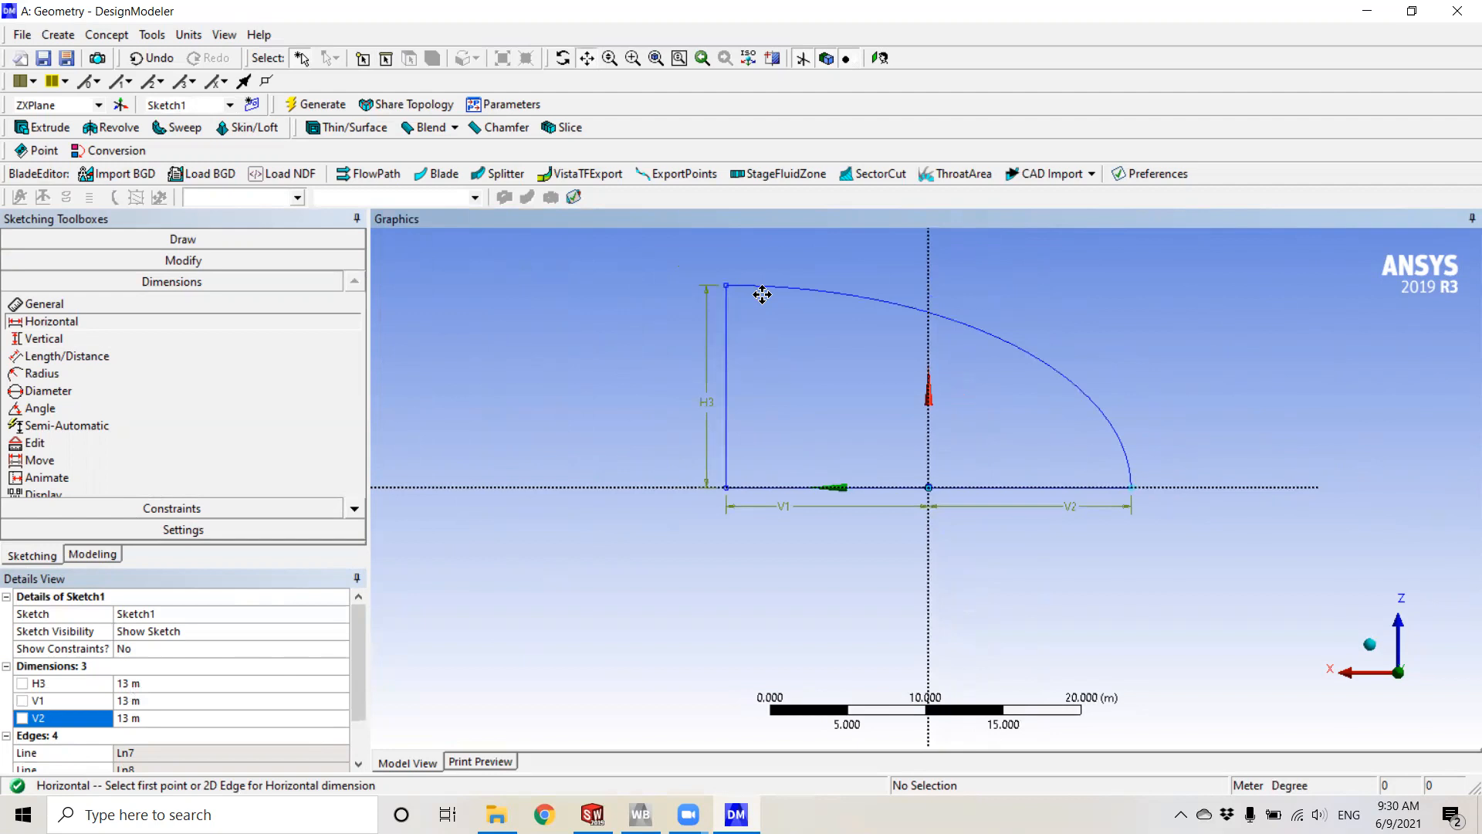
click(316, 102)
mouse_move(1027, 416)
middle_down()
mouse_move(919, 433)
mouse_move(1006, 374)
mouse_move(976, 379)
middle_up()
scroll(976, 380, up, 2)
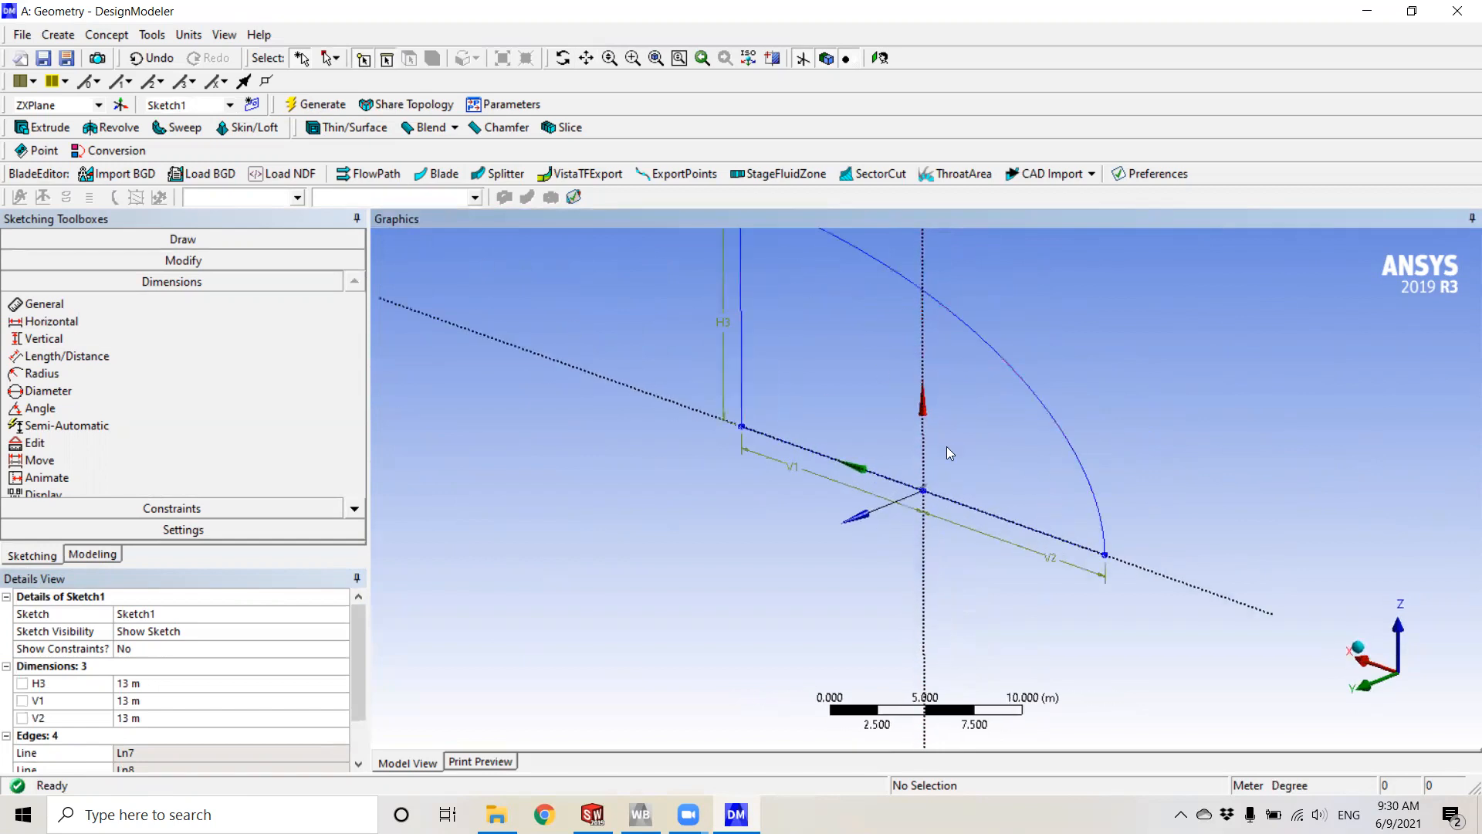
click(110, 127)
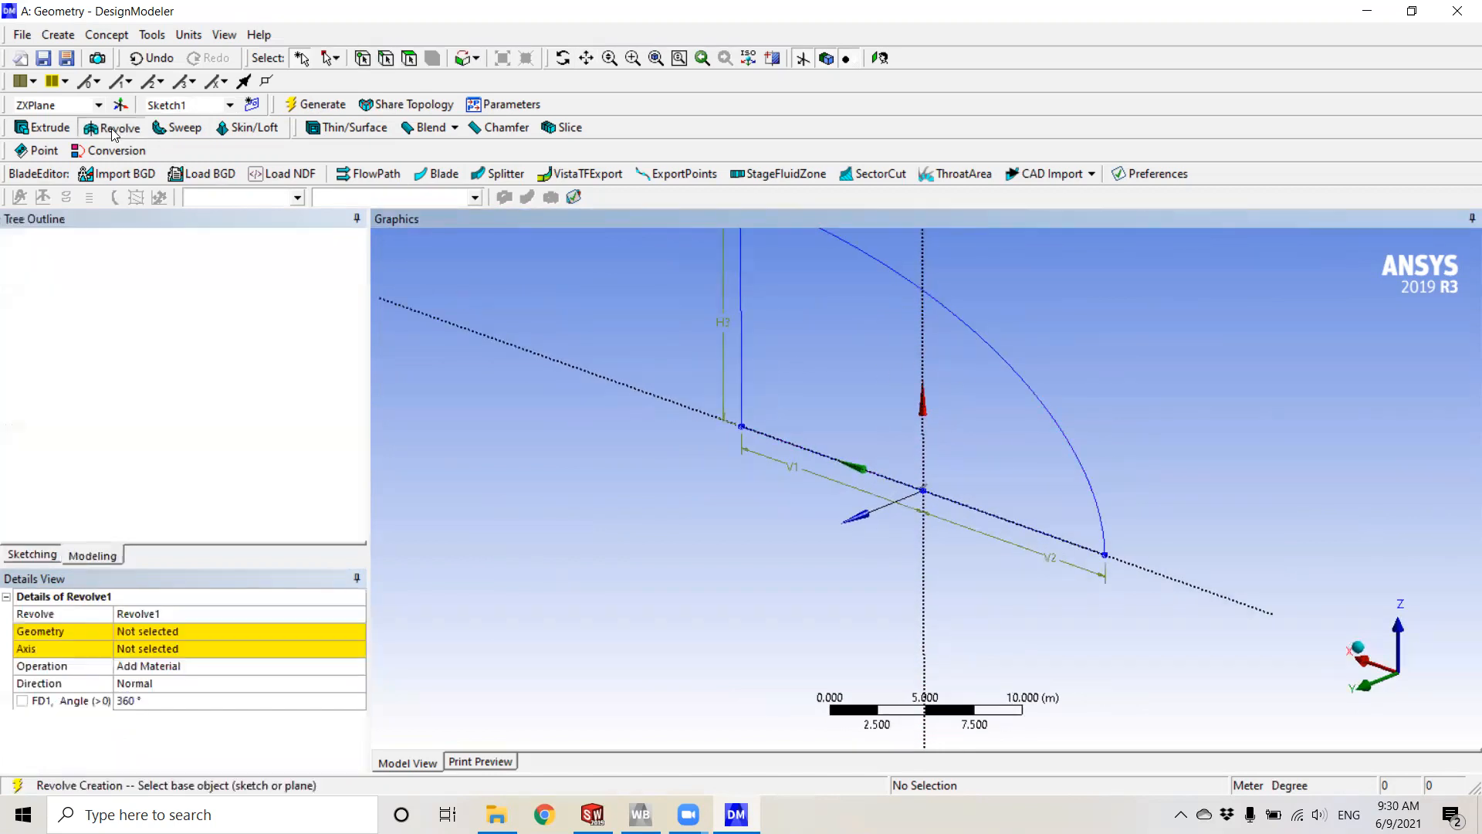
click(196, 629)
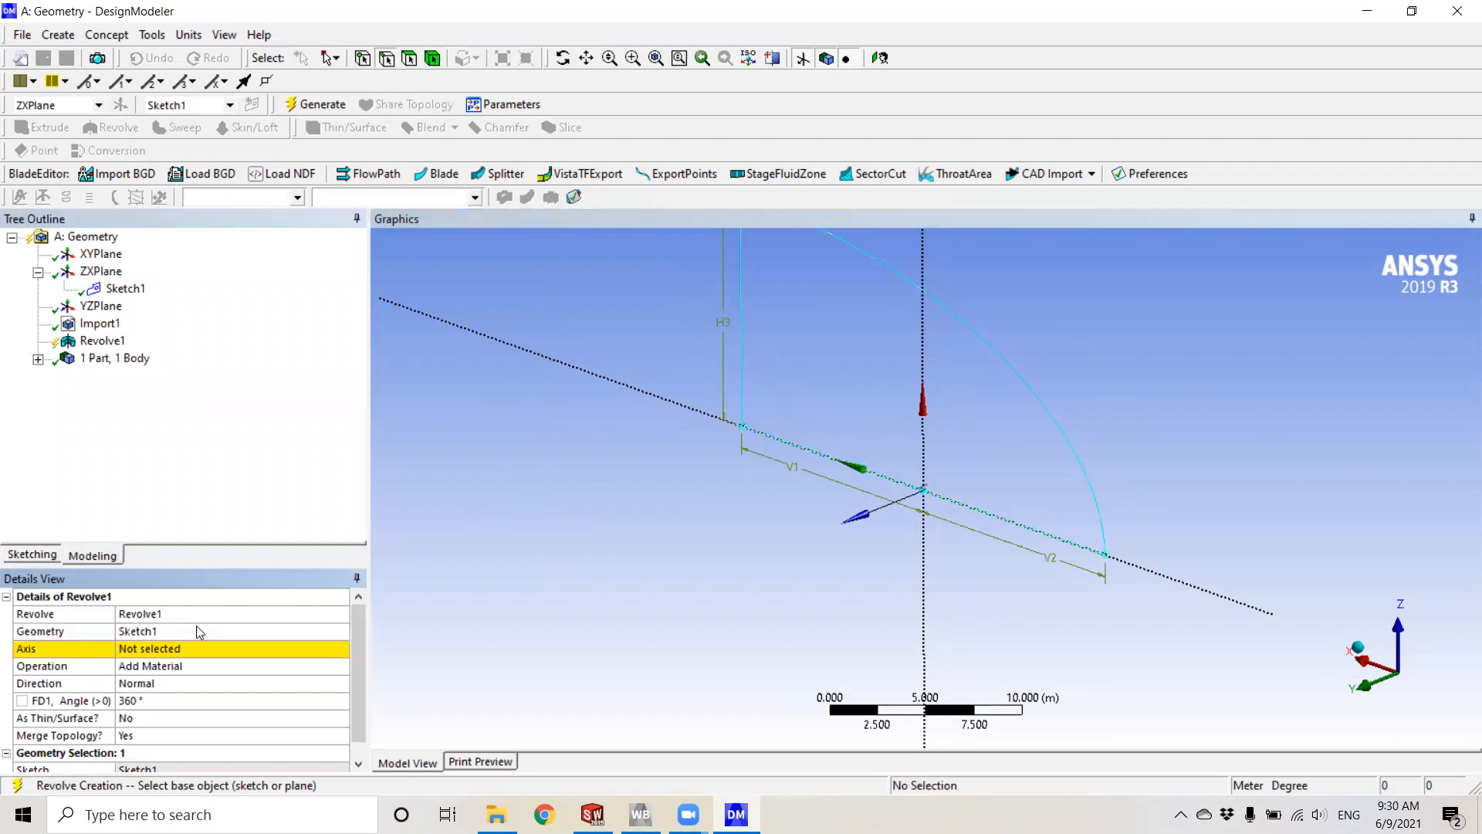
click(1212, 596)
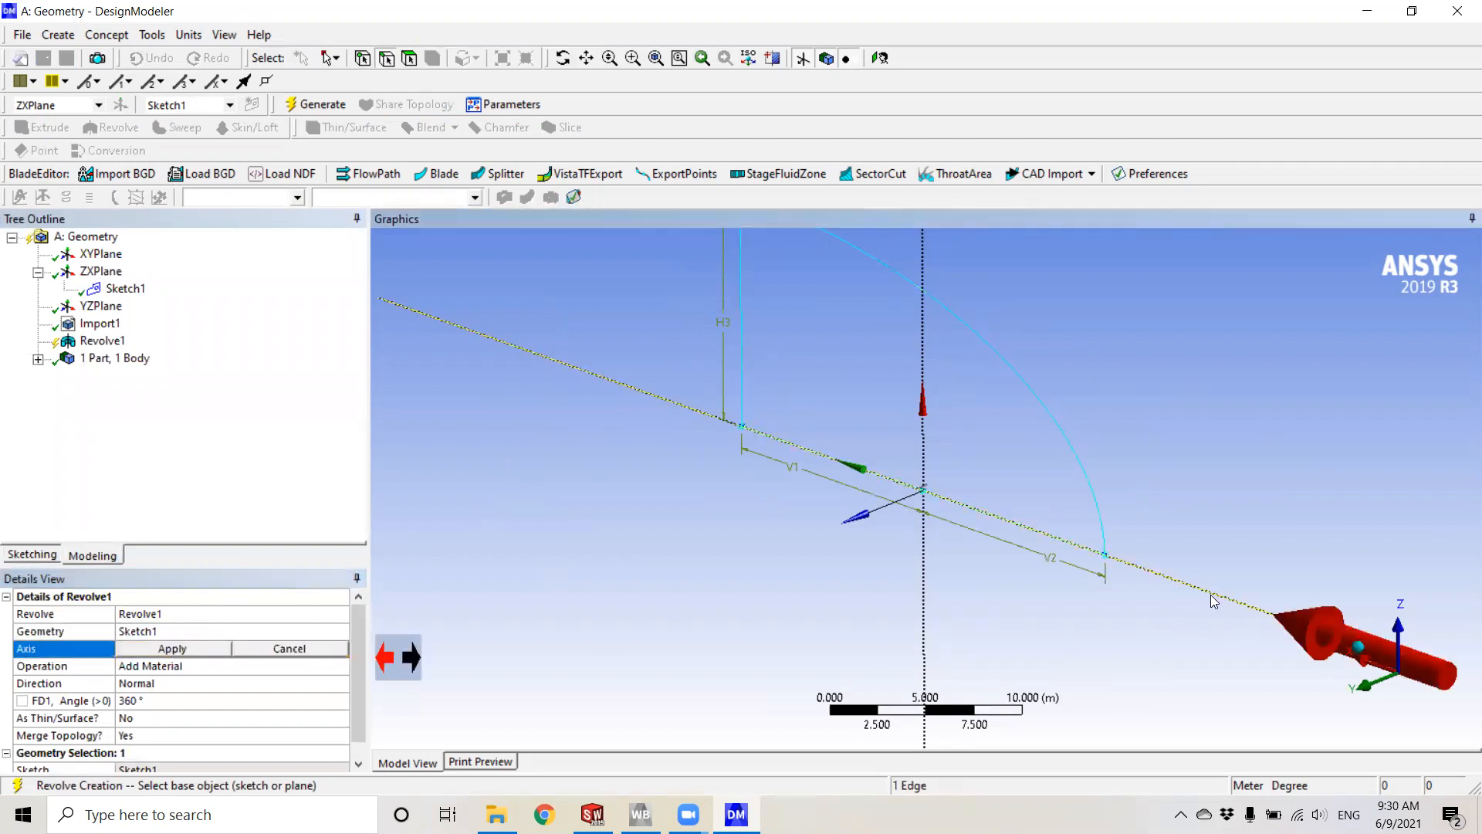
click(172, 649)
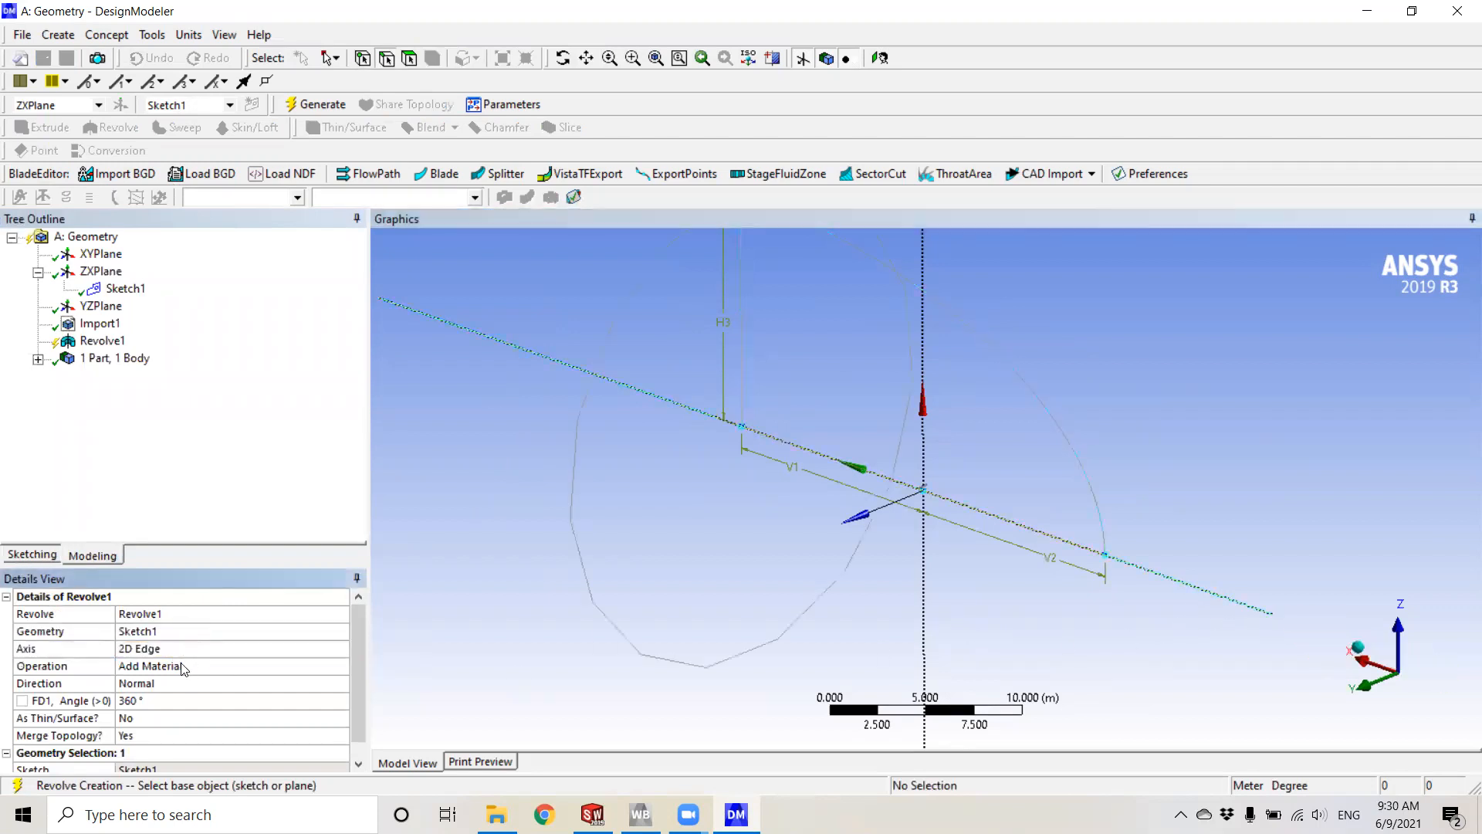
- Set the revolve's operation to Add Frozen so the domain is a body separate from the imported wing-body
click(178, 669)
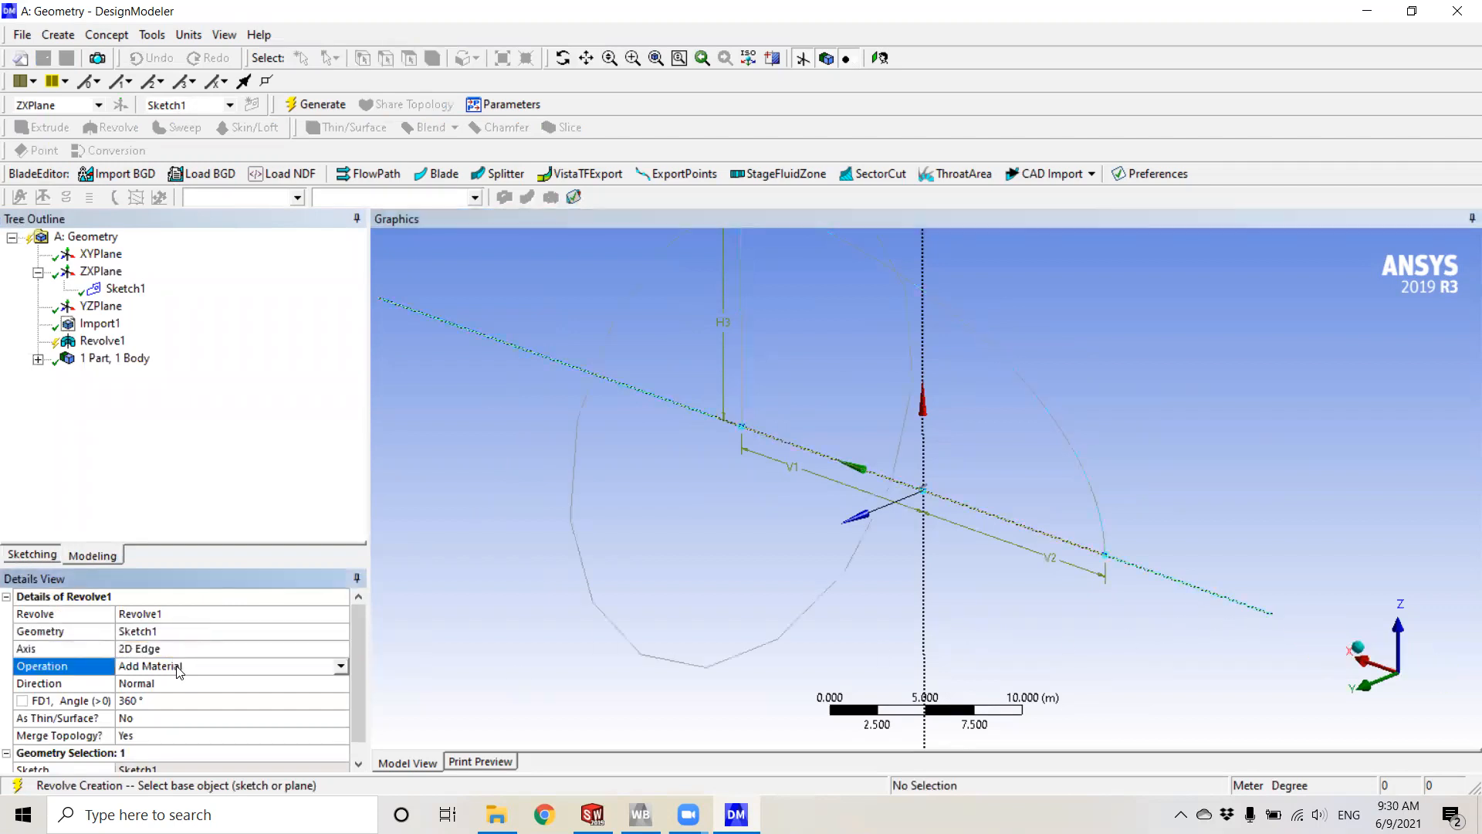
click(340, 667)
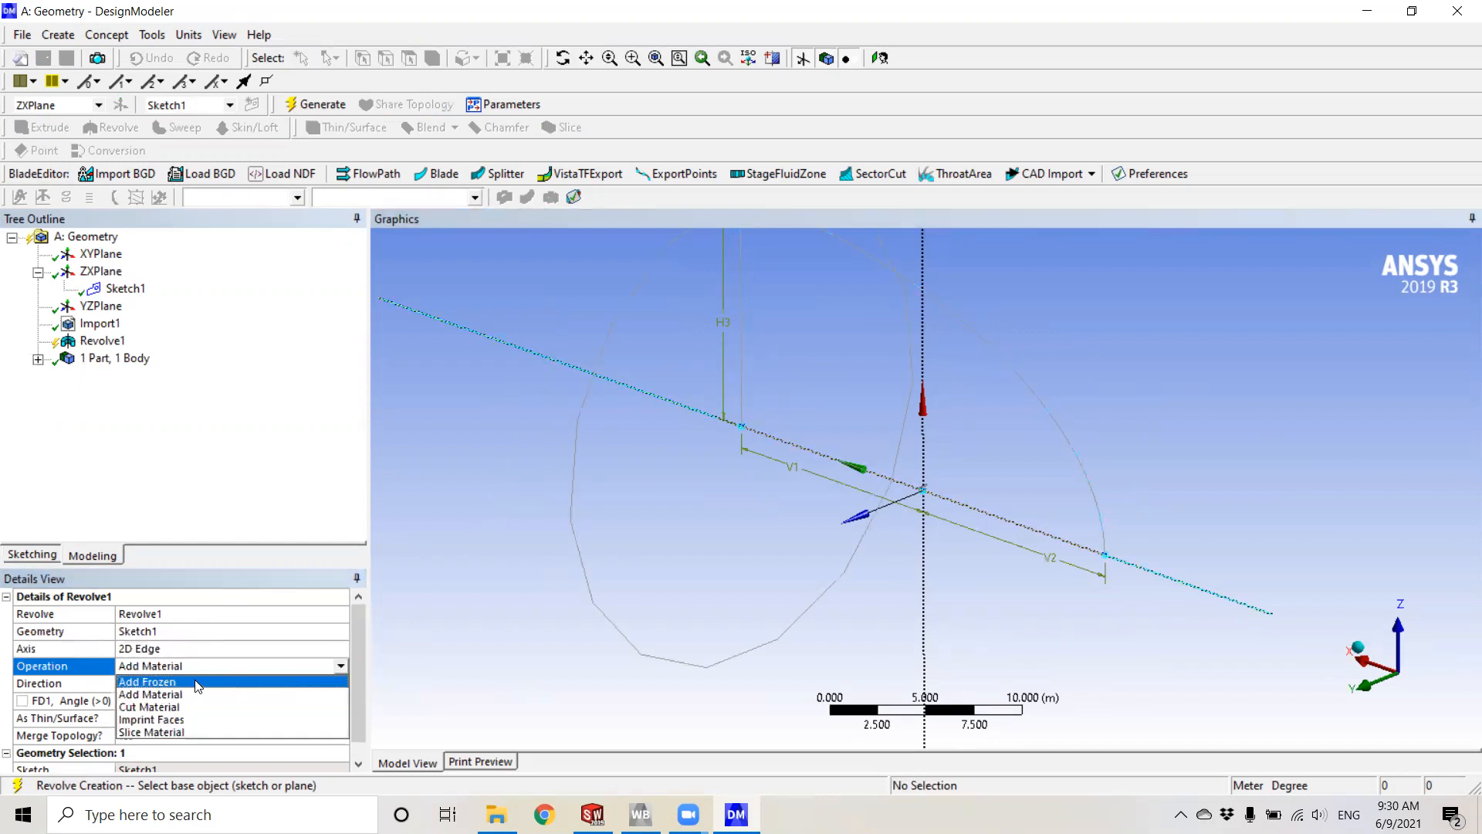
click(198, 682)
scroll(954, 467, up, 2)
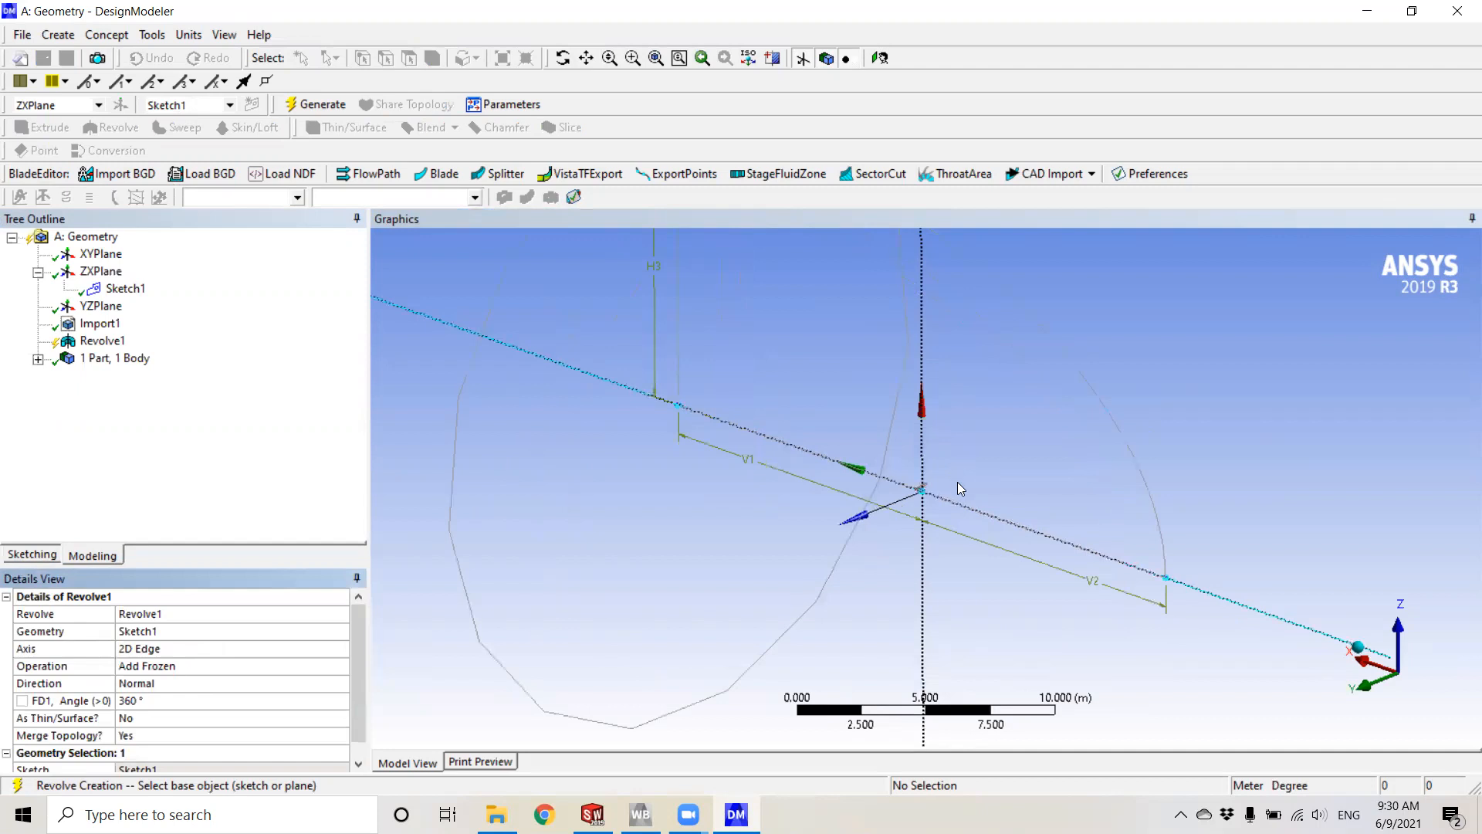
scroll(965, 465, down, 4)
mouse_move(977, 445)
middle_down()
mouse_move(918, 455)
mouse_move(967, 440)
mouse_move(953, 434)
middle_up()
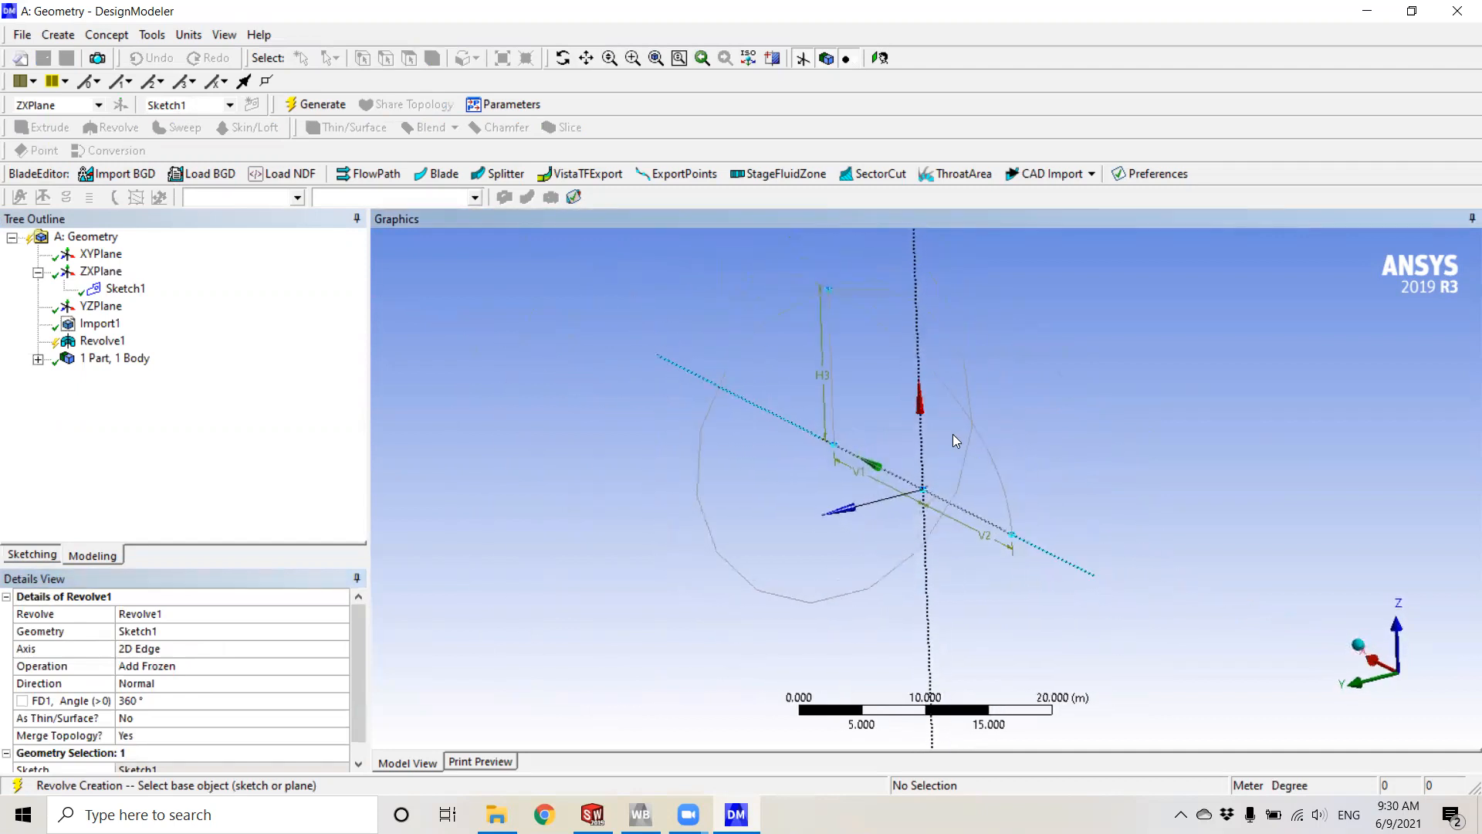
- Set the revolve angle to 180° with Reversed direction and generate the half domain
click(160, 689)
click(224, 704)
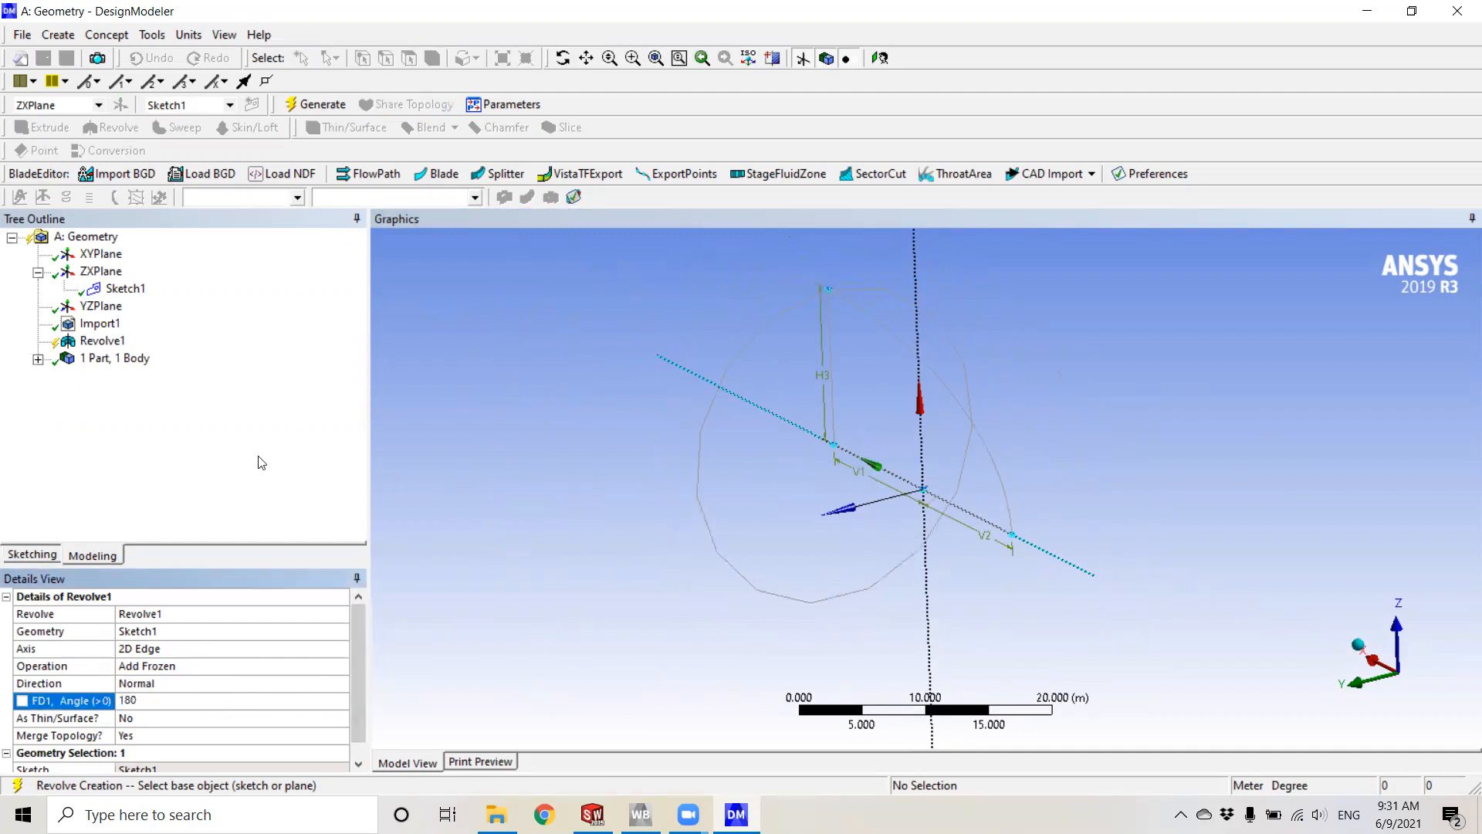
click(262, 463)
click(197, 684)
click(340, 684)
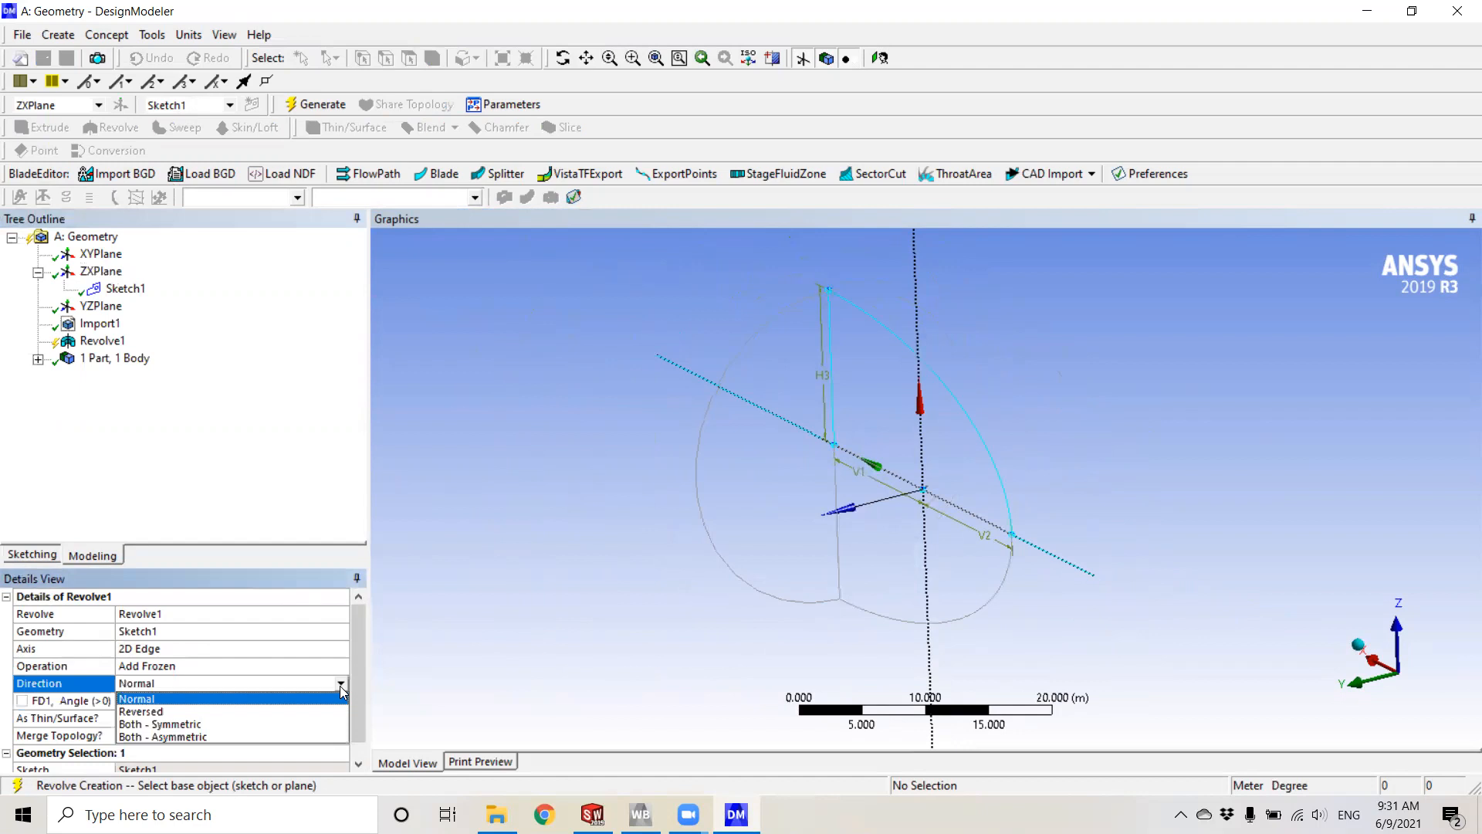
click(176, 712)
mouse_move(957, 495)
middle_down()
mouse_move(1030, 466)
mouse_move(966, 485)
mouse_move(963, 465)
mouse_move(966, 509)
middle_up()
scroll(1026, 545, up, 10)
scroll(965, 510, down, 6)
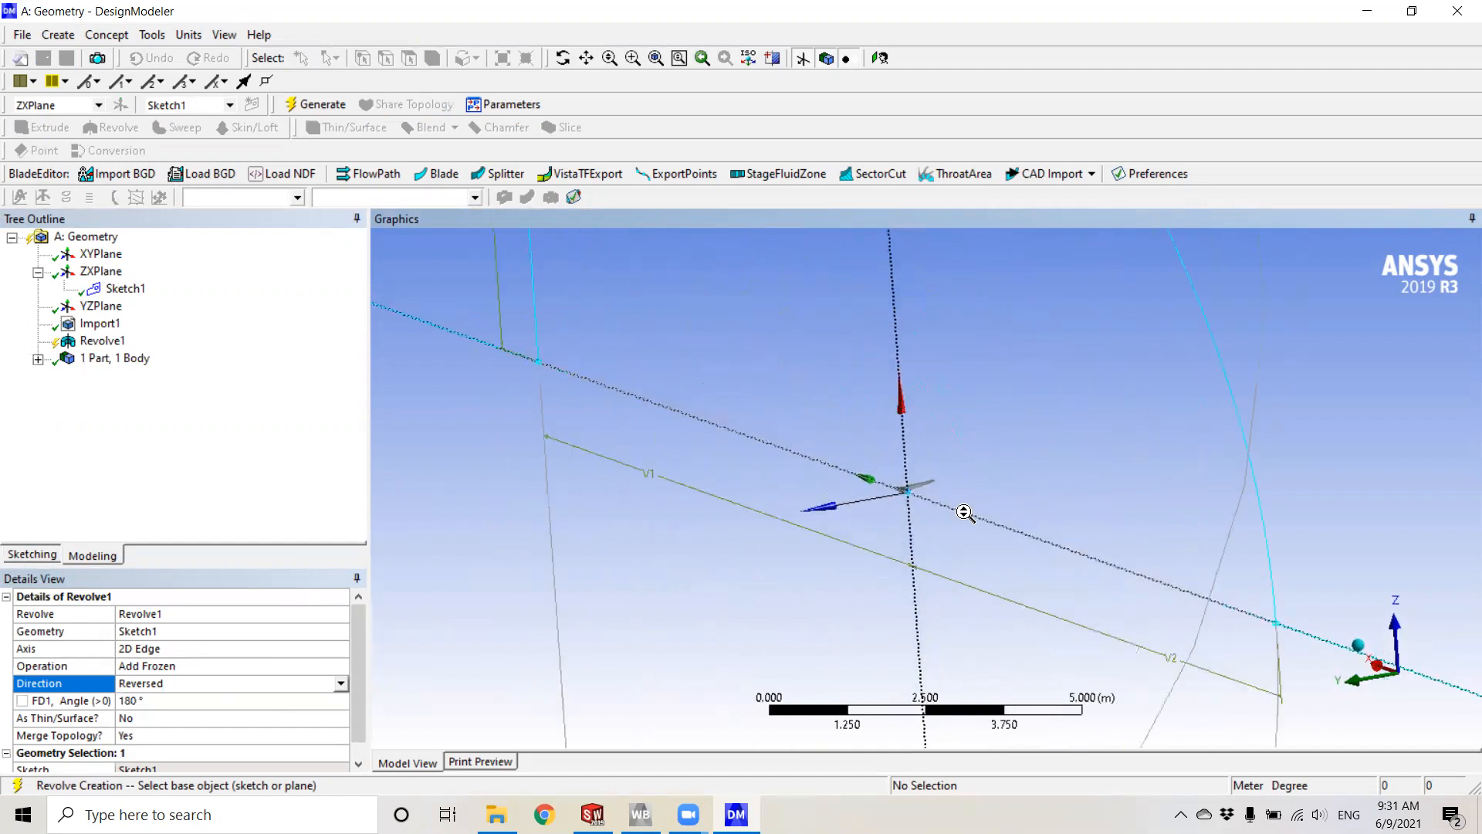
click(320, 106)
scroll(896, 594, down, 4)
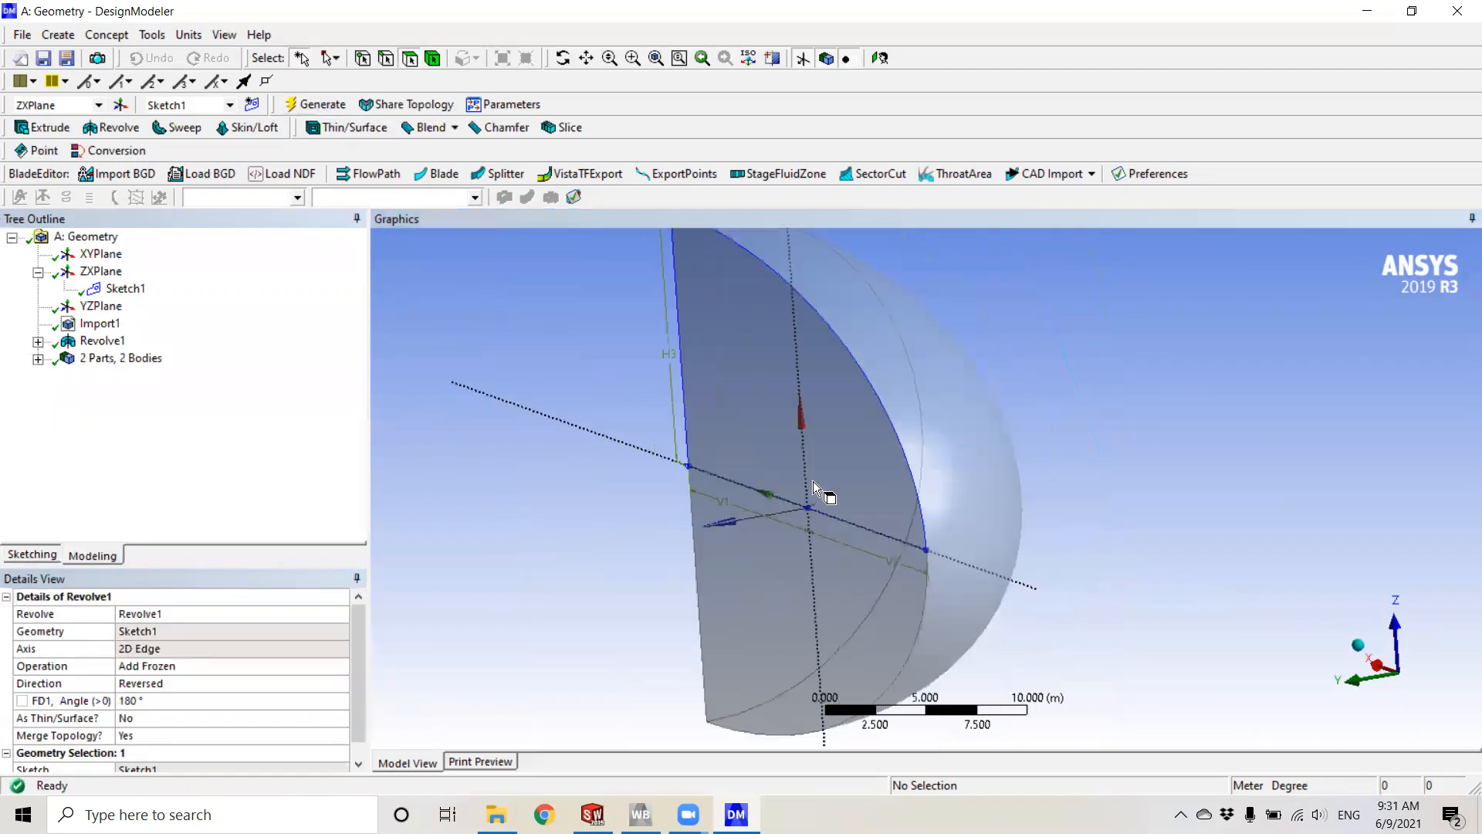
- Hide Sketch1 under the ZX plane
click(122, 292)
right_click(121, 294)
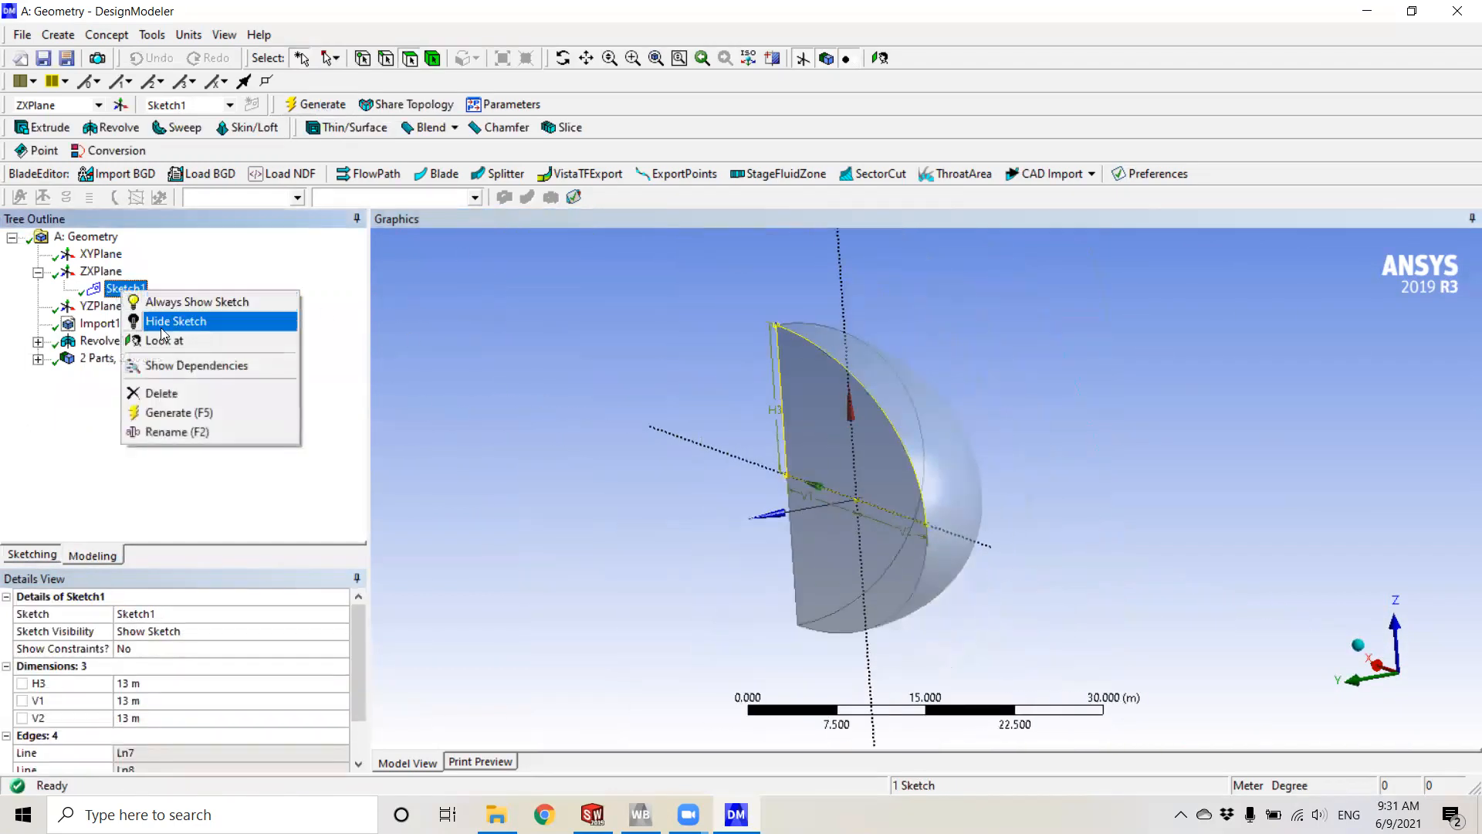
click(166, 318)
- Examine the revolved half domain from its symmetry face and inspect the wing-body at the origin up close
mouse_move(911, 494)
middle_down()
mouse_move(967, 483)
mouse_move(956, 576)
middle_up()
click(957, 578)
scroll(910, 494, down, 4)
scroll(904, 494, up, 9)
mouse_move(915, 526)
middle_down()
mouse_move(902, 430)
mouse_move(960, 465)
mouse_move(1215, 466)
mouse_move(865, 450)
mouse_move(910, 487)
mouse_move(877, 464)
mouse_move(754, 448)
mouse_move(824, 445)
mouse_move(963, 573)
middle_up()
scroll(863, 552, down, 1)
scroll(826, 502, up, 7)
click(587, 58)
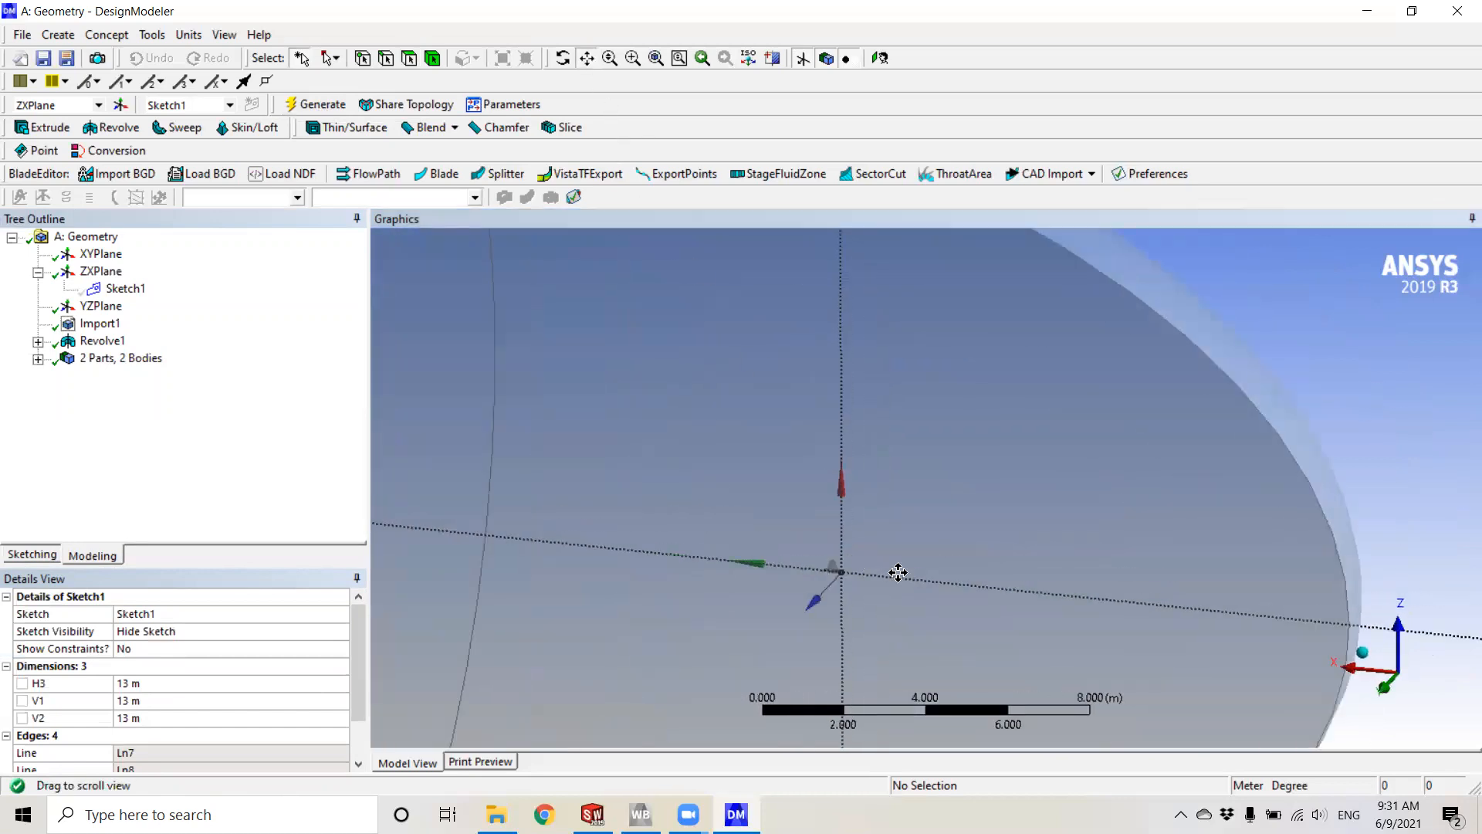
scroll(896, 572, up, 10)
scroll(883, 503, up, 3)
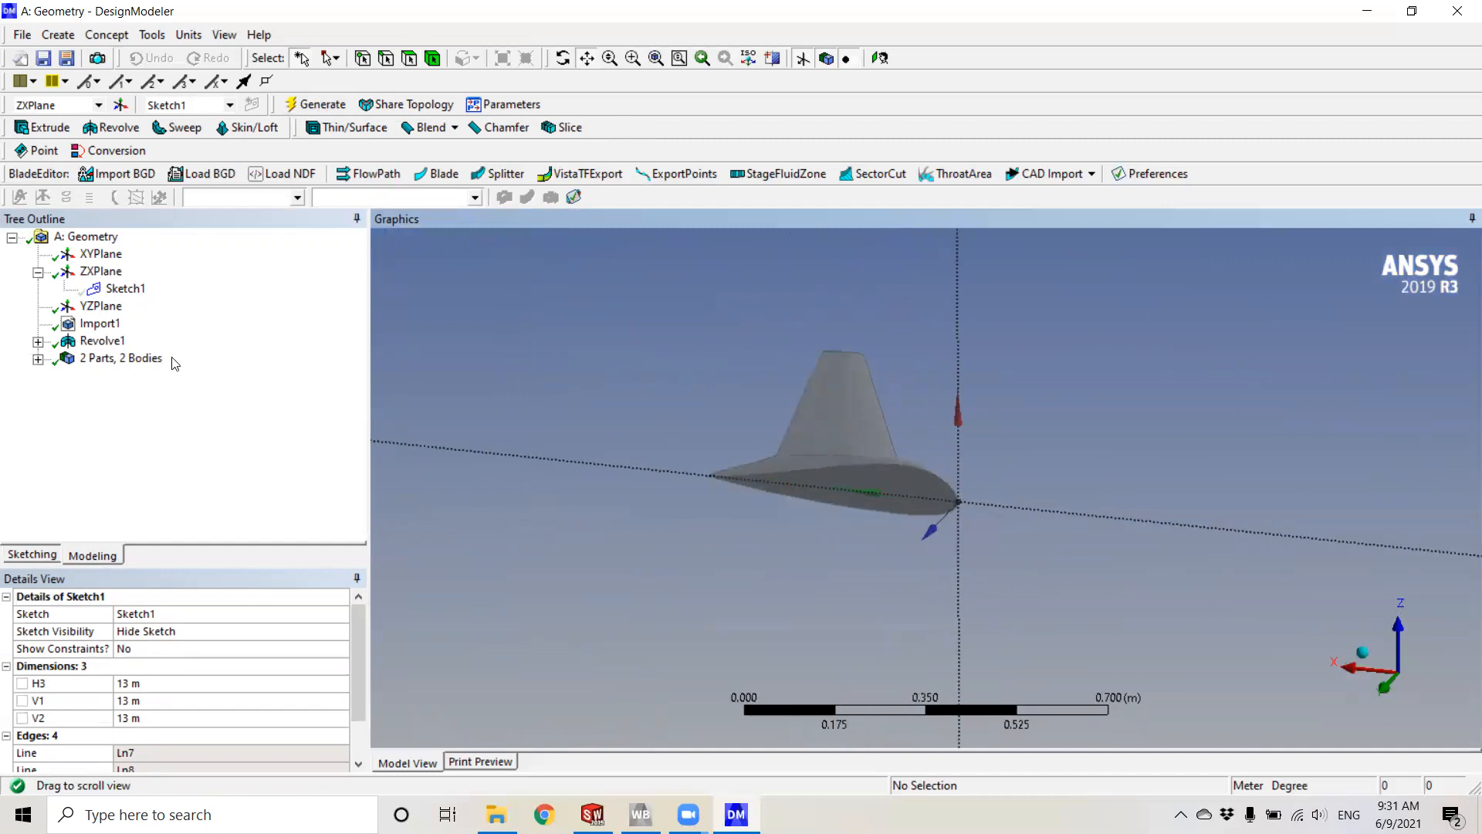
- List the model's bodies and highlight the wing-body and domain solids in turn to identify each one
click(38, 359)
click(118, 375)
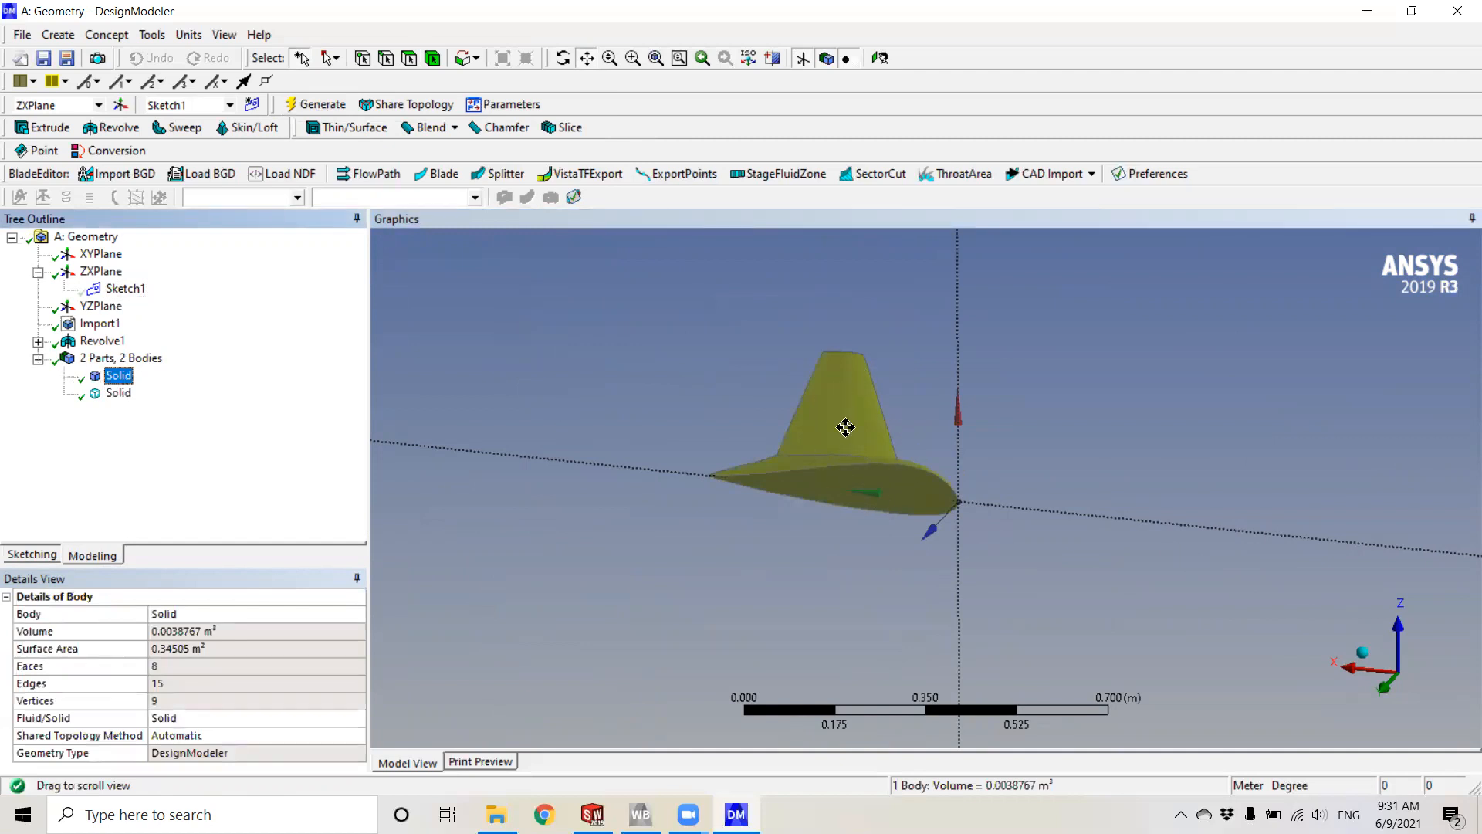
click(119, 393)
scroll(986, 473, down, 5)
scroll(1012, 470, down, 2)
drag(1264, 411, 1230, 430)
middle_drag(996, 457, 1077, 445)
drag(1077, 445, 1235, 468)
drag(1318, 533, 983, 540)
scroll(1097, 526, up, 3)
drag(1097, 526, 1004, 521)
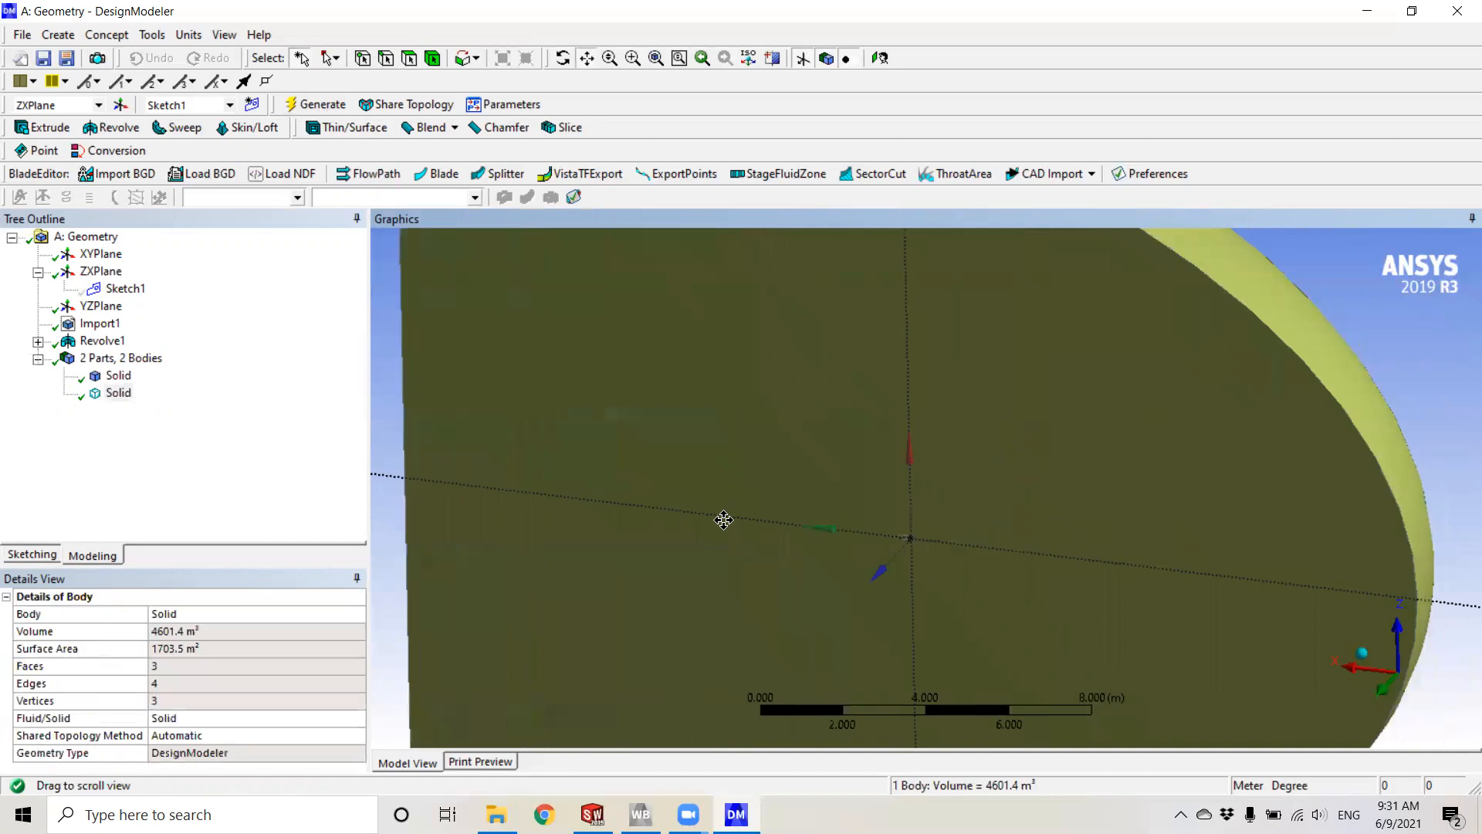
- Inspect the highlighted wing-body solid's size and position relative to the enclosing domain
click(118, 375)
click(118, 392)
click(118, 375)
scroll(929, 528, up, 3)
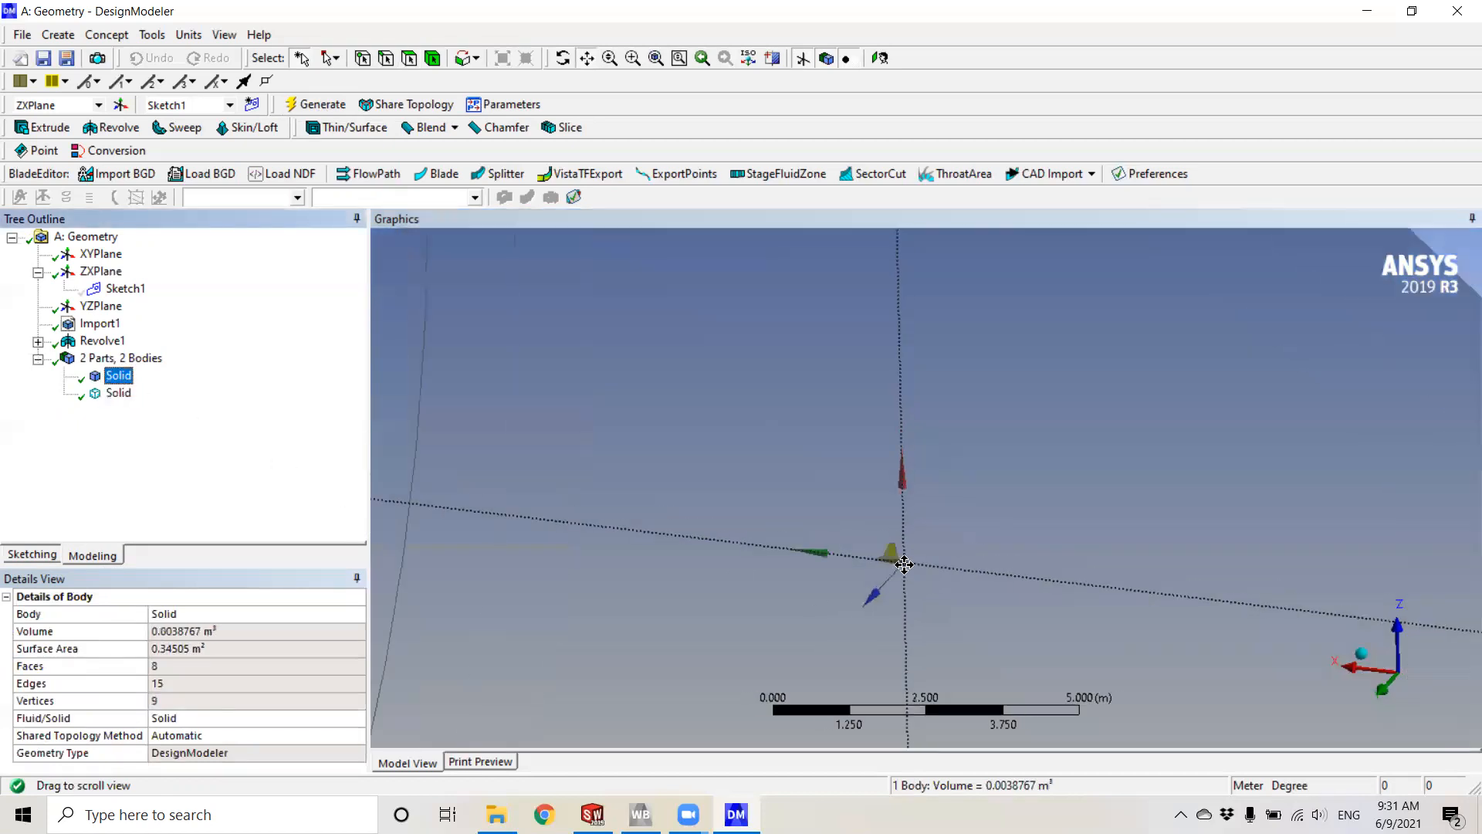
drag(961, 544, 1109, 479)
scroll(1109, 480, up, 8)
drag(1296, 501, 1047, 510)
scroll(1048, 510, up, 3)
drag(1231, 529, 886, 488)
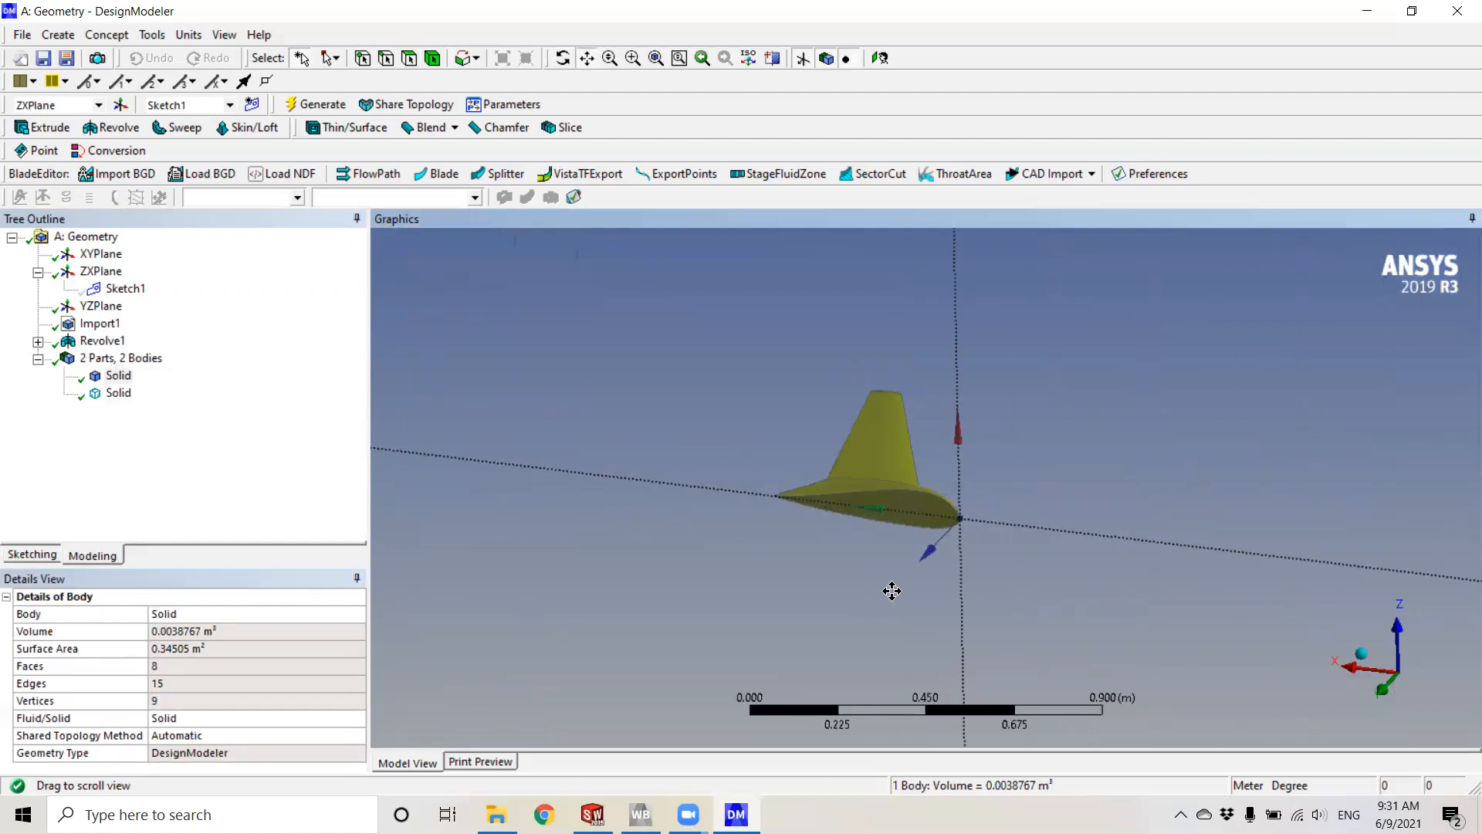
scroll(1108, 433, down, 6)
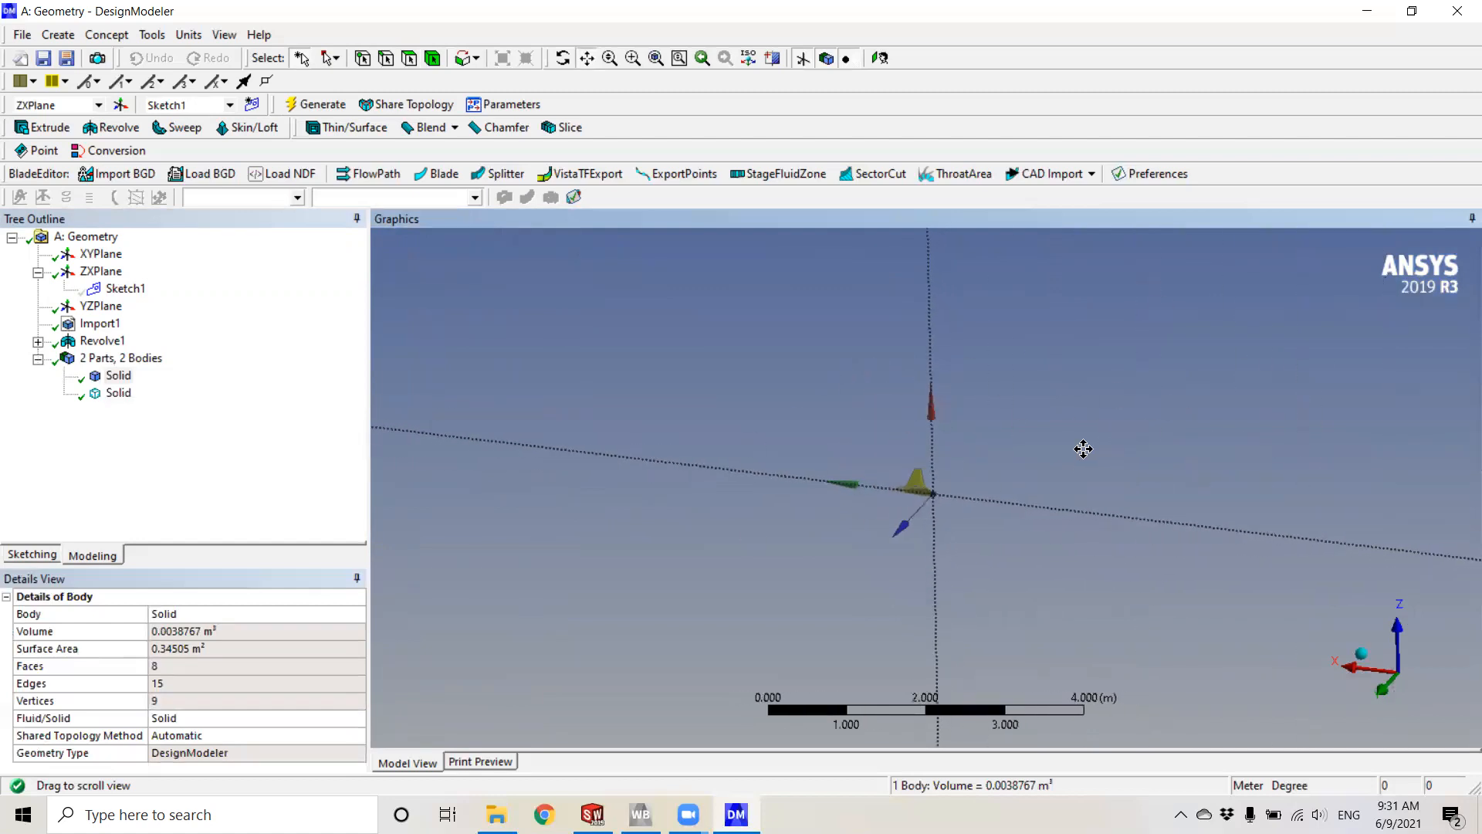
scroll(1083, 448, down, 4)
drag(937, 326, 908, 419)
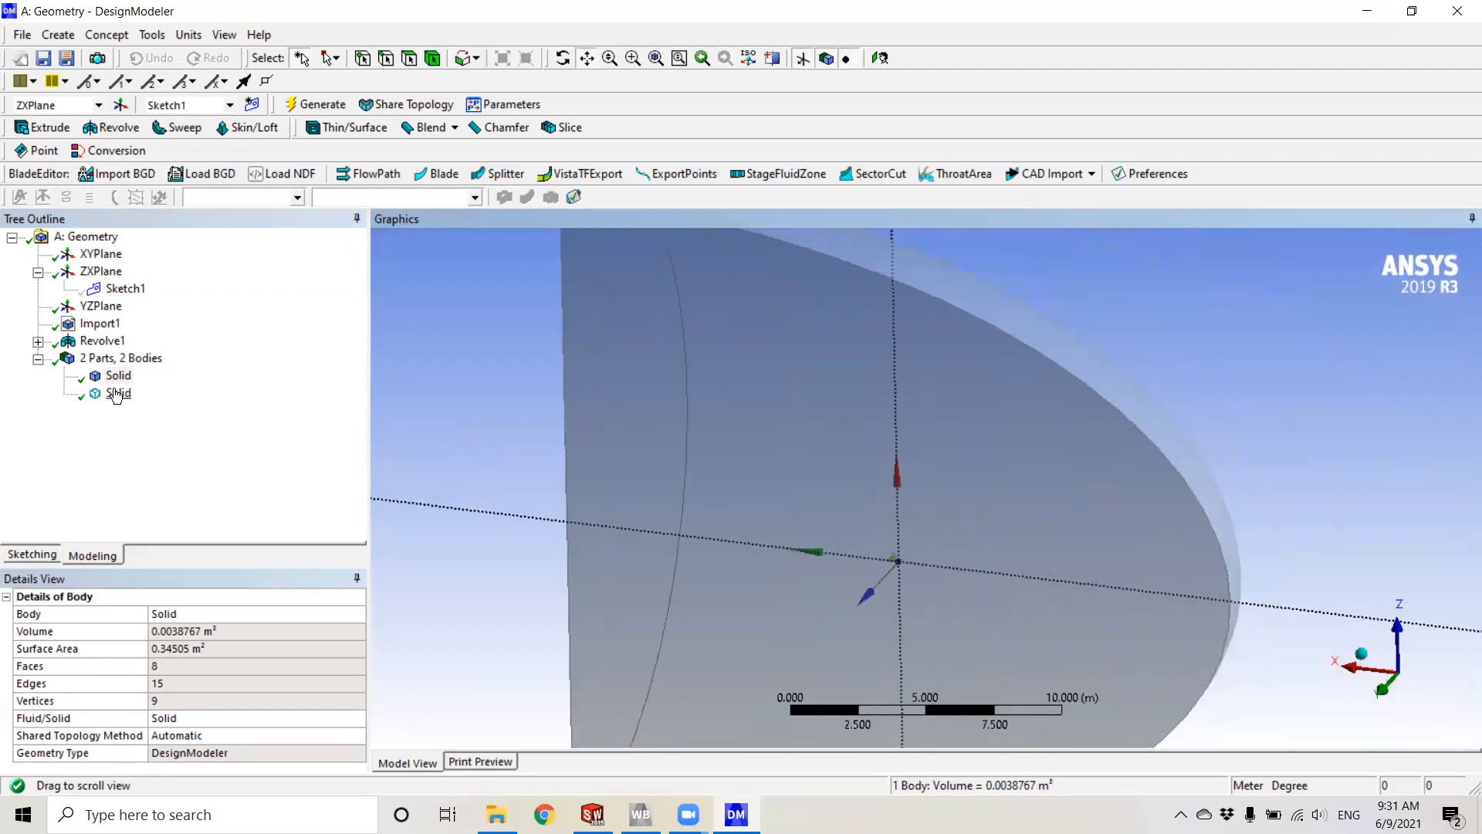
- Create a Boolean with the Subtract operation and assign the revolved domain as its target body
click(120, 358)
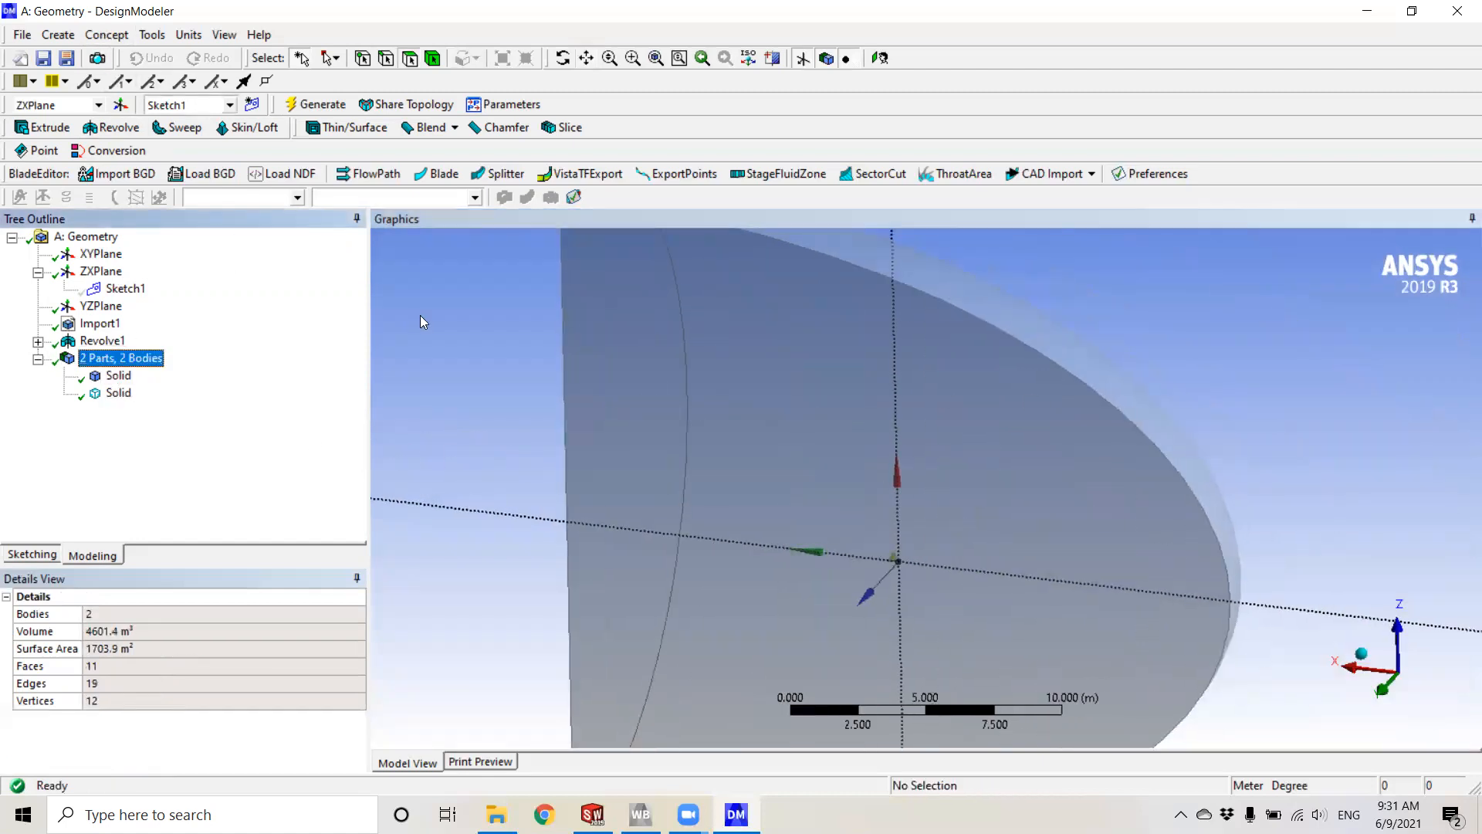
click(58, 35)
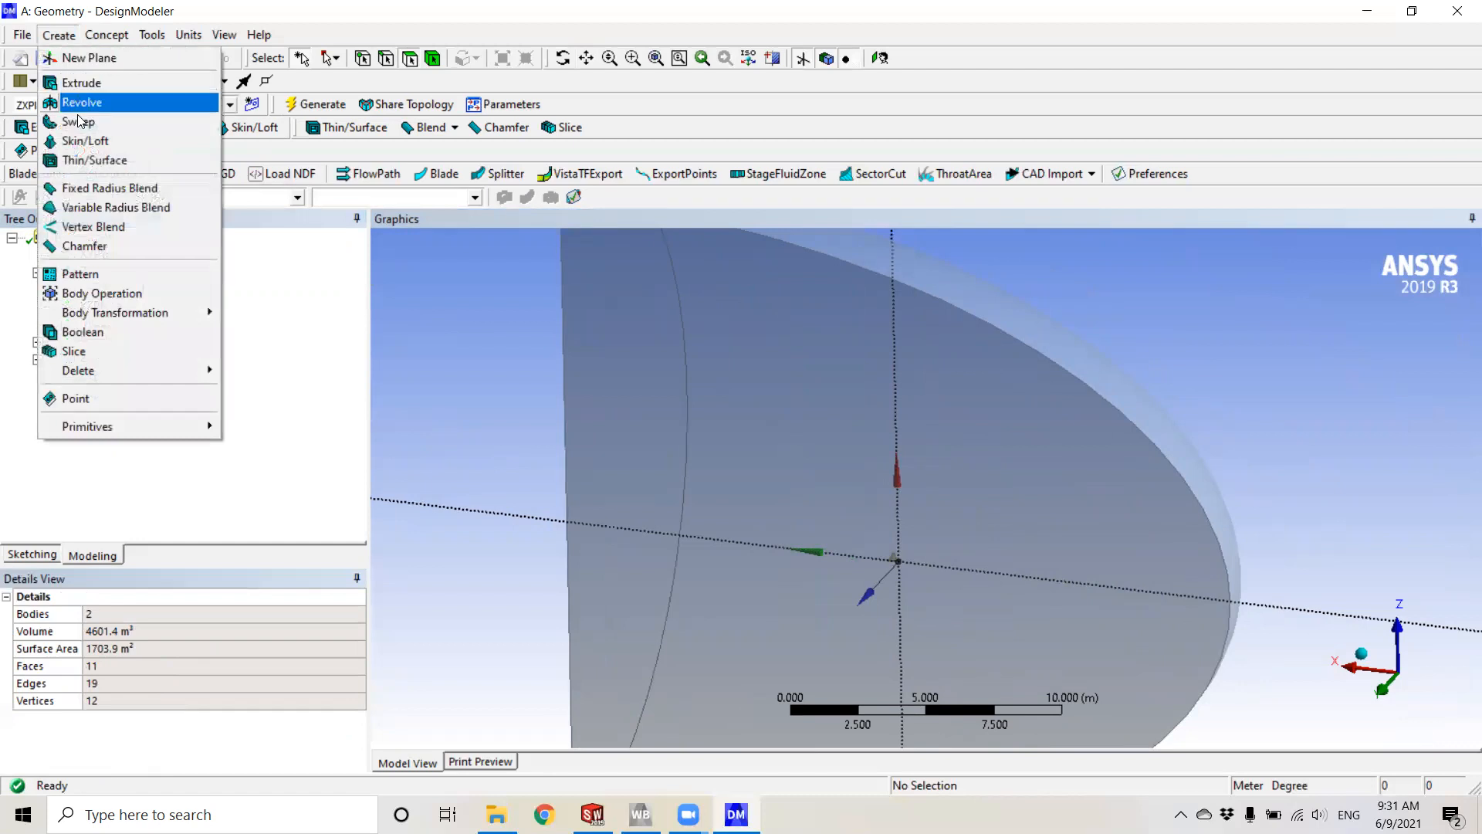
click(82, 332)
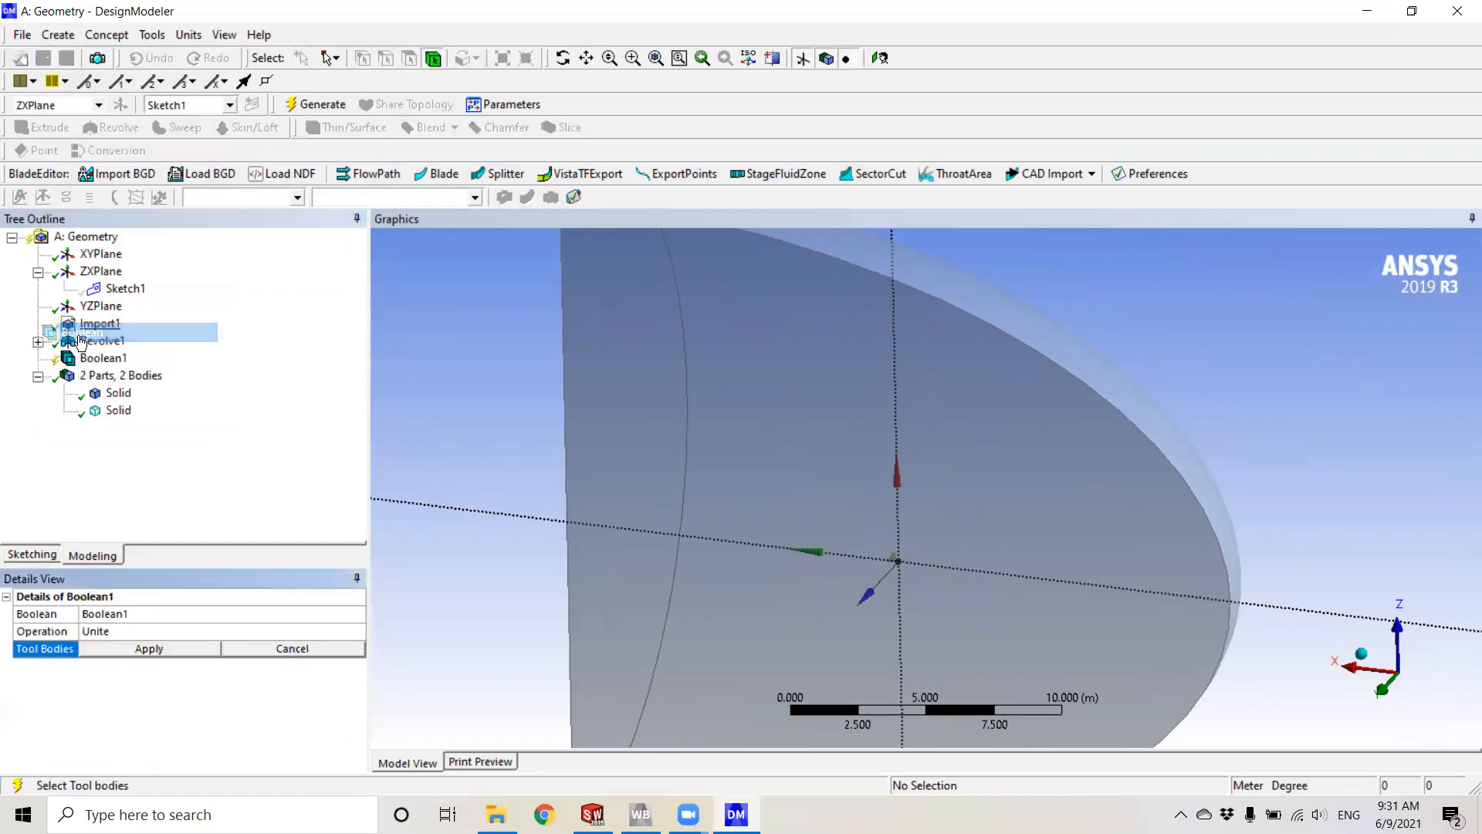
click(125, 632)
click(357, 631)
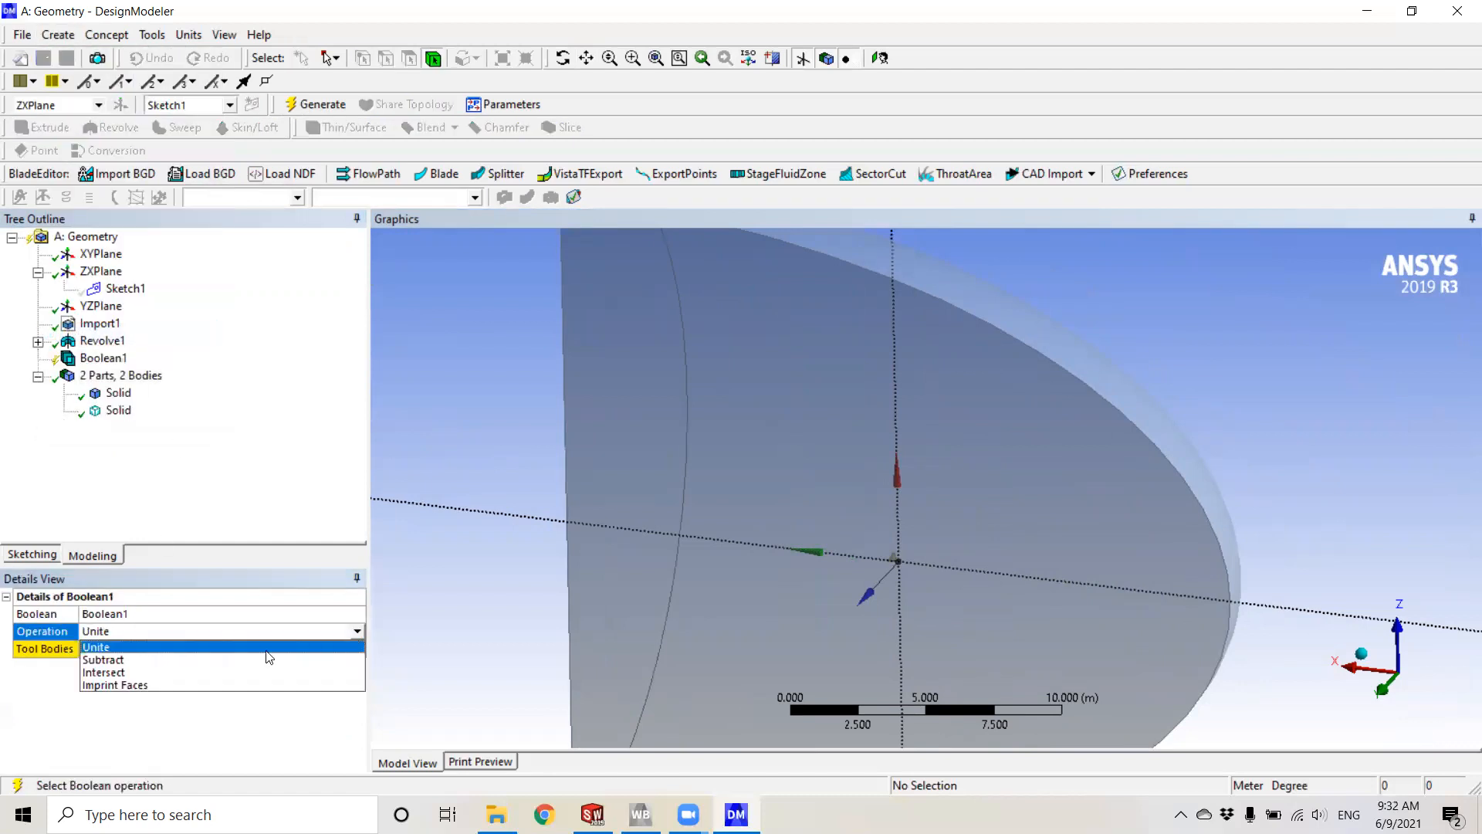
click(180, 656)
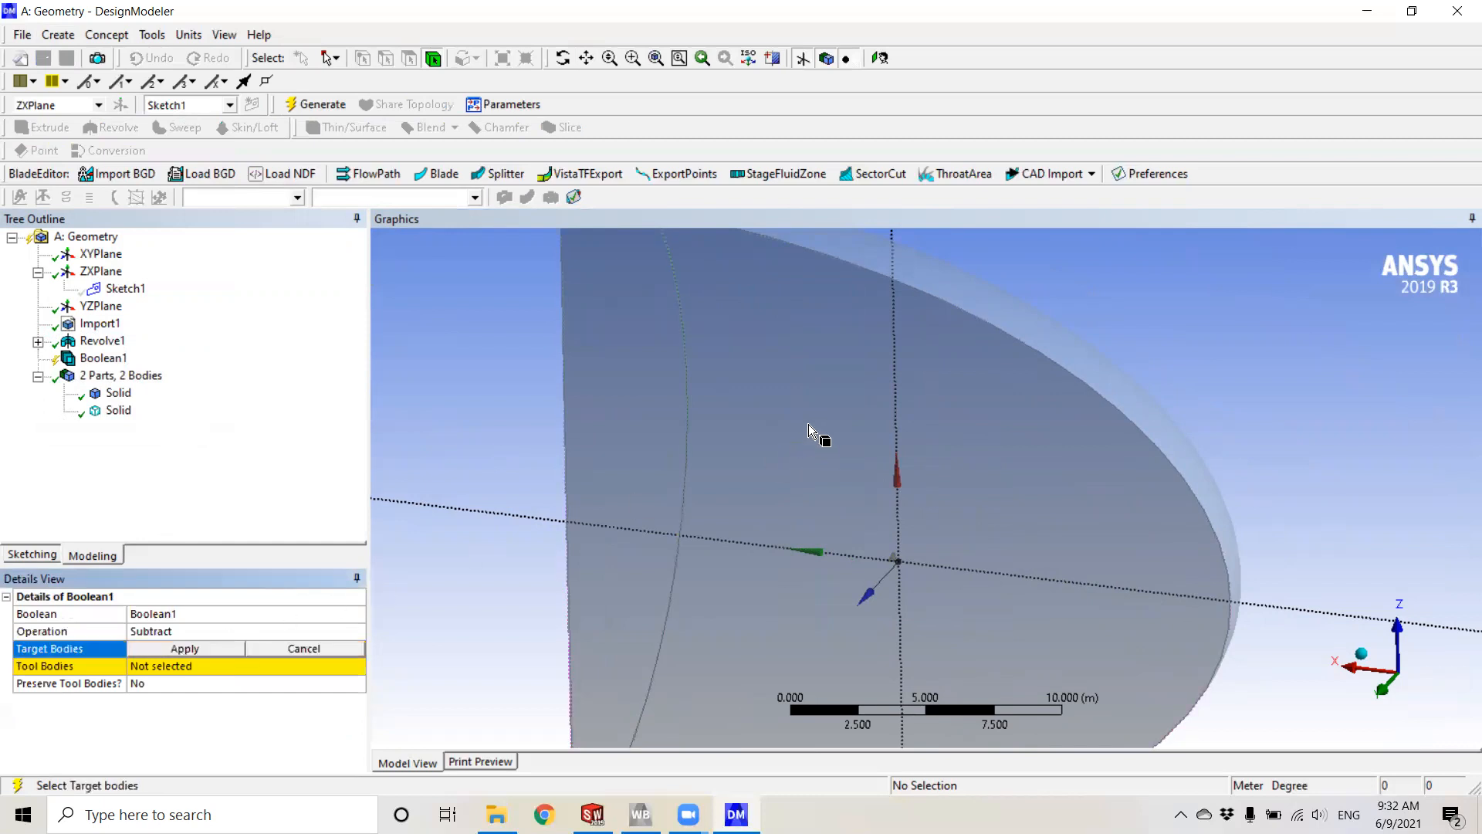
click(768, 436)
click(204, 651)
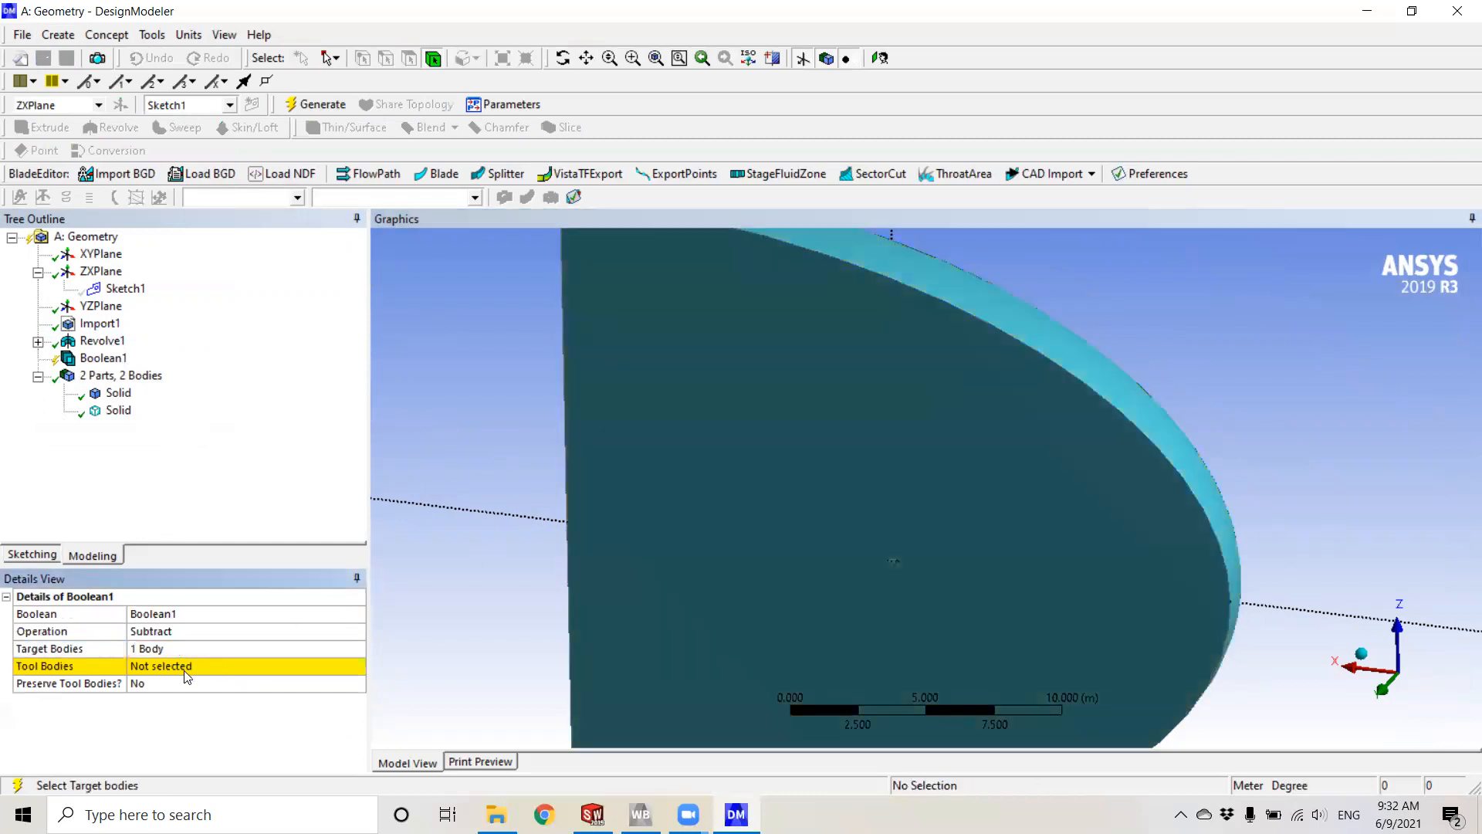
- Assign the wing-body as the Boolean's tool body without preserving it, and generate the subtraction from the domain
click(185, 667)
scroll(916, 595, up, 3)
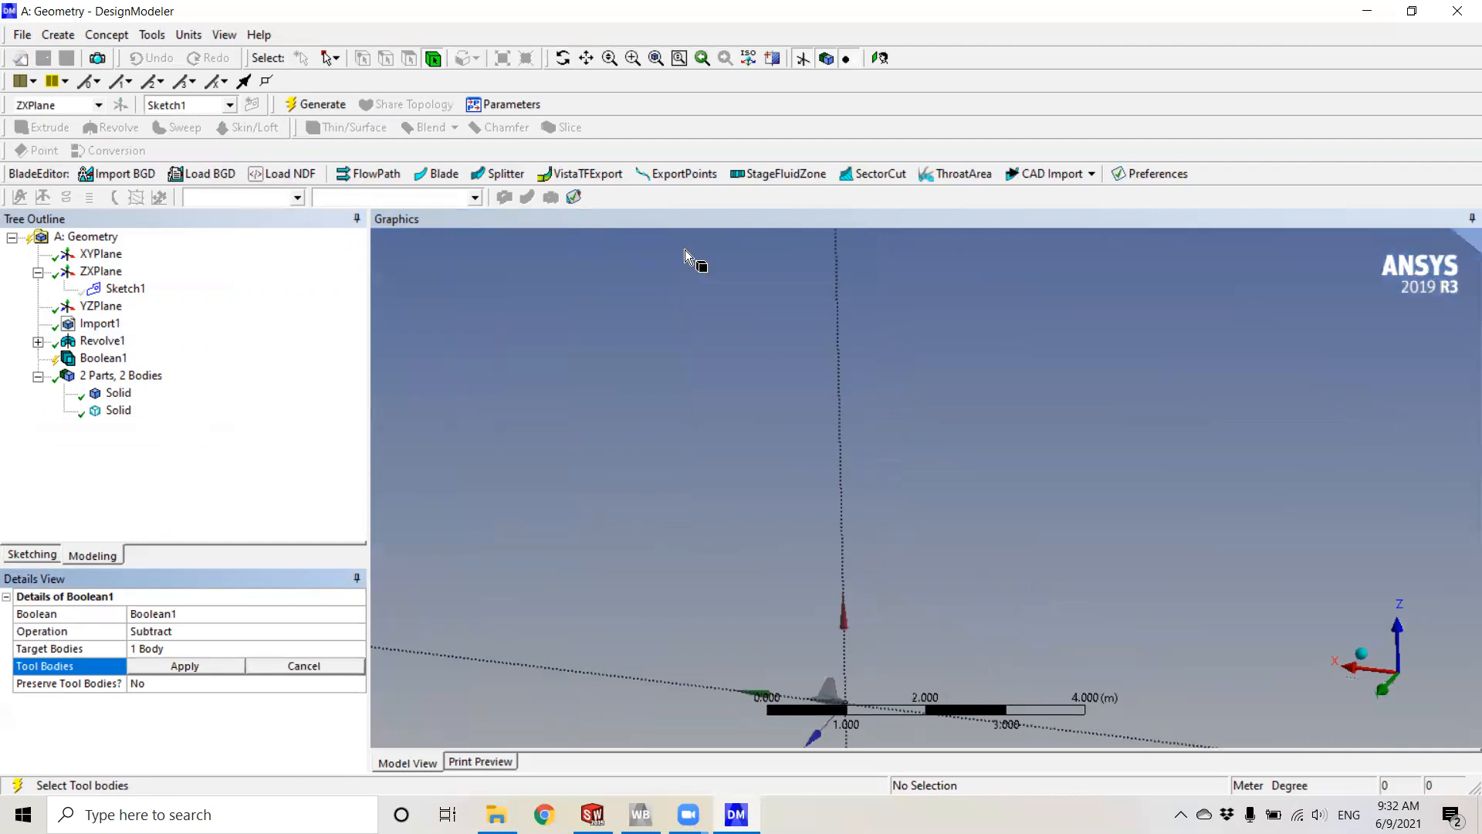
click(589, 62)
drag(790, 432, 927, 229)
scroll(1057, 511, up, 8)
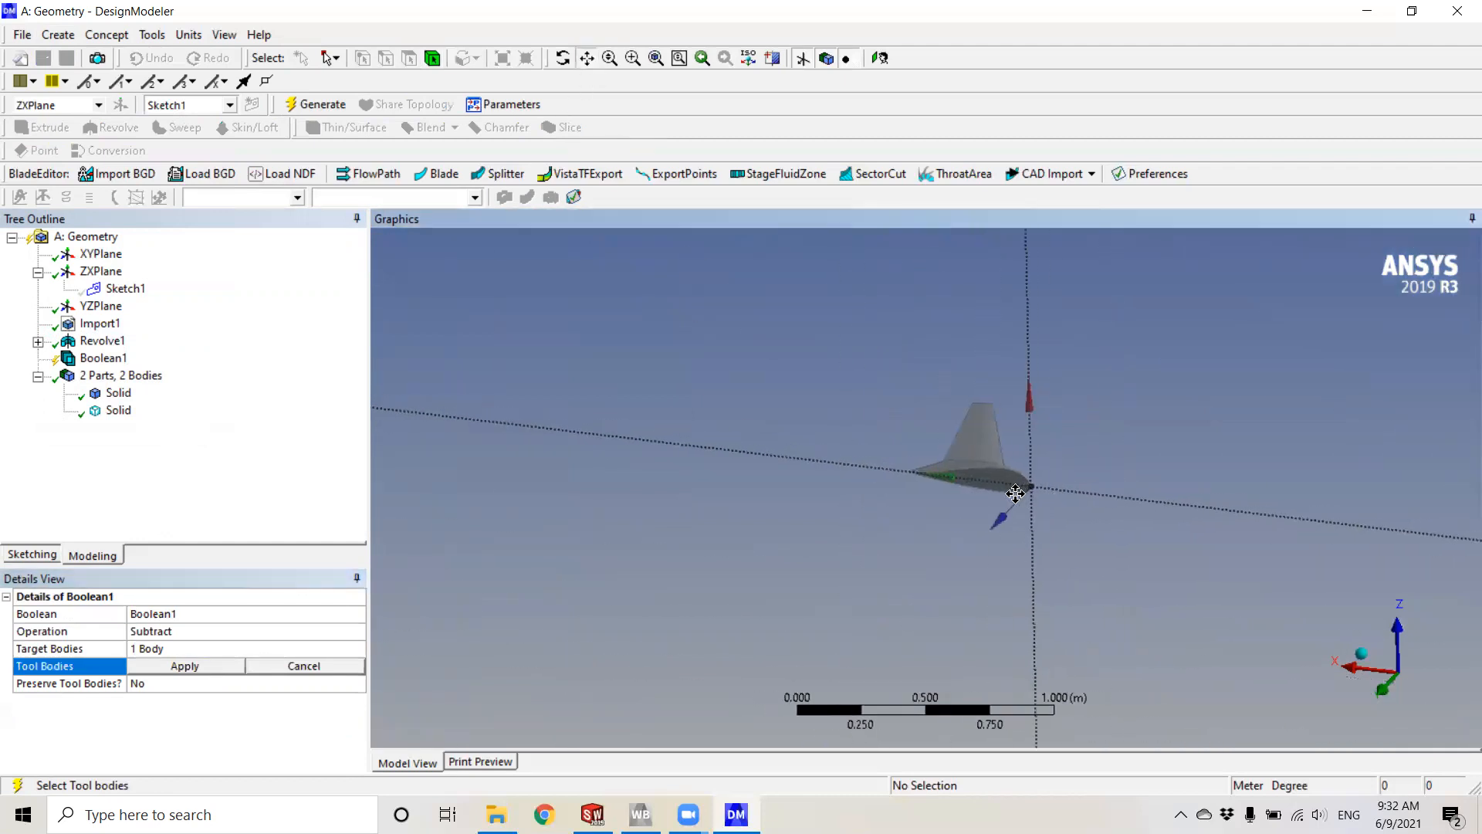
drag(1049, 520, 1047, 515)
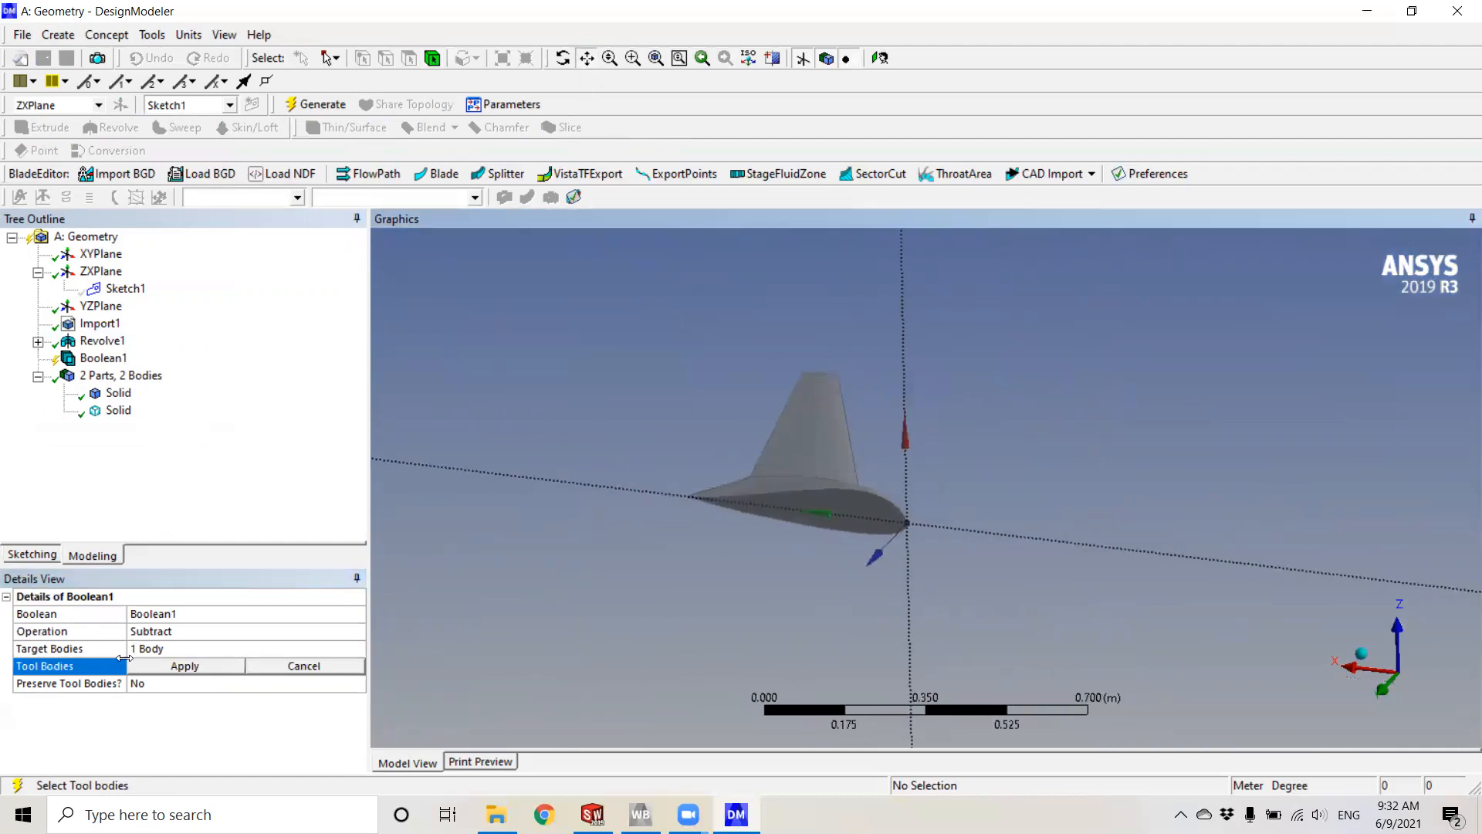
scroll(872, 572, up, 2)
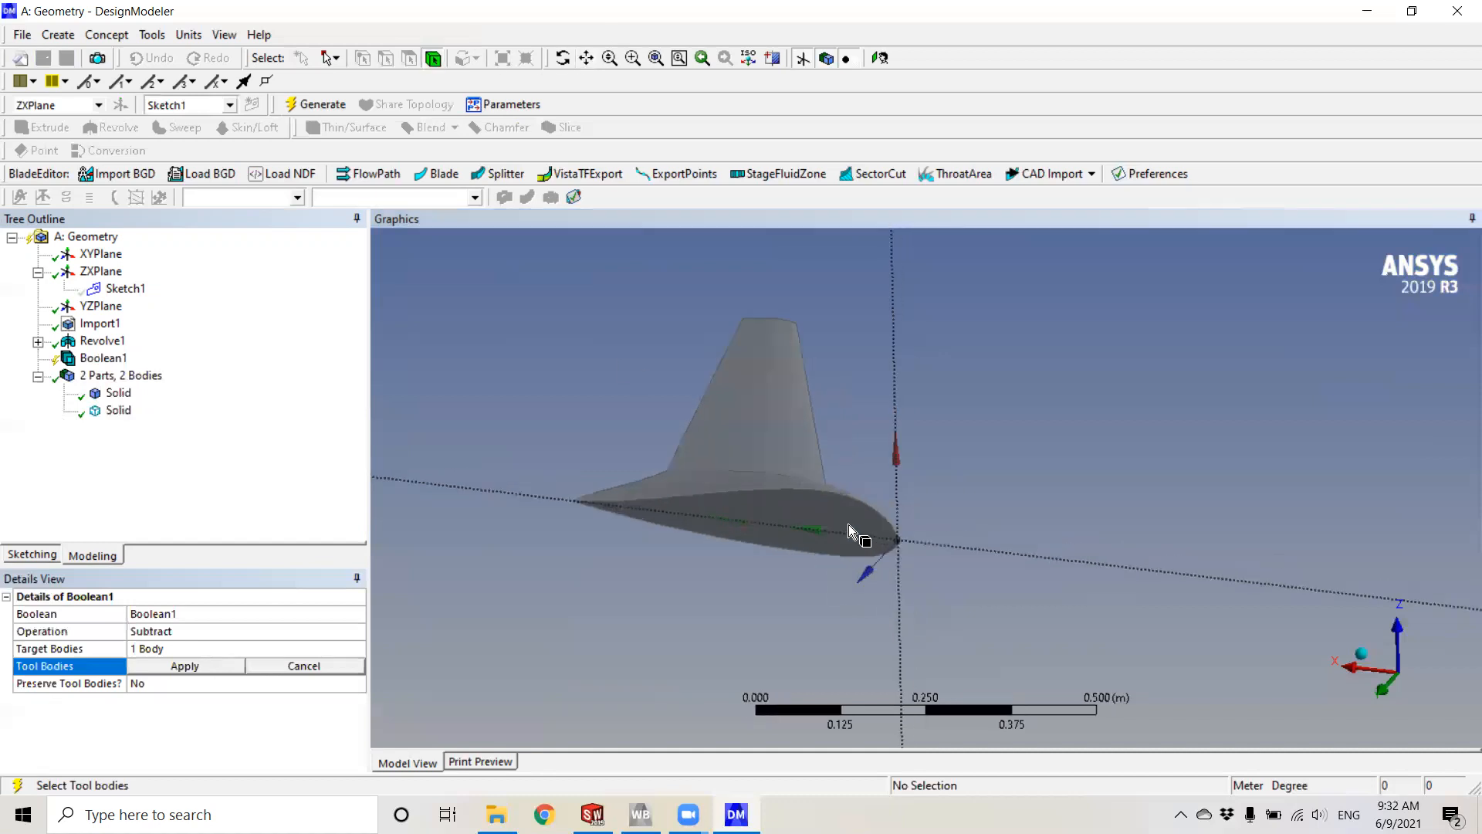
click(832, 512)
click(193, 673)
scroll(923, 502, down, 10)
click(315, 111)
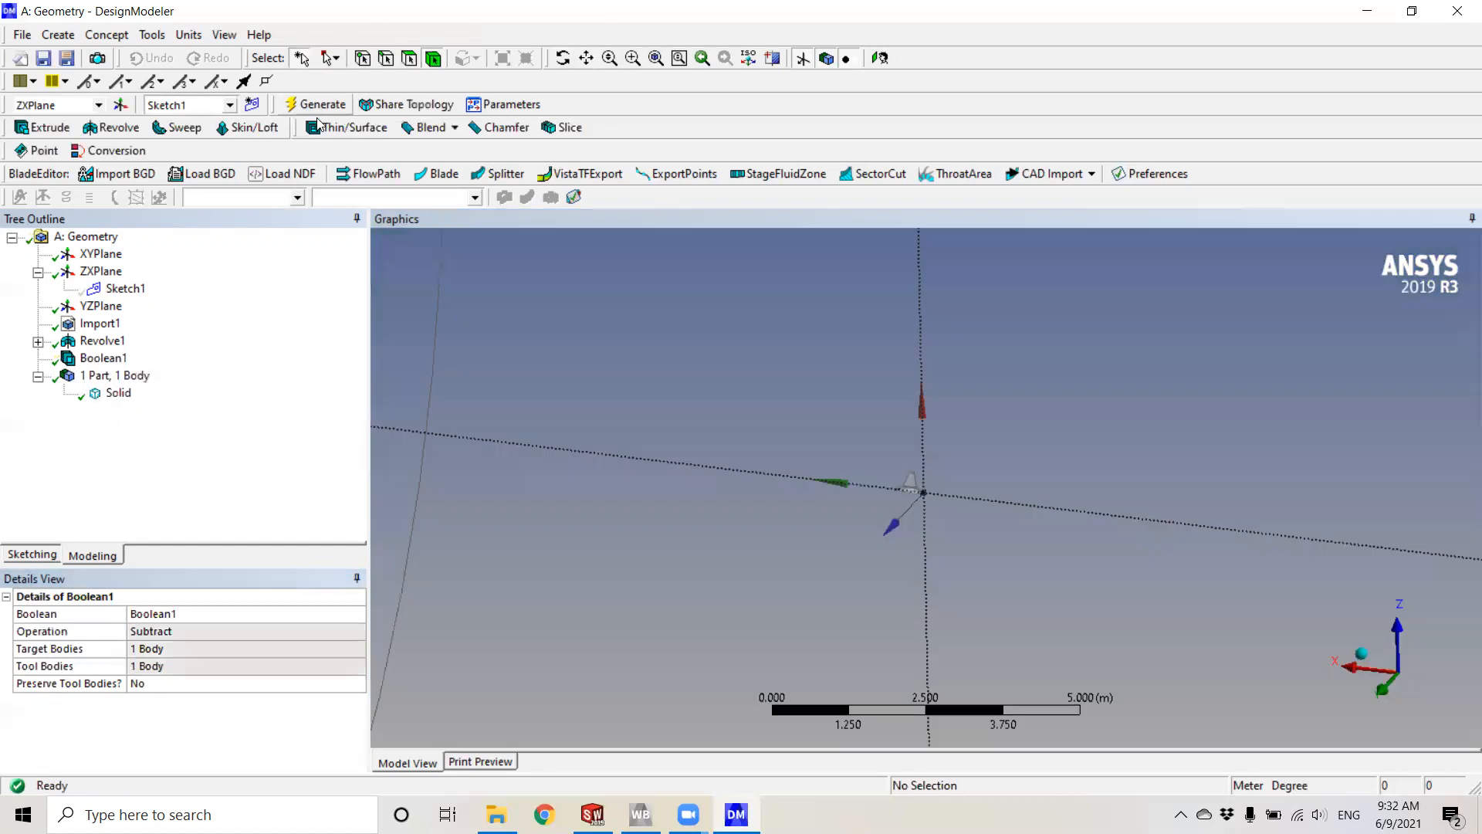
scroll(910, 488, up, 12)
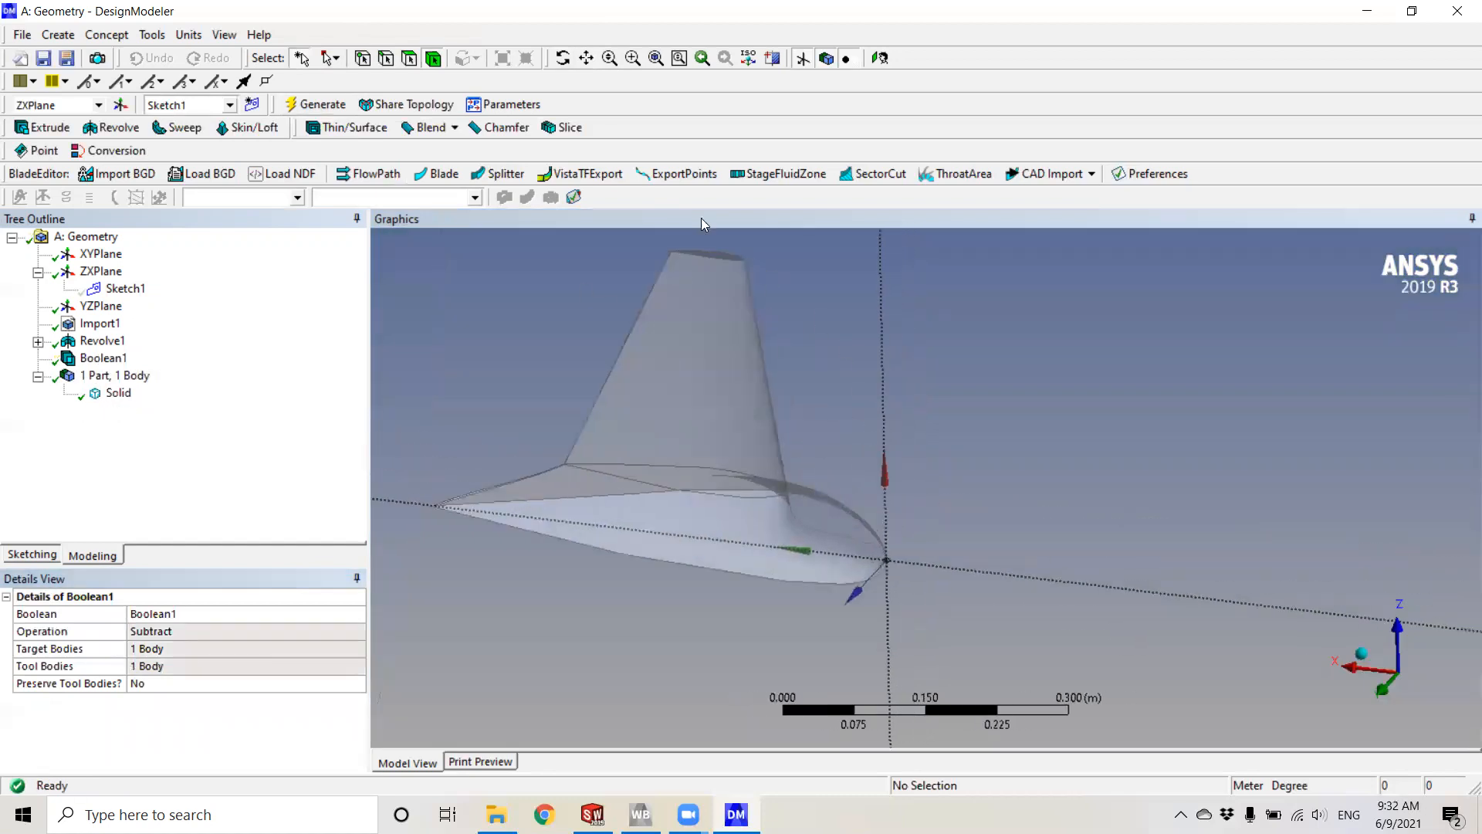
- Examine the wing-body cavity inside the flow domain up close and against the domain's full extent
click(587, 60)
drag(811, 377, 980, 347)
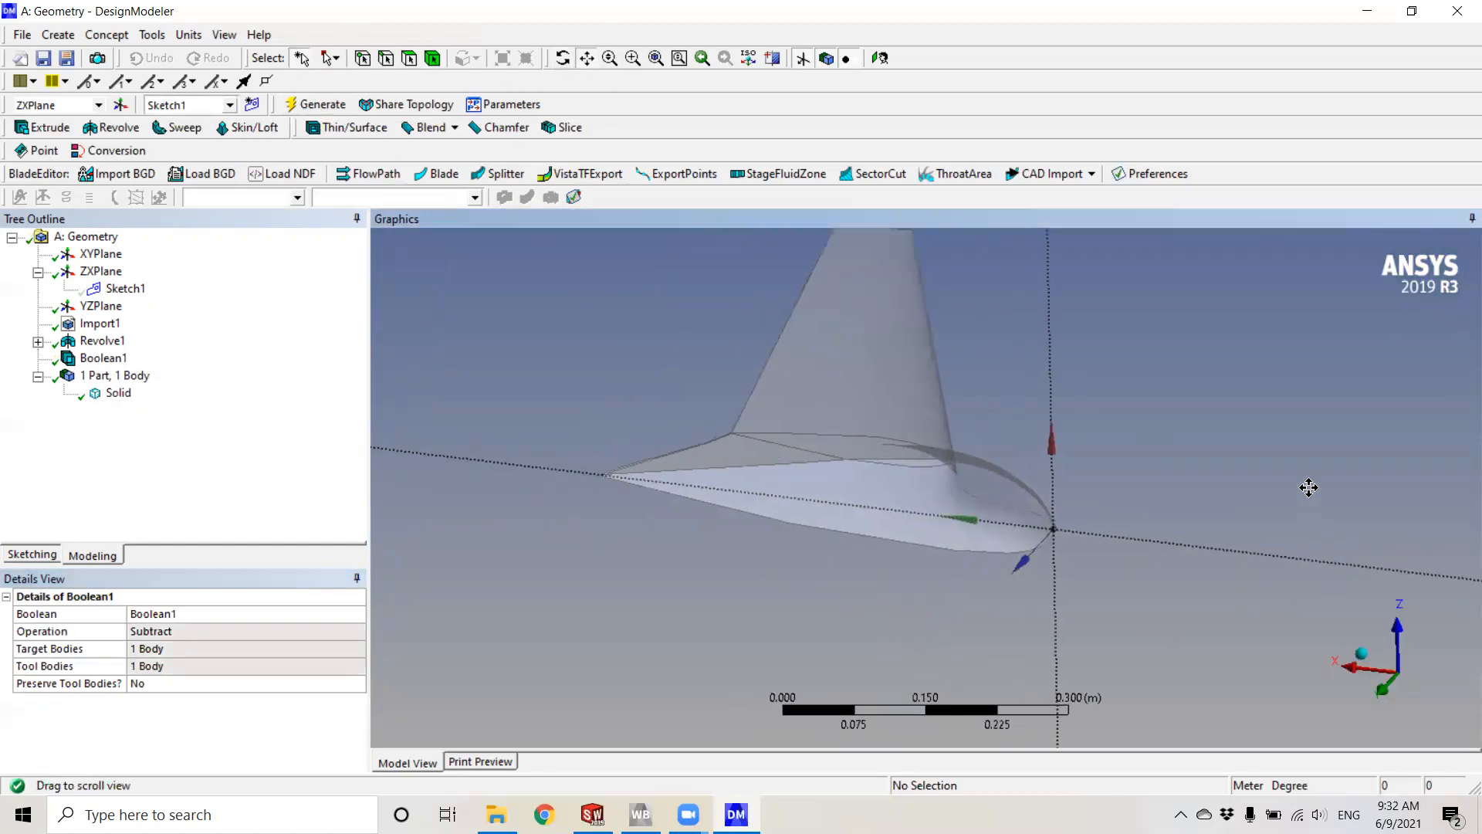
scroll(1314, 474, down, 3)
scroll(910, 398, up, 2)
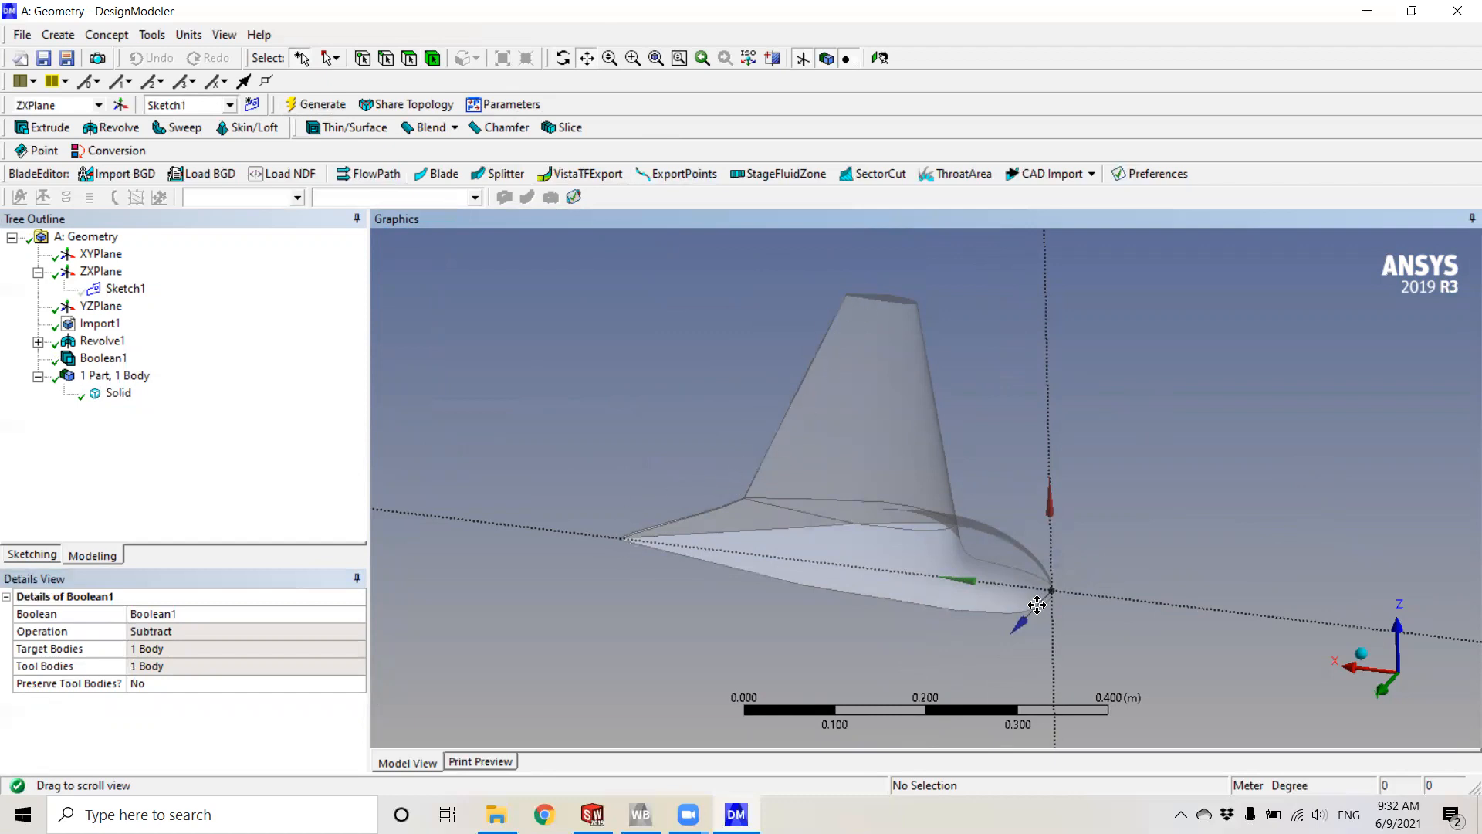
scroll(1184, 529, down, 2)
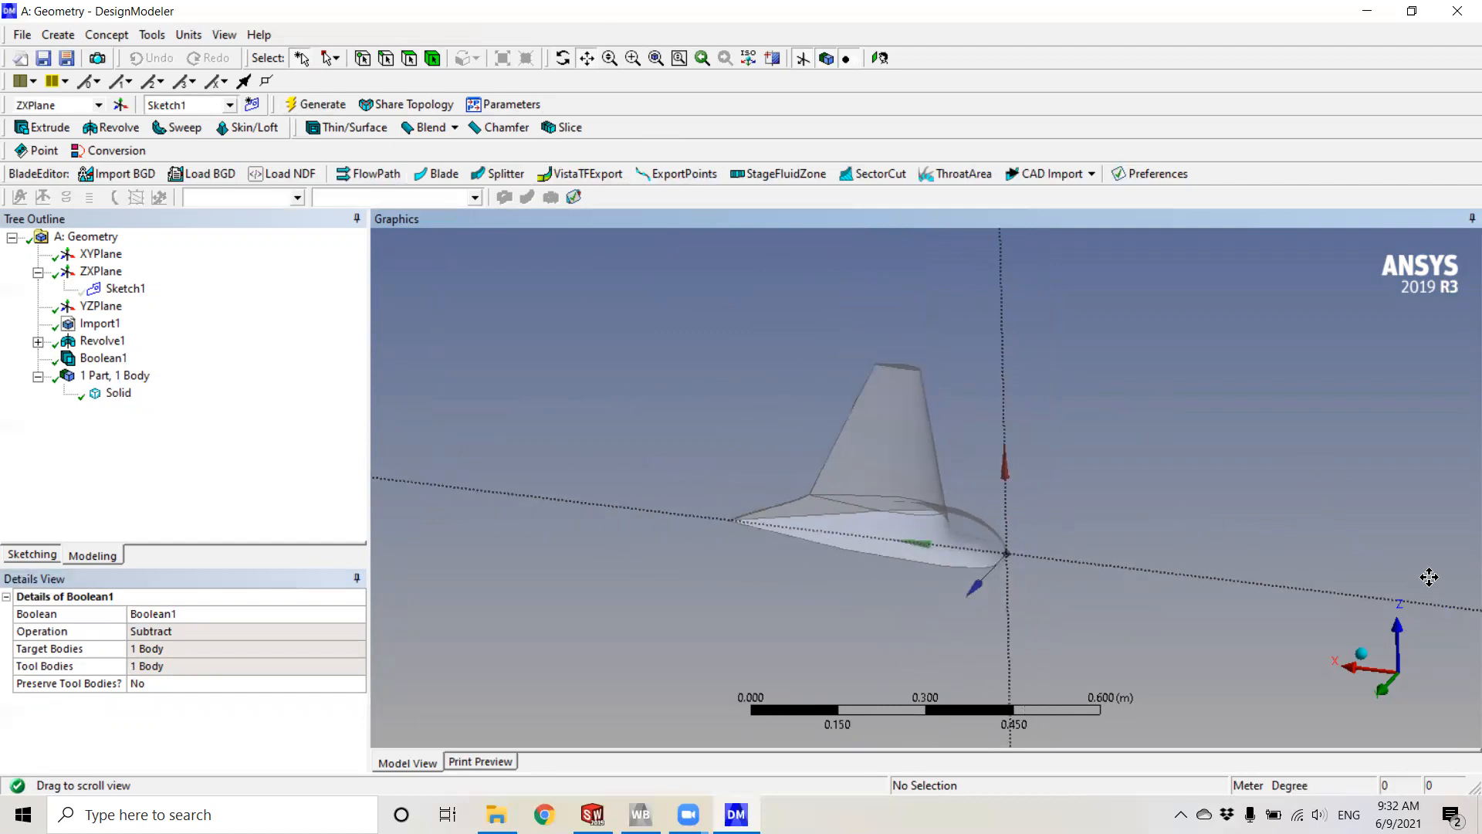
scroll(980, 519, up, 2)
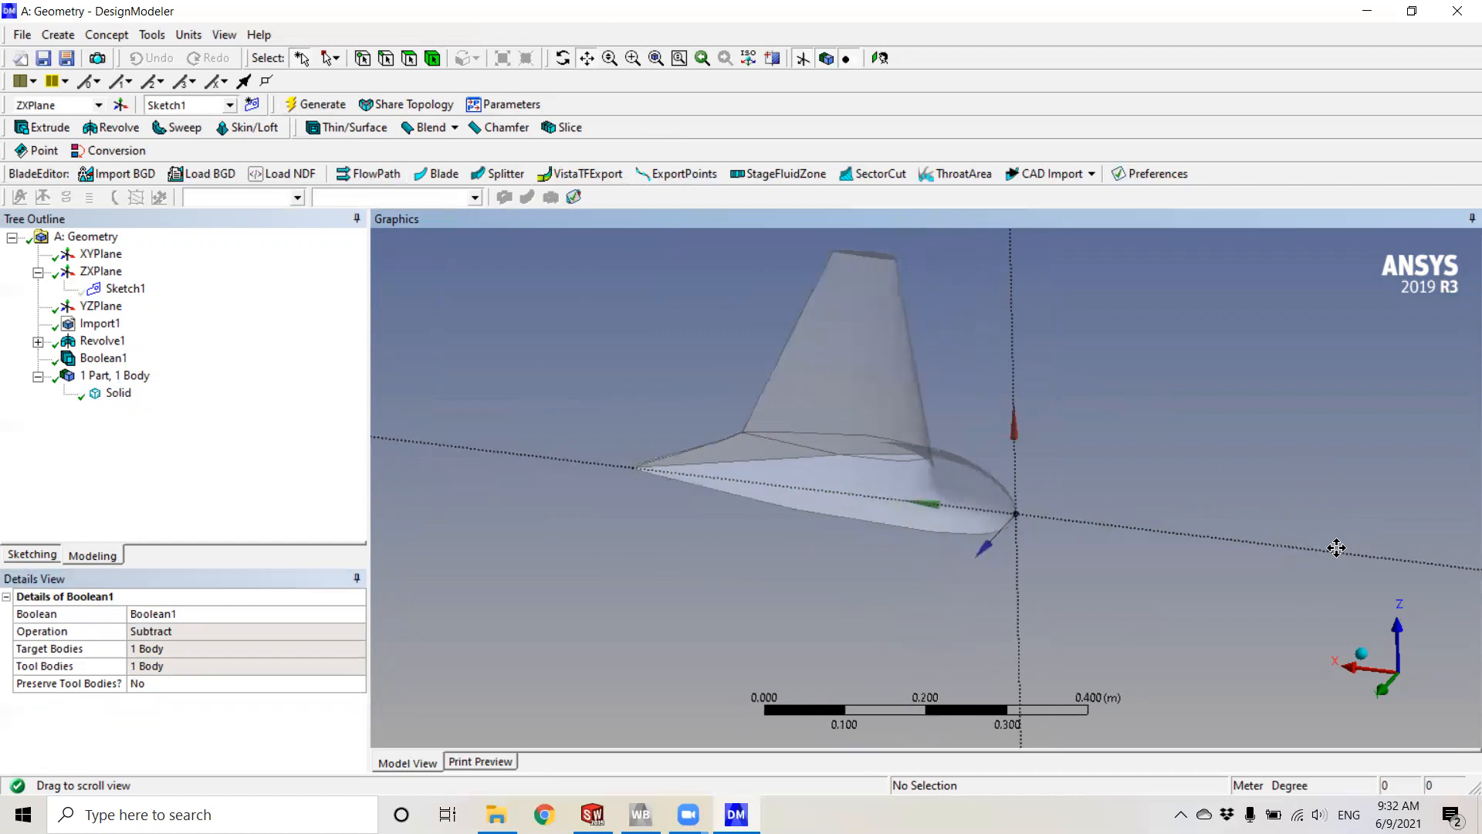
scroll(1338, 548, up, 1)
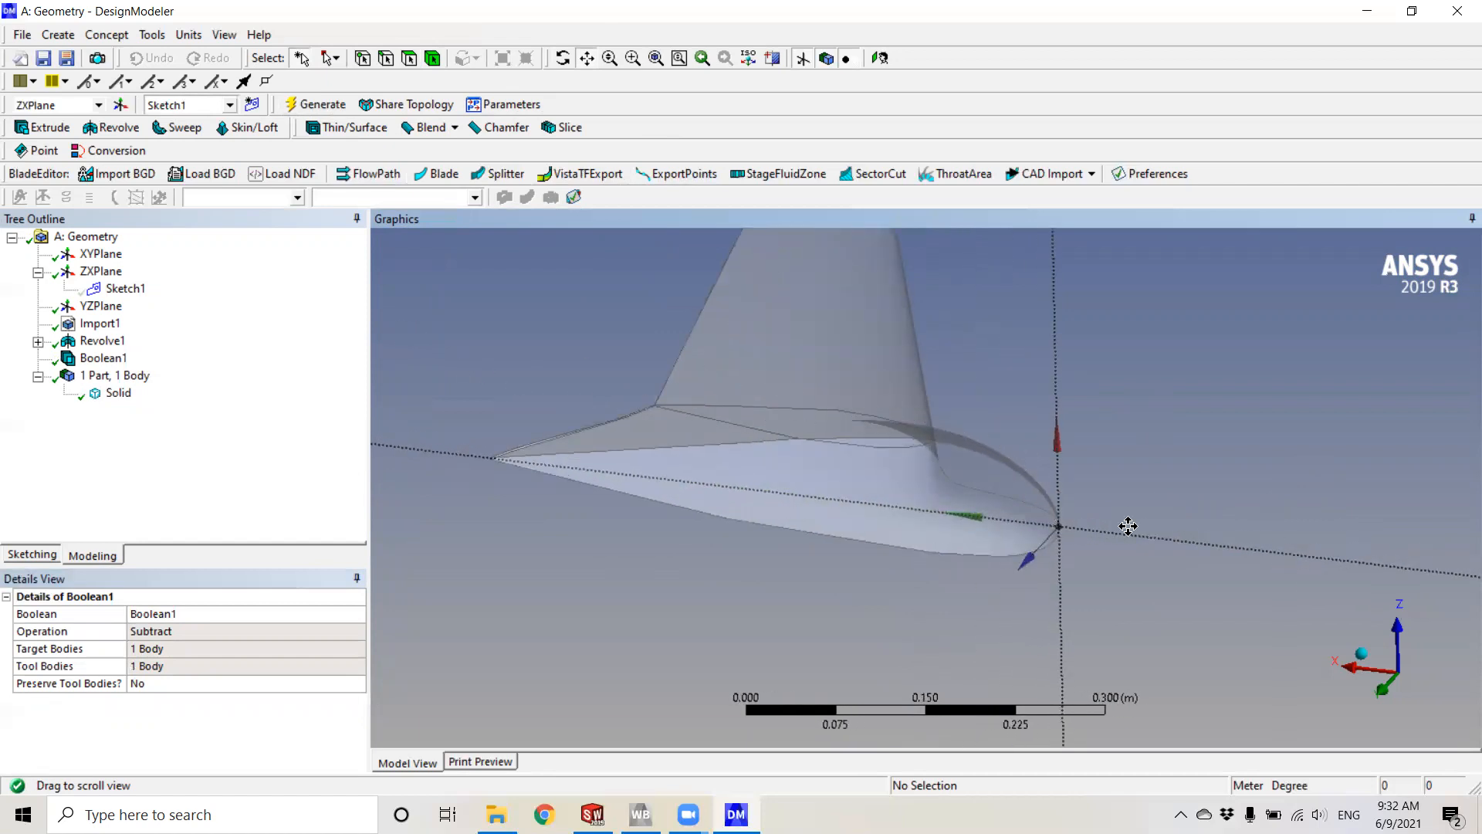
scroll(821, 414, down, 15)
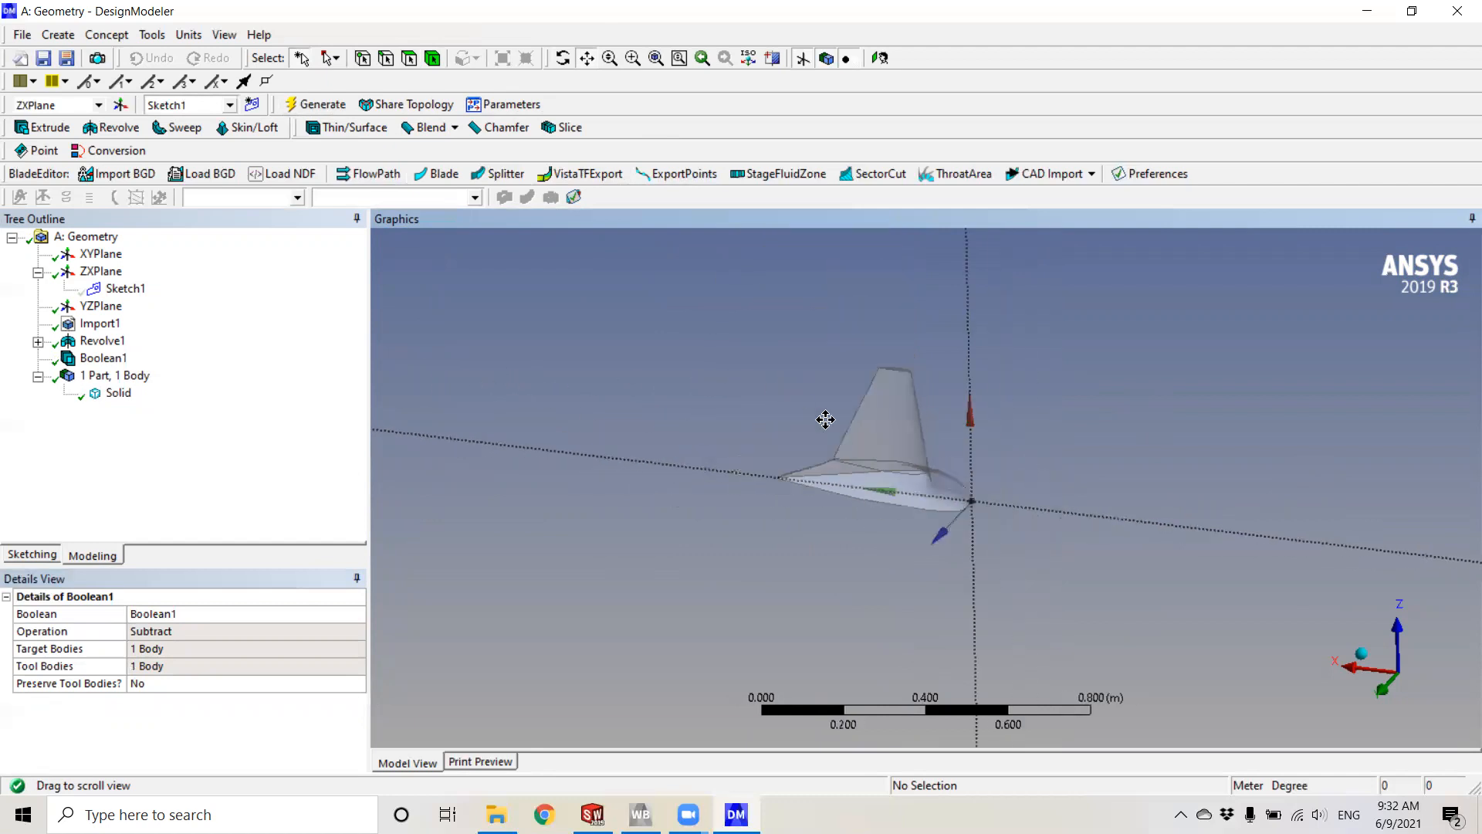
scroll(888, 490, down, 3)
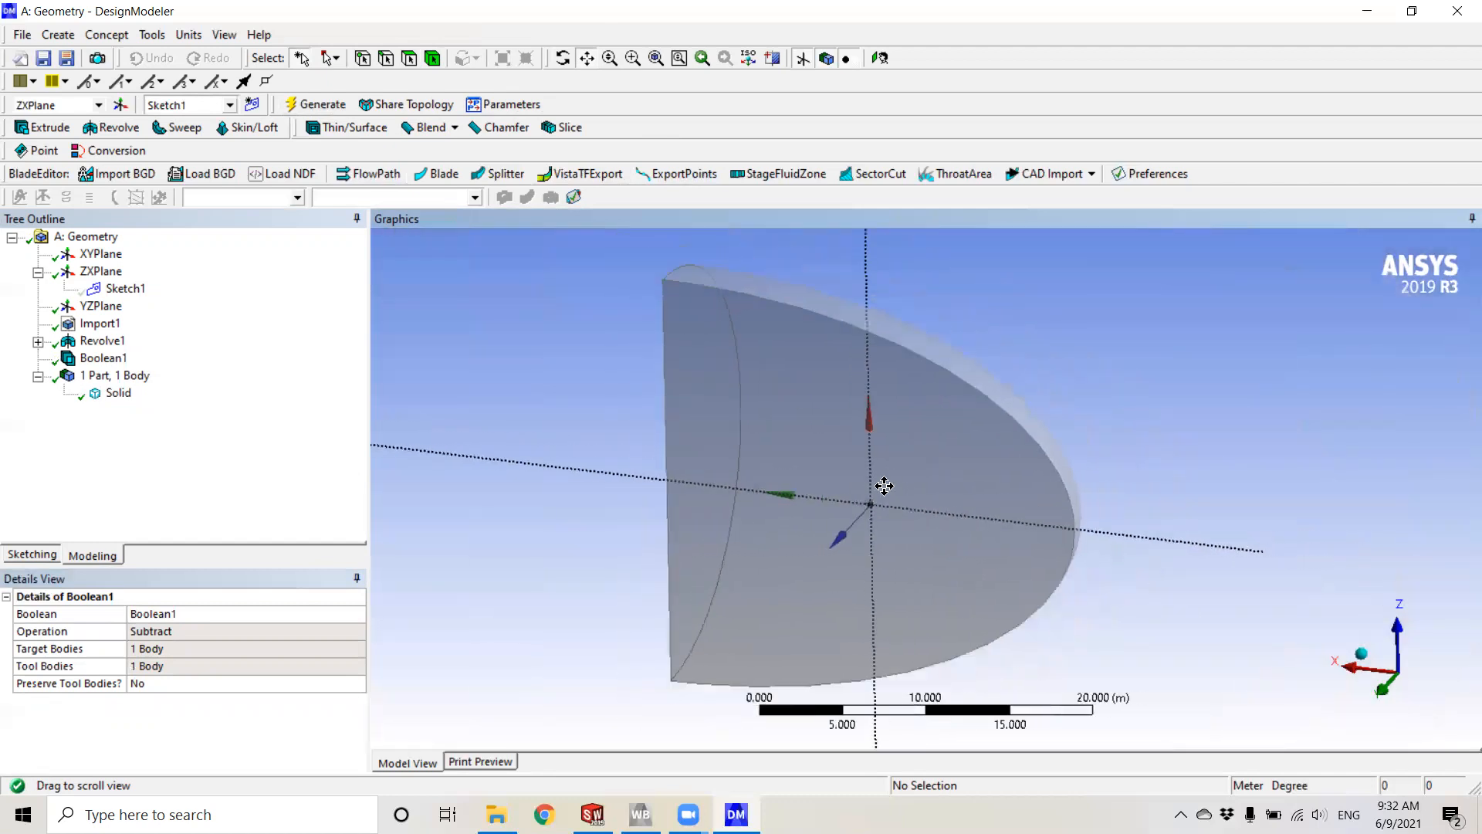
- Create a named selection called Symmetry from the domain's flat symmetry-plane face and generate it
click(37, 378)
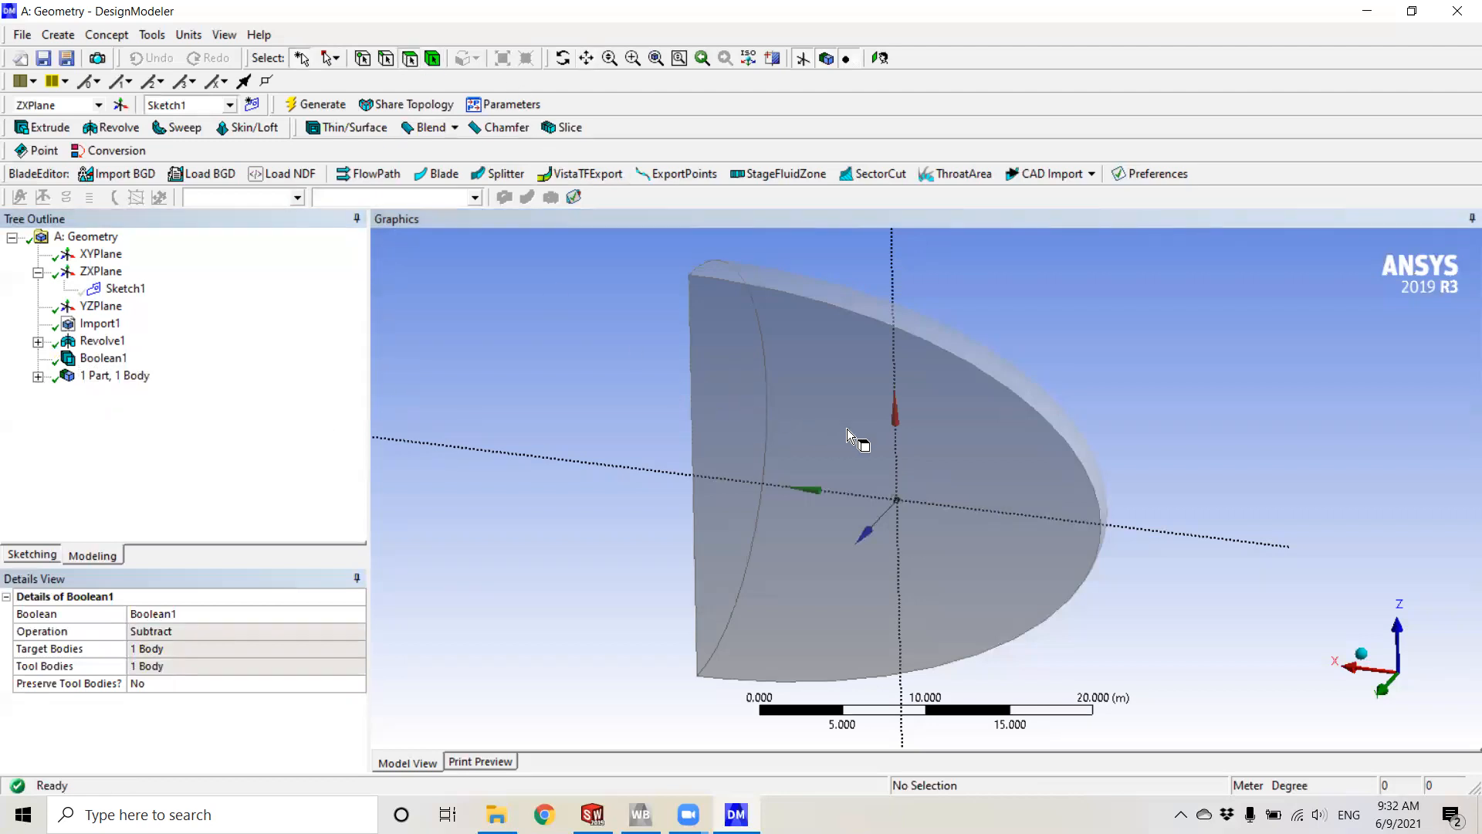
middle_drag(924, 456, 895, 440)
scroll(826, 436, up, 2)
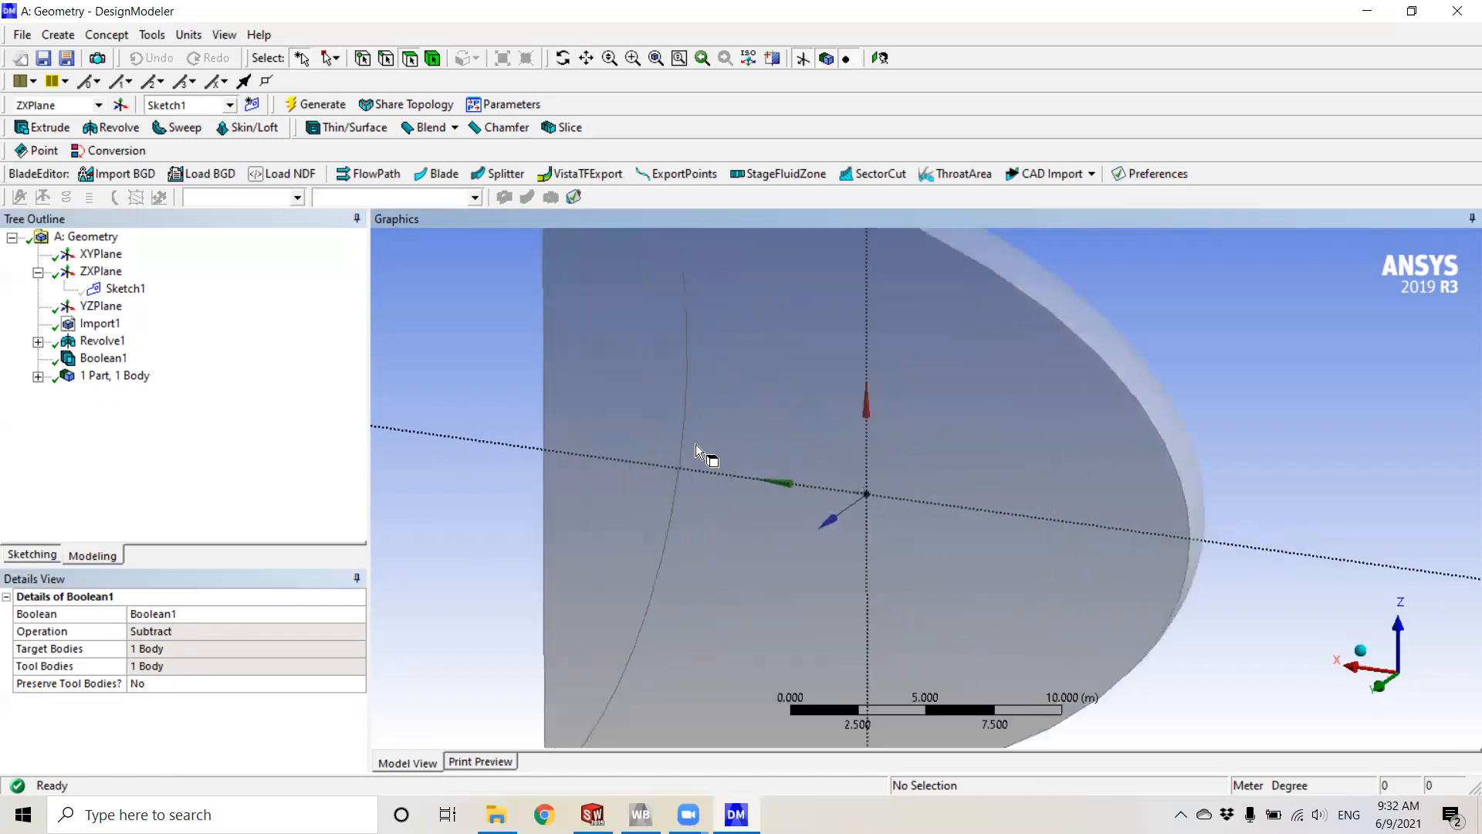
click(911, 474)
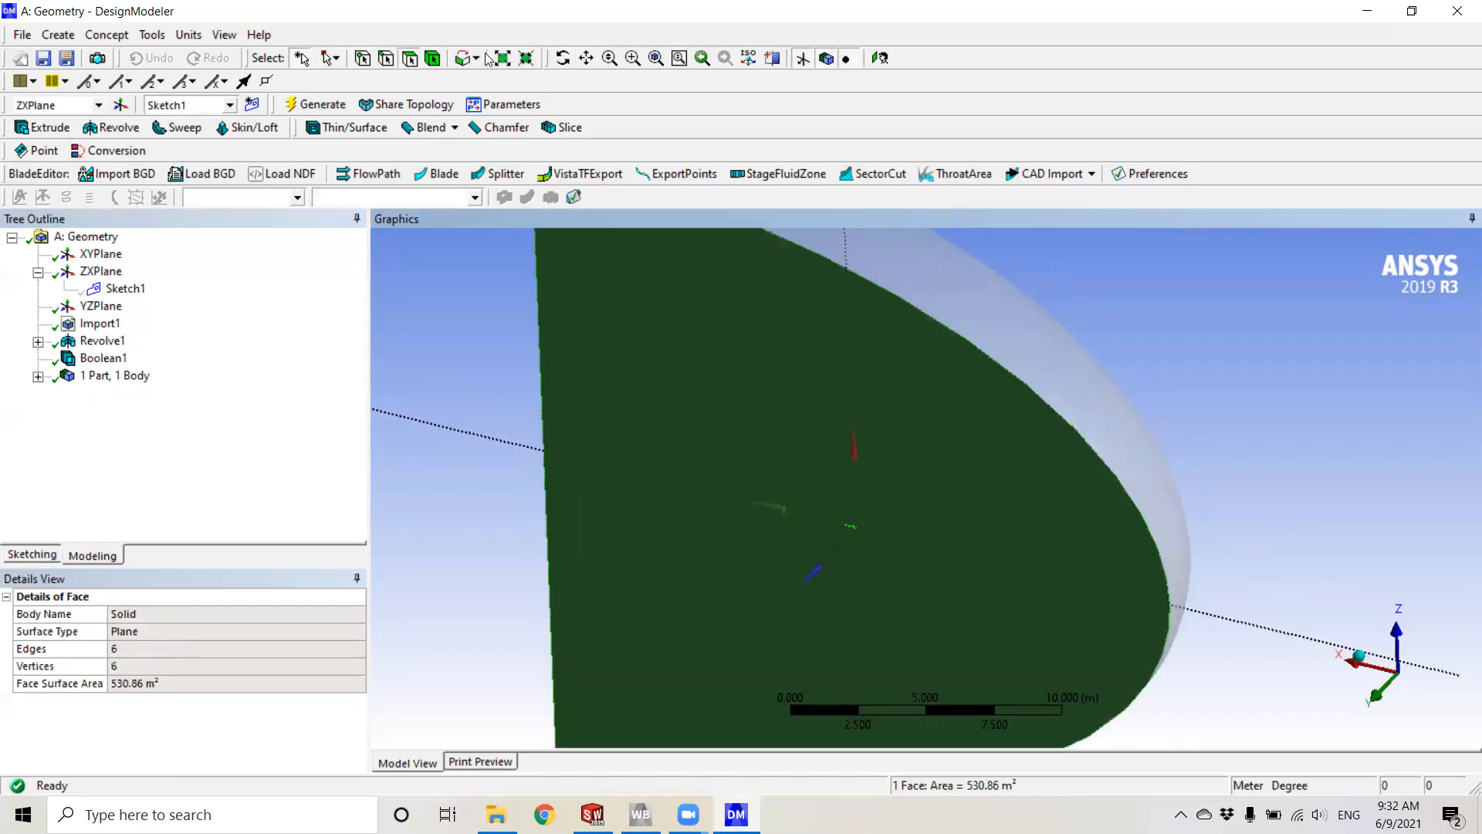
click(407, 59)
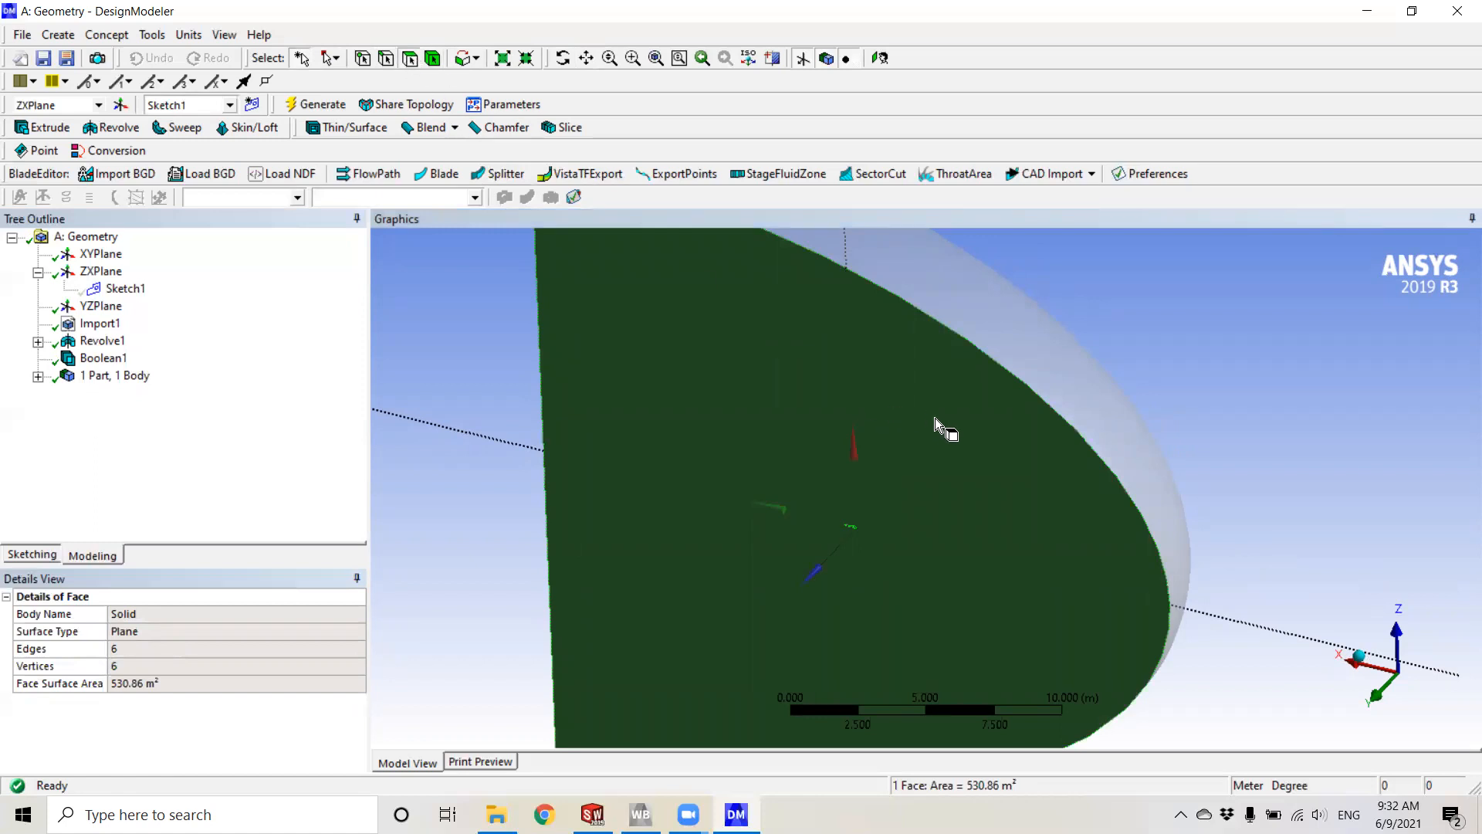
middle_drag(949, 507, 977, 445)
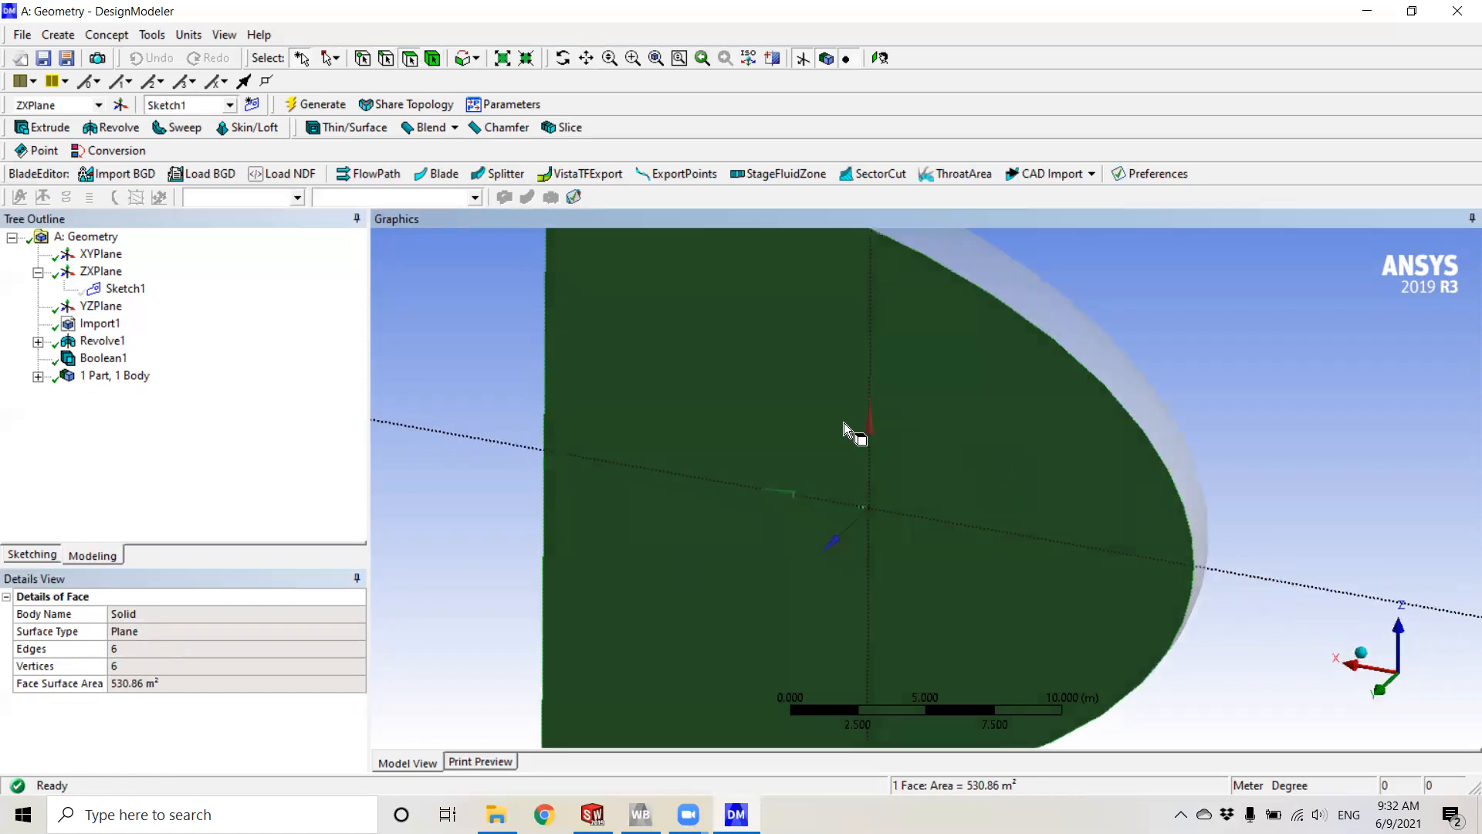
middle_drag(916, 371, 891, 376)
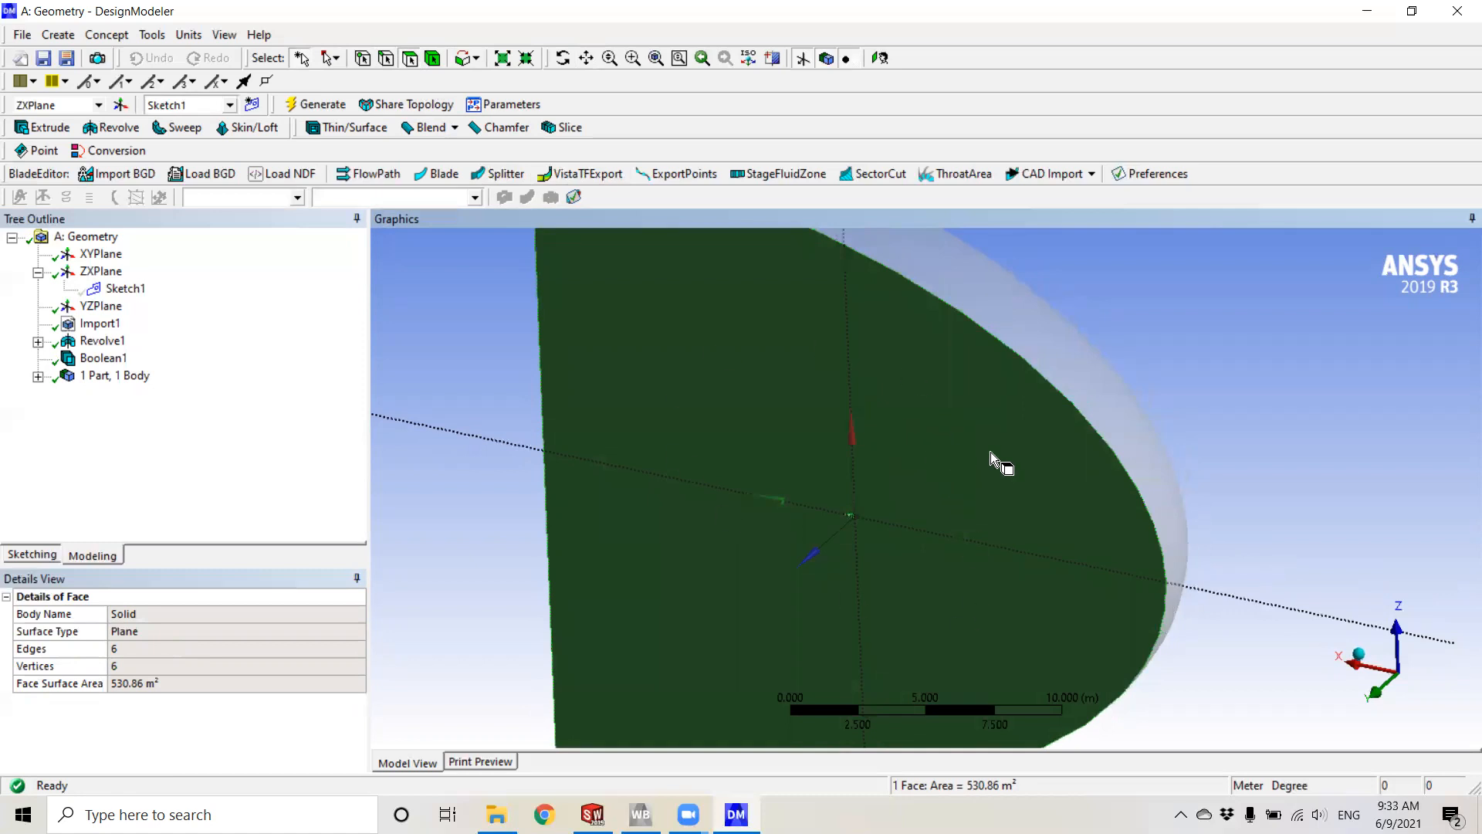
right_click(969, 468)
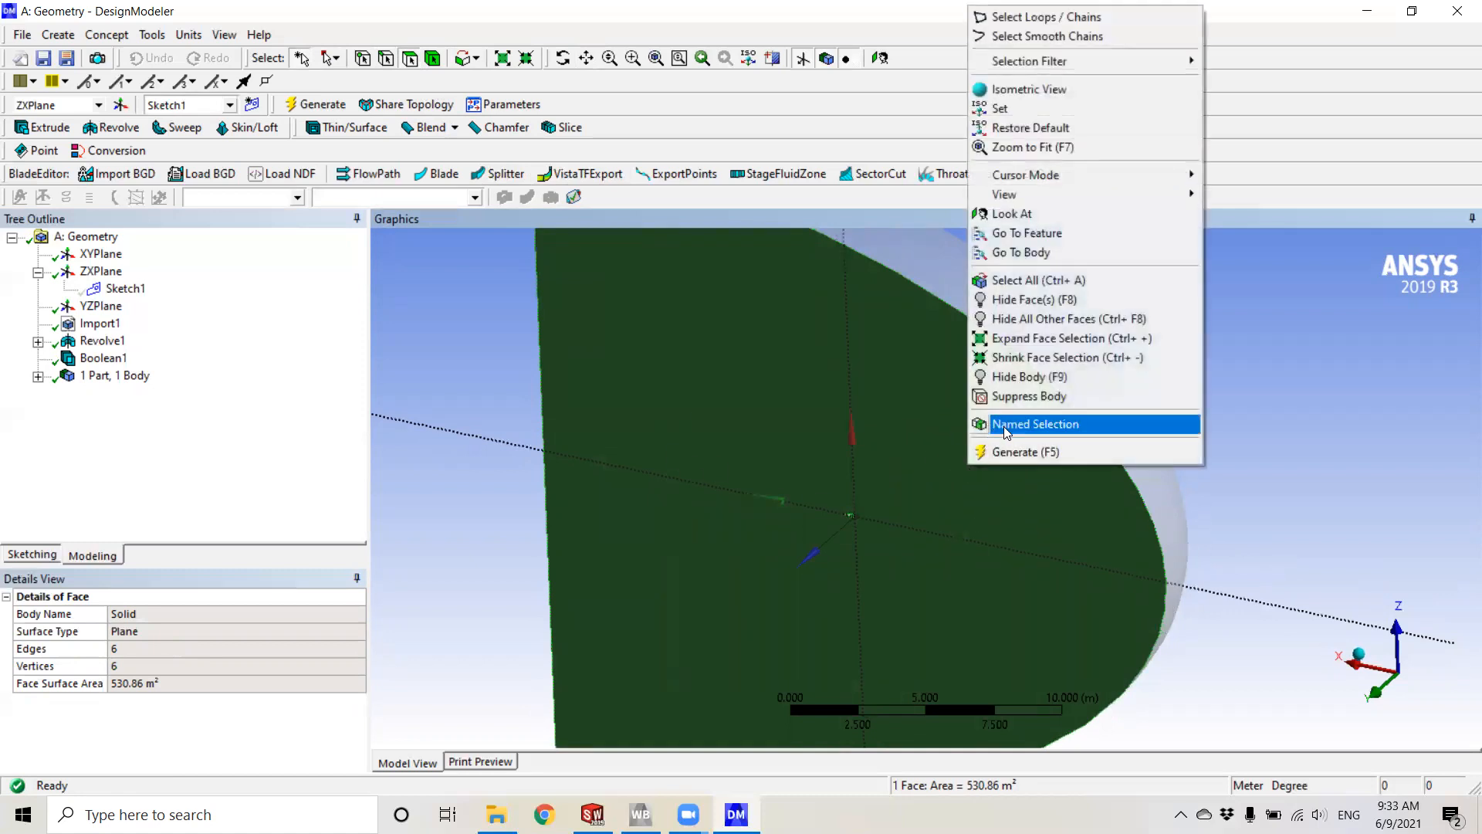
click(1006, 426)
click(178, 631)
click(167, 614)
text(Symmetry)
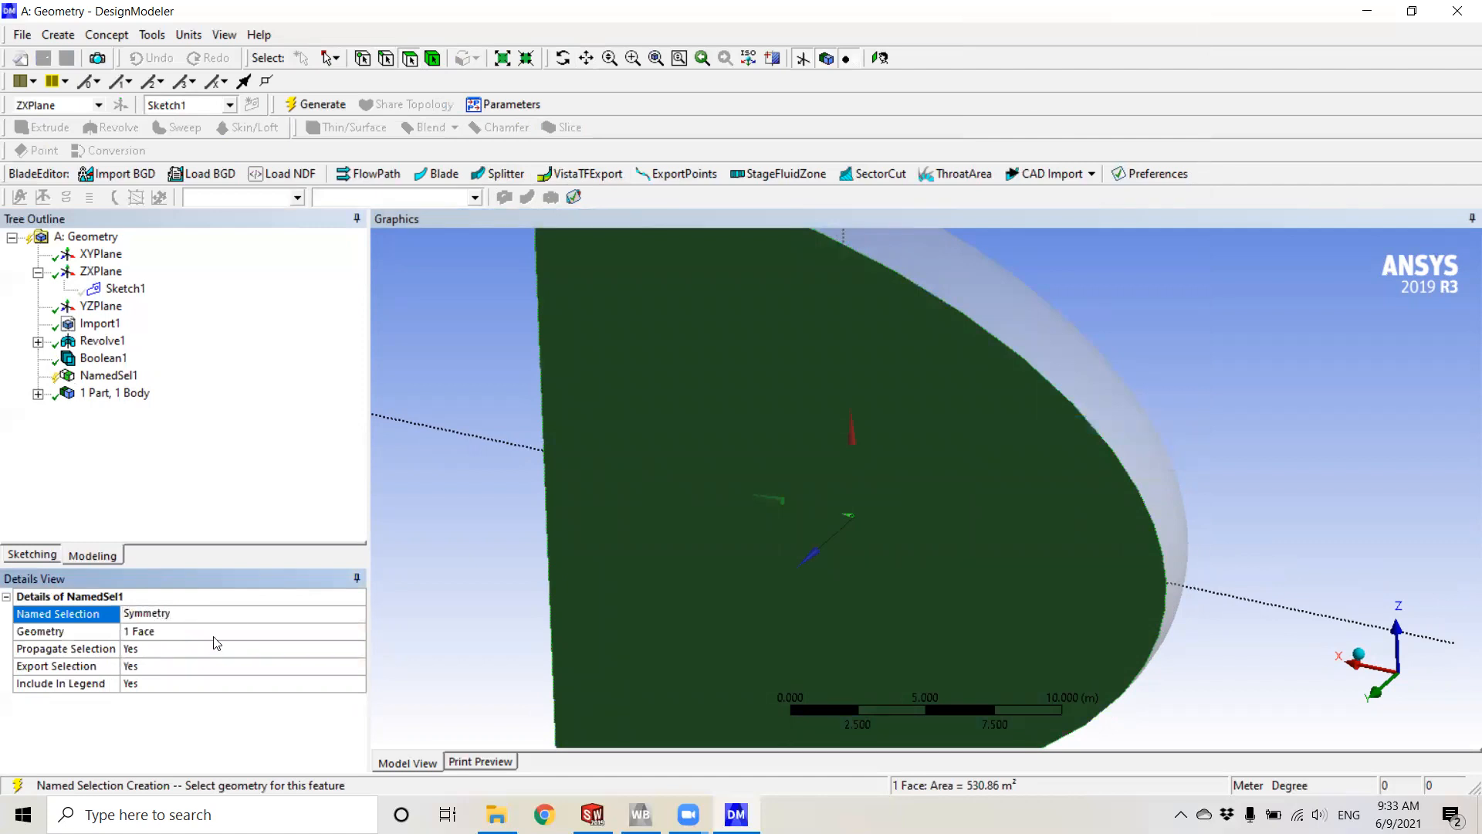
click(186, 632)
click(227, 642)
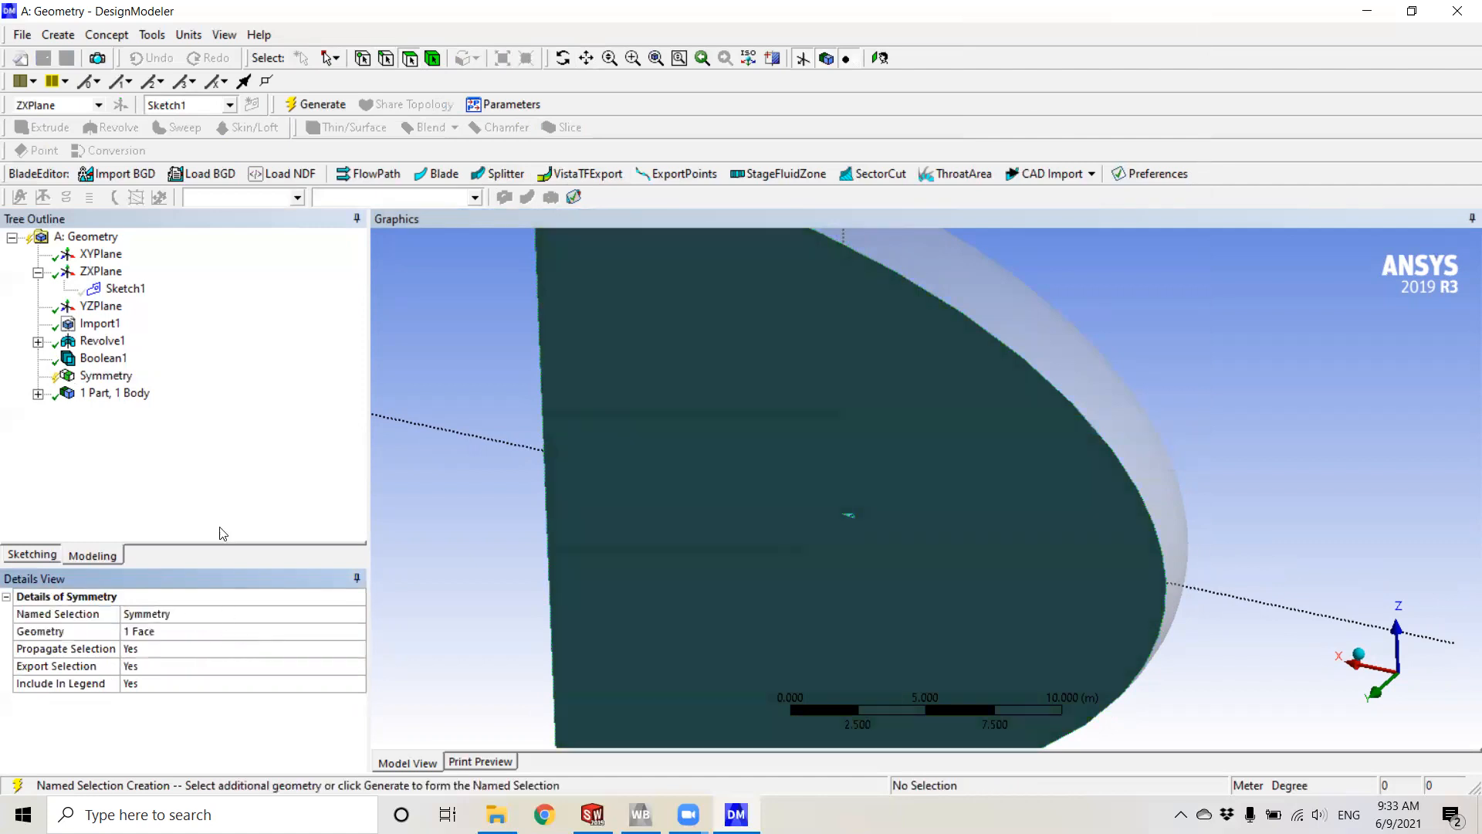
click(330, 113)
- Create a named selection called Inlet from the domain's curved outer face and generate it
middle_drag(629, 453, 818, 530)
click(1002, 451)
right_click(1002, 452)
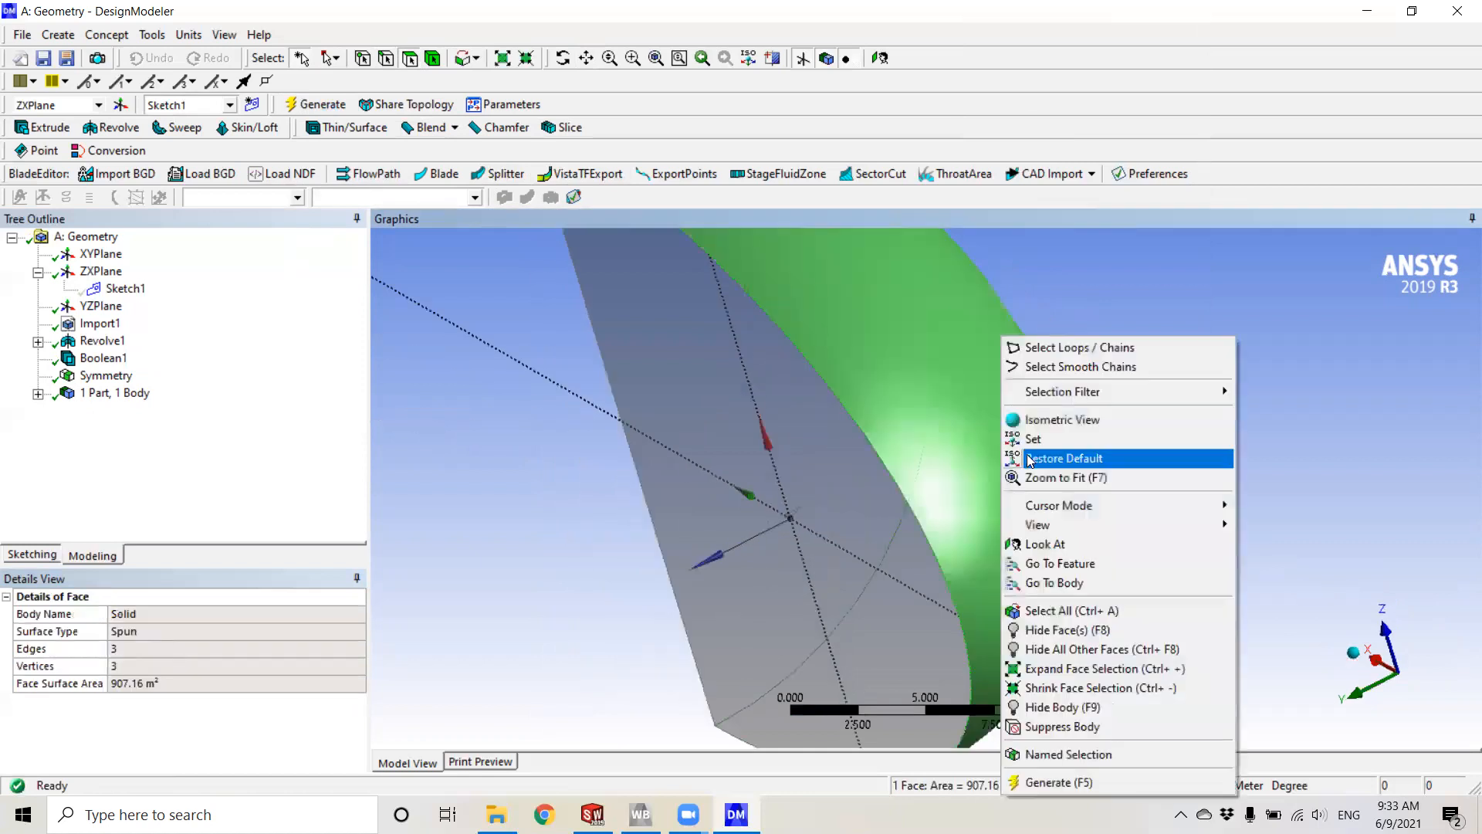
click(1069, 755)
click(182, 612)
key(BackSpace)
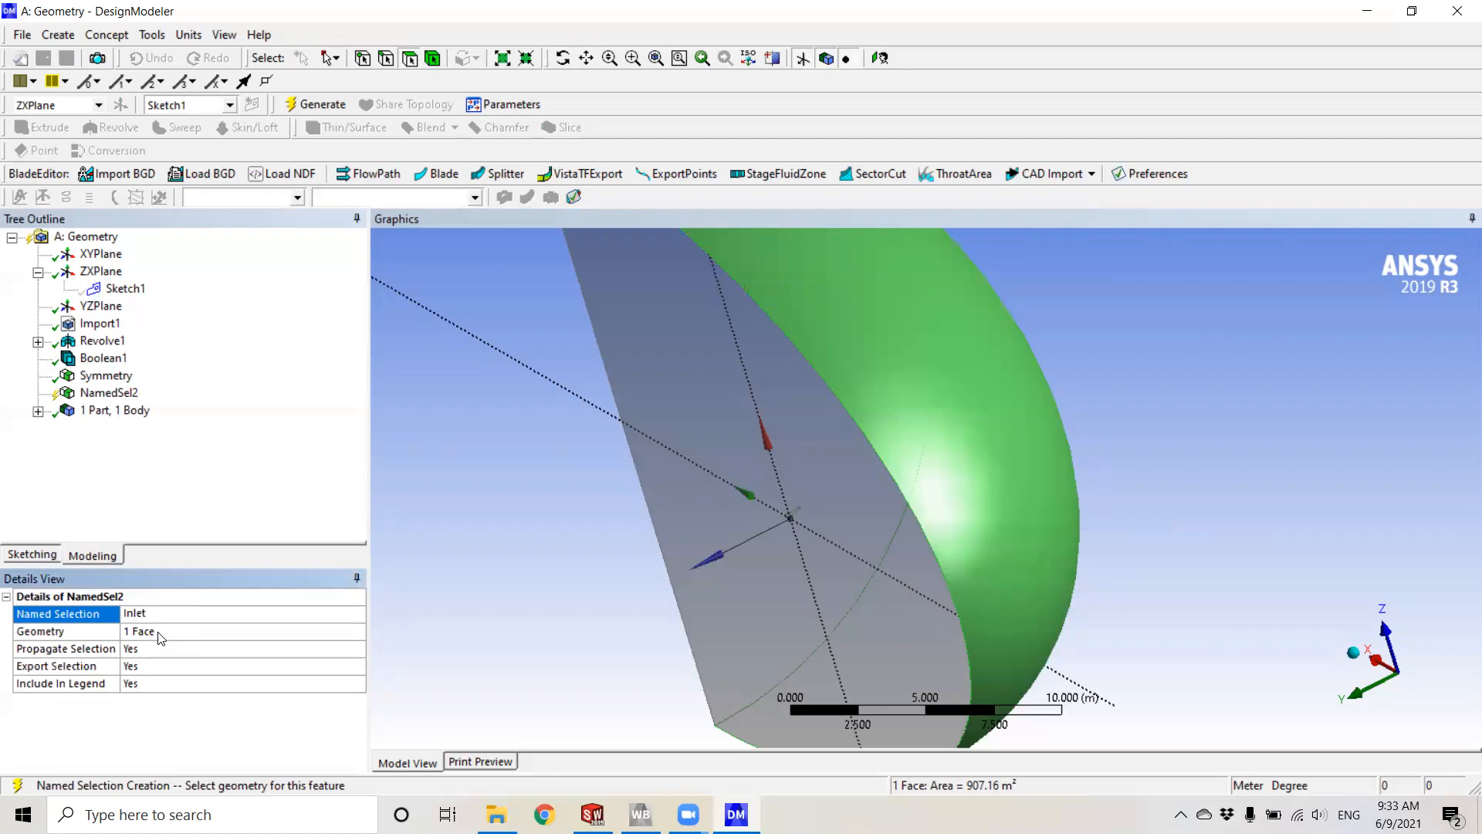
text(Inlet)
key(Return)
click(313, 105)
- Create a named selection called Outlet from the domain's flat rear face and generate it
middle_drag(846, 484, 698, 423)
click(688, 429)
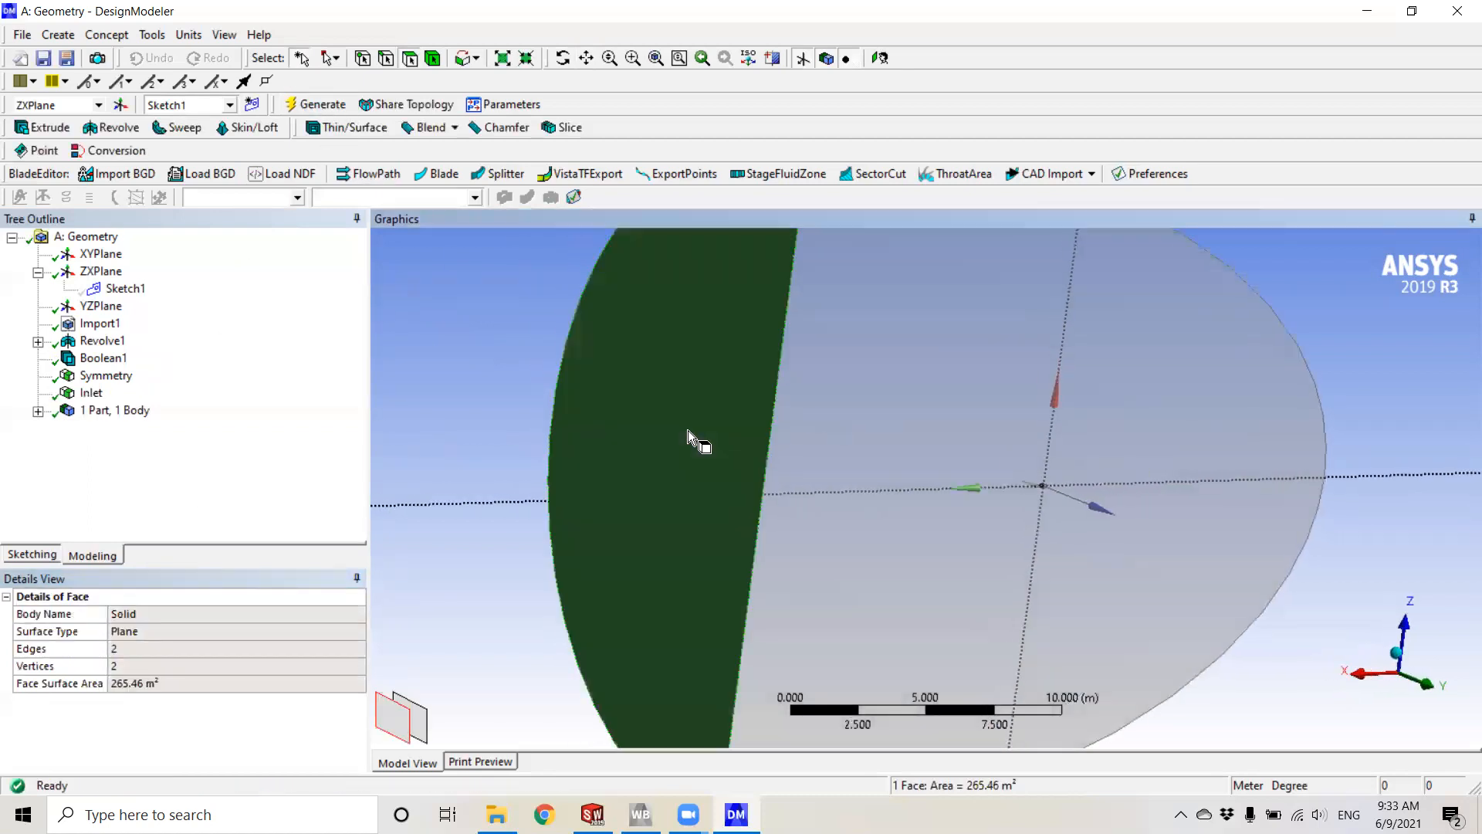
right_click(688, 430)
click(764, 751)
click(154, 613)
text(Outlet)
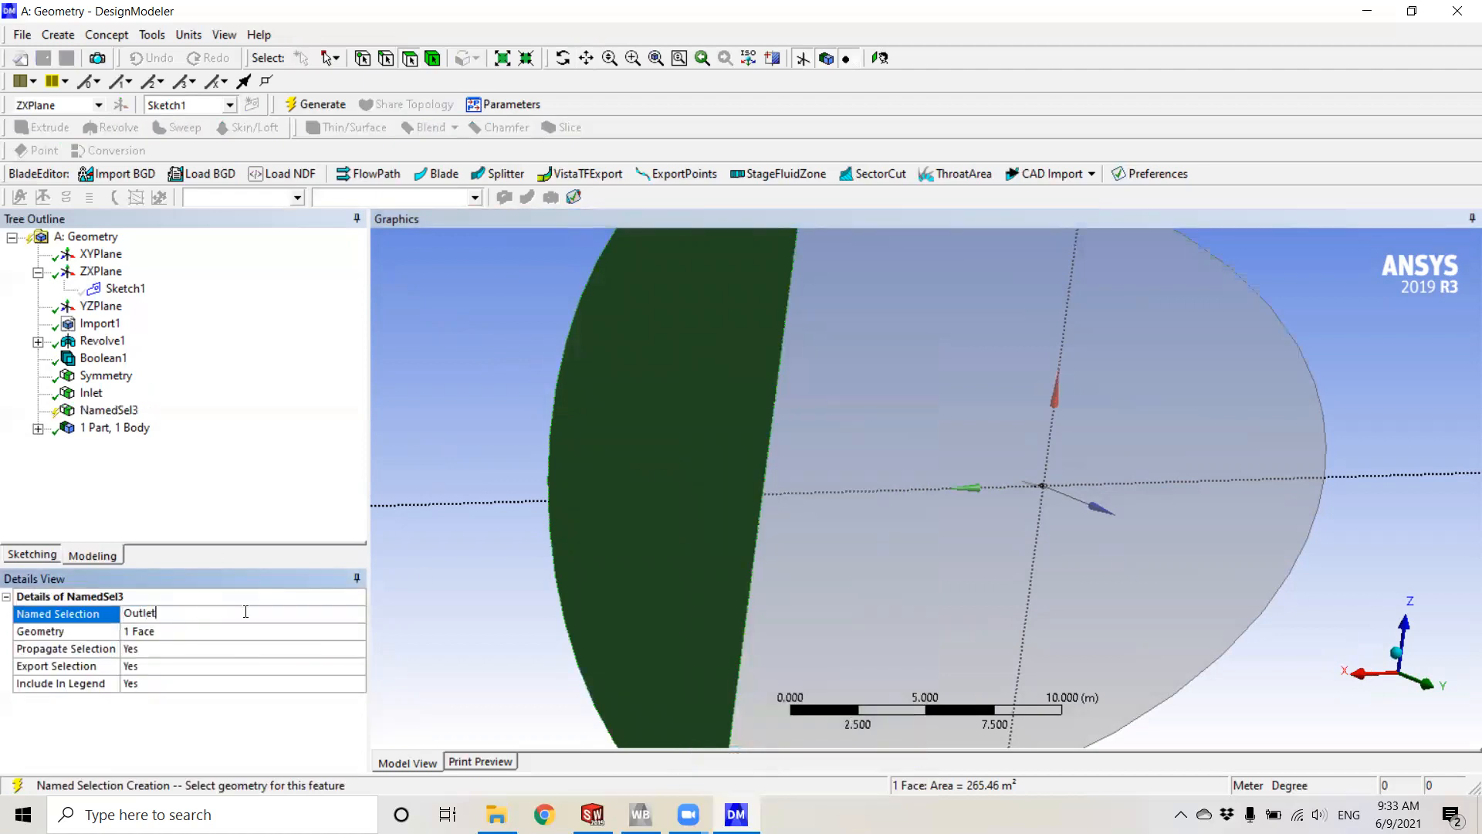
click(198, 635)
click(199, 631)
middle_drag(888, 493, 792, 488)
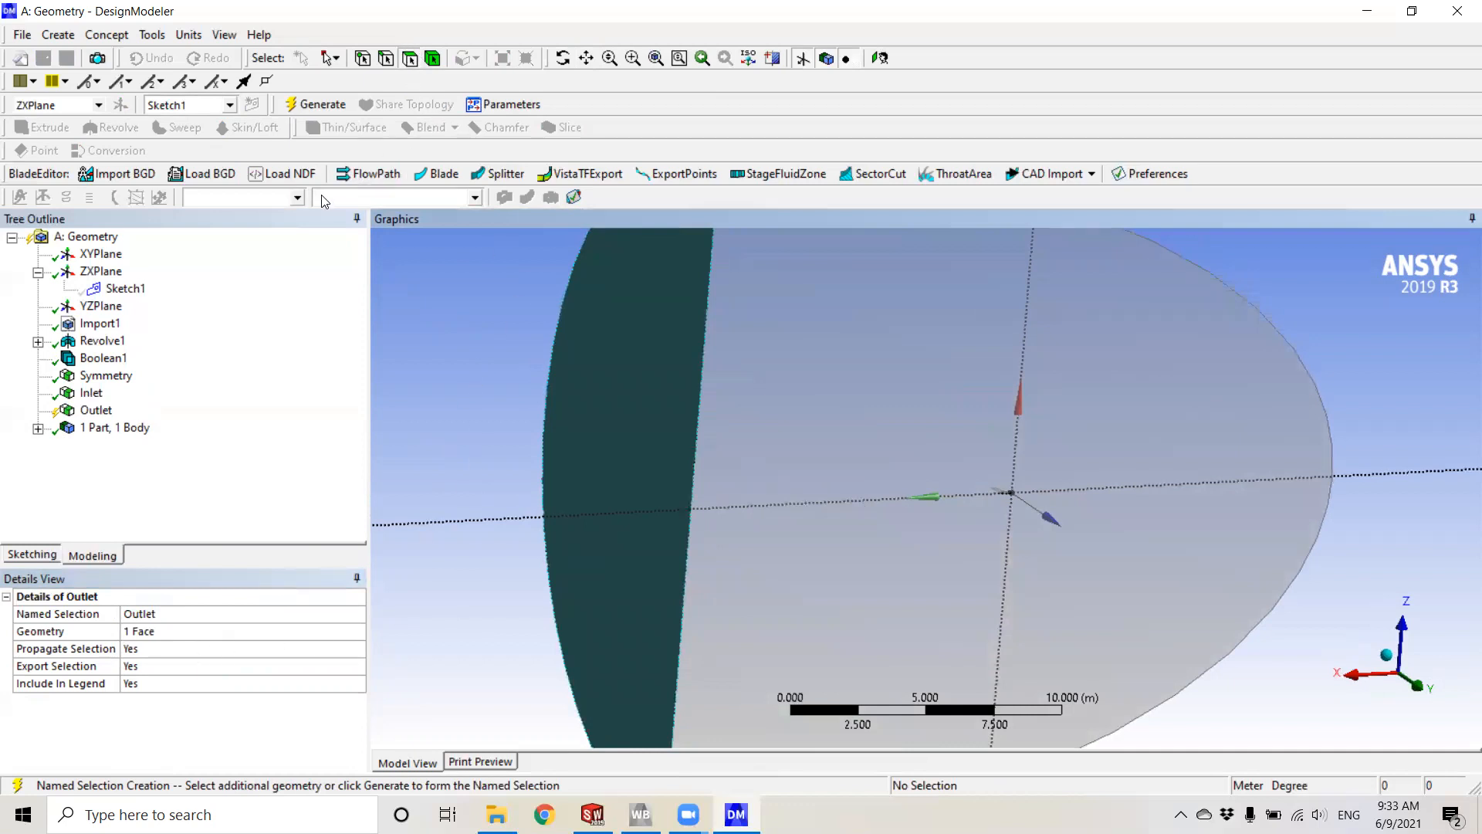
click(315, 105)
- Select the lower body face and the lower wing face of the wing-body cavity
middle_drag(1063, 591, 981, 480)
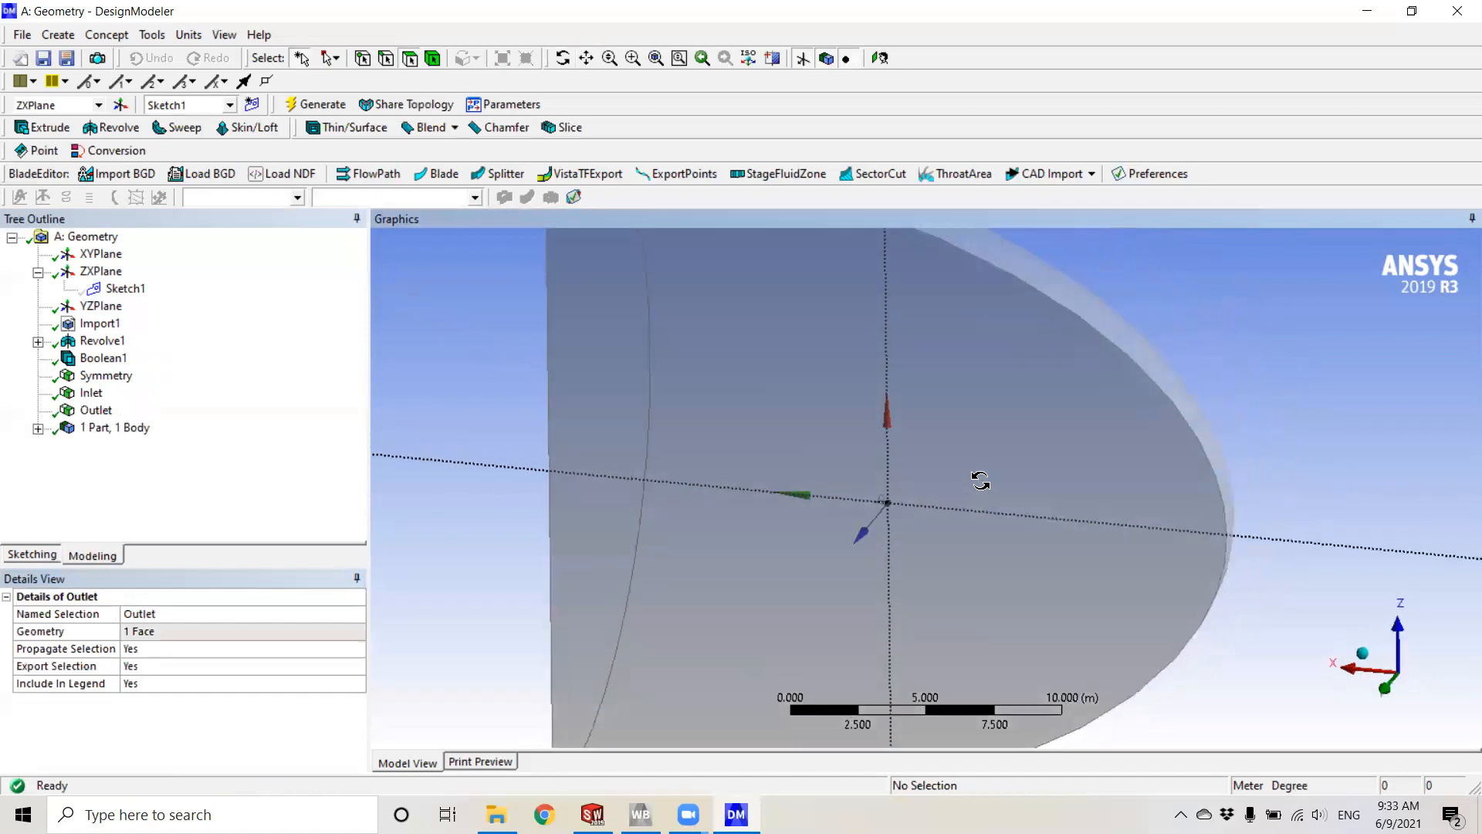
scroll(854, 521, up, 5)
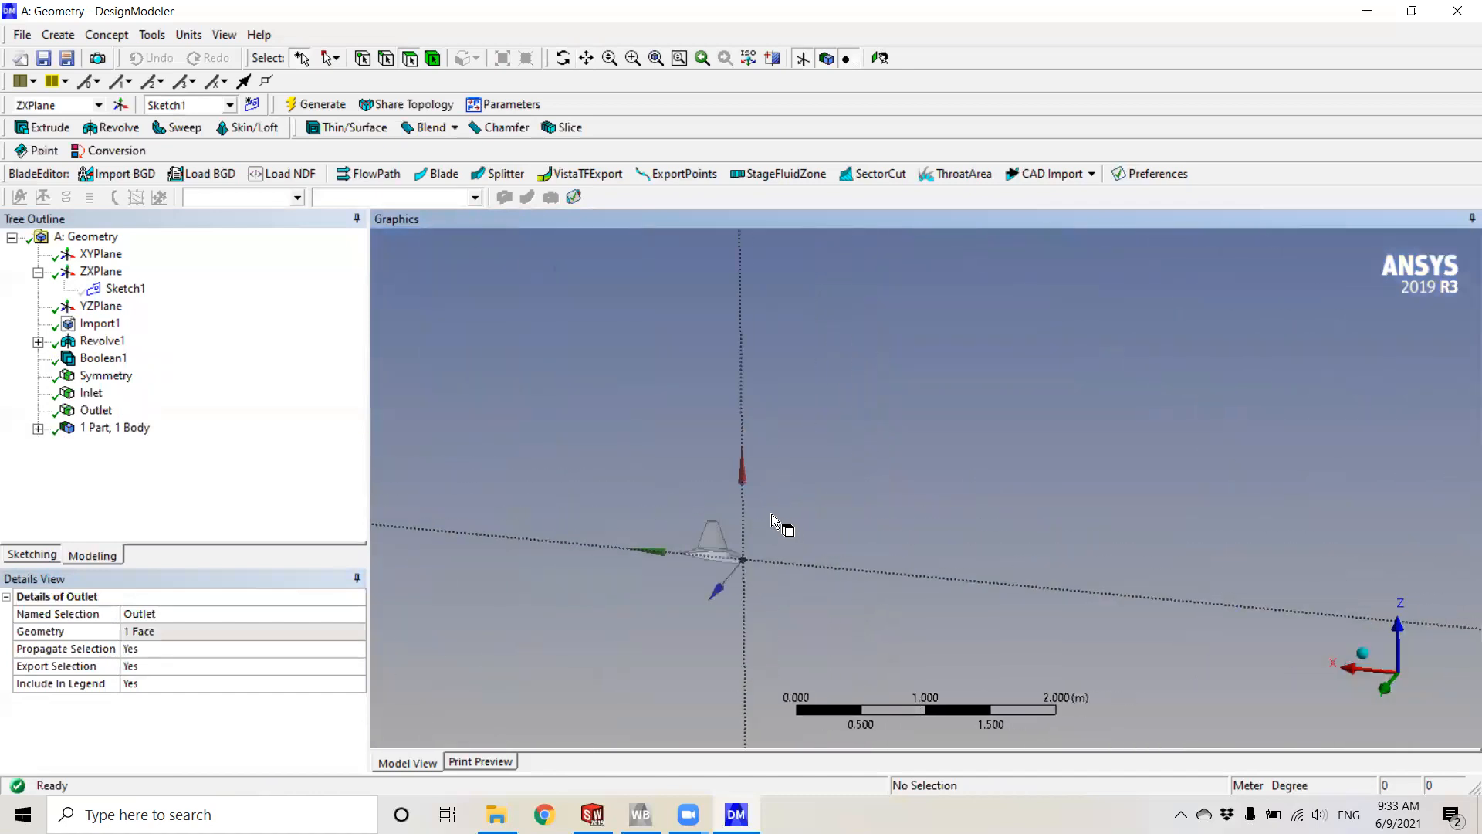
click(587, 58)
scroll(864, 437, up, 5)
scroll(869, 525, up, 5)
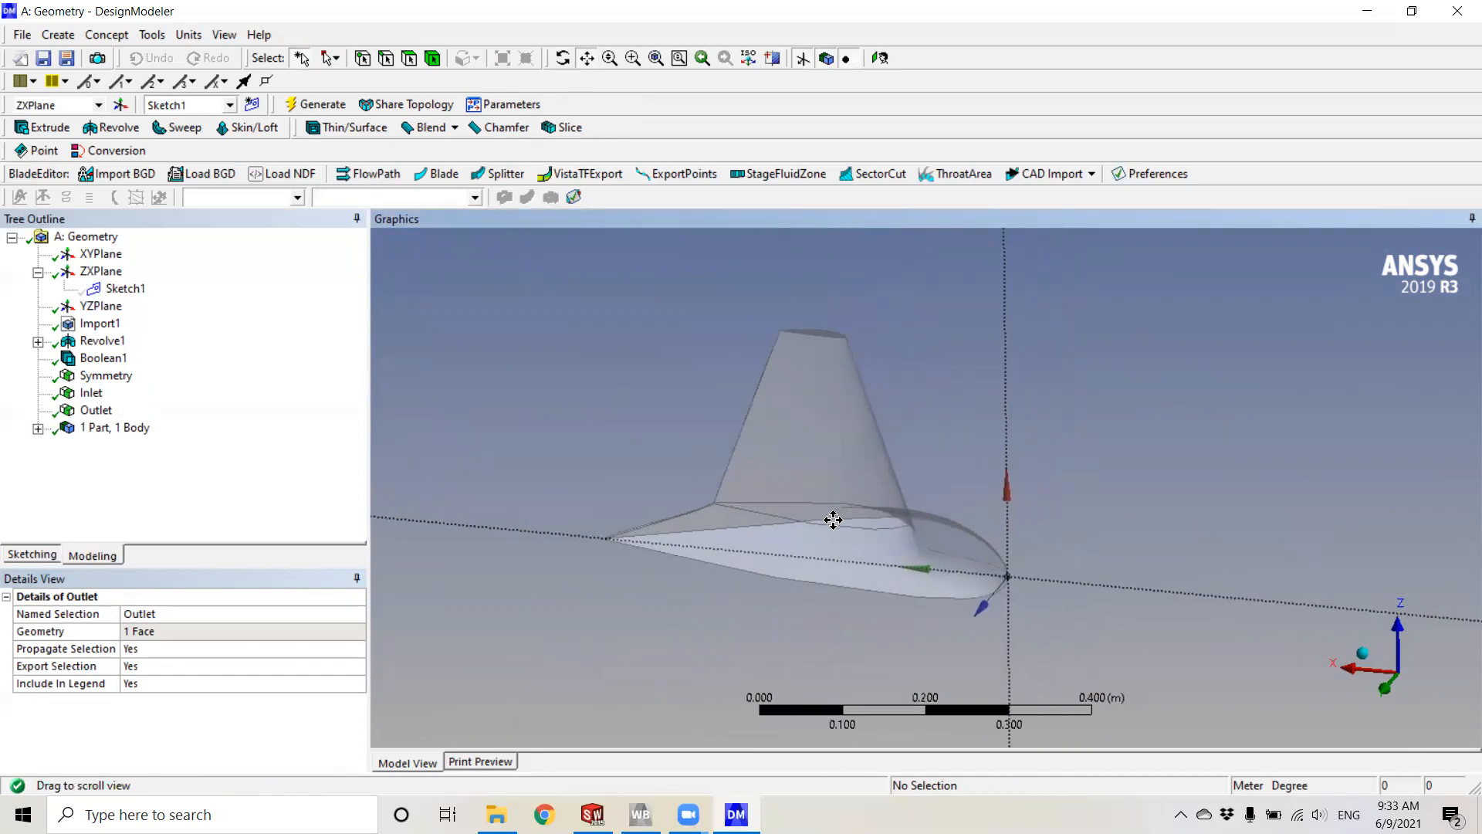
scroll(833, 520, up, 3)
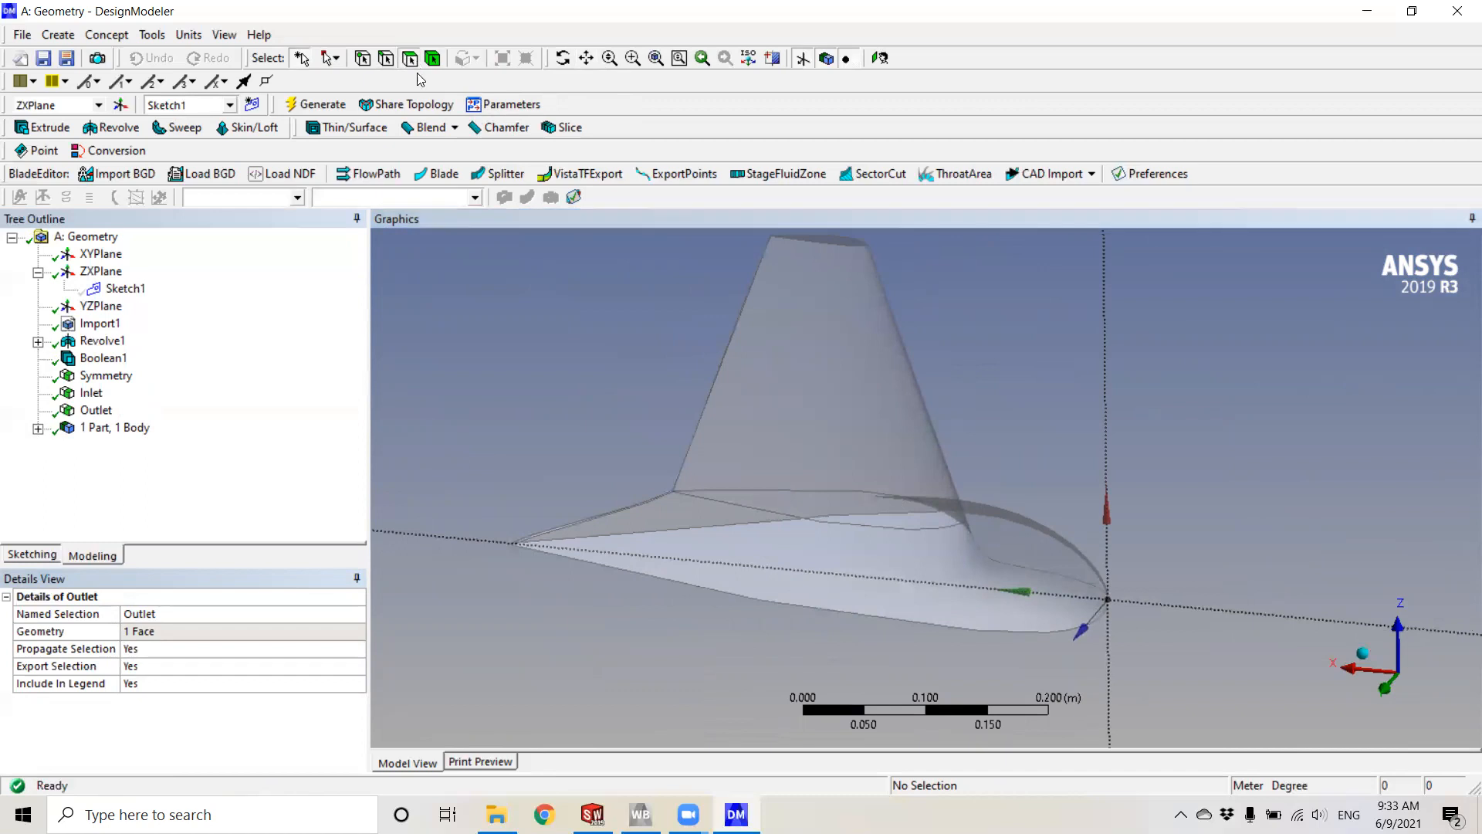
click(924, 604)
middle_drag(925, 566, 887, 484)
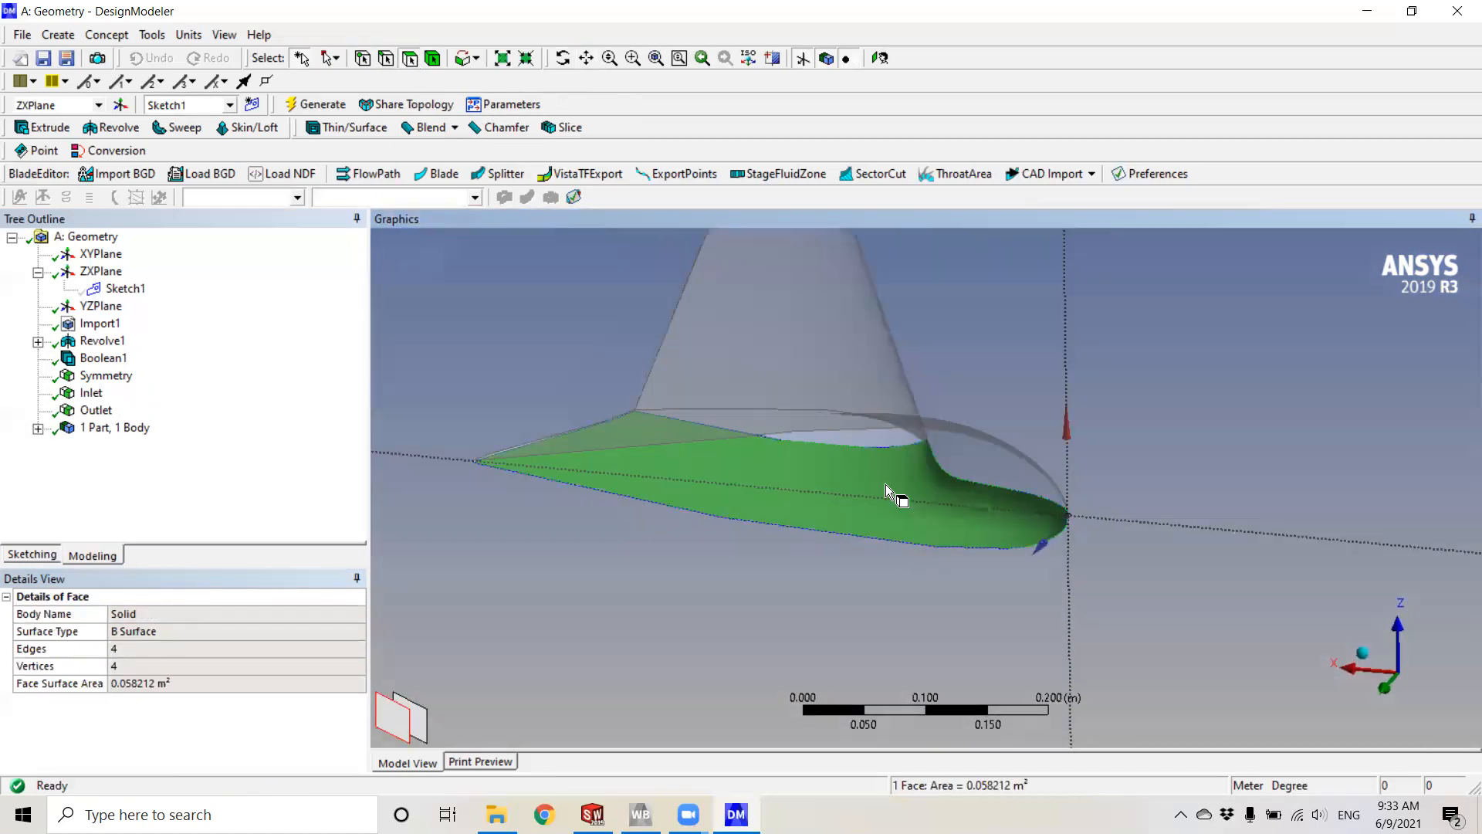
ctrl+click(877, 438)
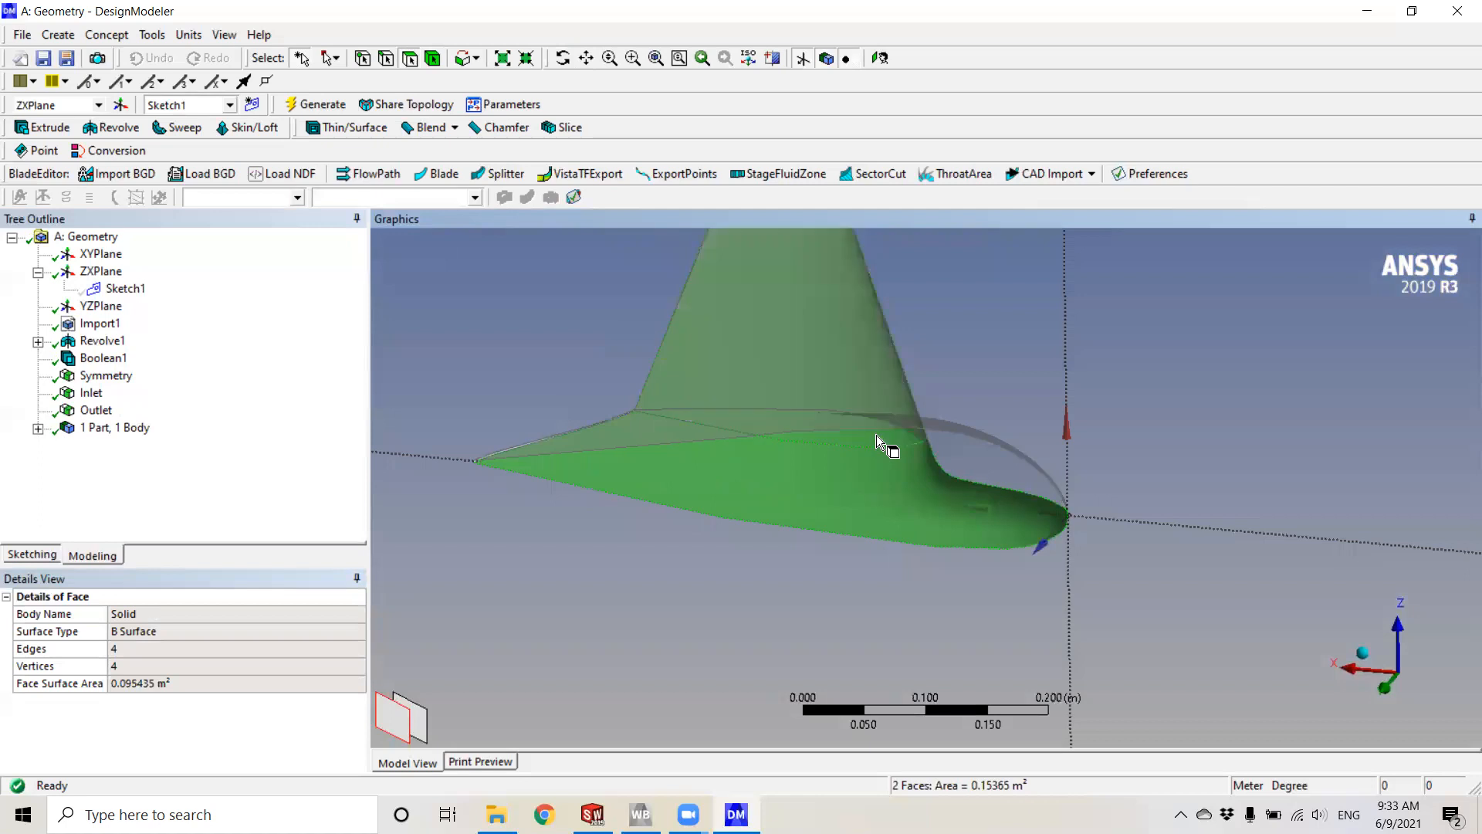
- Select the cavity's lower body face, lower wing face and small wing-tip face together in a side view
click(588, 62)
drag(871, 387, 798, 509)
scroll(824, 499, down, 8)
middle_drag(824, 500, 832, 485)
middle_drag(865, 433, 790, 427)
scroll(791, 428, up, 6)
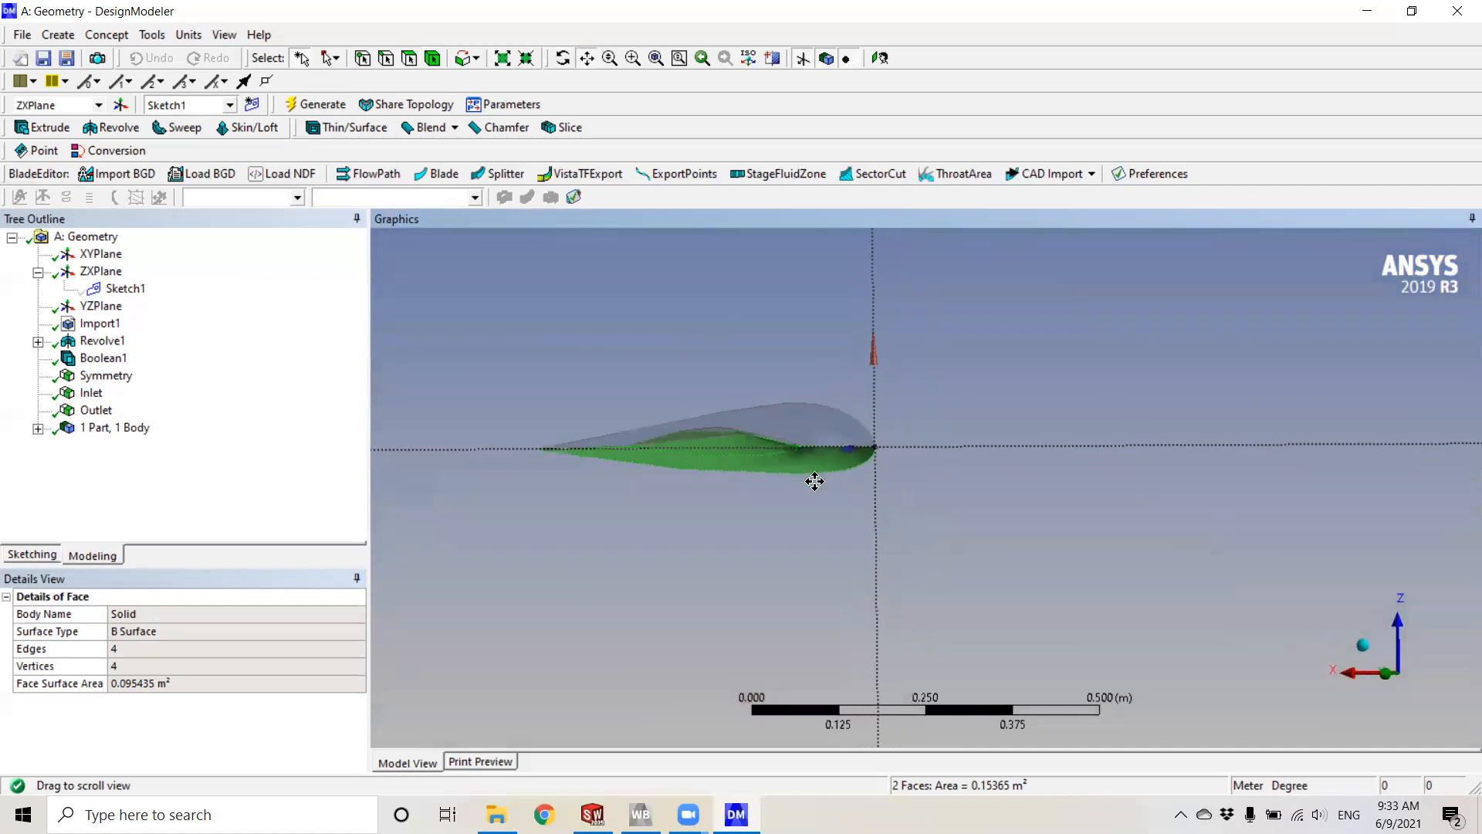
drag(575, 398, 859, 538)
scroll(847, 524, up, 3)
scroll(847, 524, up, 1)
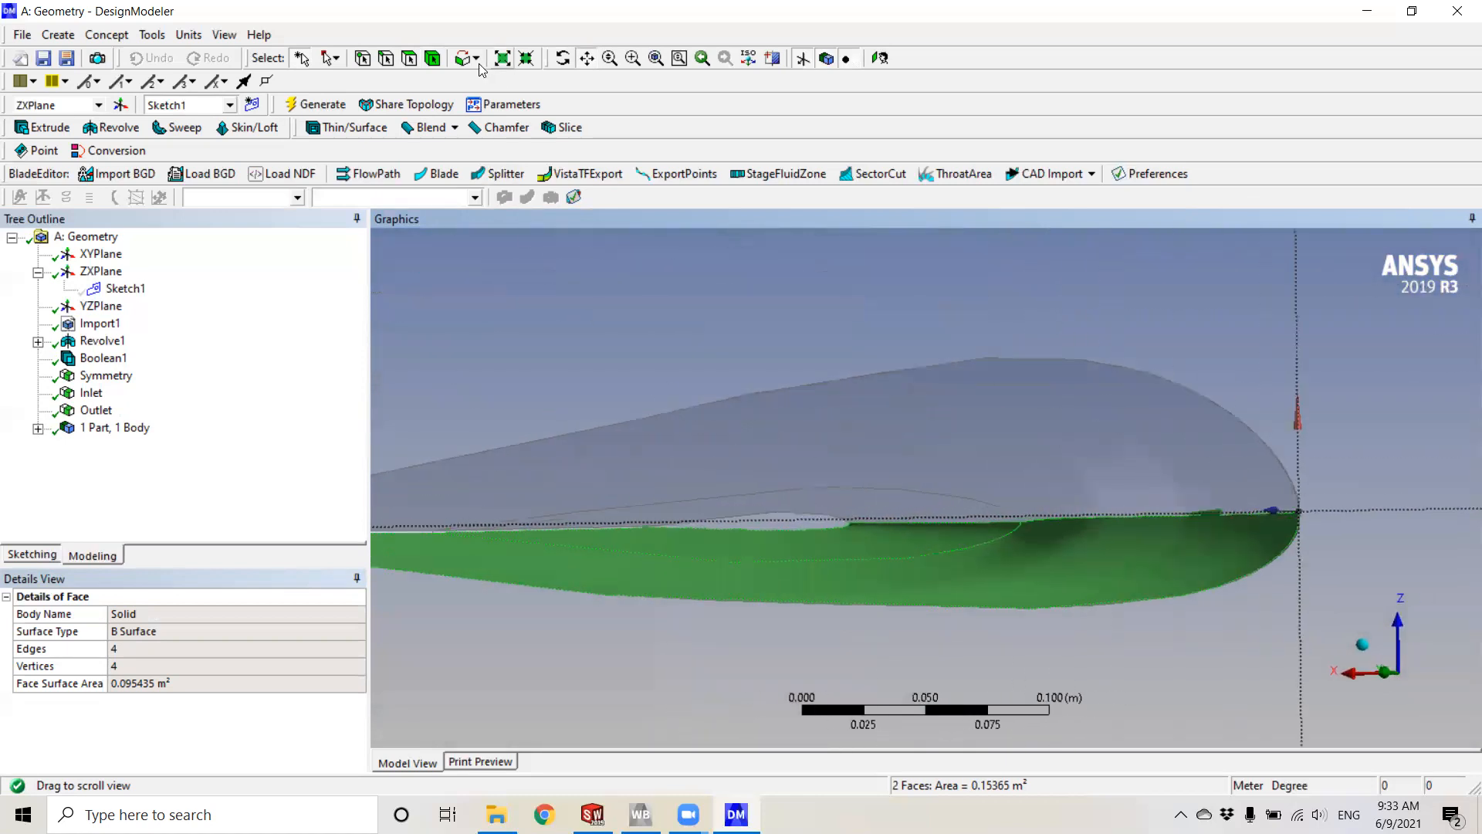
click(418, 60)
click(1018, 583)
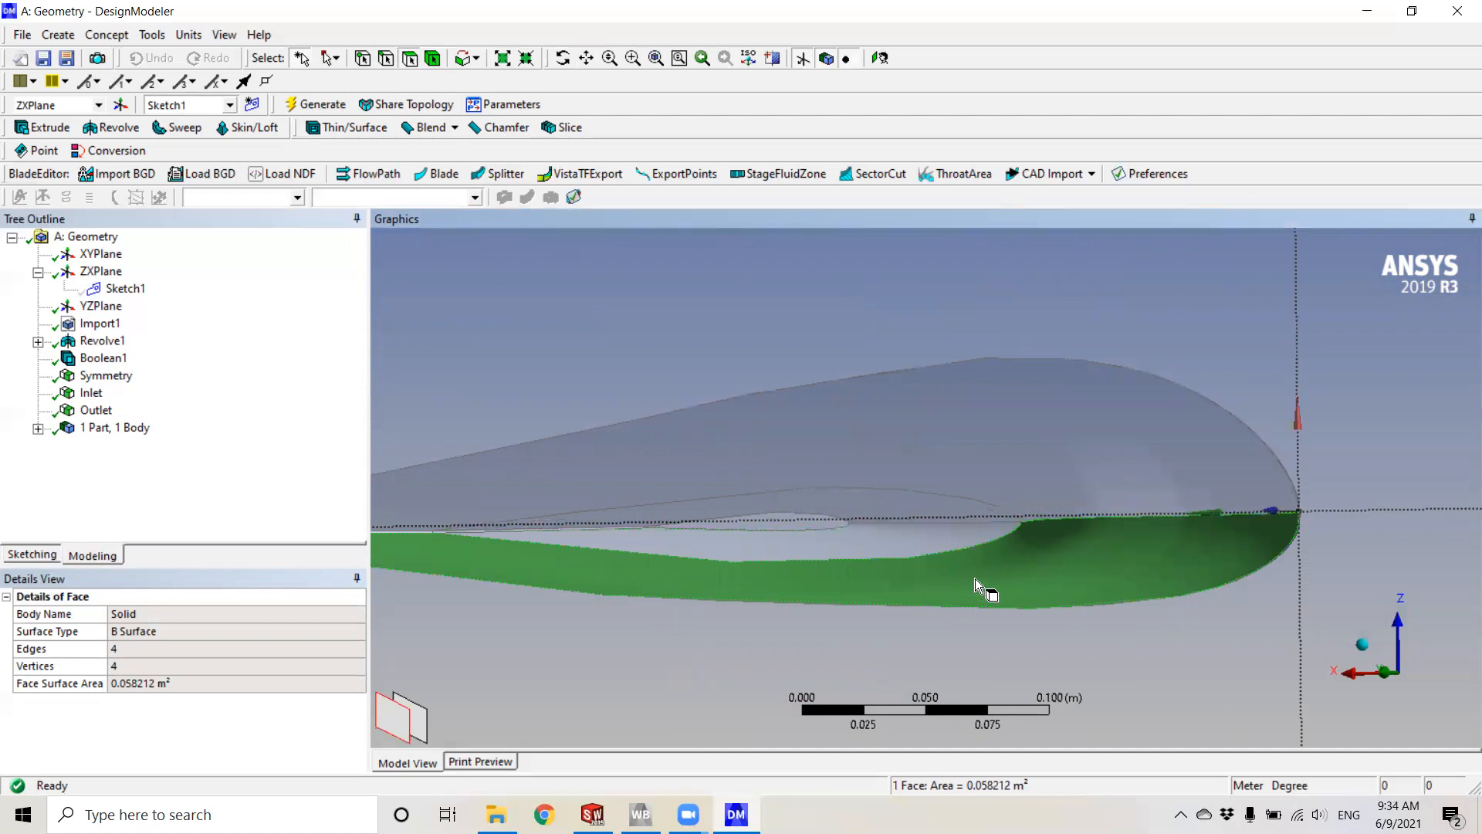
ctrl+click(921, 543)
ctrl+click(790, 525)
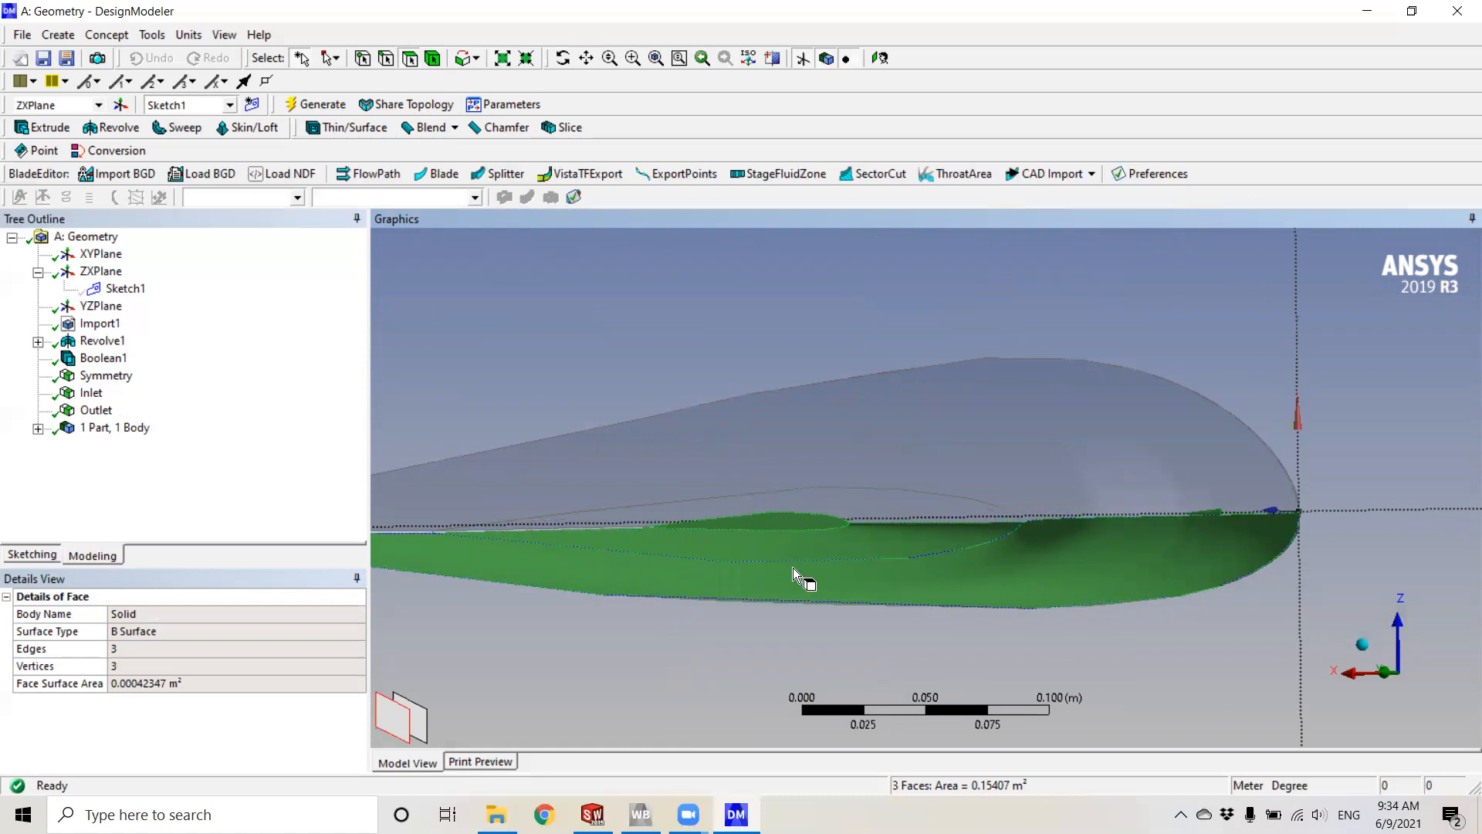
- Extend the three-face selection to its limits to cover the wing-body cavity, and check its coverage
click(467, 58)
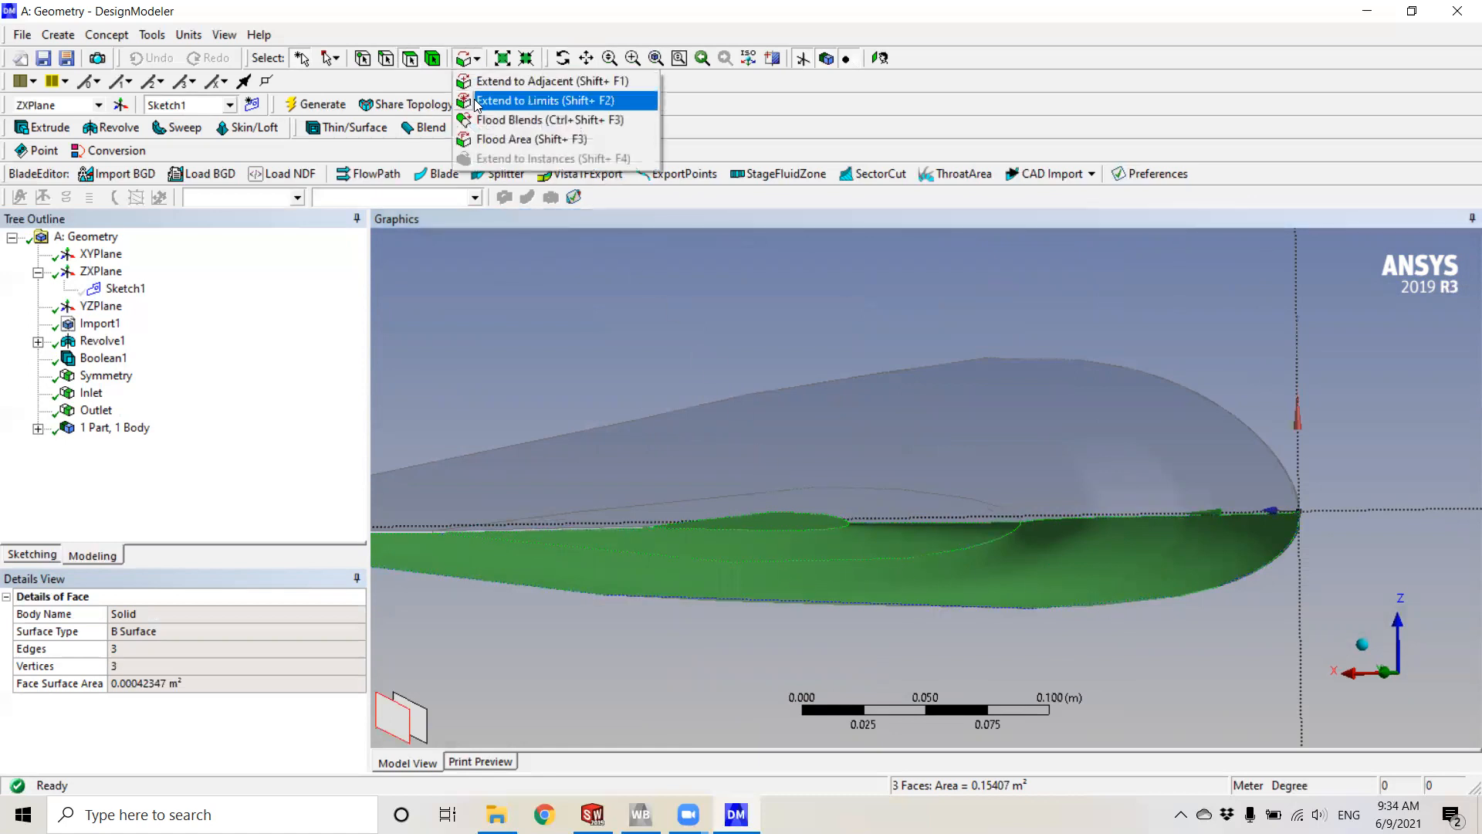
click(482, 101)
middle_drag(1016, 576, 943, 545)
scroll(919, 596, down, 4)
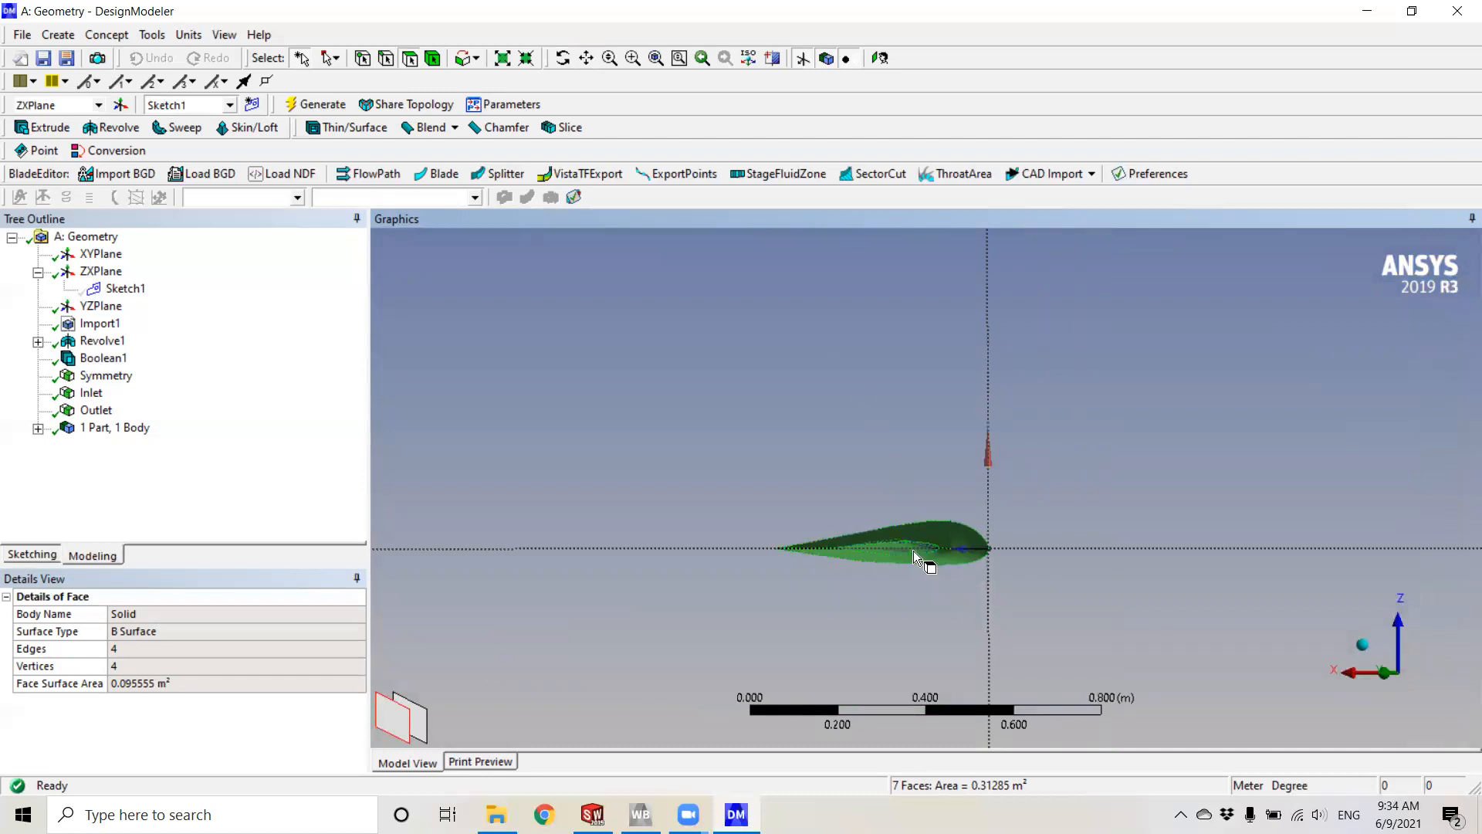
scroll(938, 602, up, 3)
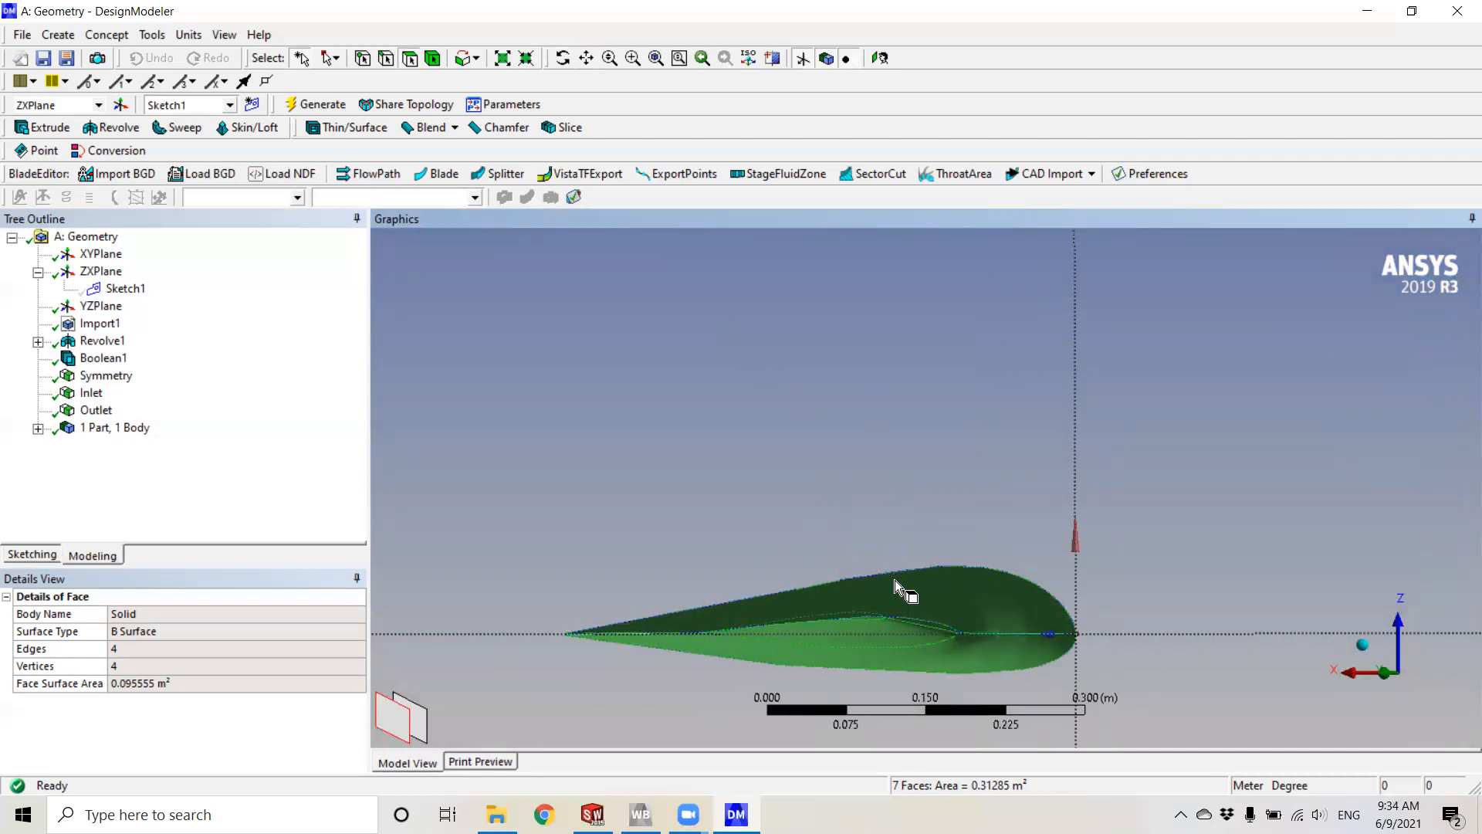
click(596, 59)
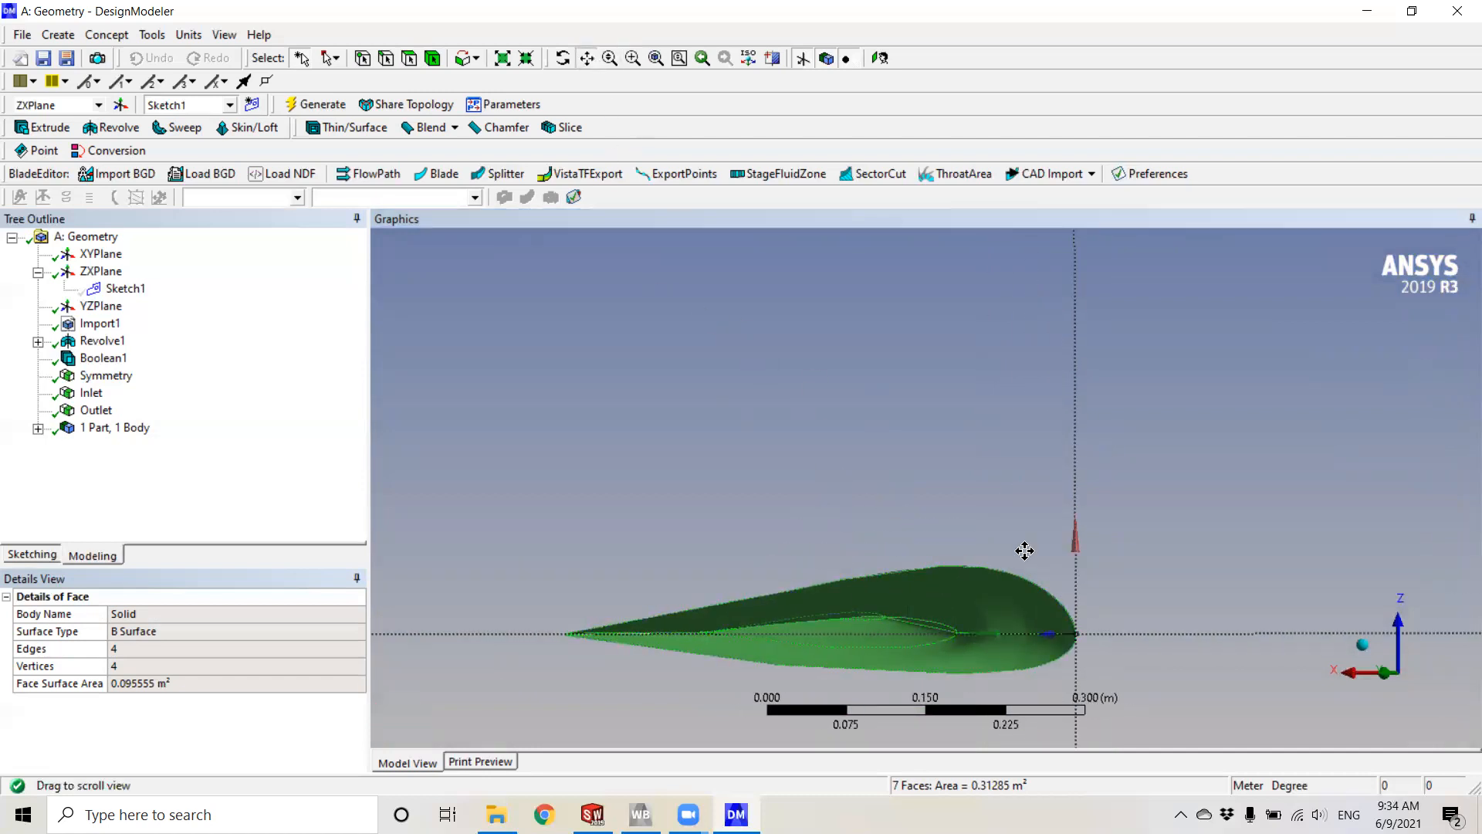
- Create a named selection called Wall from the selected wing-body cavity faces and generate it
drag(1022, 553, 999, 433)
scroll(867, 480, up, 3)
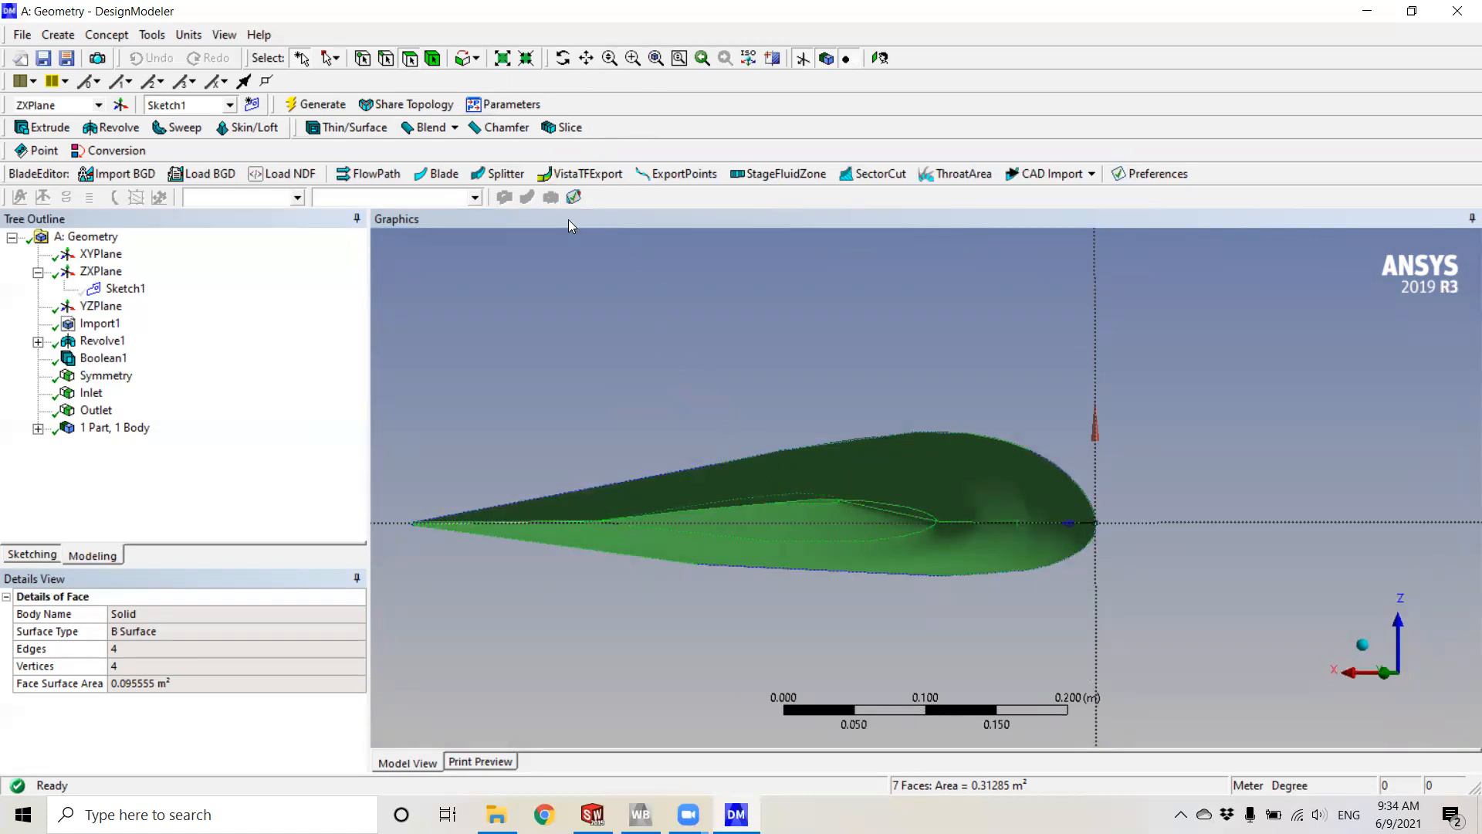
scroll(977, 472, down, 2)
right_click(921, 476)
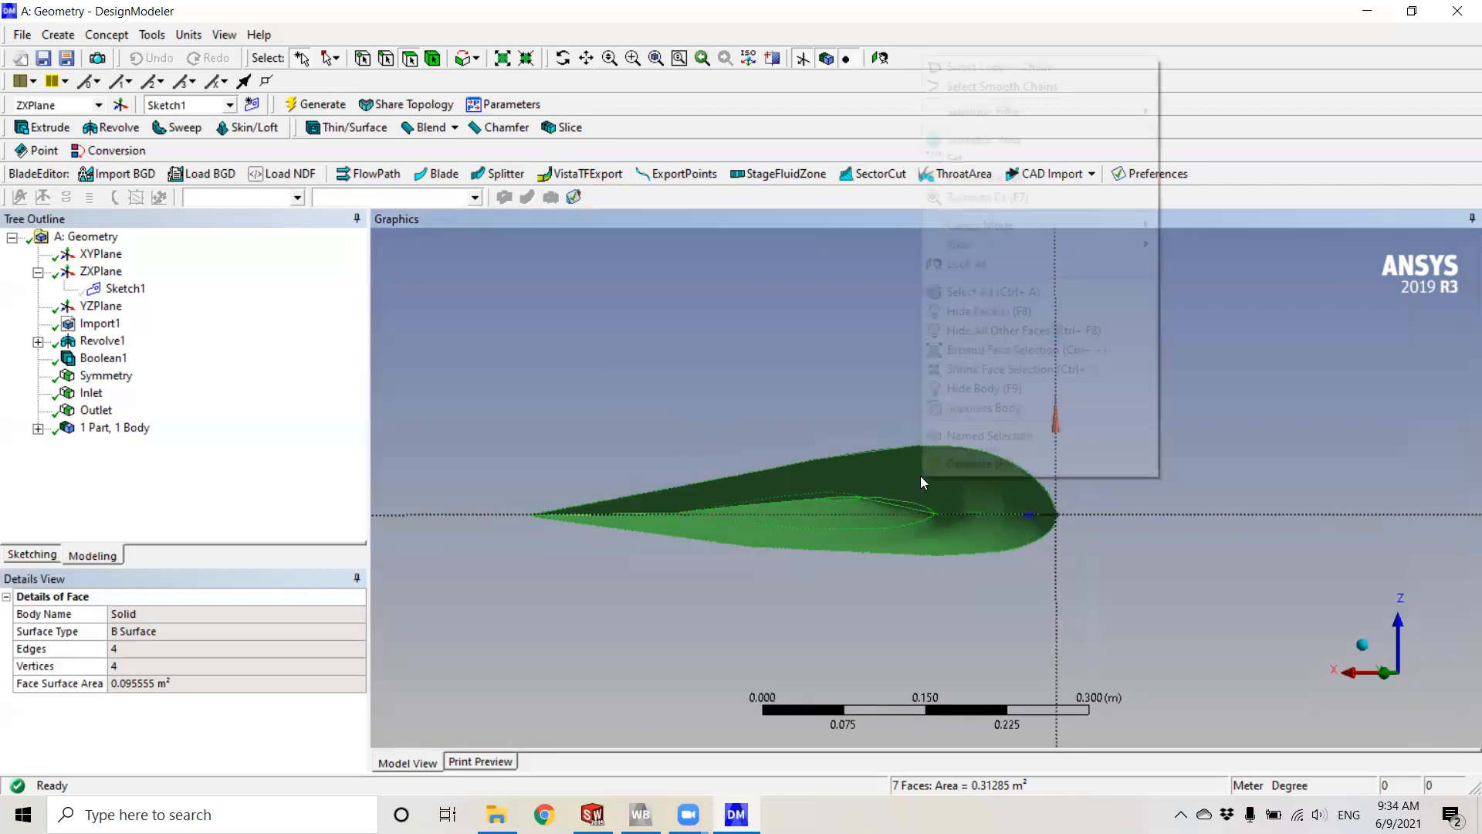
click(977, 439)
click(192, 614)
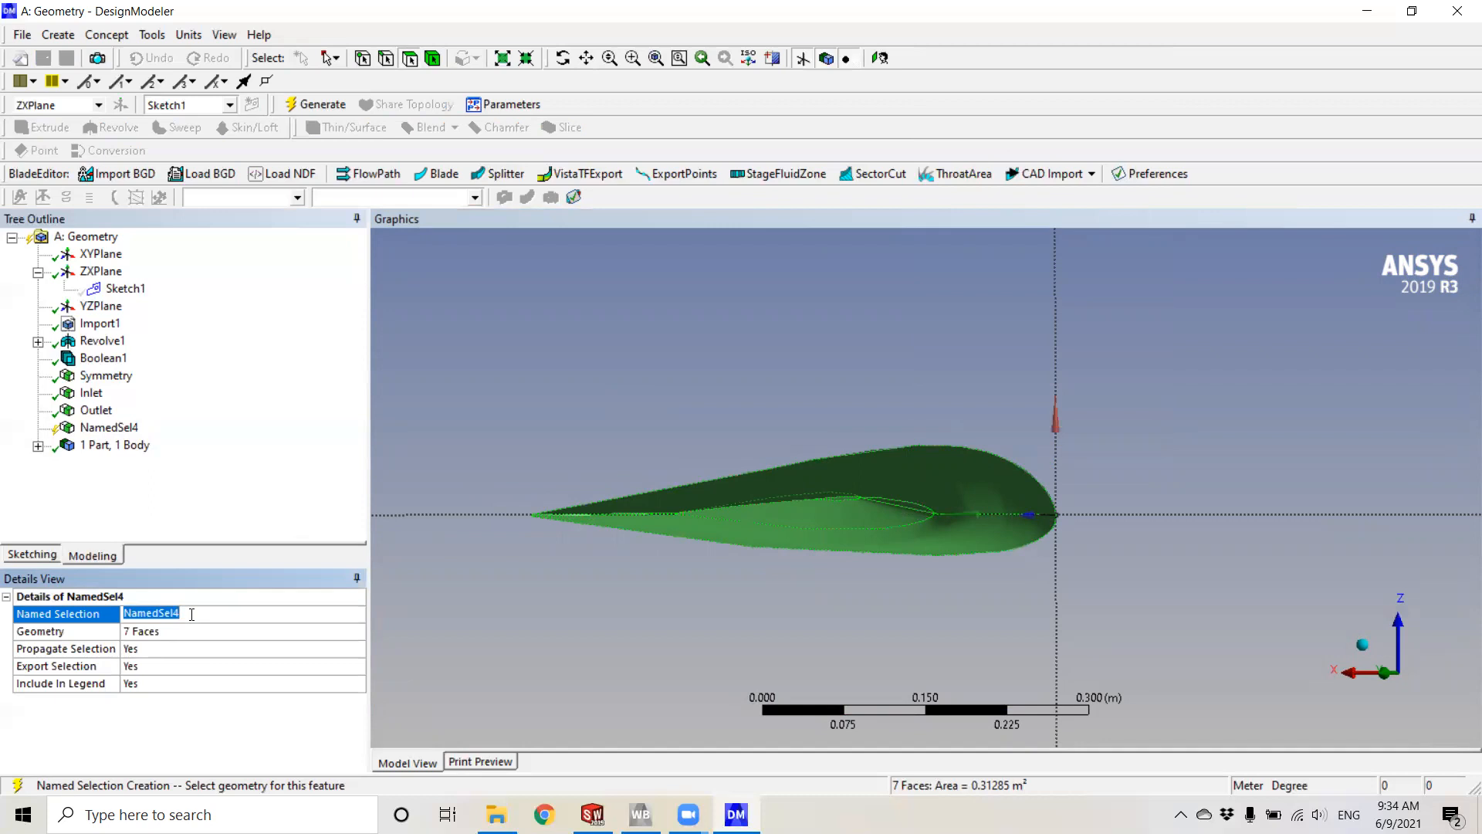
text(Wall)
click(149, 635)
click(139, 638)
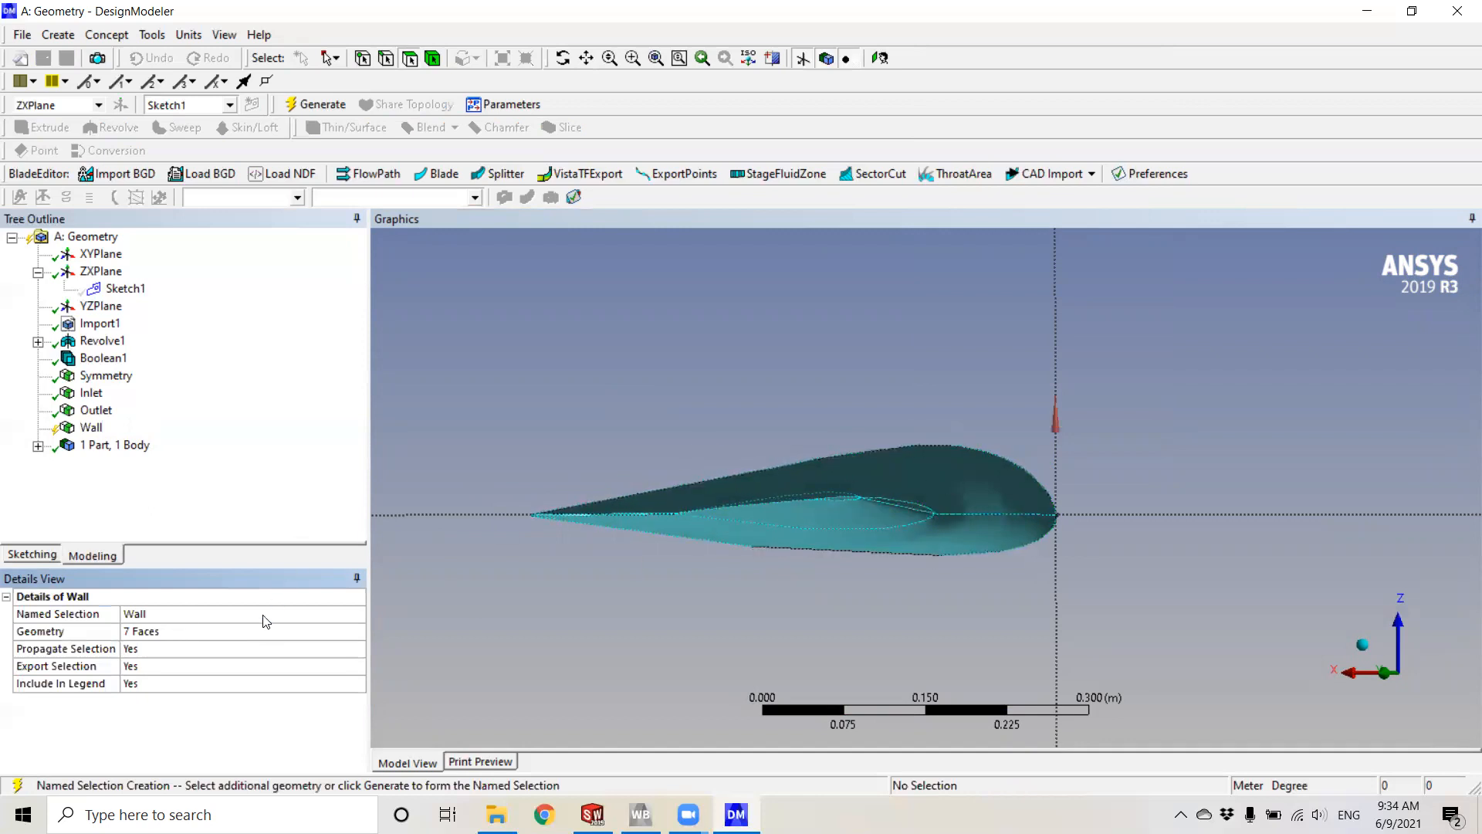
click(322, 105)
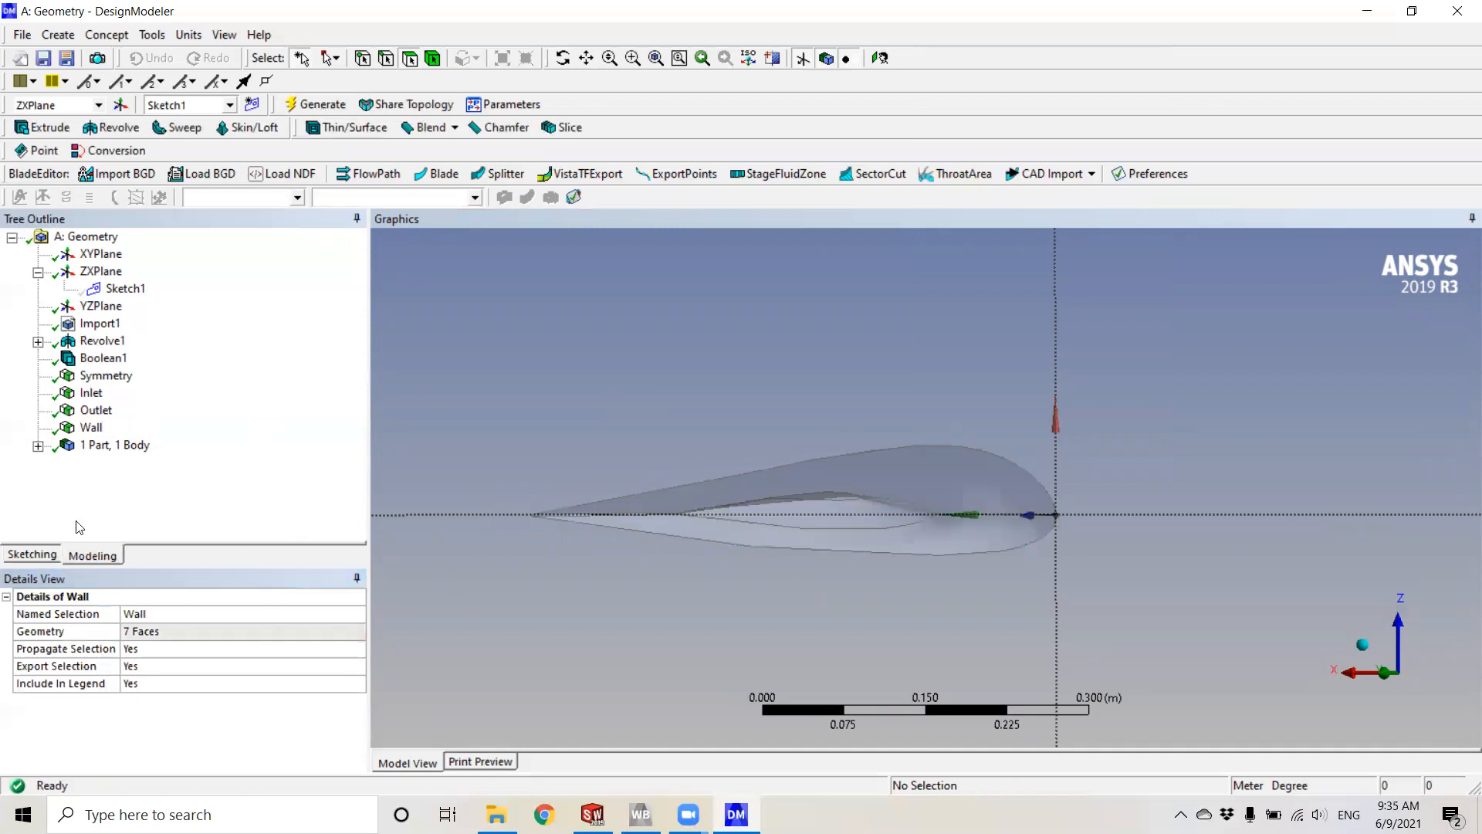
- Highlight the Symmetry, Inlet, Outlet and Wall named selections one after another and check which domain faces each covers
scroll(1115, 479, down, 10)
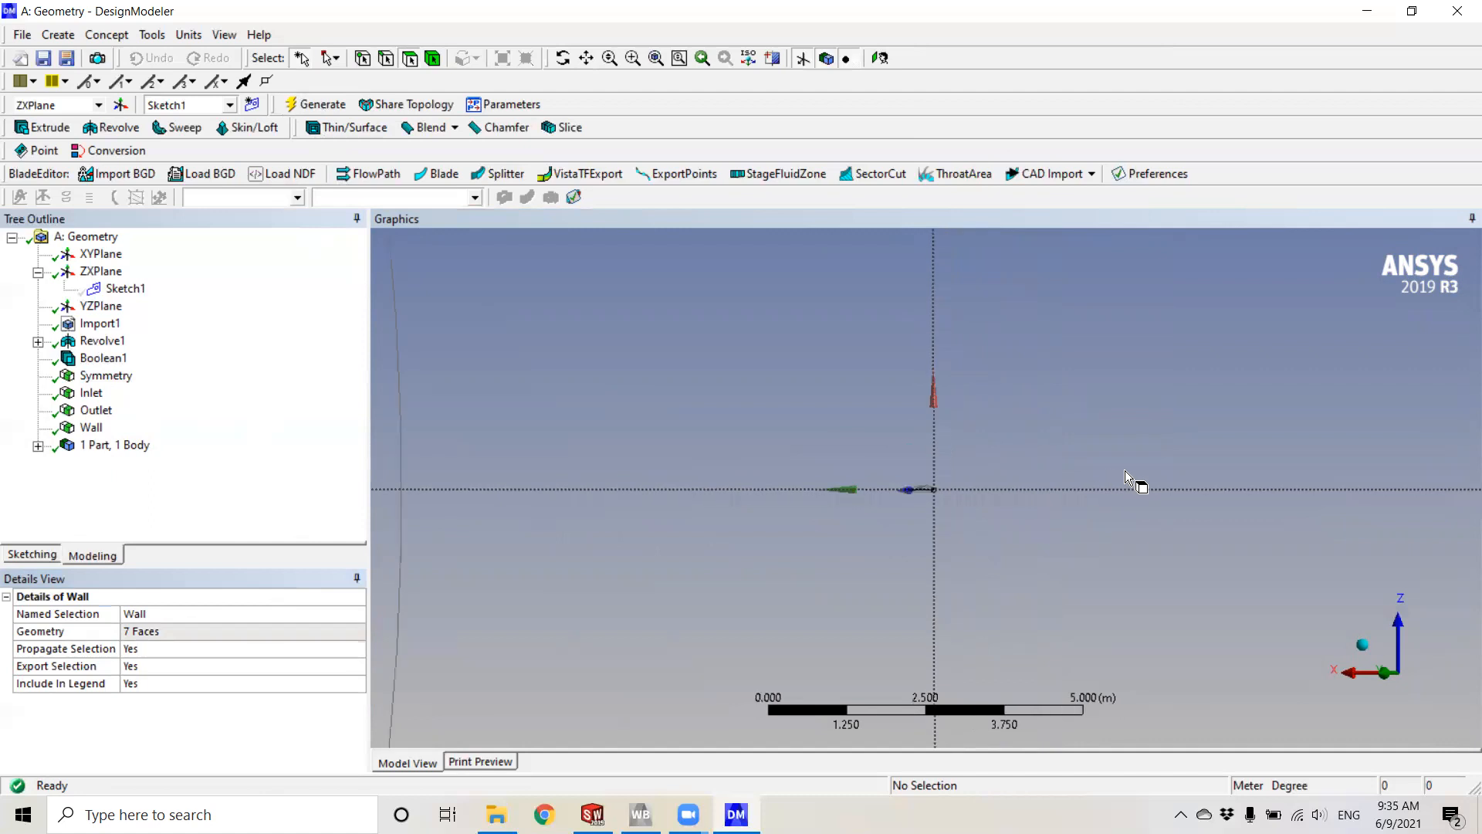
middle_drag(1132, 471, 1015, 519)
click(588, 60)
drag(1032, 546, 908, 426)
drag(649, 386, 658, 412)
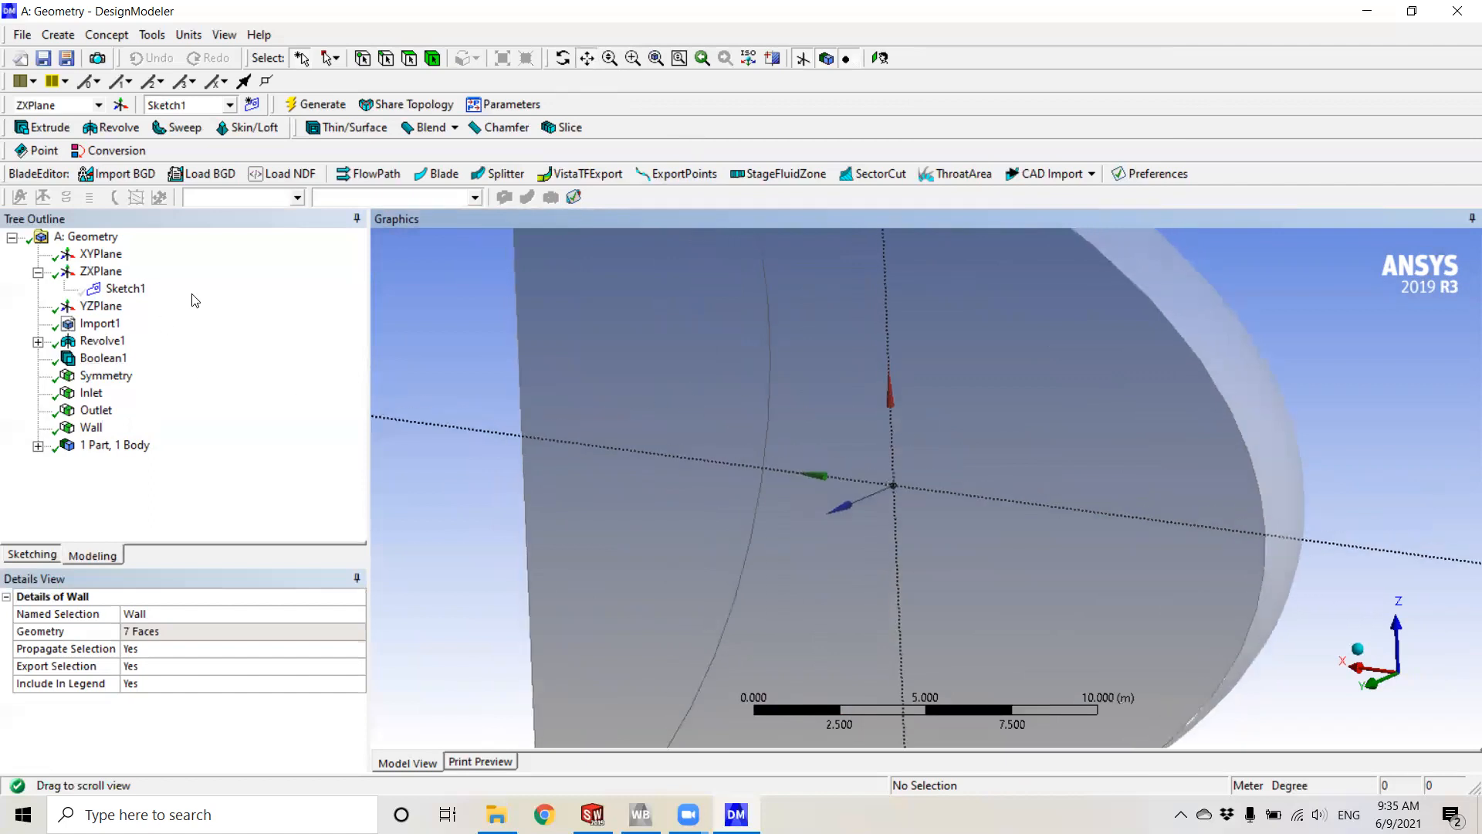
click(37, 272)
mouse_move(1114, 438)
mouse_down()
mouse_move(1059, 457)
mouse_move(1050, 438)
mouse_move(1155, 490)
mouse_up()
click(110, 359)
click(91, 376)
click(95, 393)
middle_drag(739, 491, 1004, 491)
click(92, 412)
middle_drag(1053, 546, 961, 563)
drag(961, 563, 953, 475)
scroll(943, 473, up, 6)
drag(1103, 491, 1013, 485)
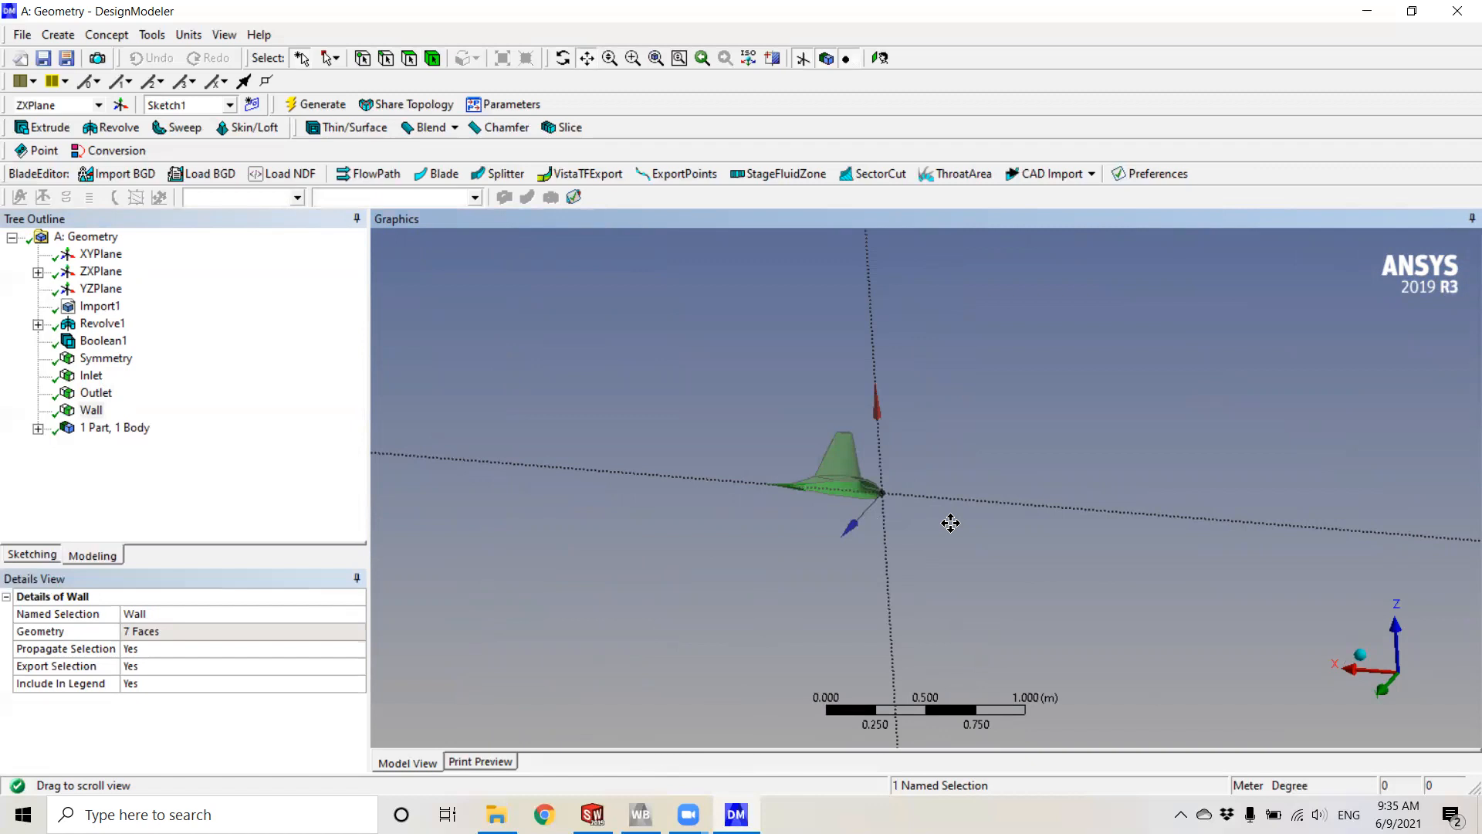
scroll(951, 523, down, 2)
- Switch to Workbench, add a Fluent (with Fluent Meshing) system beside the Geometry system, and link the geometry to its Mesh cell
click(640, 814)
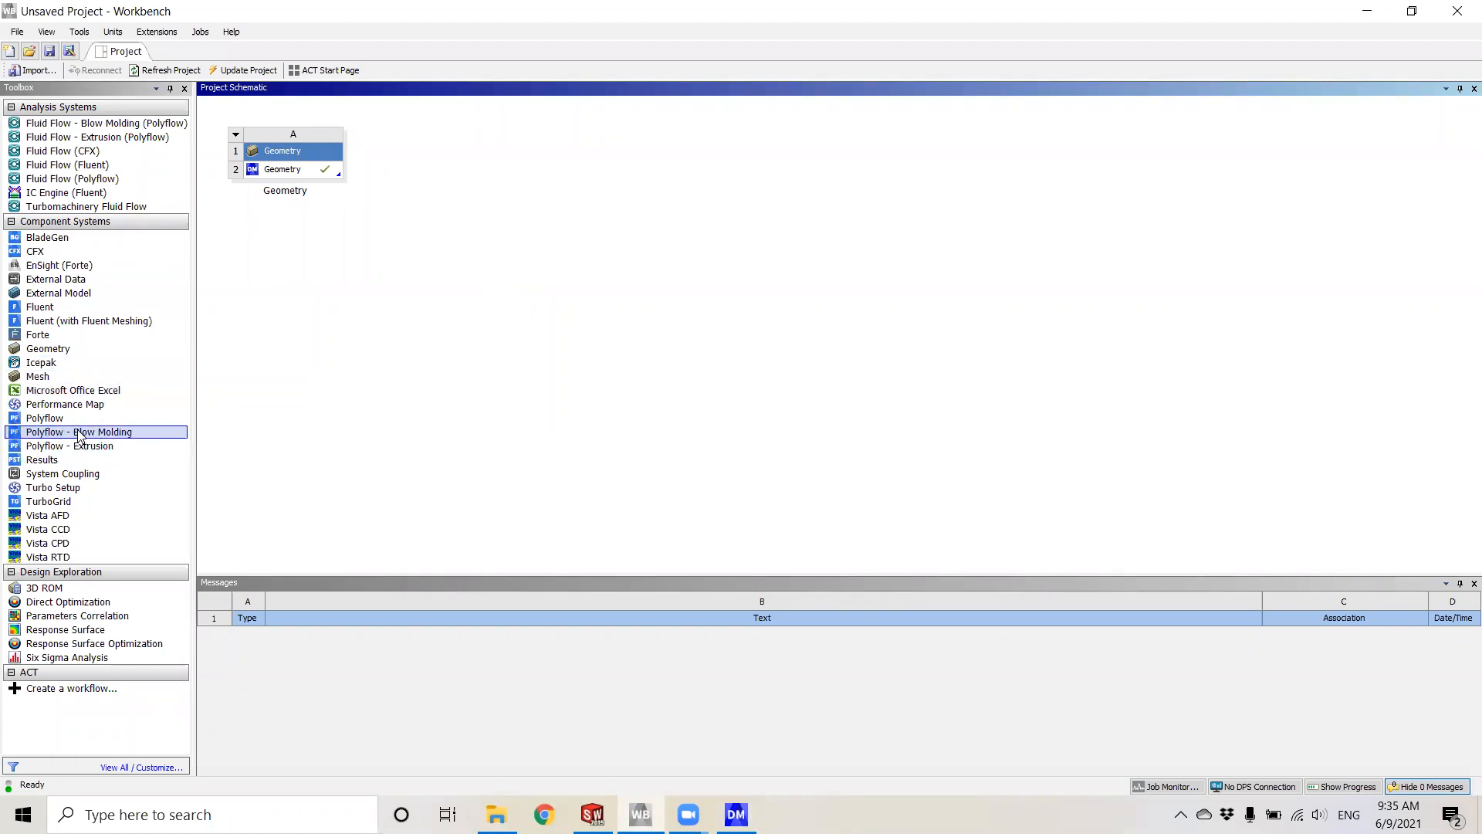
click(66, 323)
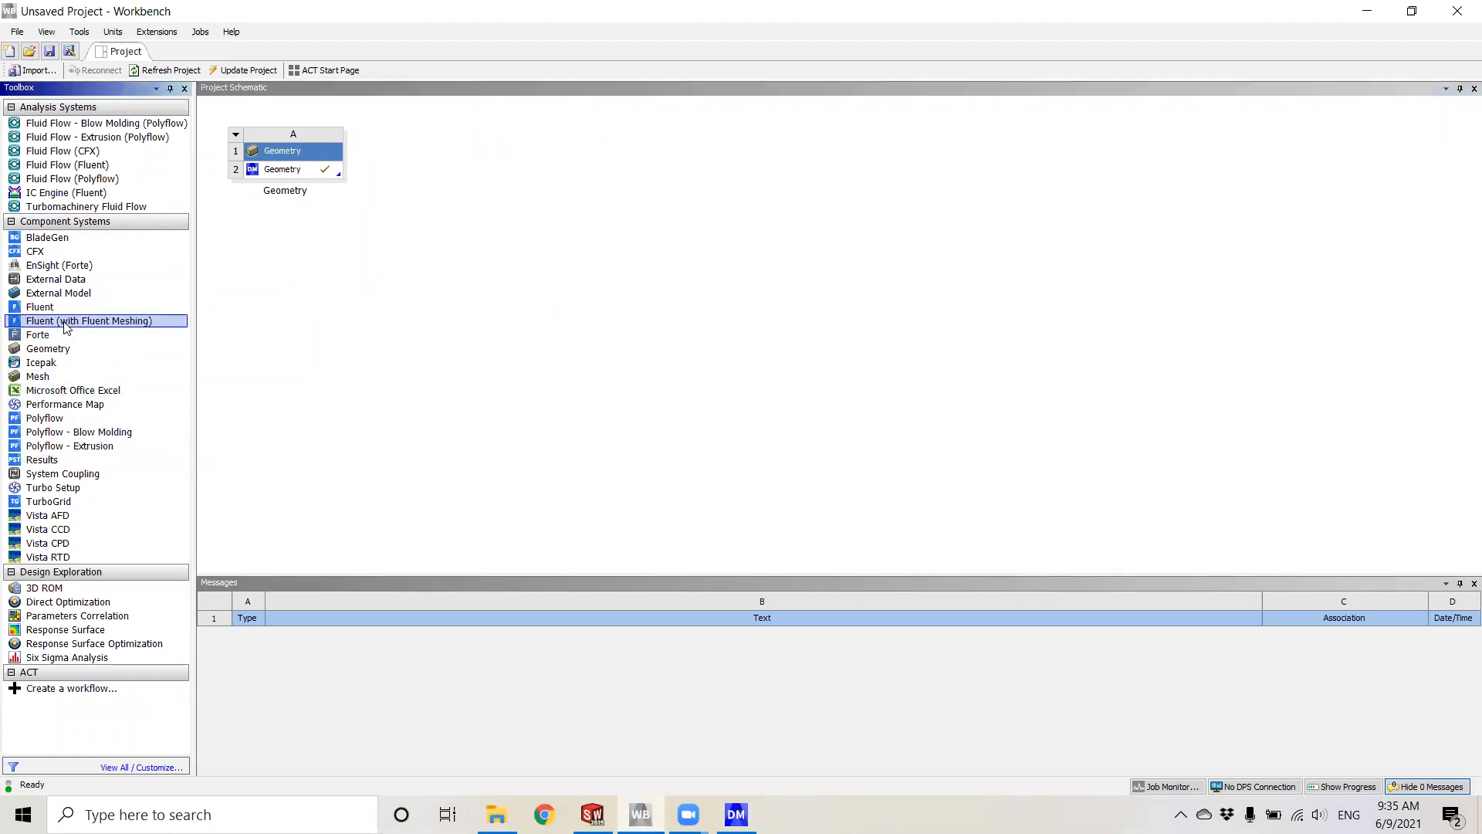
drag(36, 325, 55, 315)
drag(416, 228, 451, 170)
click(393, 270)
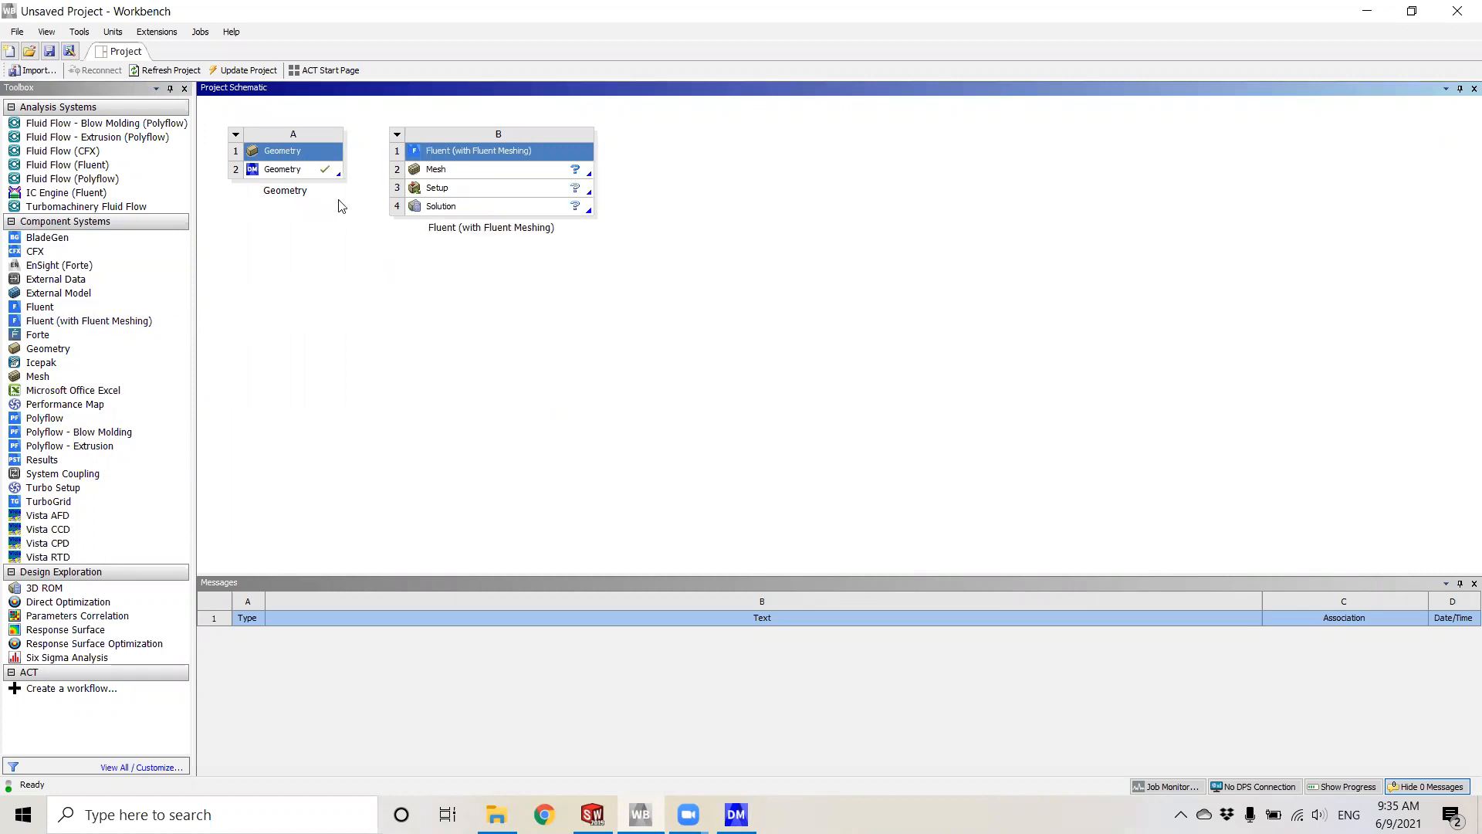
drag(296, 169, 426, 170)
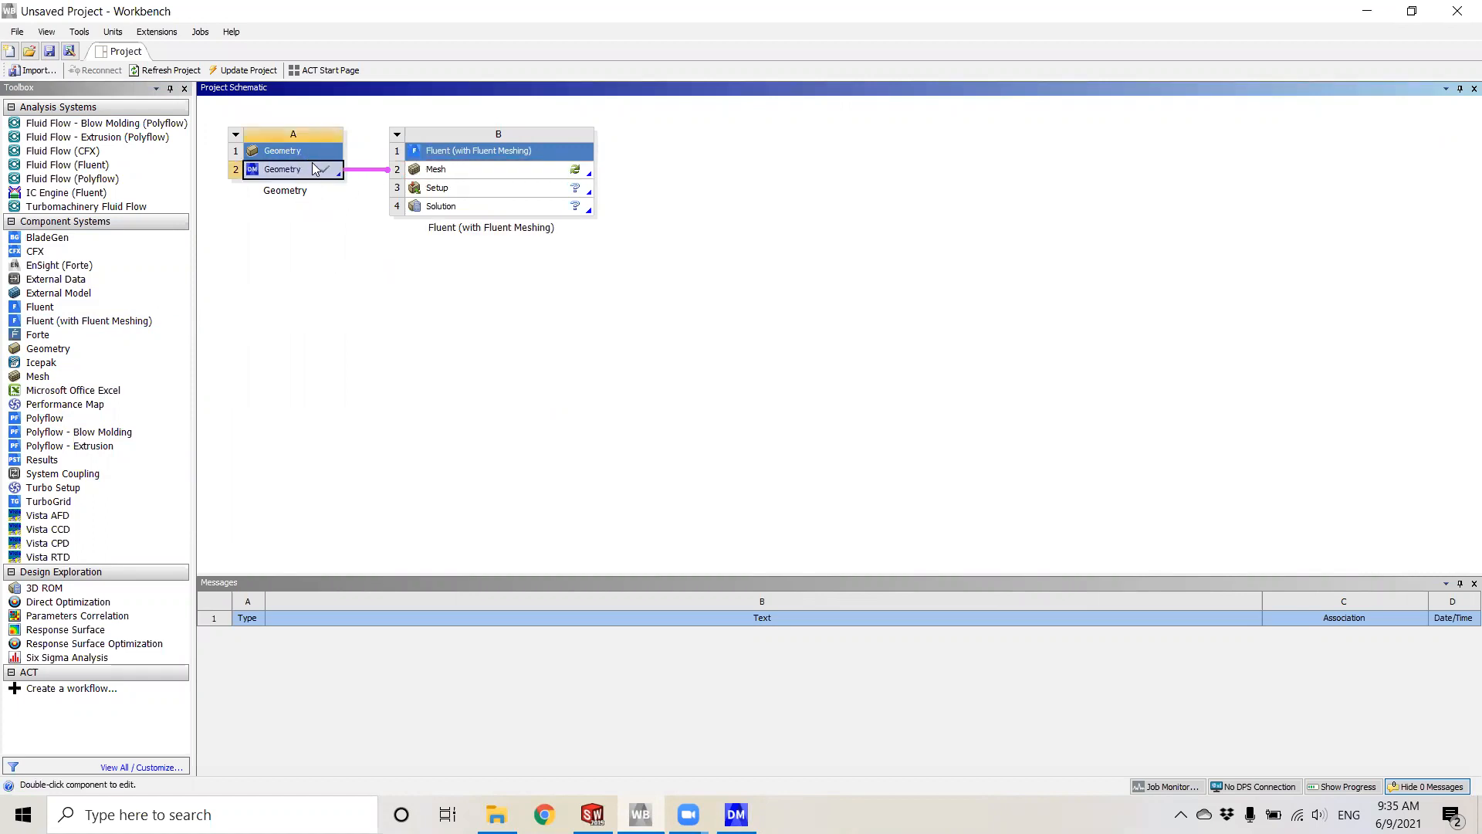
click(336, 299)
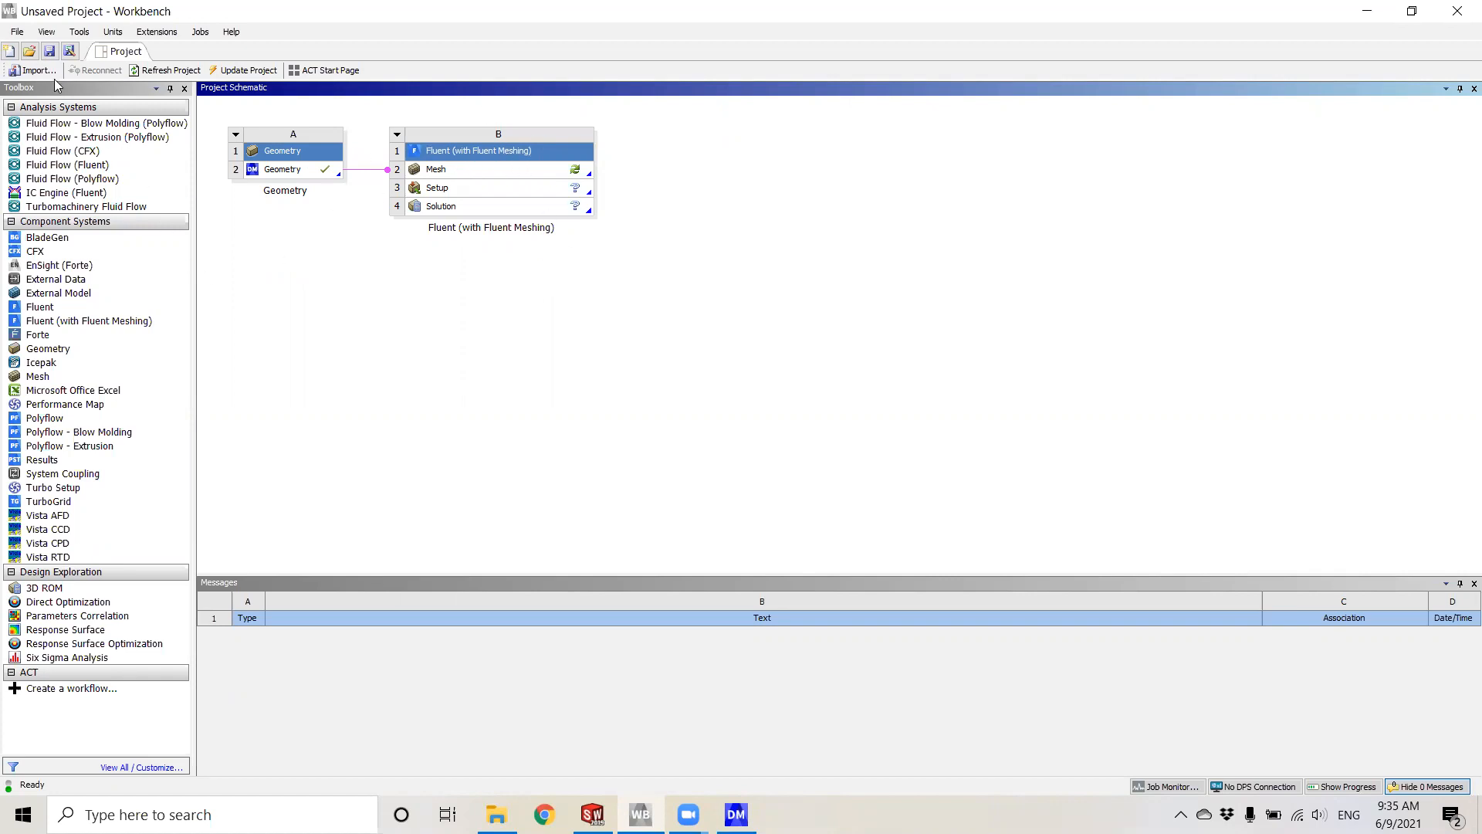
- Start saving the project and browse from Documents through Texas Tech material and Grupo de pesquisa 2 to the Switchblade folder
click(49, 51)
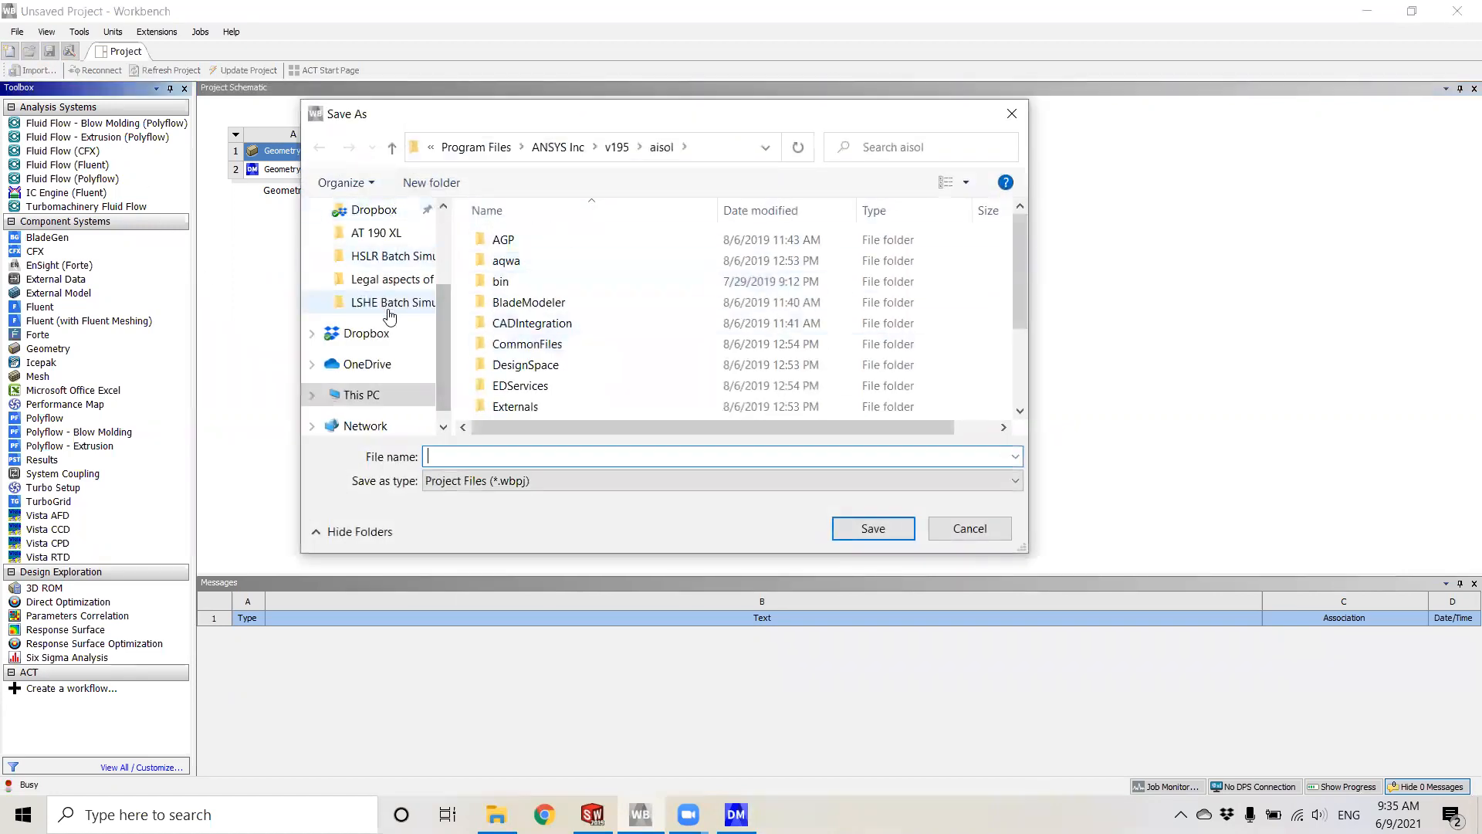
scroll(389, 313, up, 1)
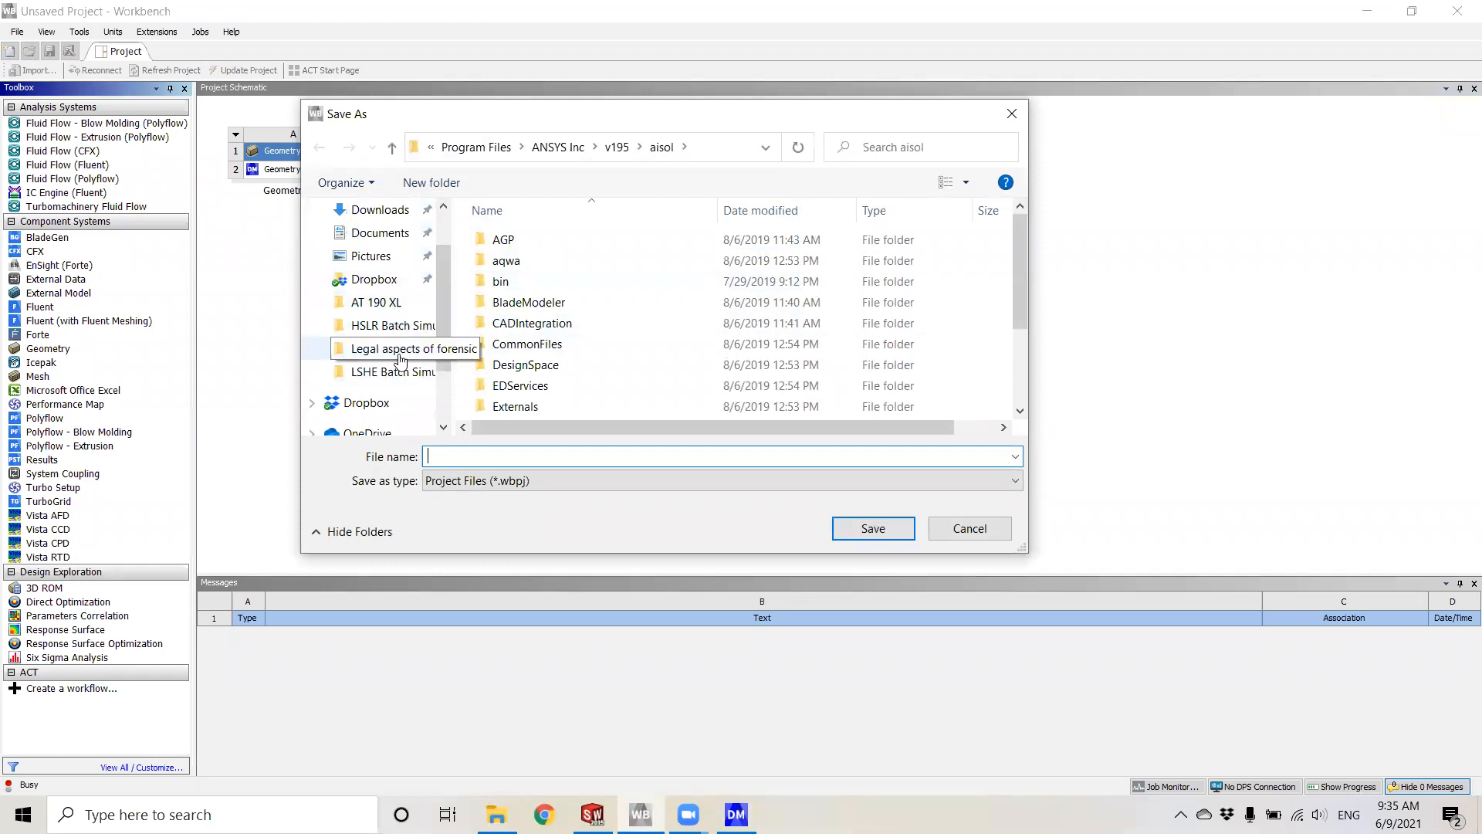
click(380, 233)
scroll(618, 363, down, 2)
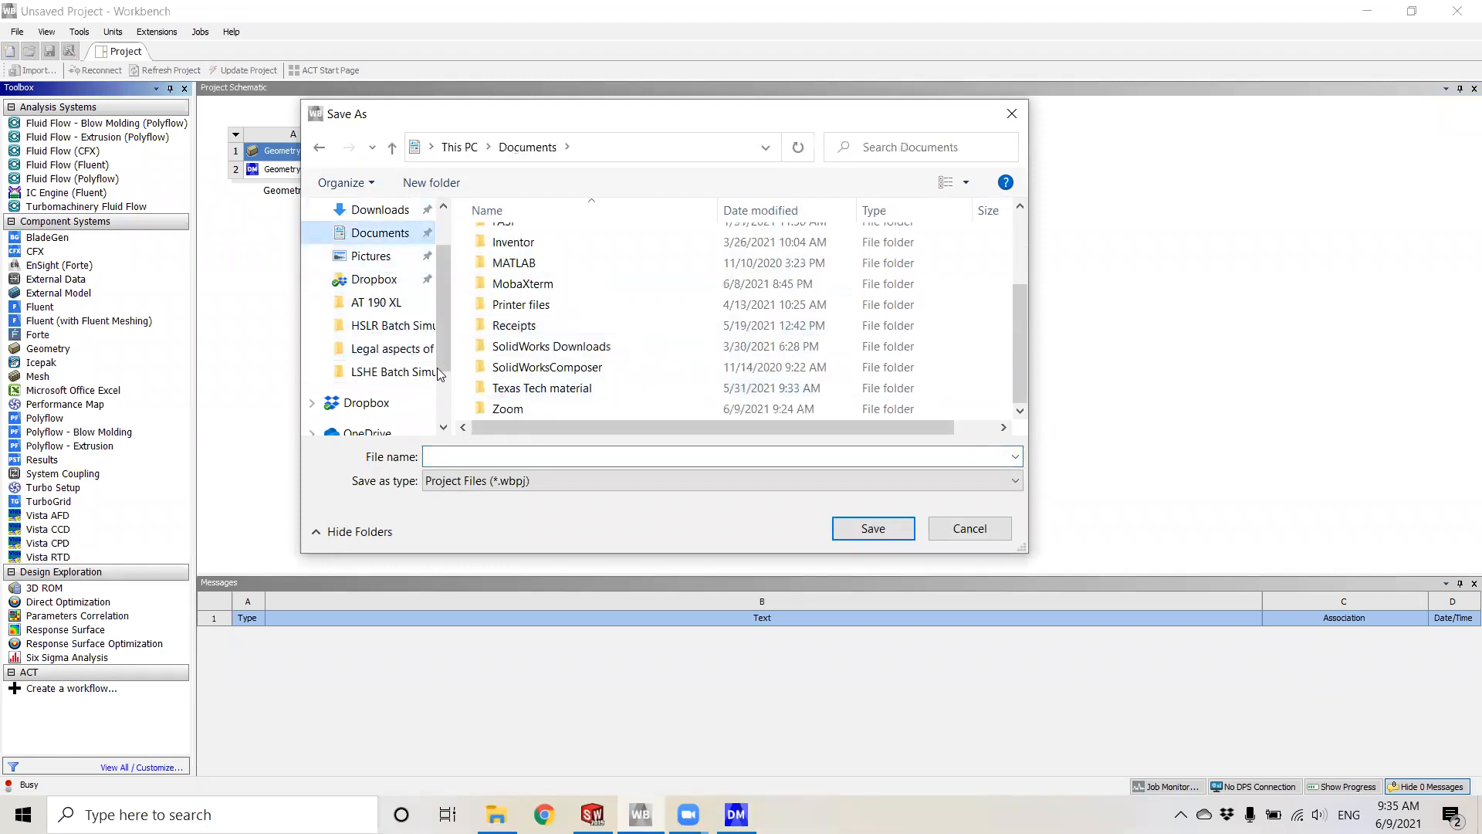
scroll(502, 367, up, 2)
scroll(563, 407, down, 2)
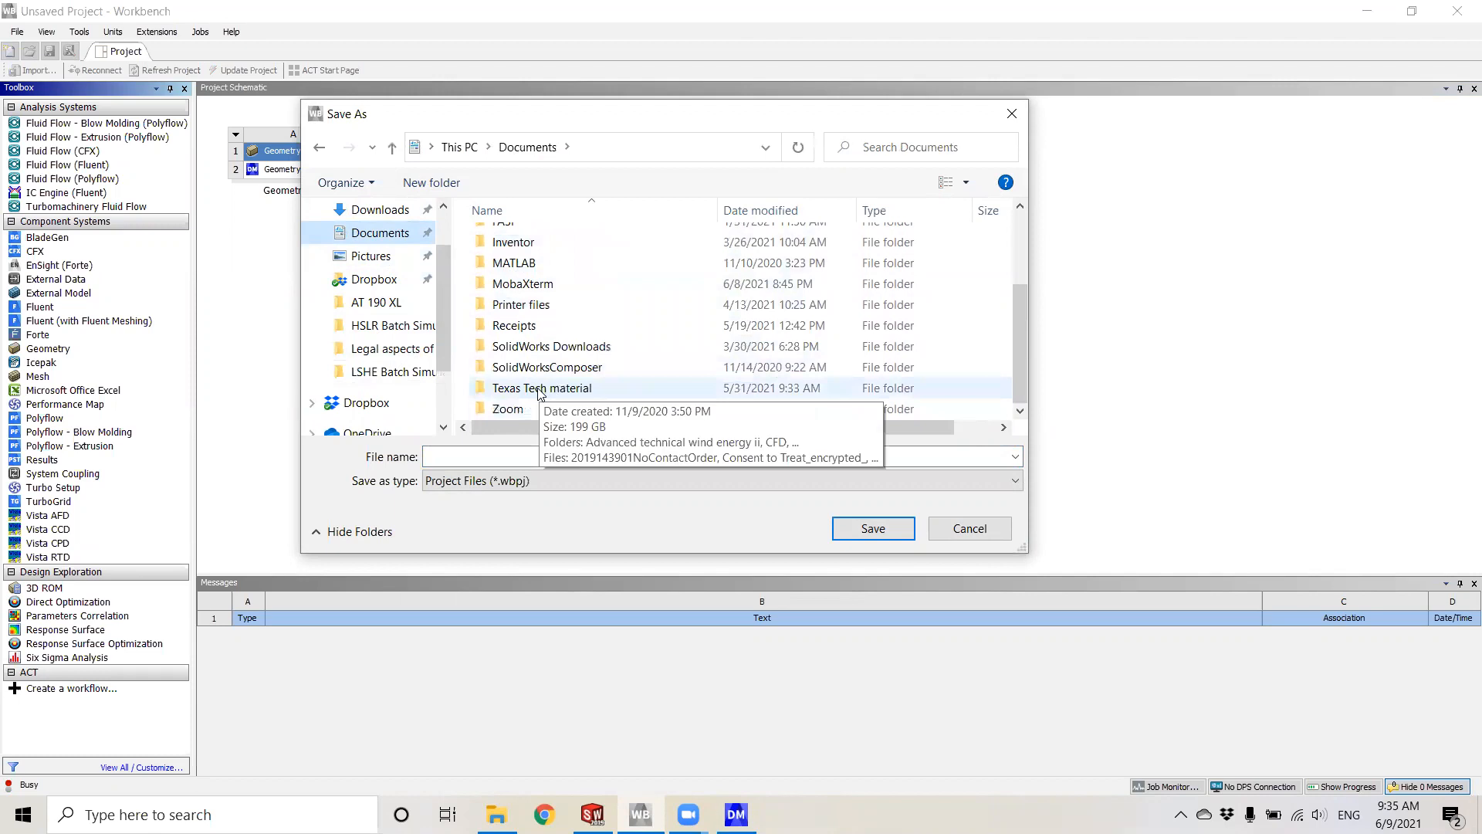
double_click(533, 388)
double_click(567, 386)
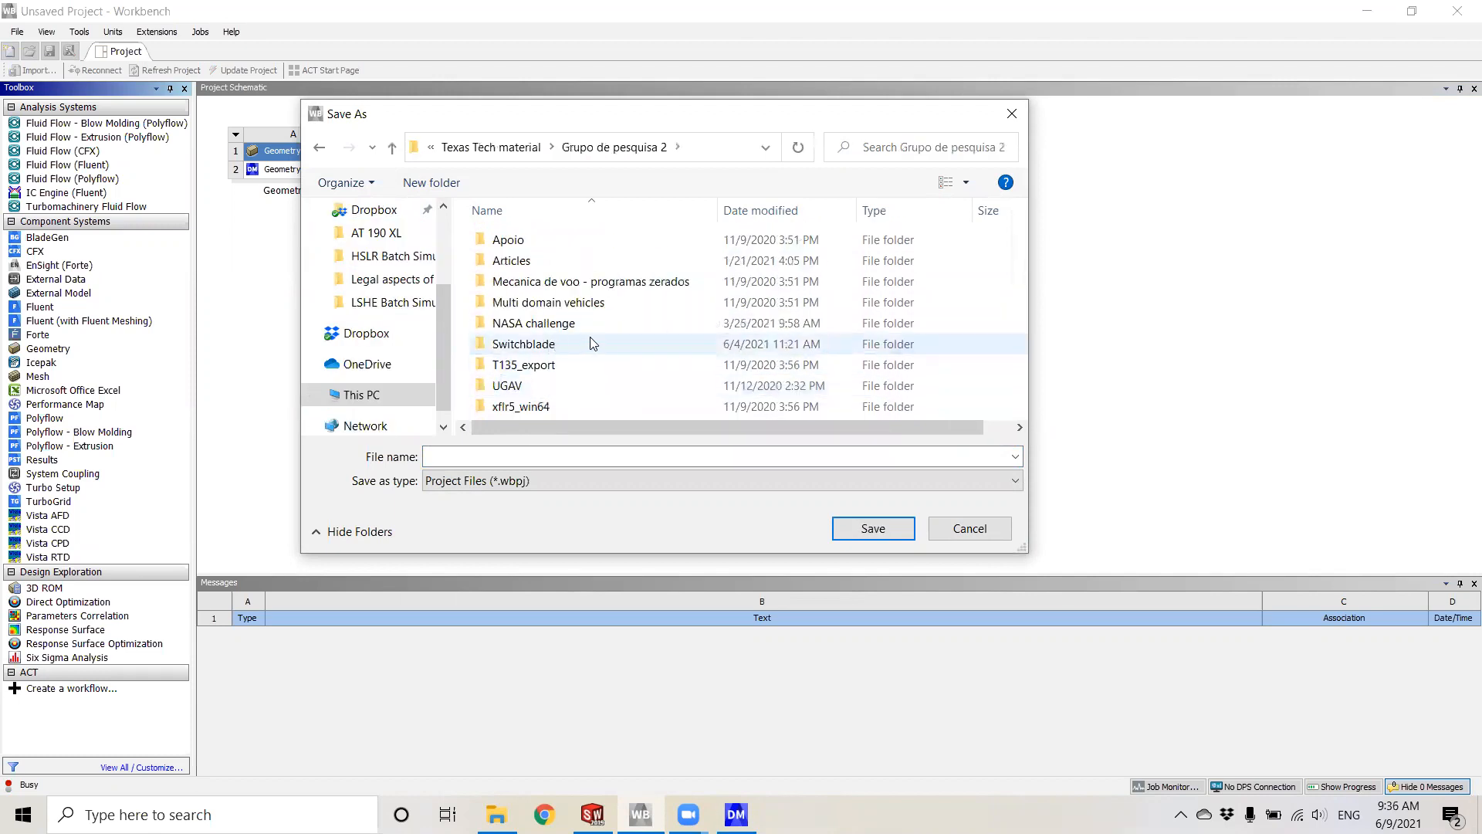
double_click(548, 345)
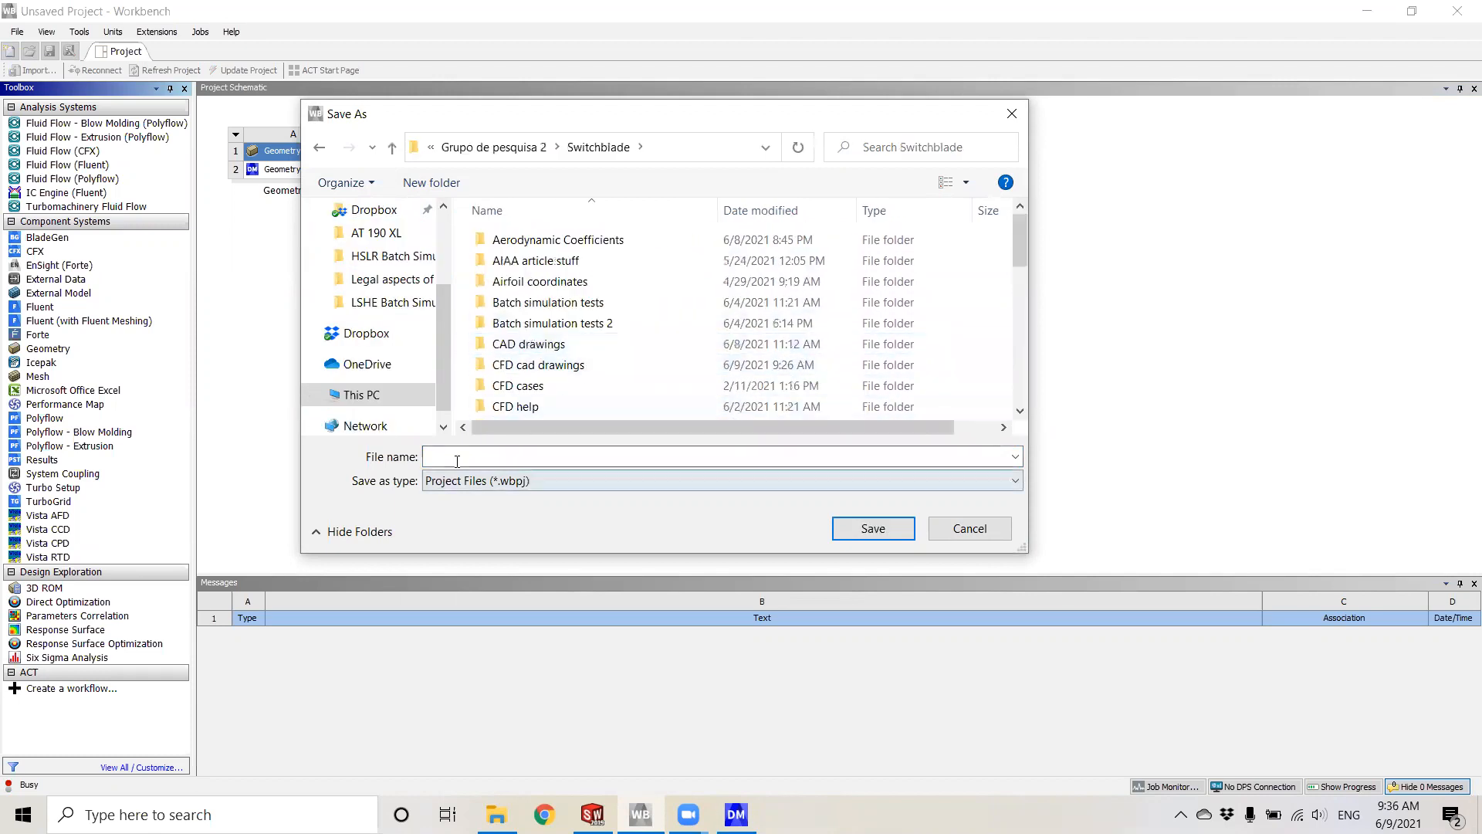
- Create a new folder named Test simulation inside the Switchblade folder
scroll(502, 379, down, 2)
scroll(467, 362, up, 1)
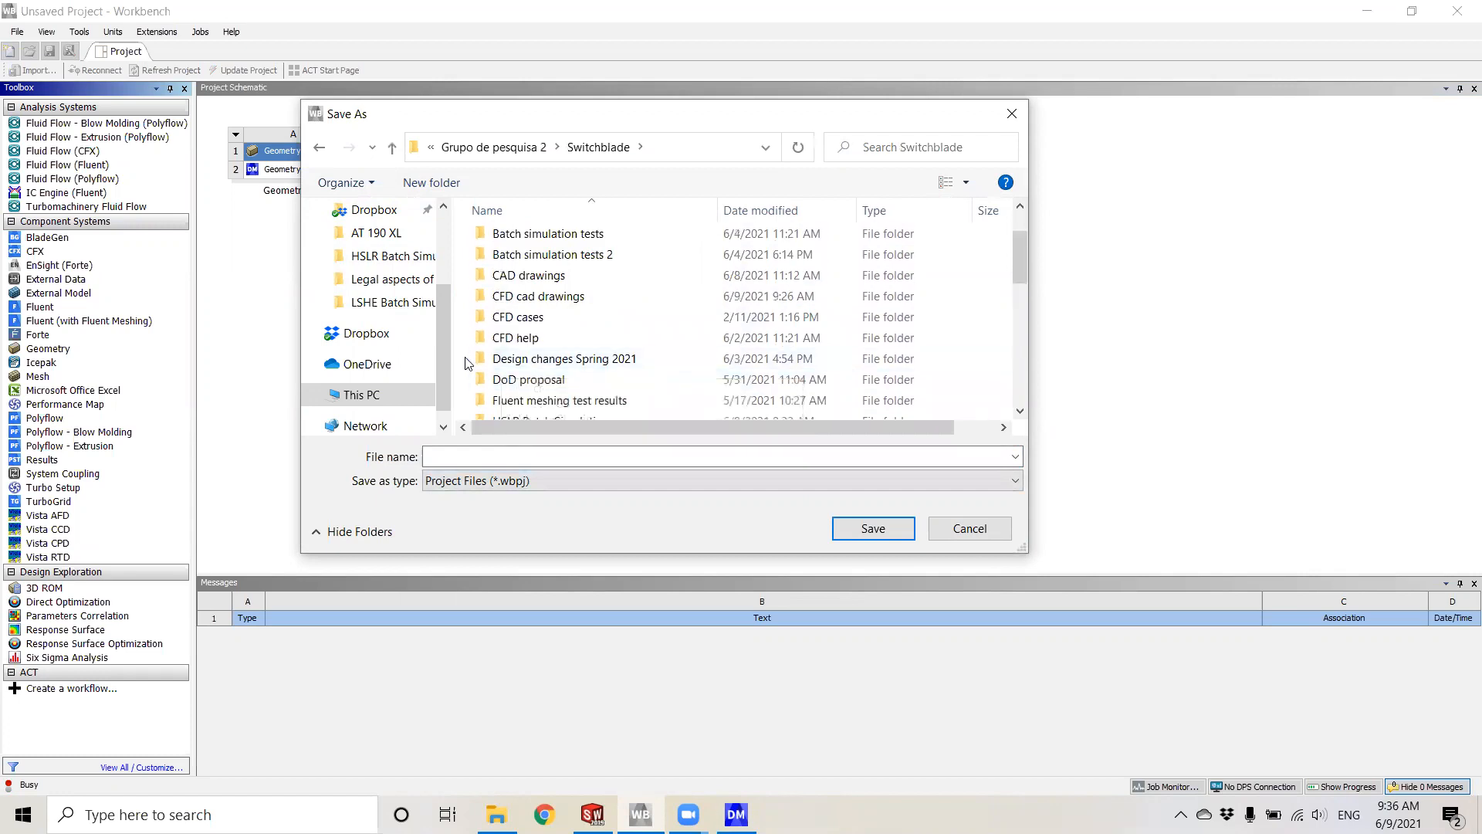
right_click(467, 362)
mouse_move(649, 638)
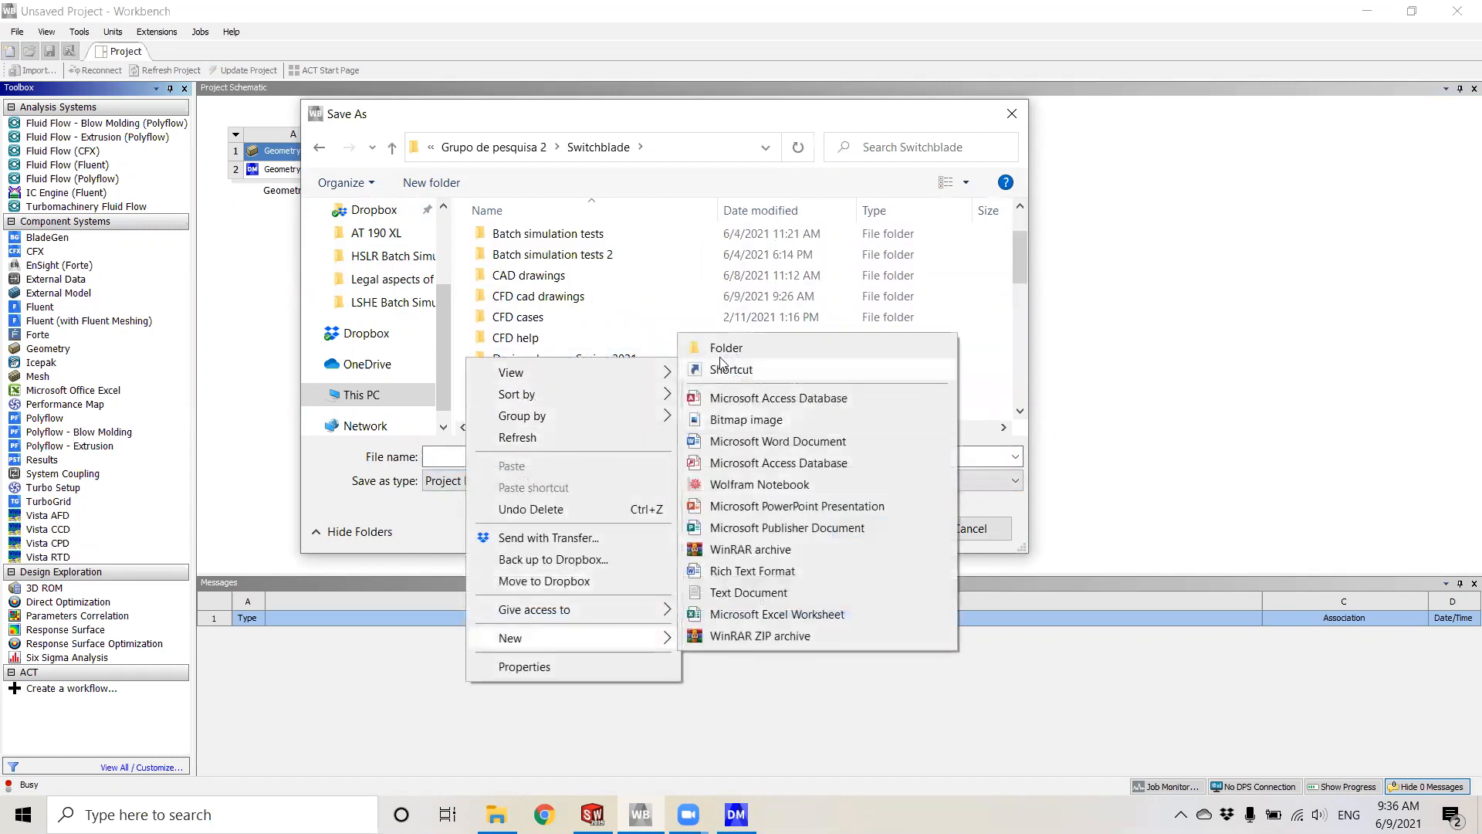
click(724, 349)
text(Te)
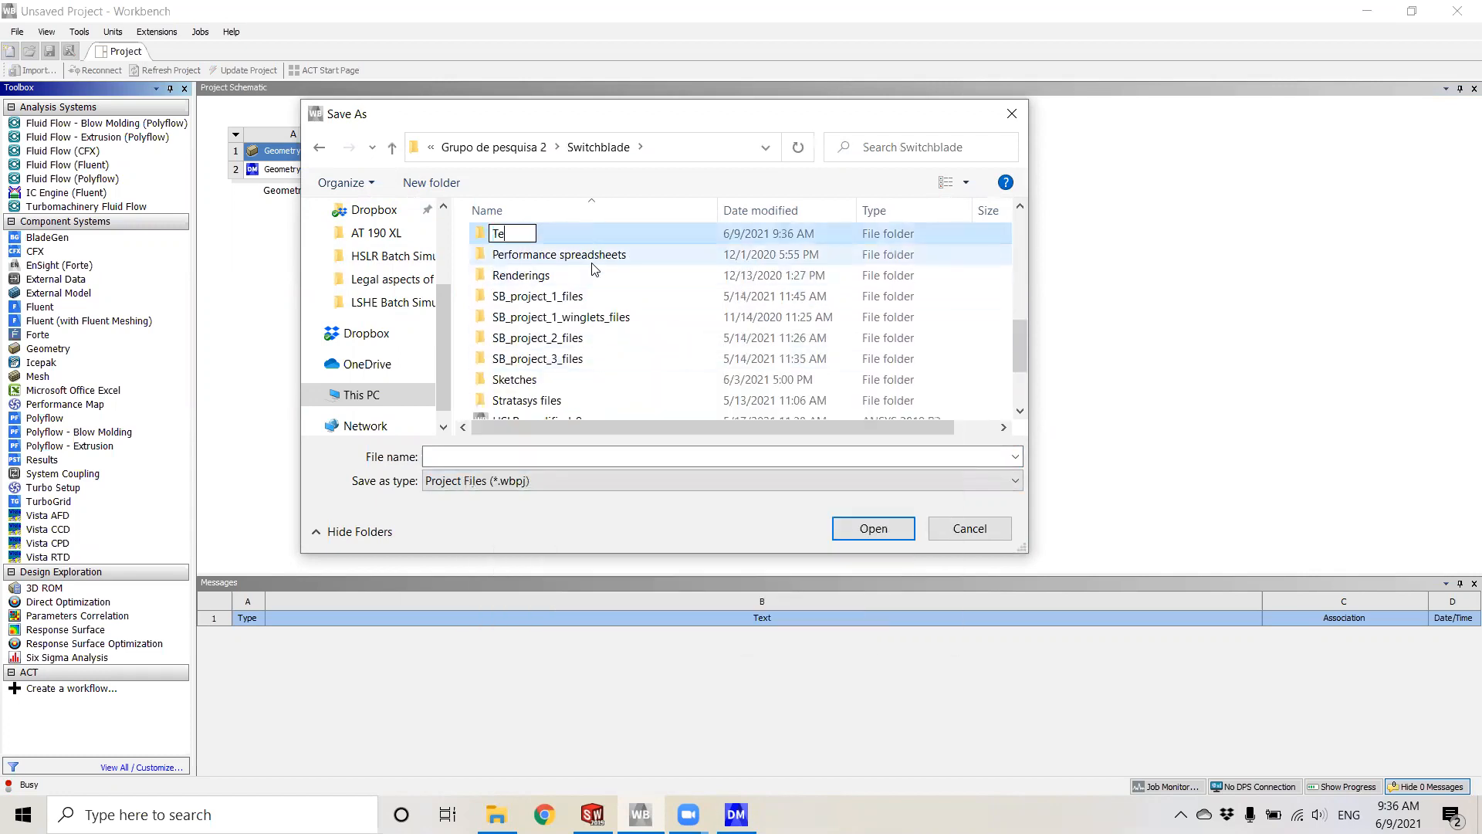
text(st simulation)
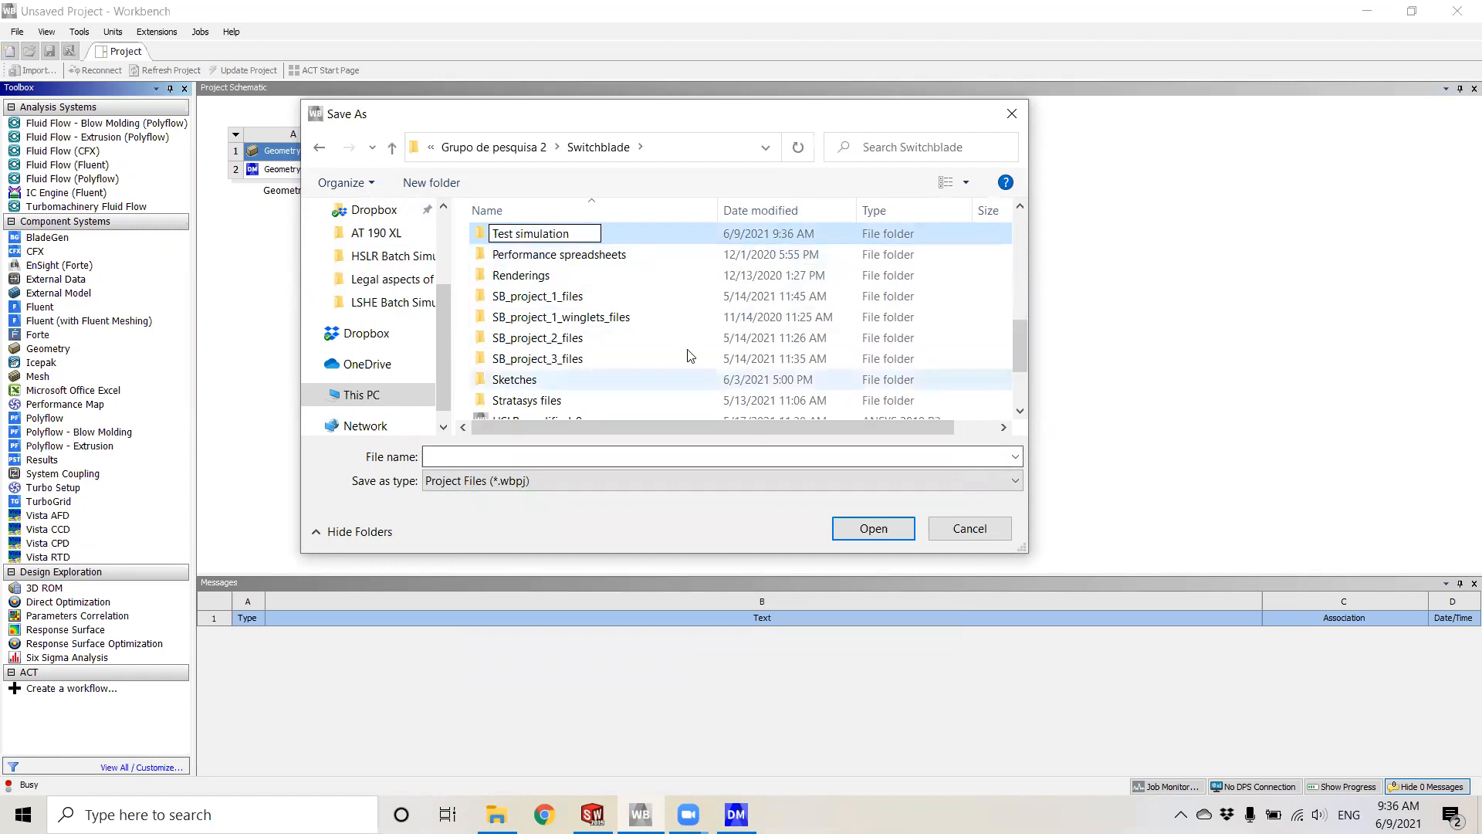
click(488, 252)
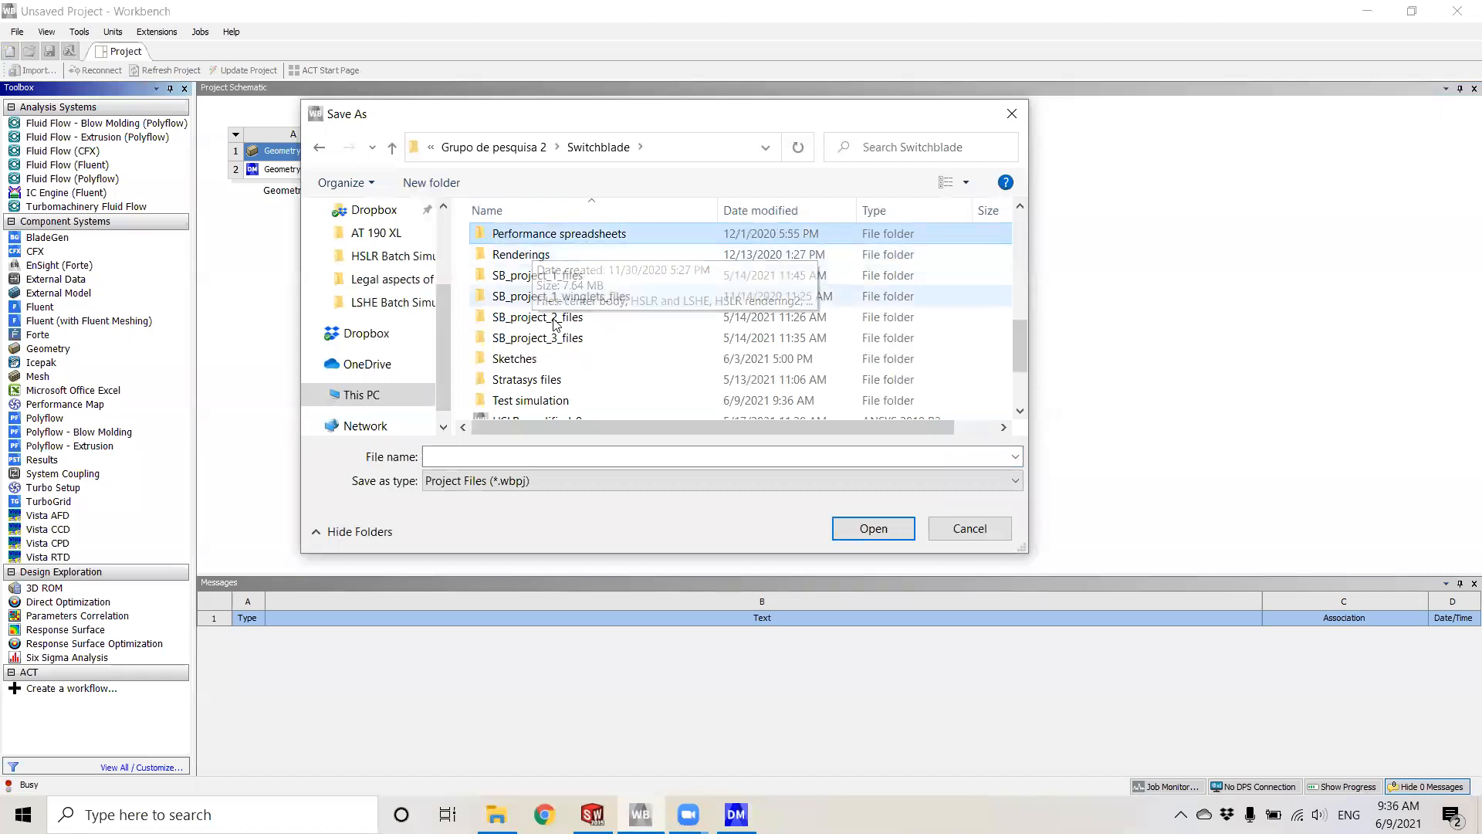
- Save the project in the Test simulation folder under the file name test simulation
scroll(503, 231, down, 2)
double_click(525, 281)
click(484, 480)
click(483, 457)
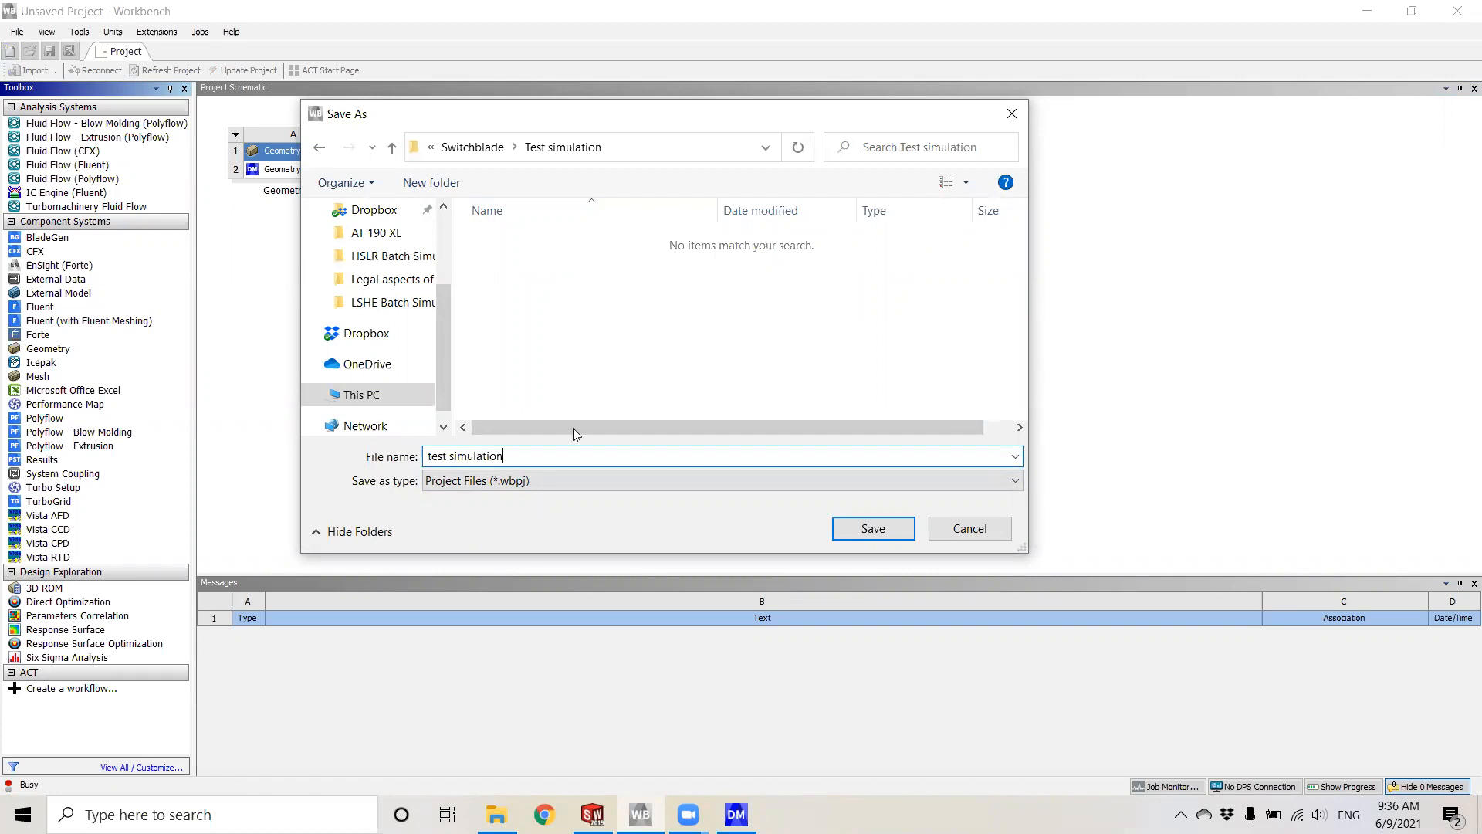
click(873, 528)
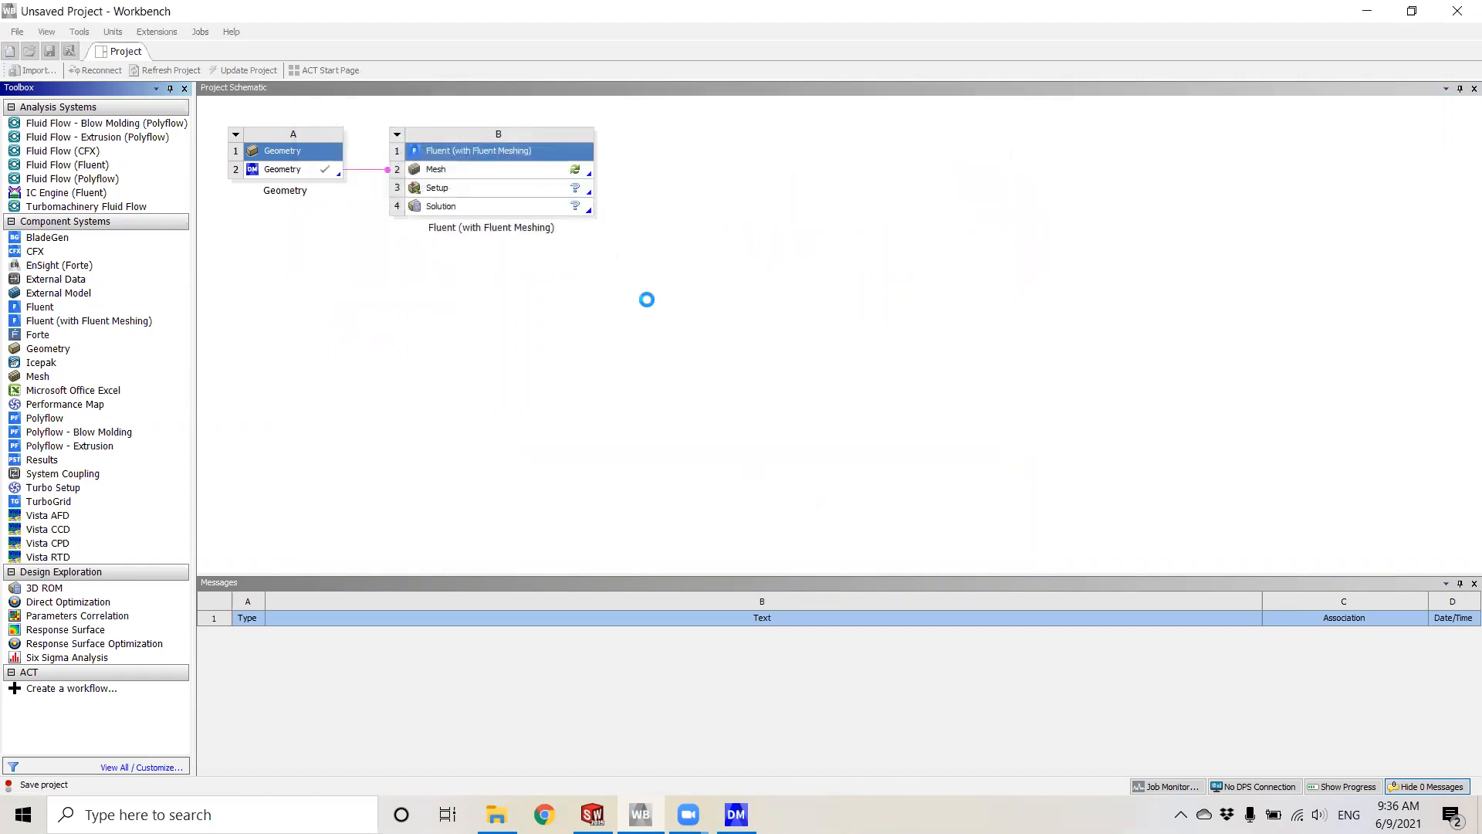